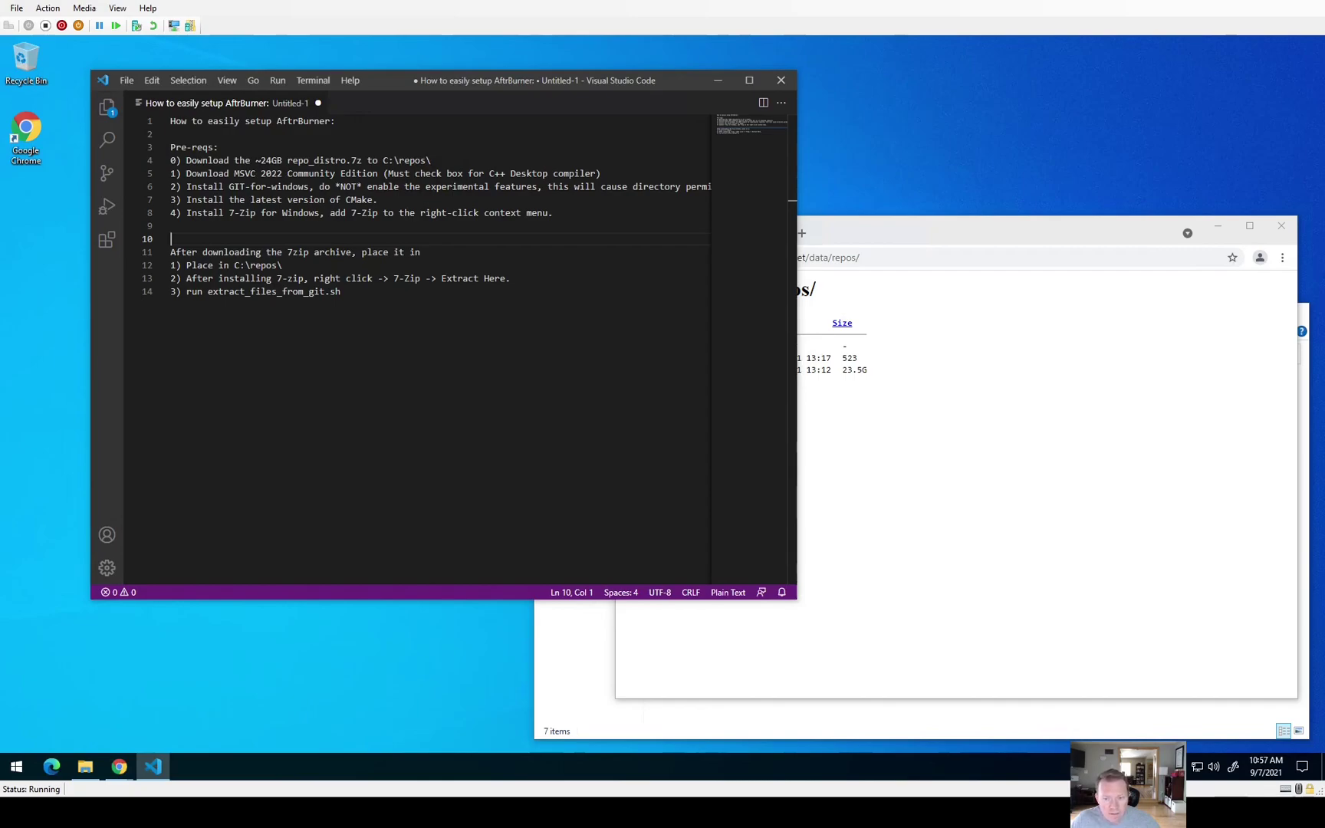
Save repo_distro.7z with 'Save link as' into a newly created C:\repos folder
click(873, 236)
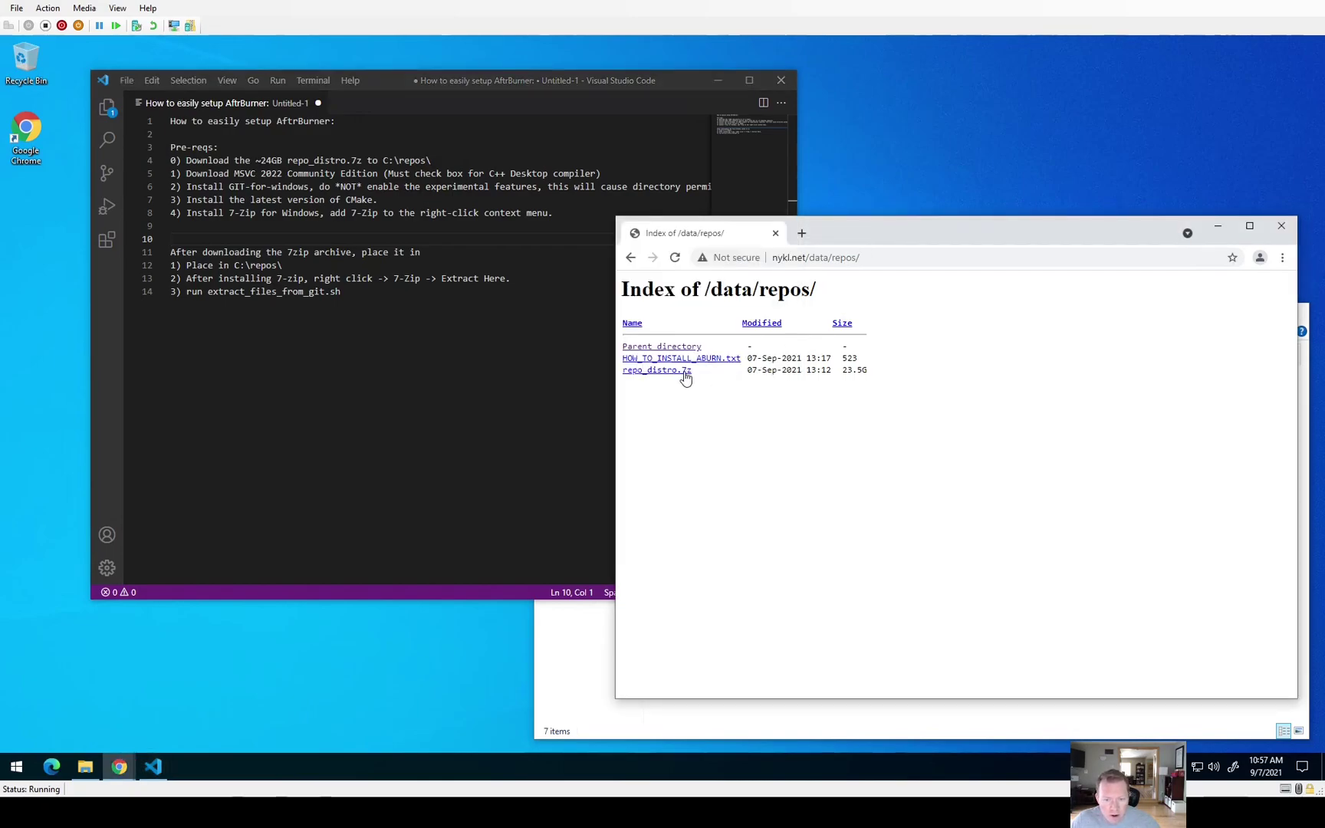
right_click(655, 379)
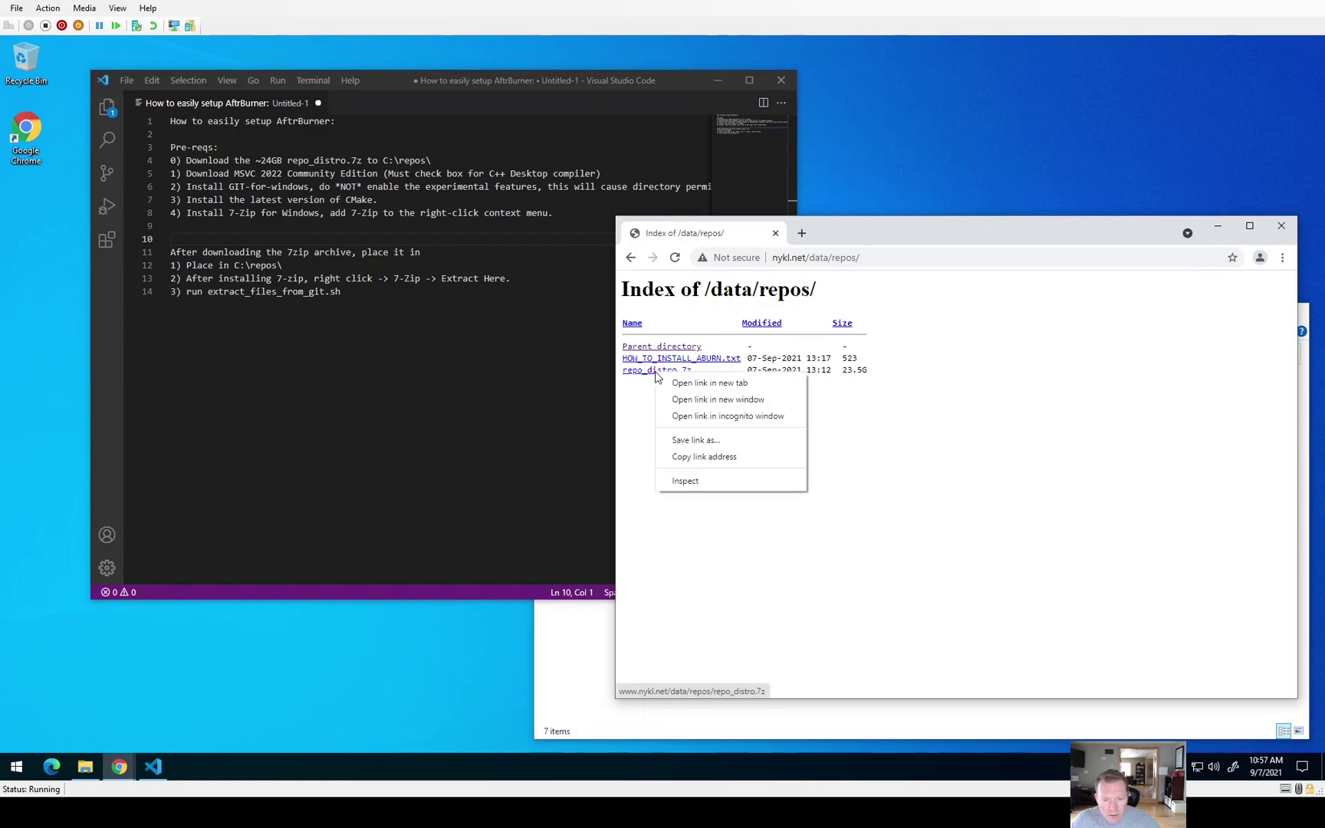
click(705, 446)
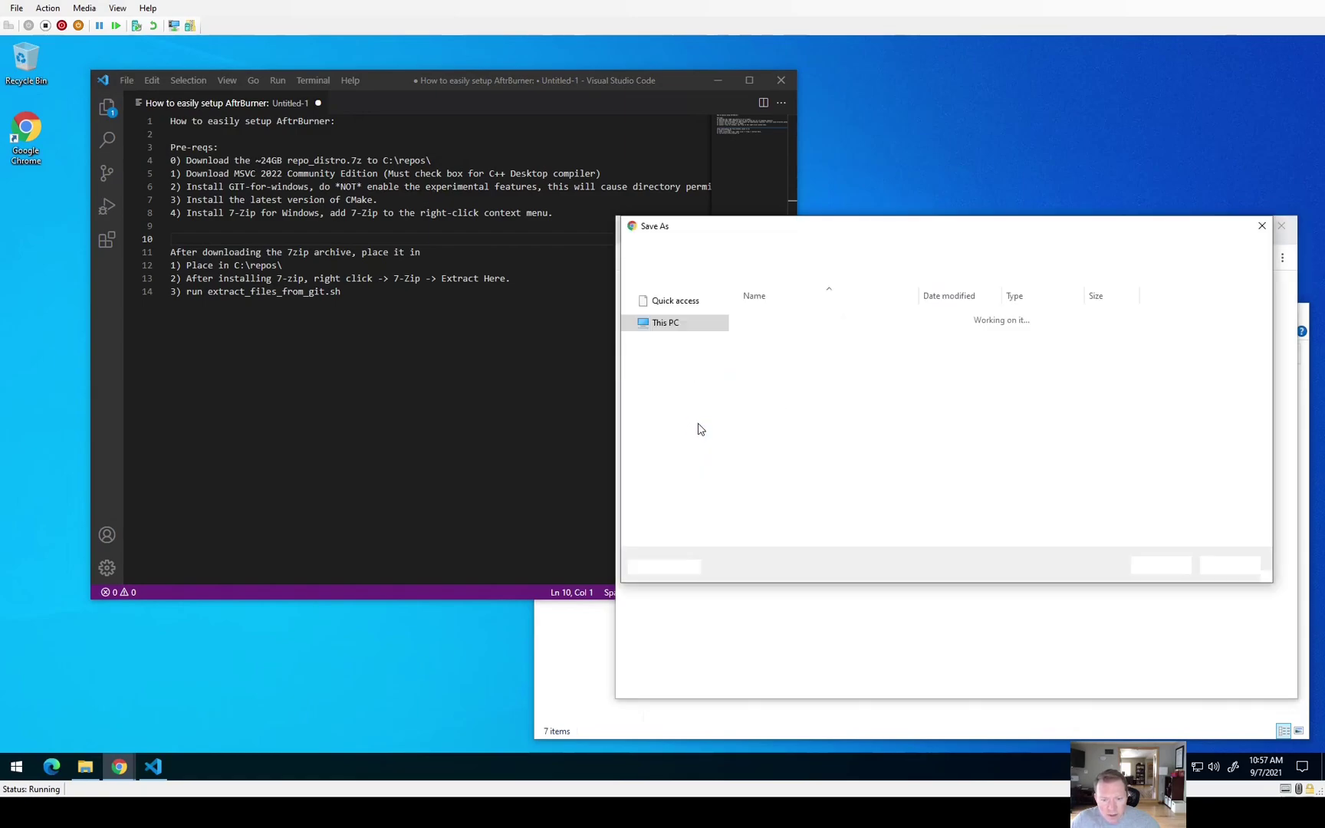
click(800, 251)
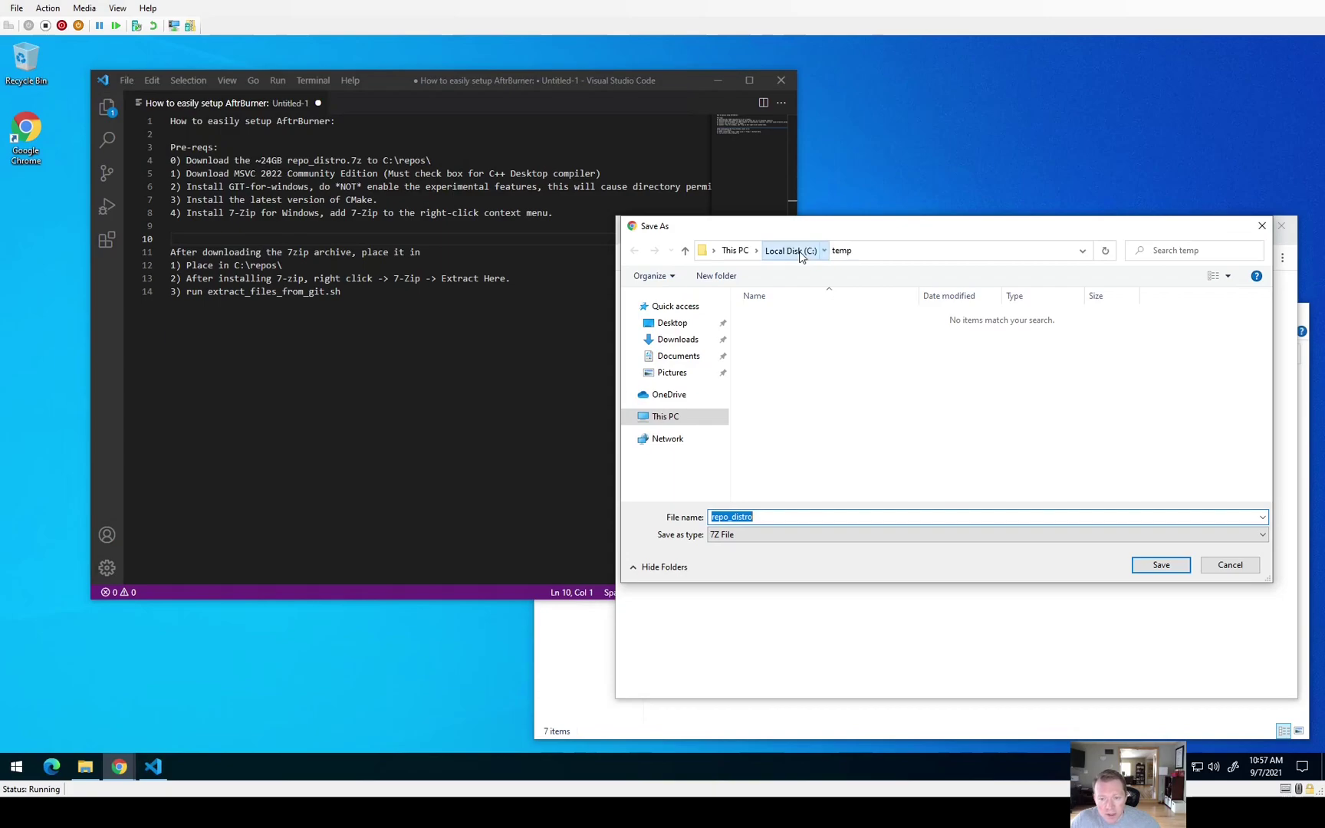
right_click(812, 443)
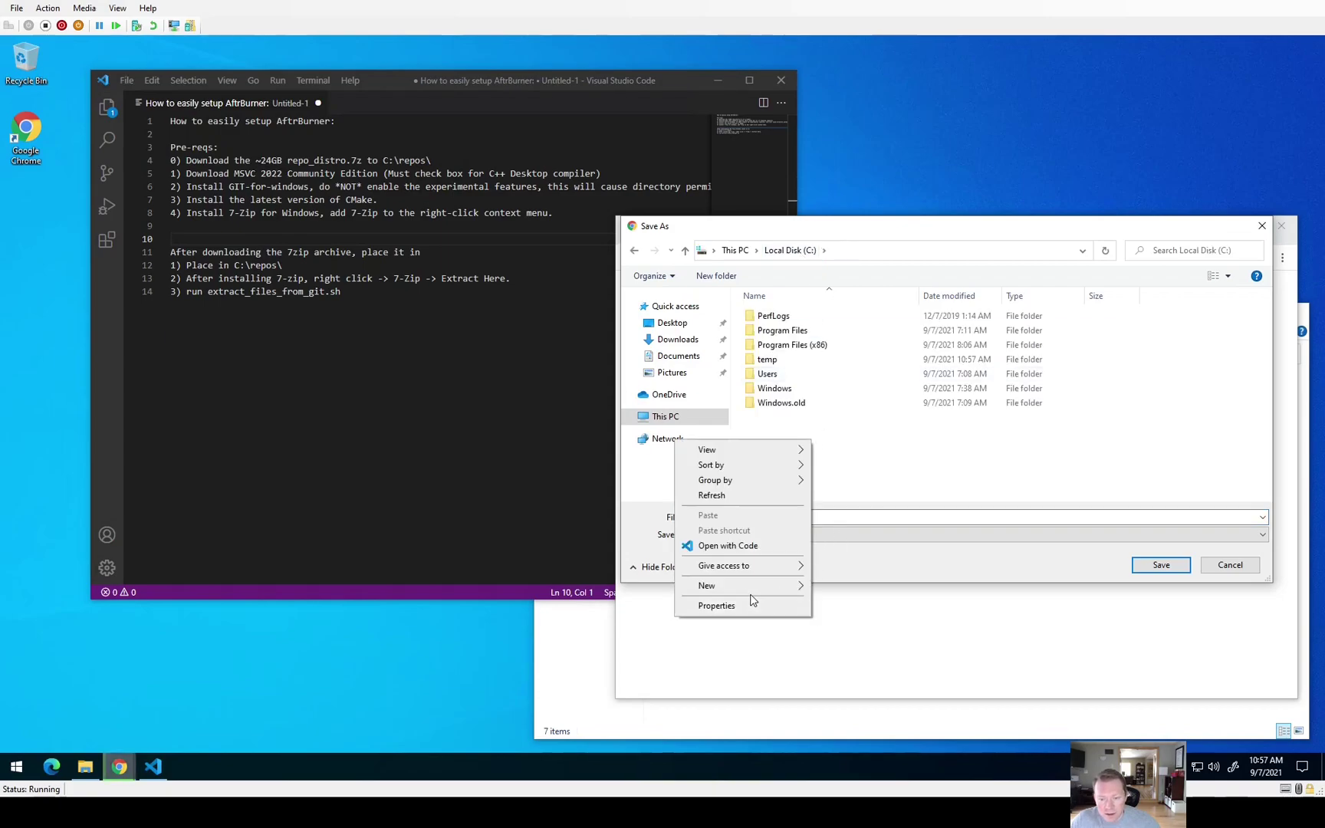
mouse_move(725, 586)
click(843, 590)
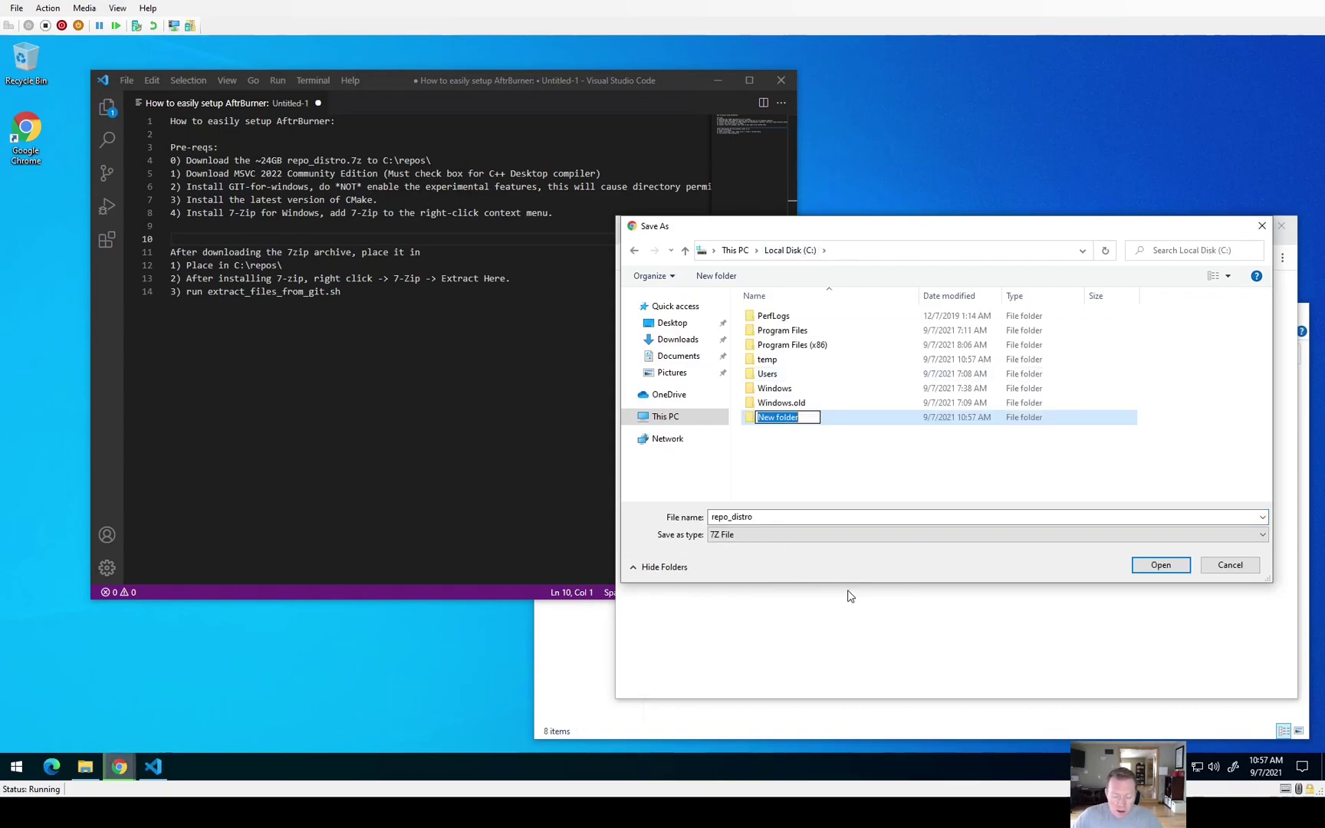
text(repos)
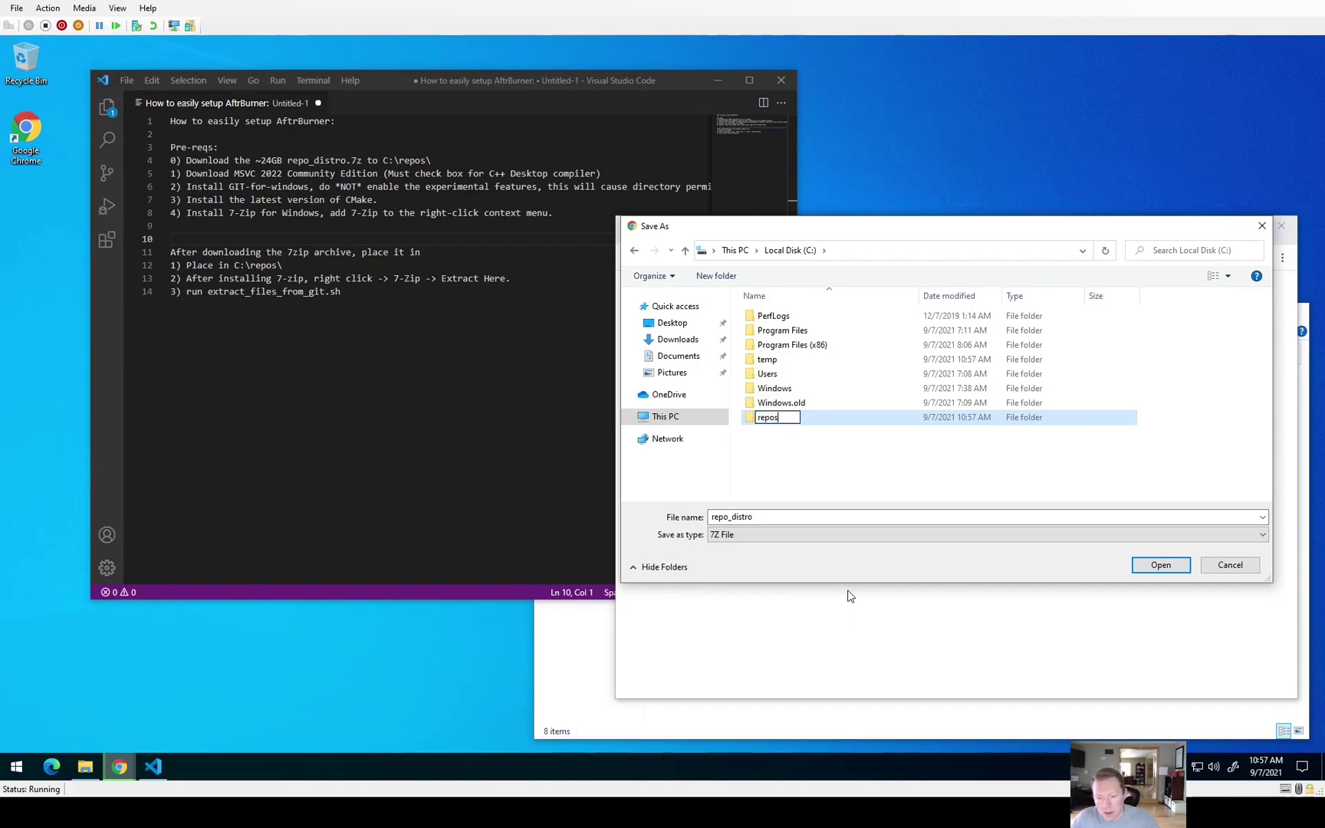
key(Return)
key(Return)
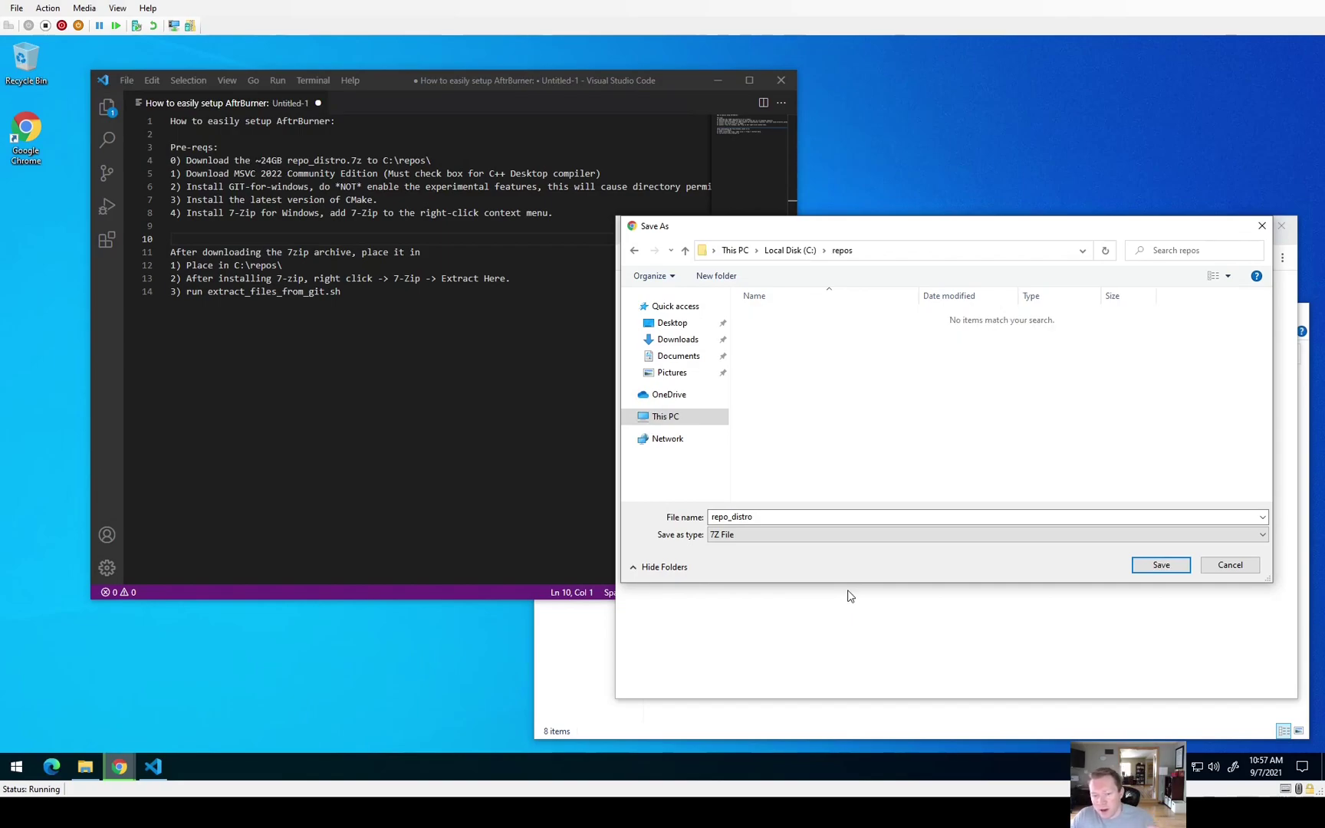
click(1168, 565)
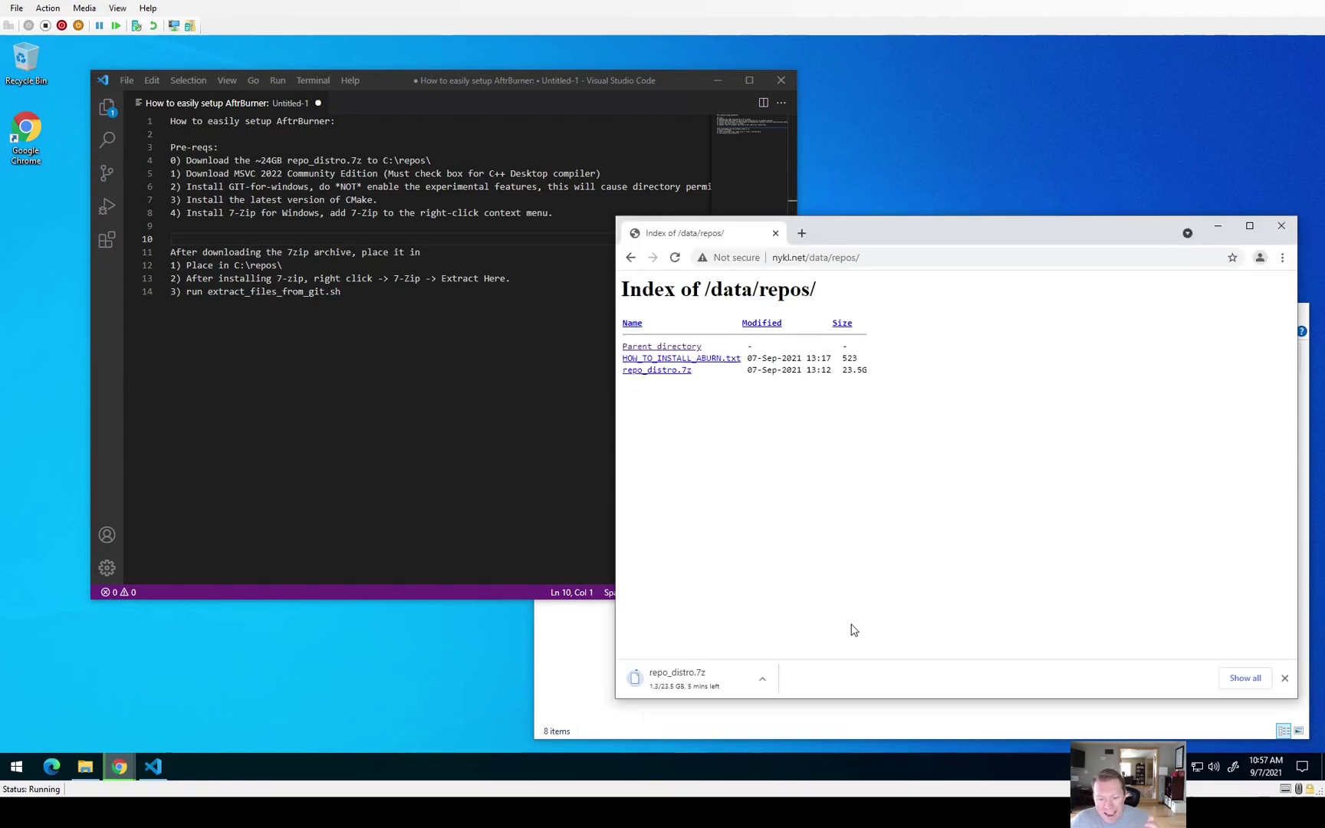
Select 'MSVC 2022 Community' in the setup notes and return to the browser
click(321, 168)
mouse_move(431, 161)
mouse_down()
mouse_move(203, 162)
mouse_move(335, 173)
mouse_up()
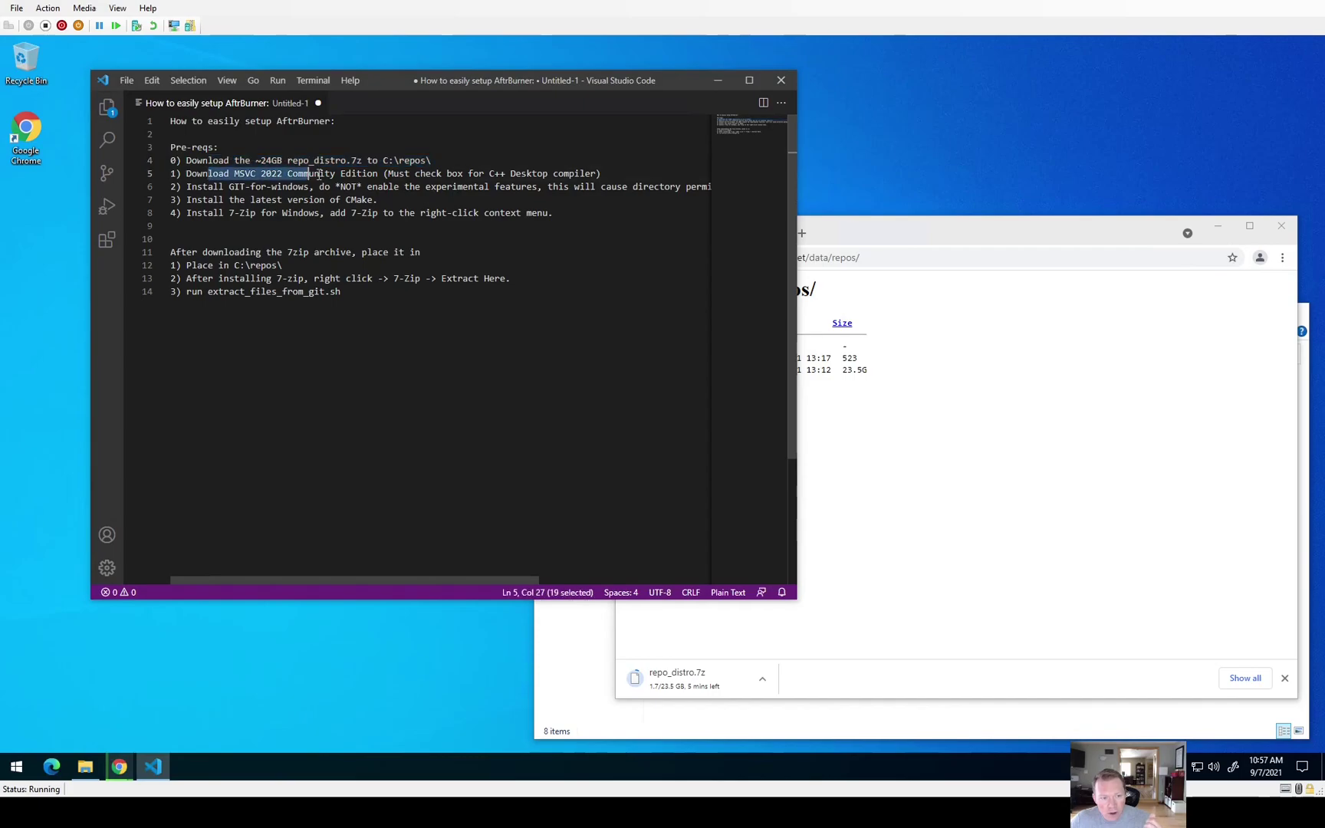
click(841, 235)
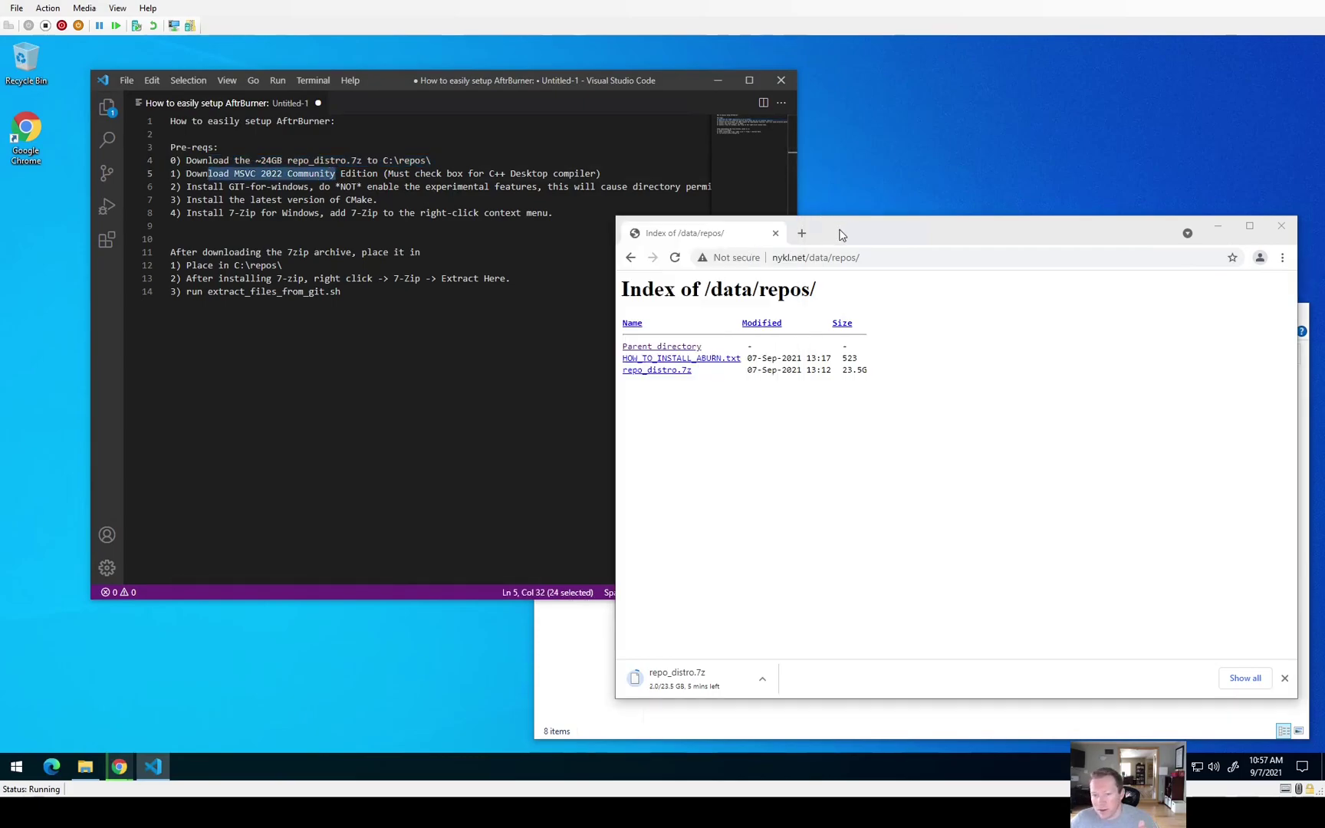
Search for 'msvc 2022 community' and open the Visual Studio 2022 Preview page
click(801, 233)
text(msvc 2022)
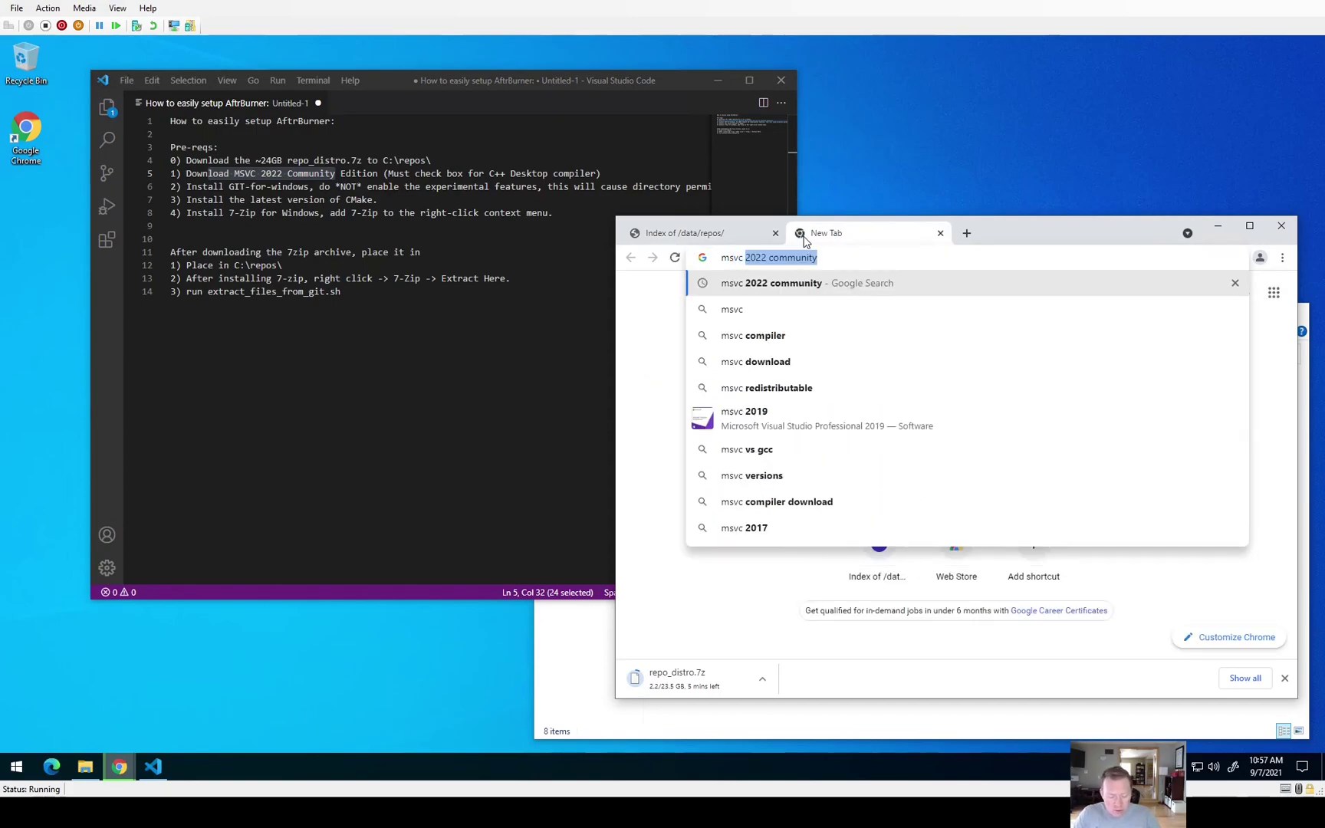
key(Return)
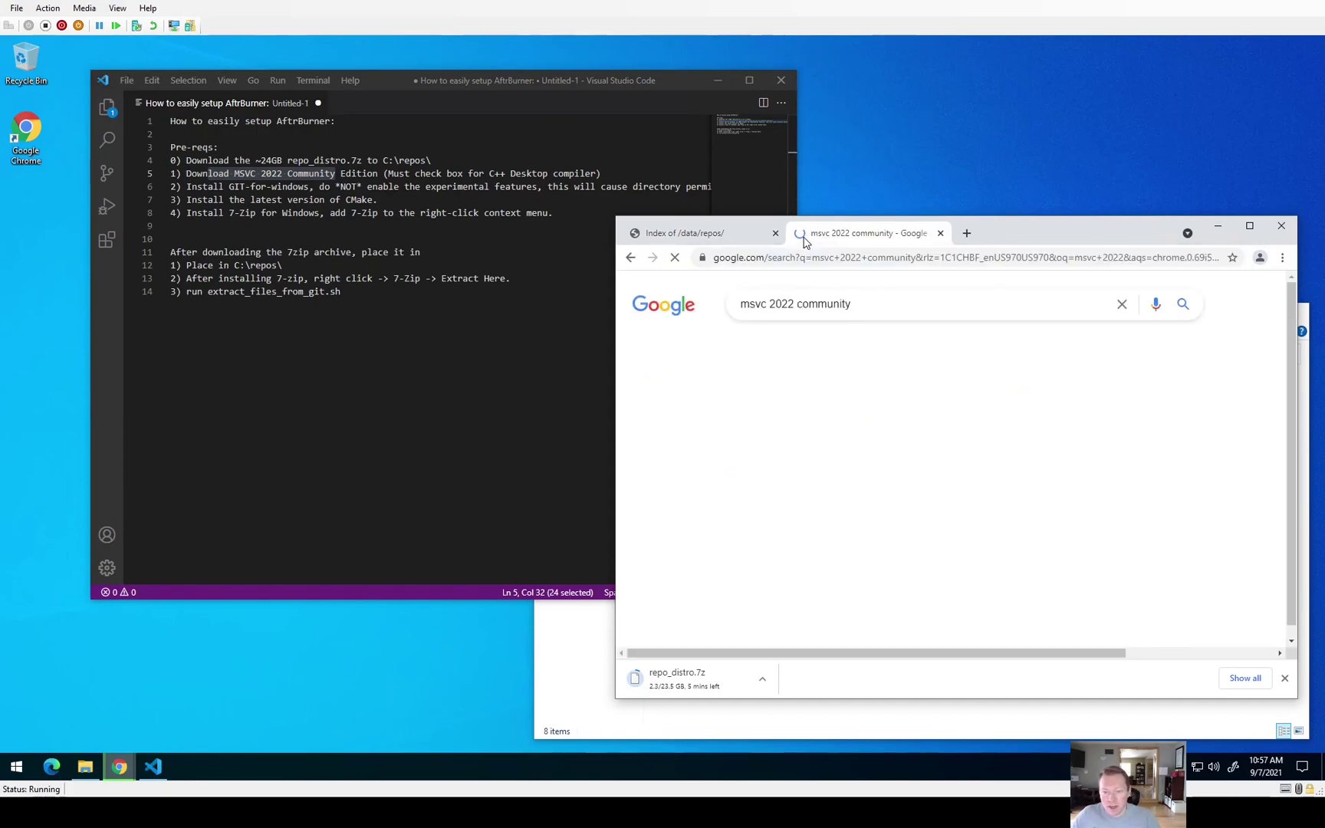
click(835, 431)
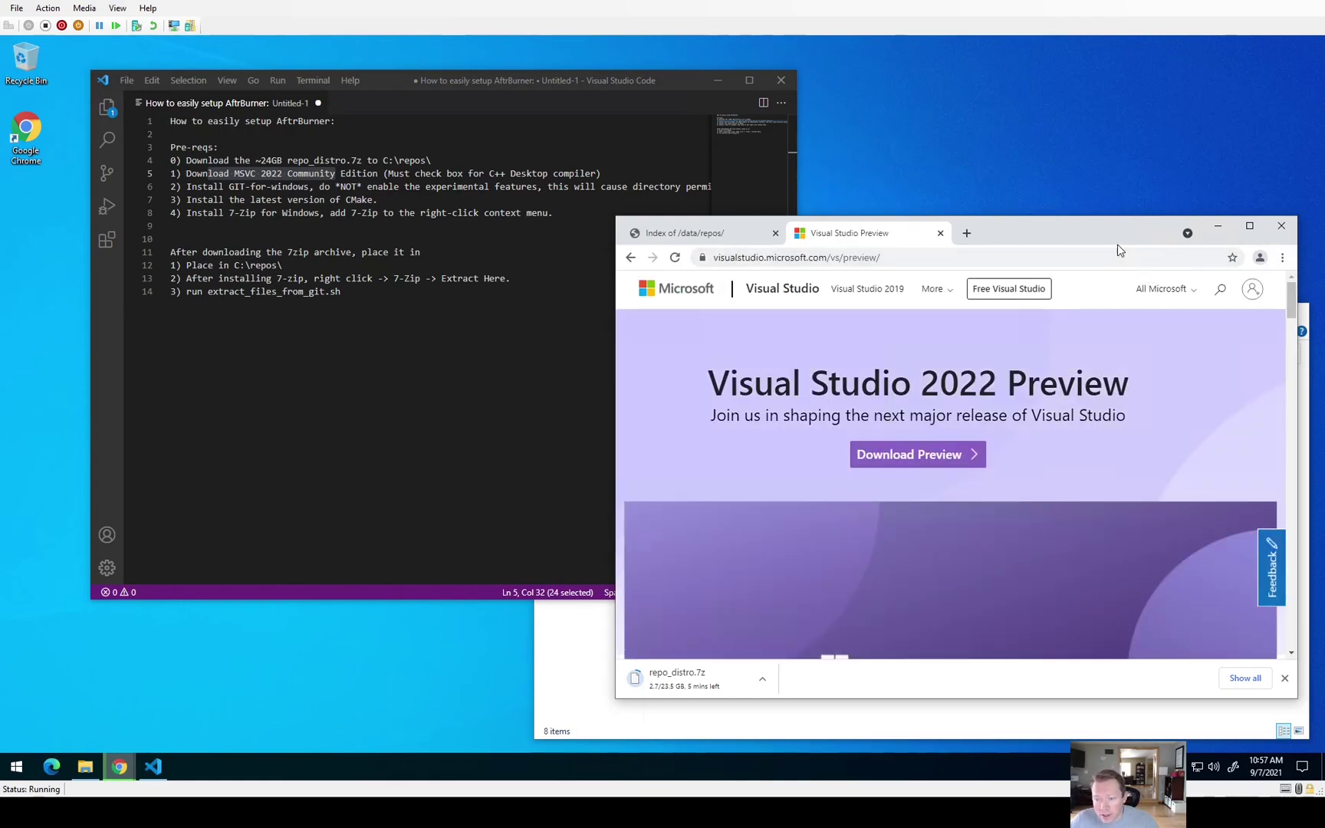
Download the Community edition preview installer and open the downloaded file
click(1249, 226)
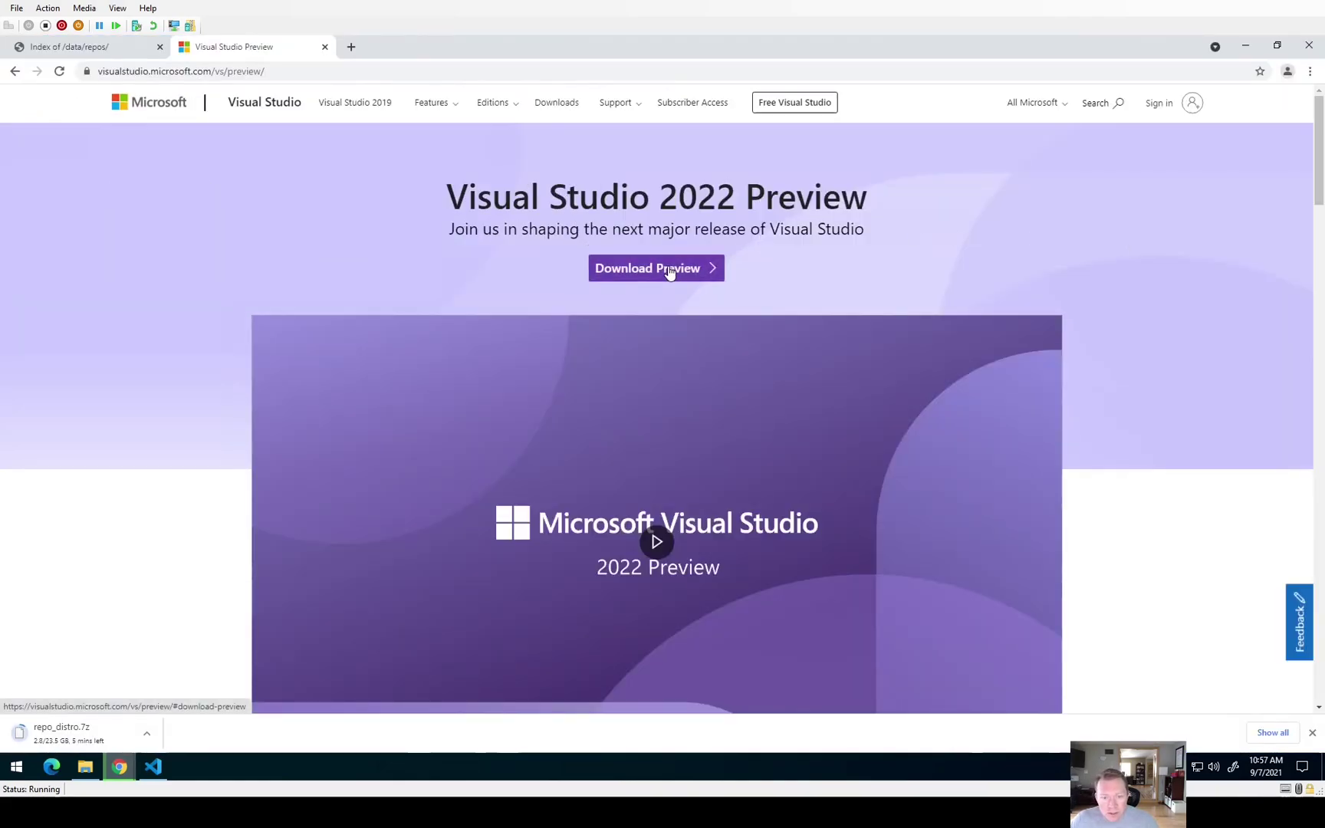
click(669, 272)
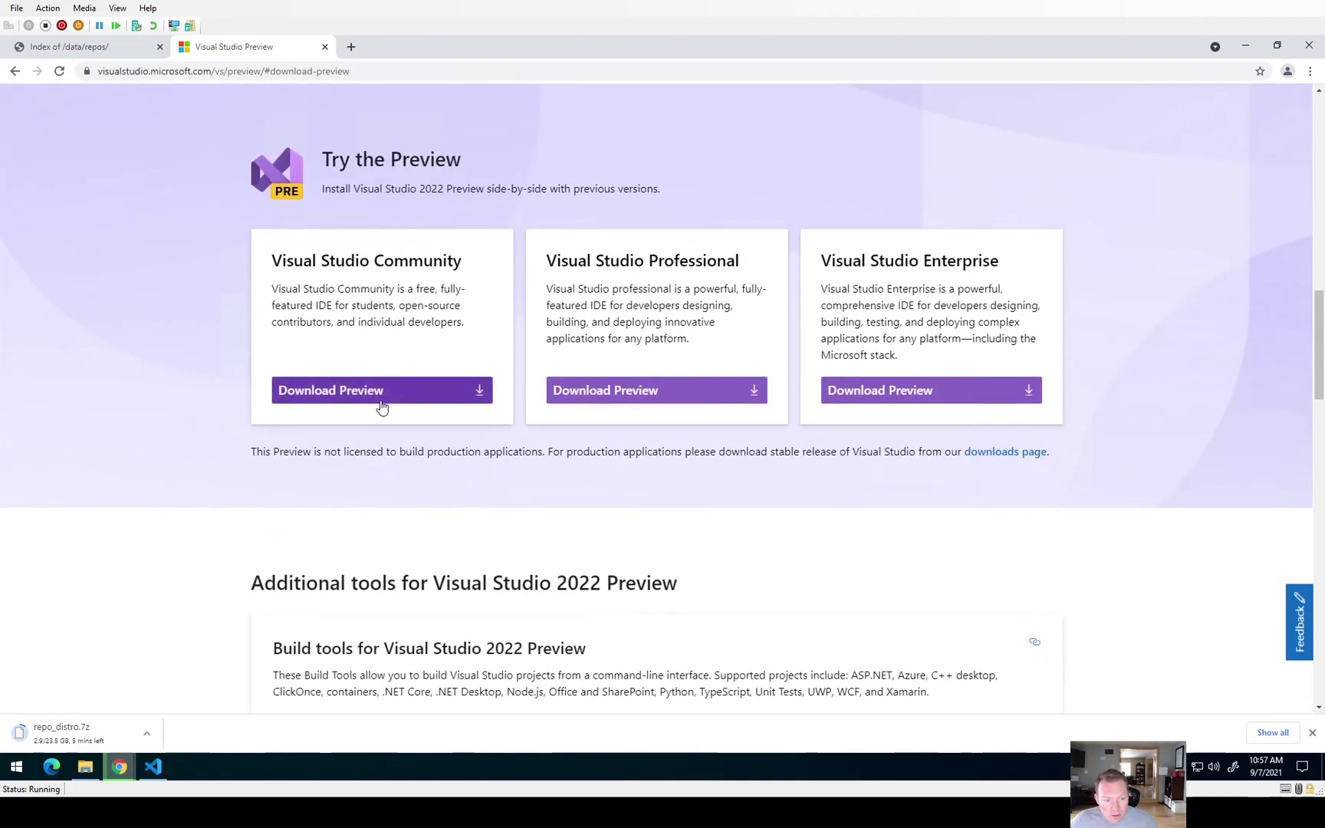
click(376, 397)
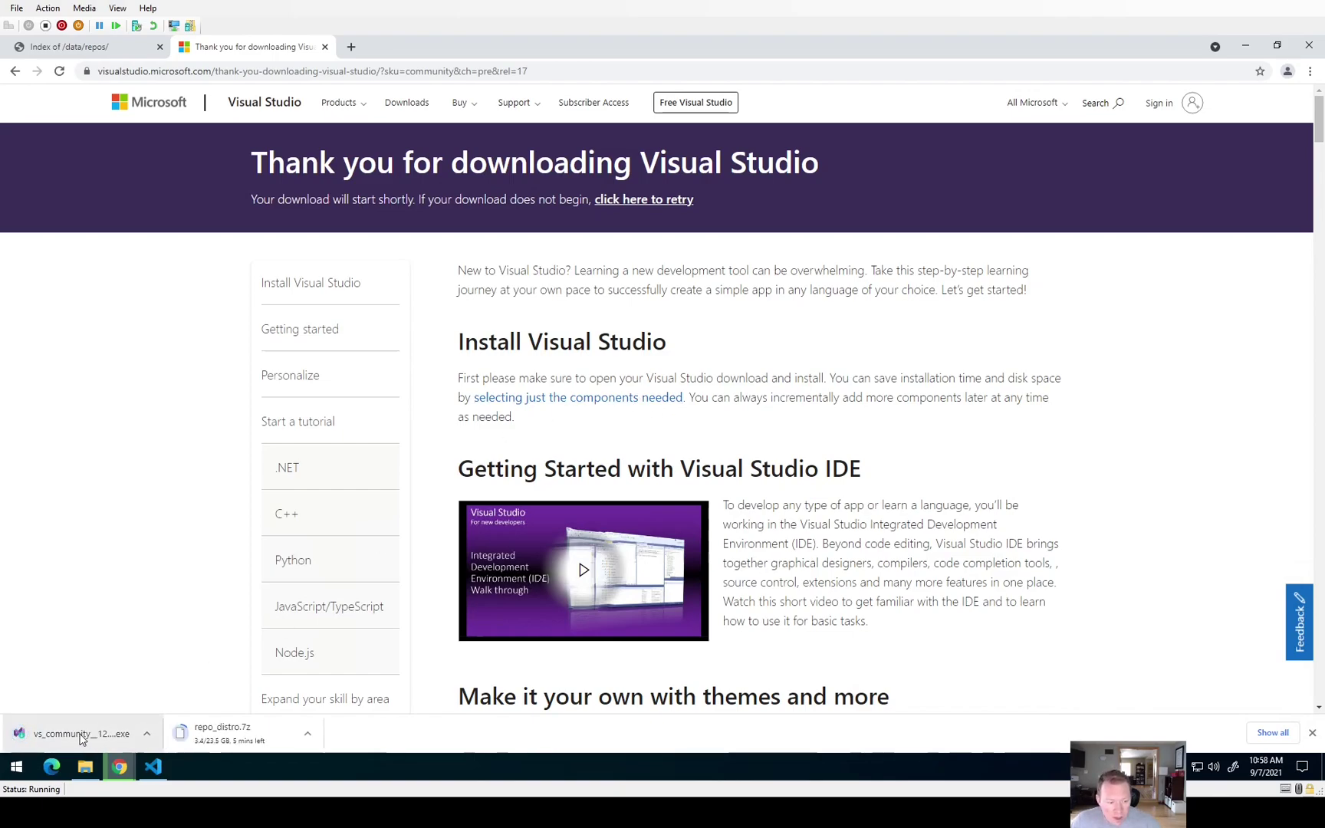
click(80, 737)
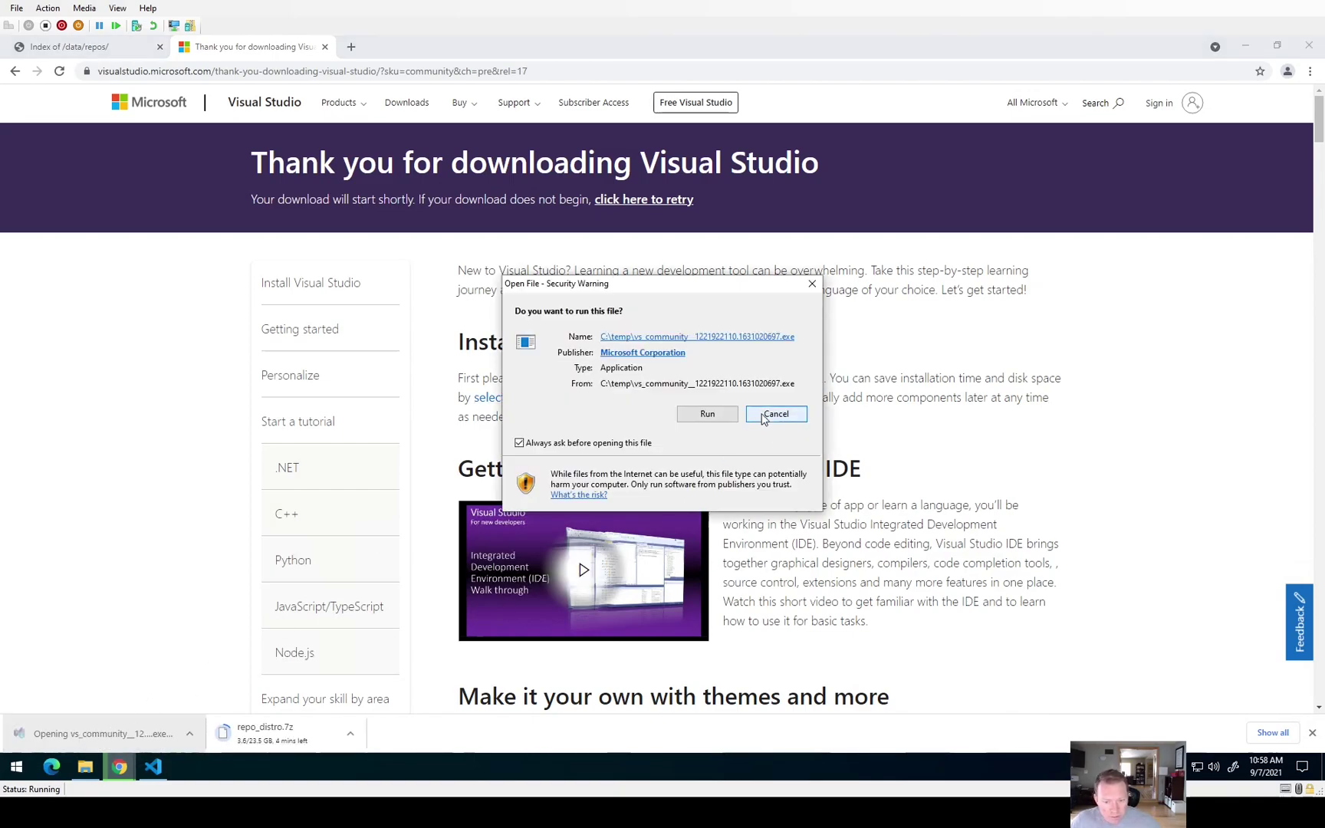
Run and approve the Visual Studio installer, then tick the Desktop development with C++ workload
click(730, 416)
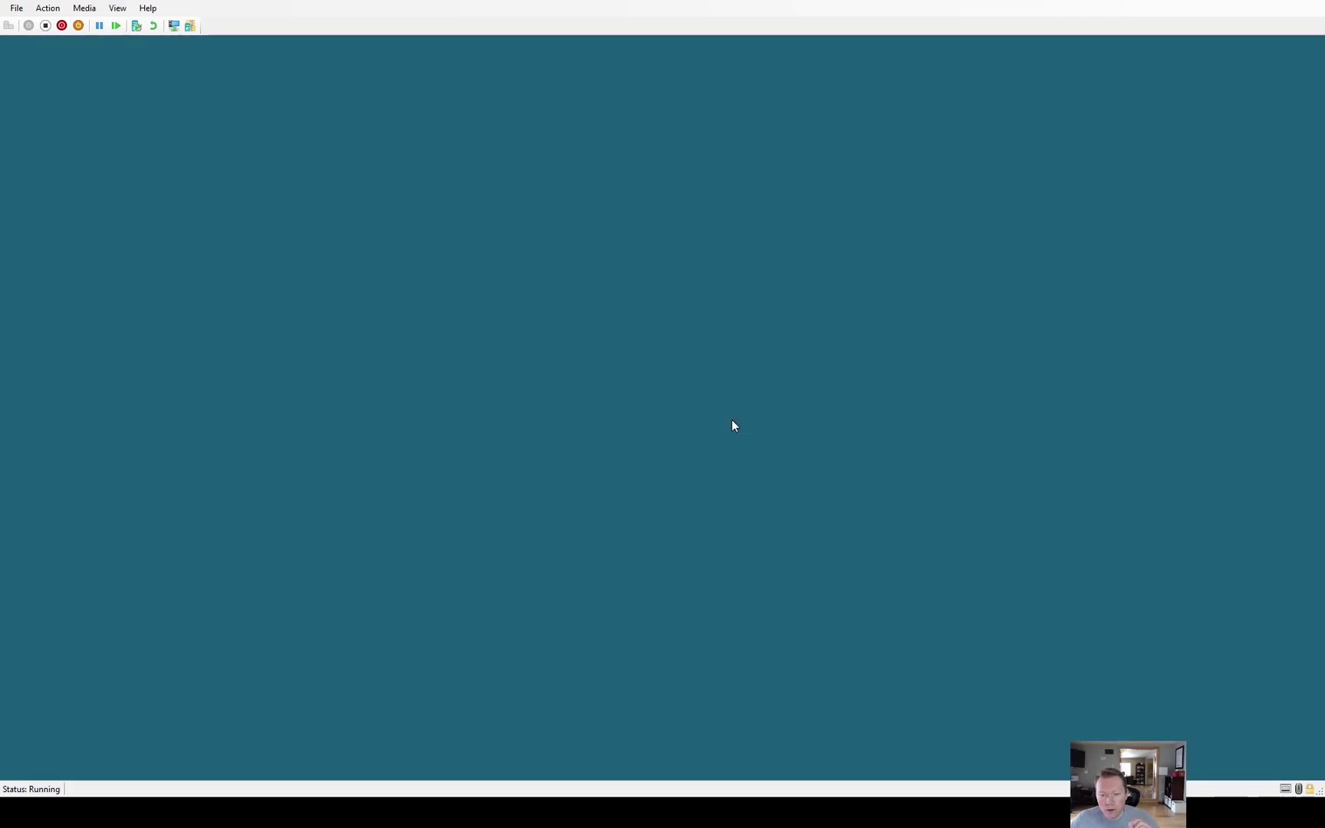
click(606, 501)
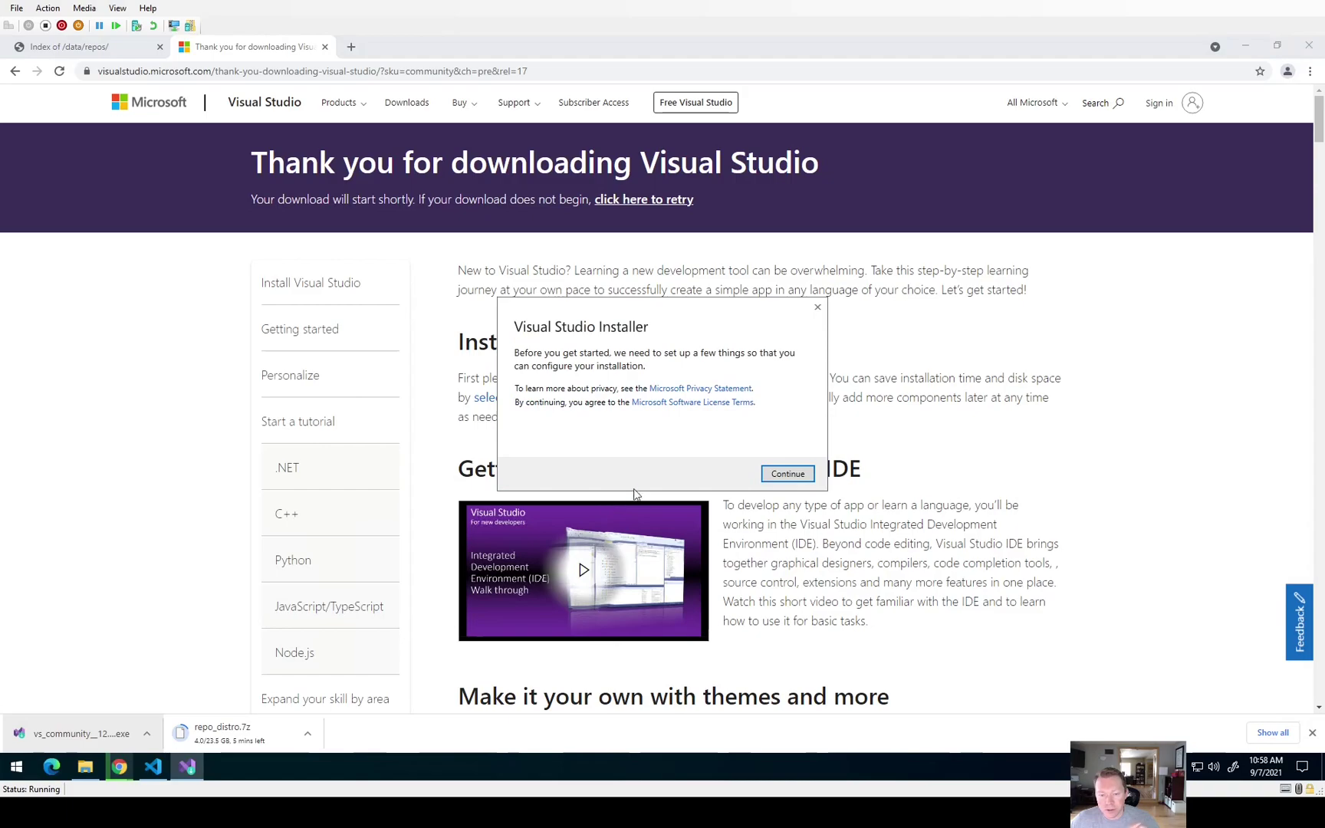
click(784, 476)
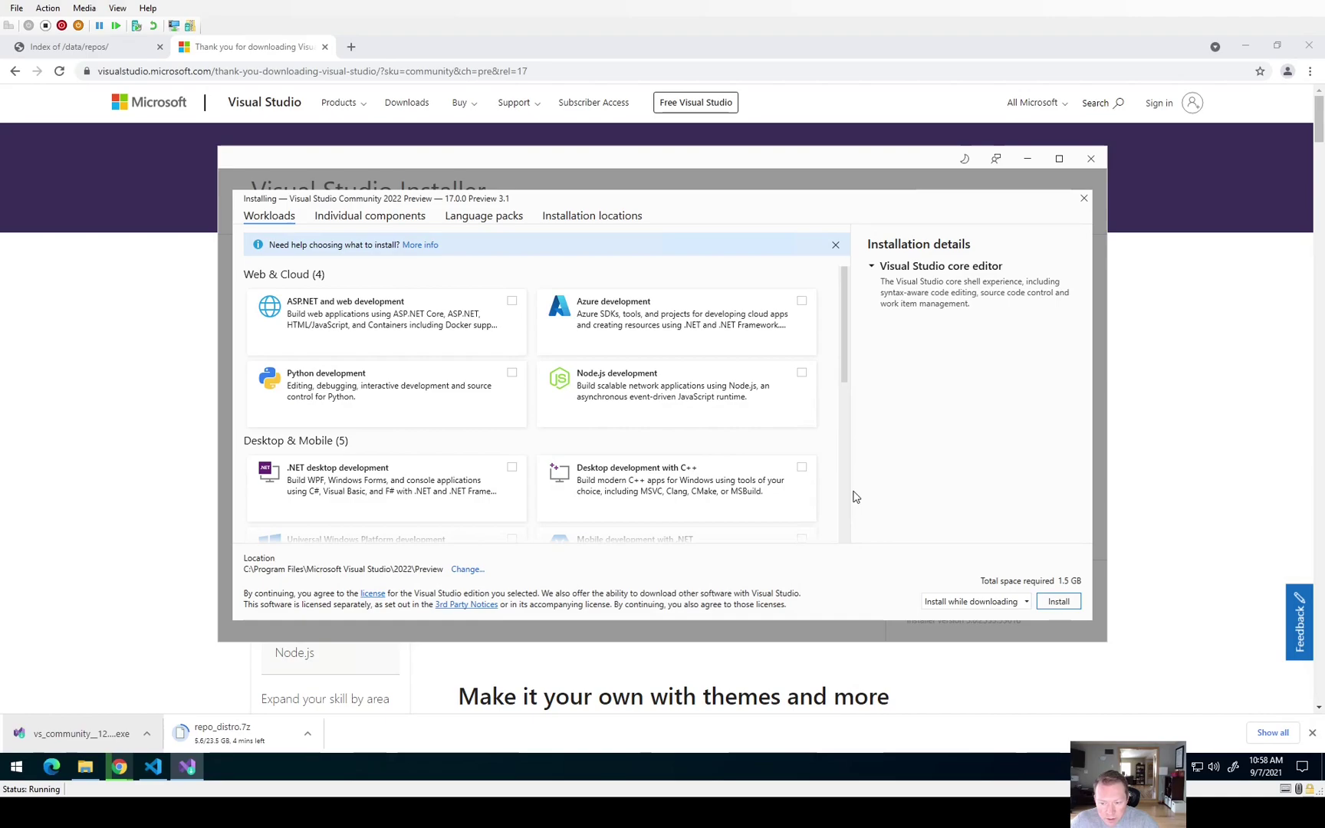
drag(1107, 642, 1213, 734)
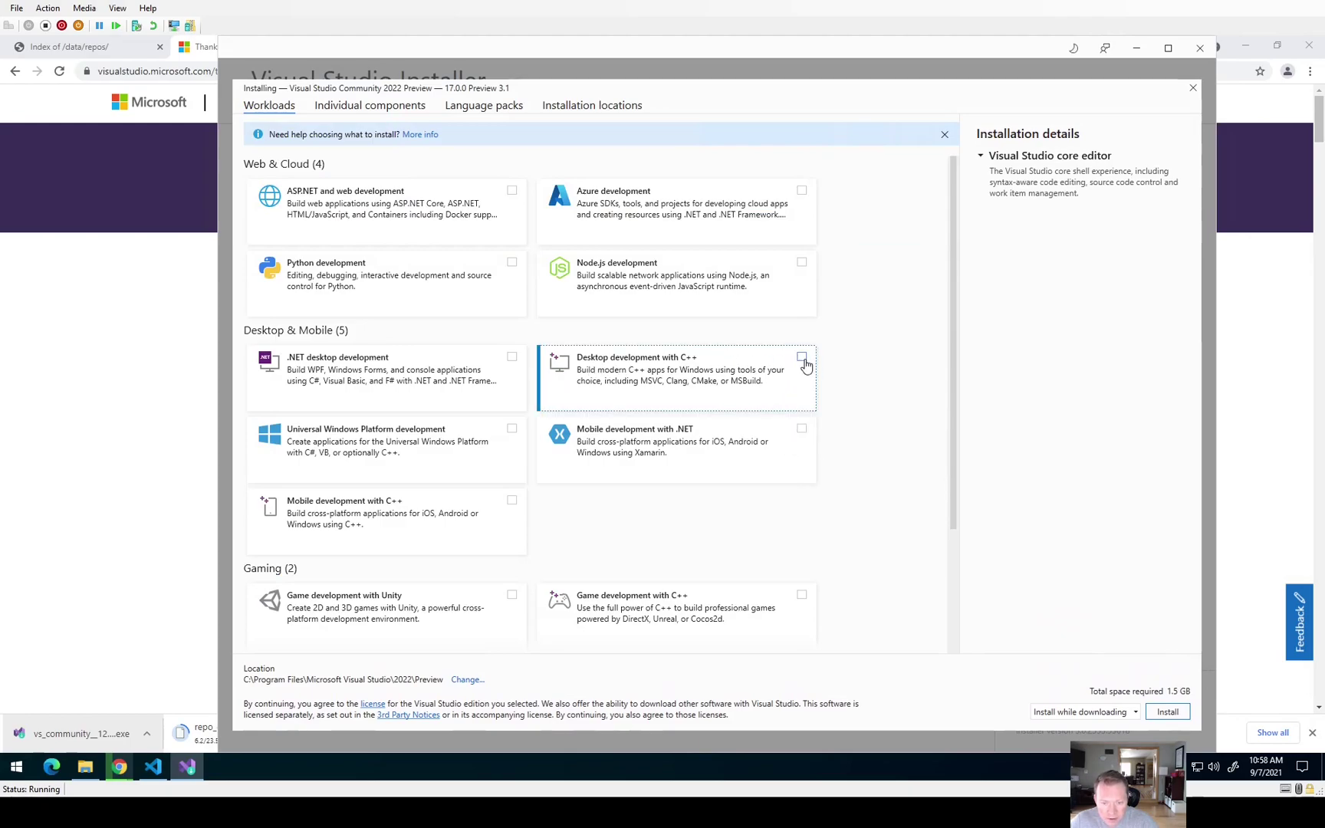
click(803, 358)
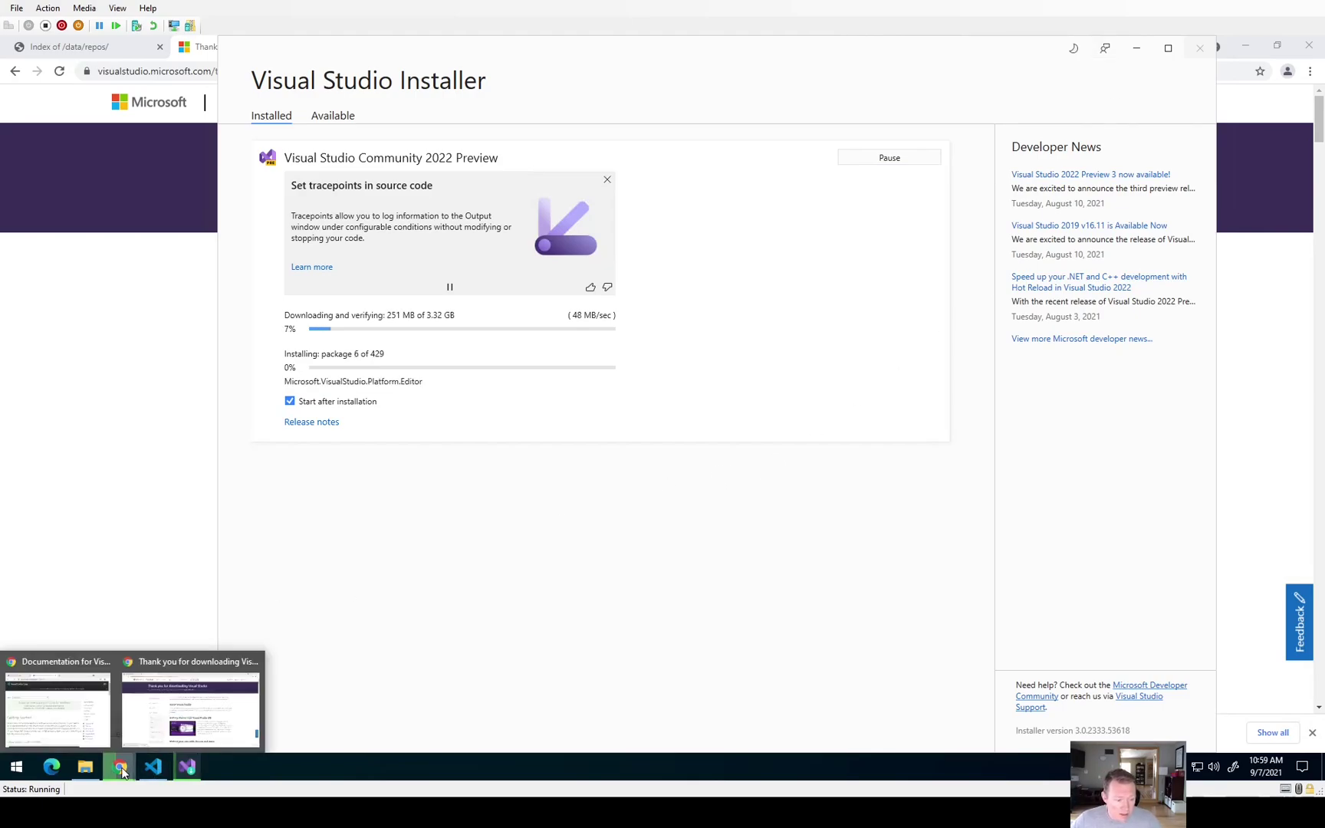
mouse_move(120, 766)
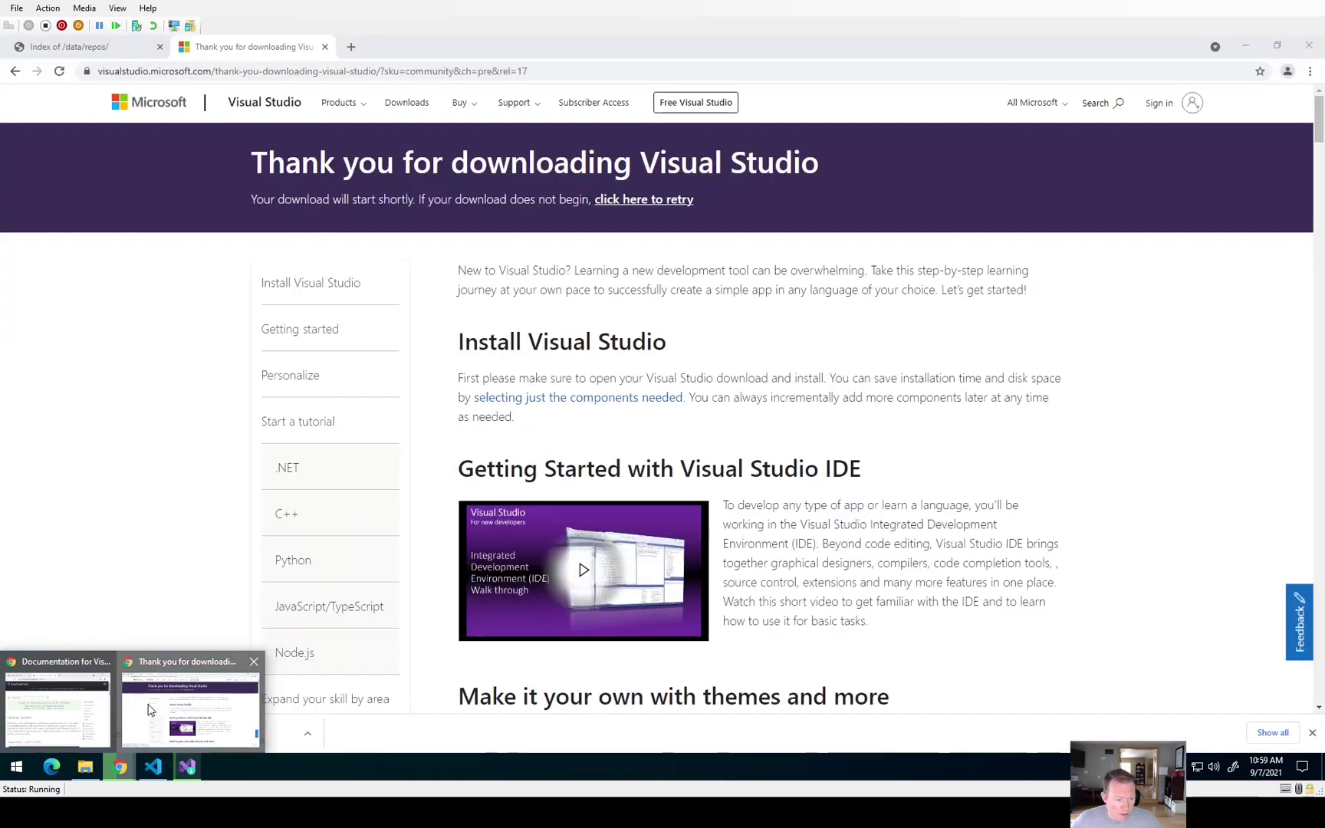
Check the setup notes, then search for 'git for windows' in a new tab
click(148, 710)
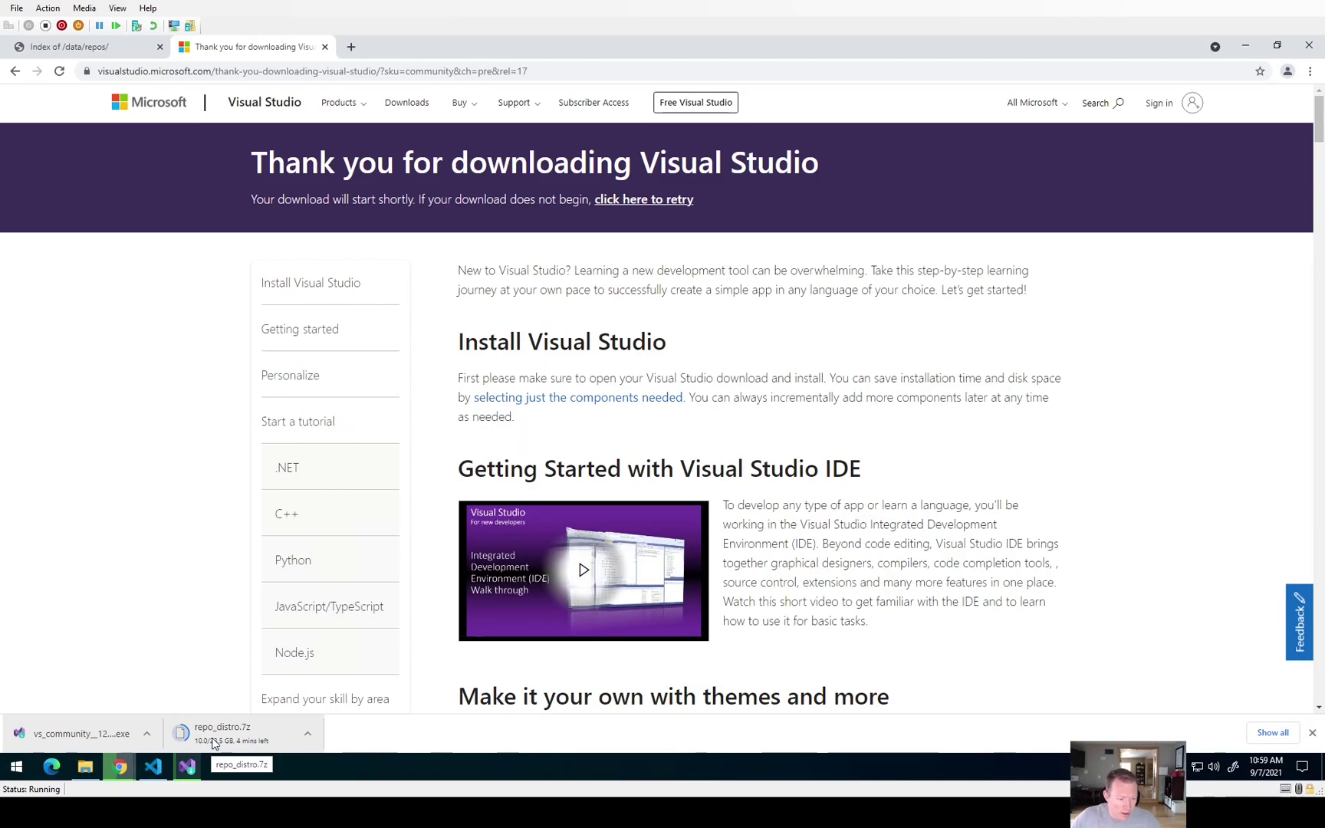
click(154, 767)
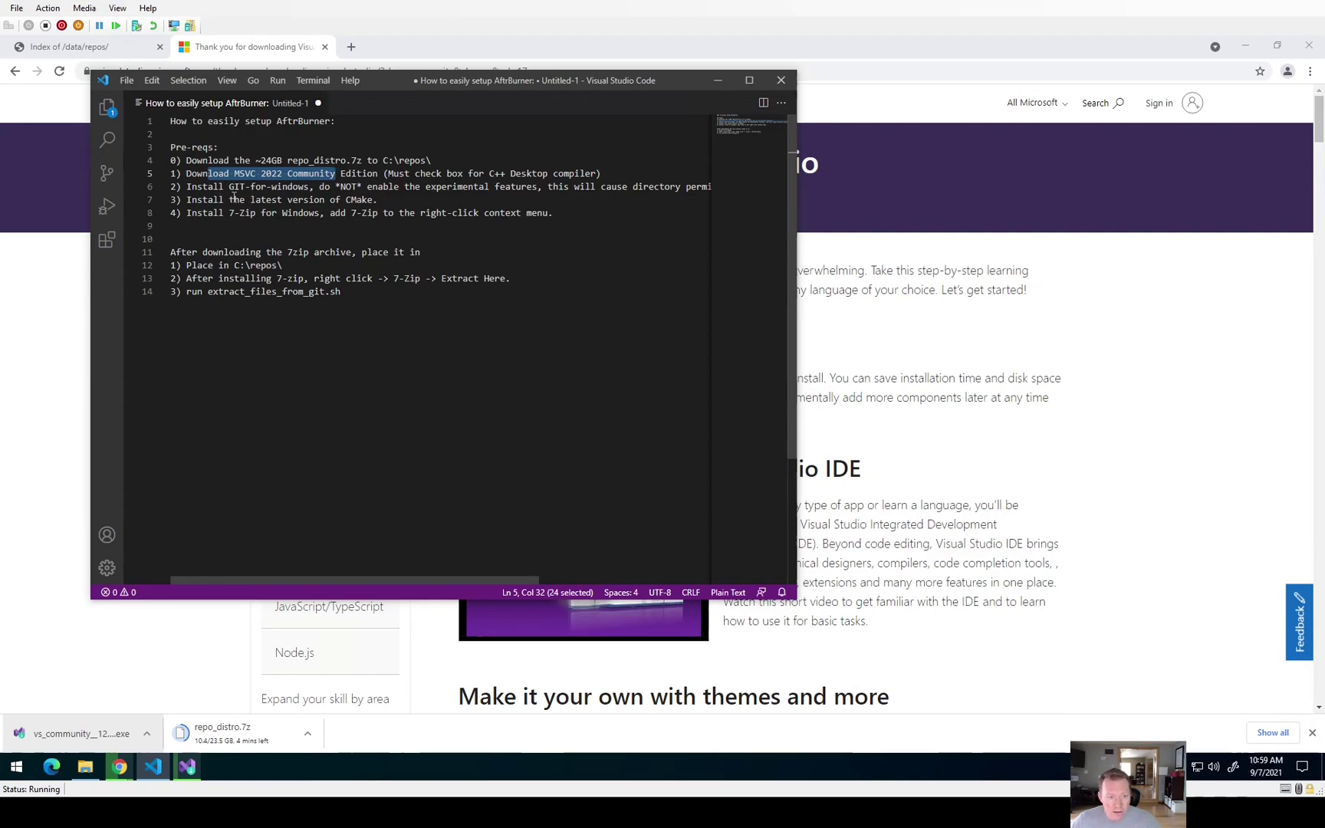
click(351, 49)
text(g)
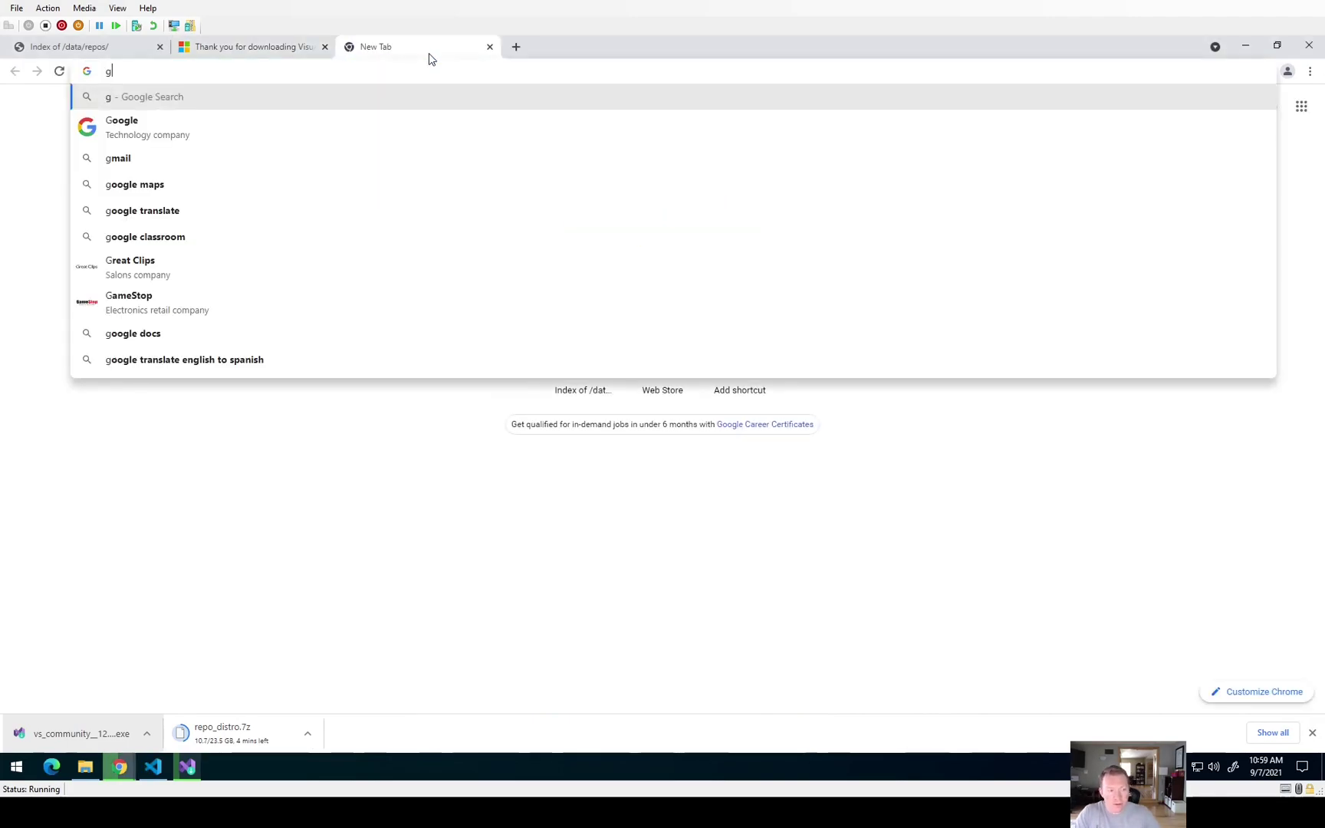
text(it for windows)
key(Return)
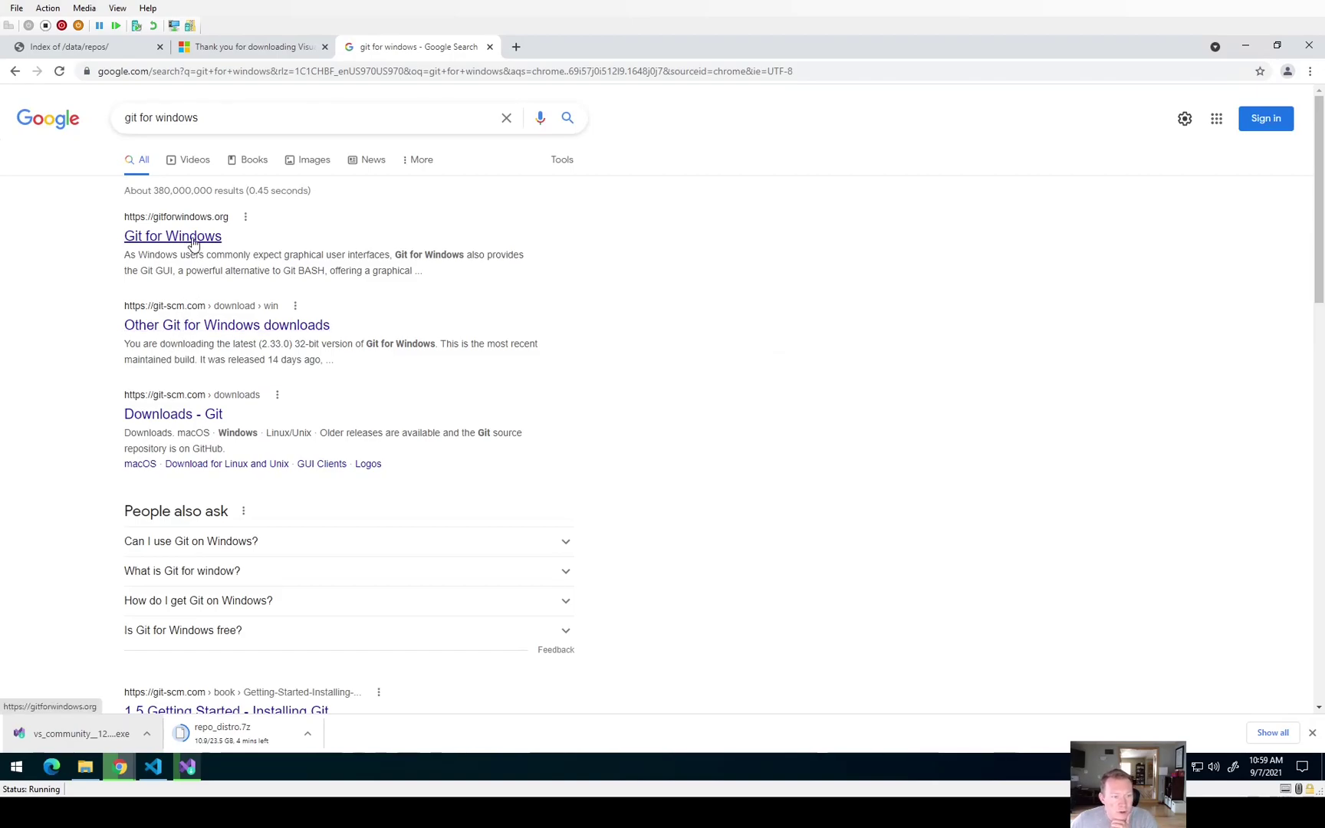
Download Git-2.33.0.2-64-bit.exe from gitforwindows.org and open it
click(194, 245)
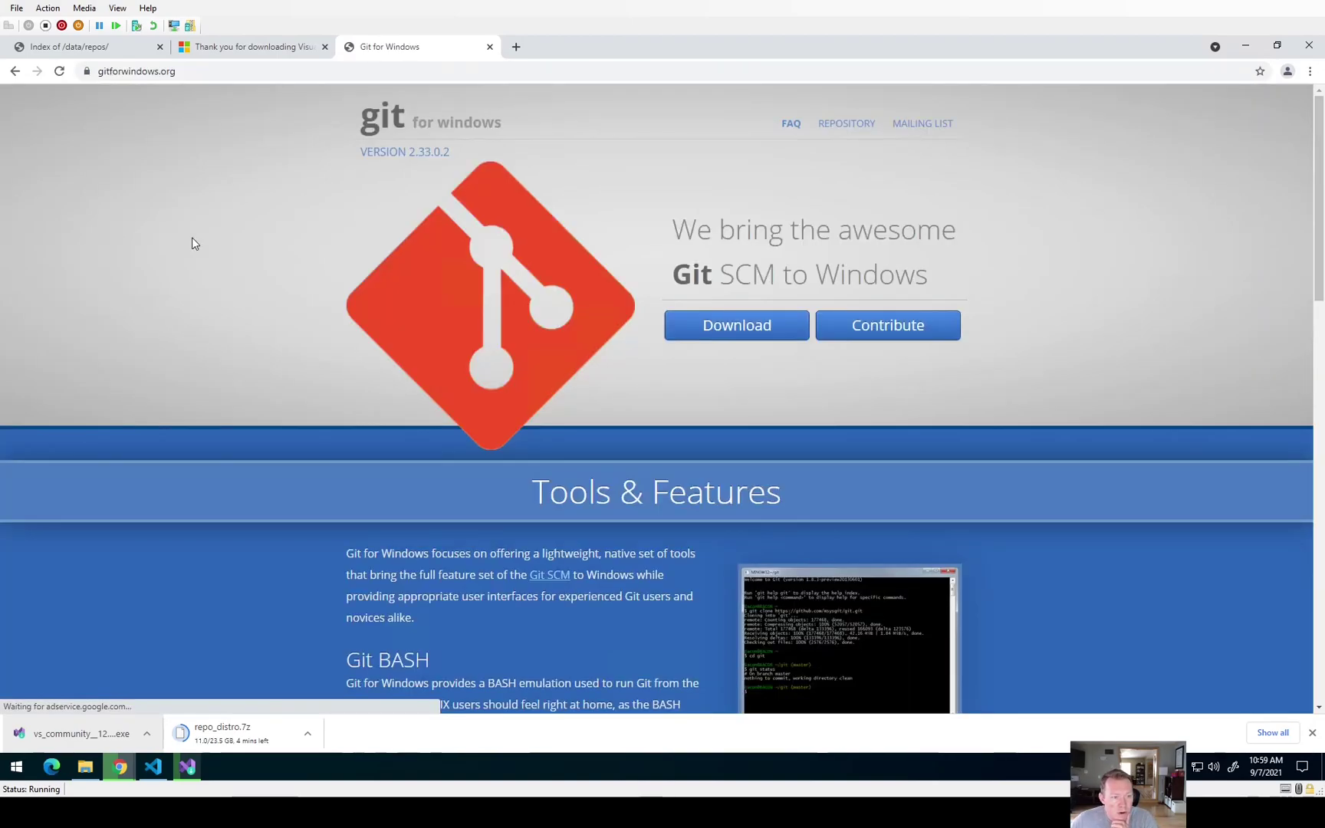
click(728, 332)
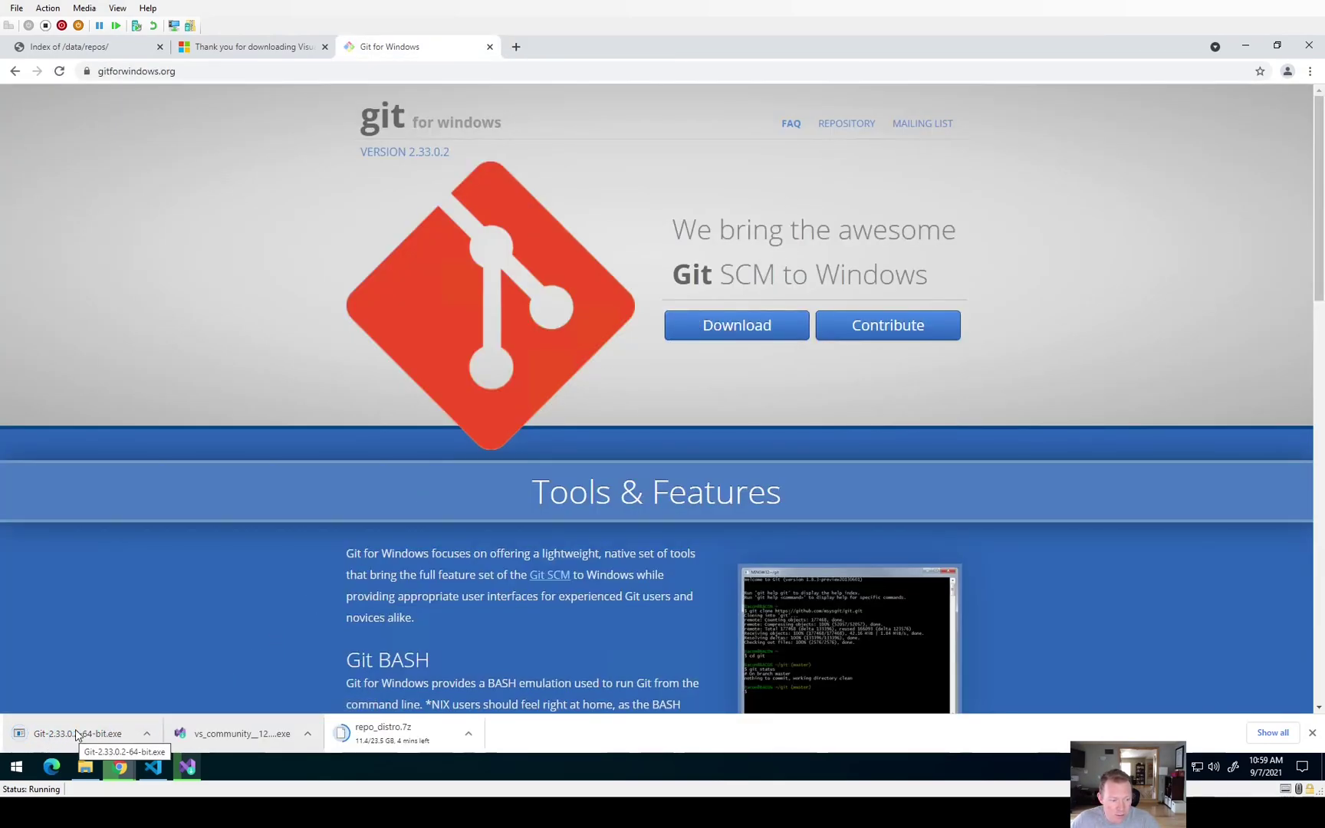
click(77, 735)
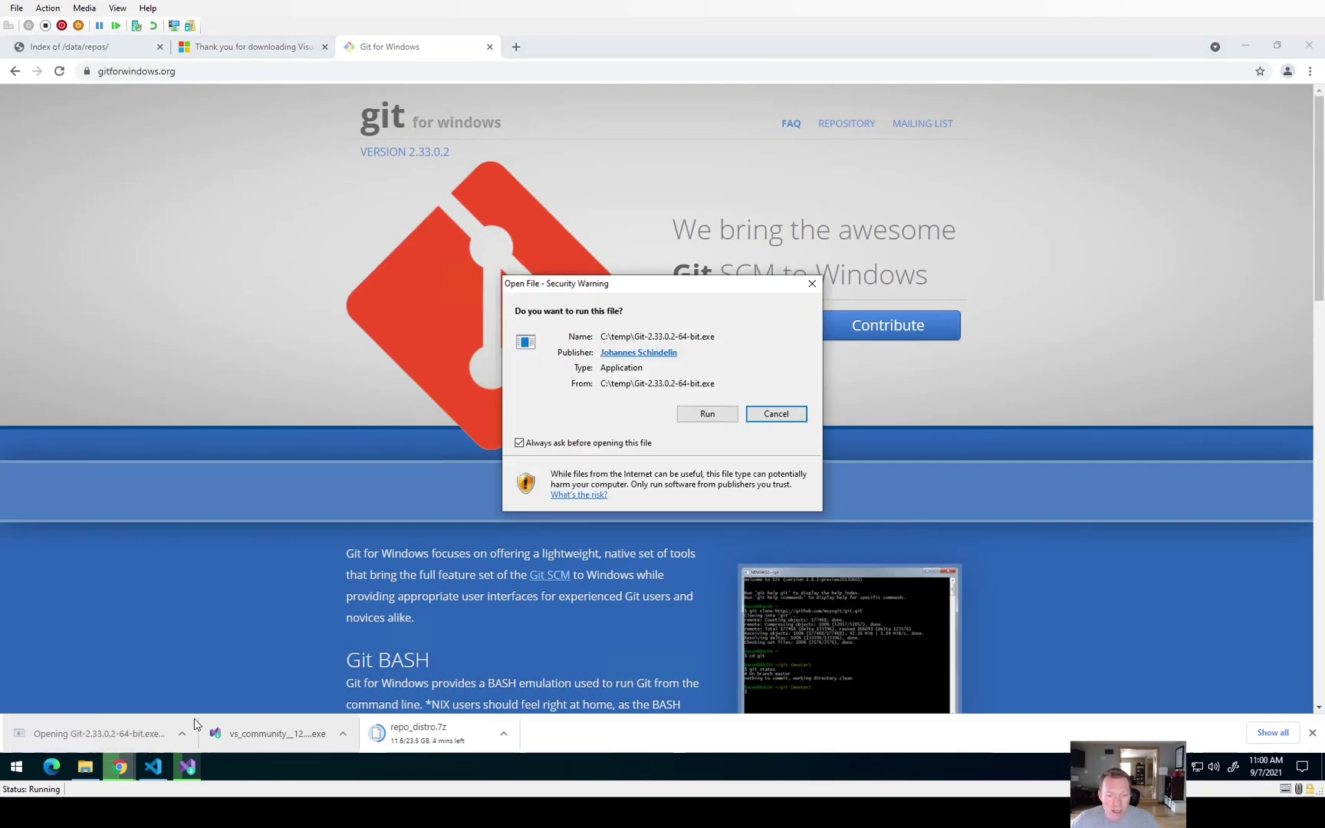
Start Git setup with the default location, adding a Windows Terminal Git Bash profile
click(707, 415)
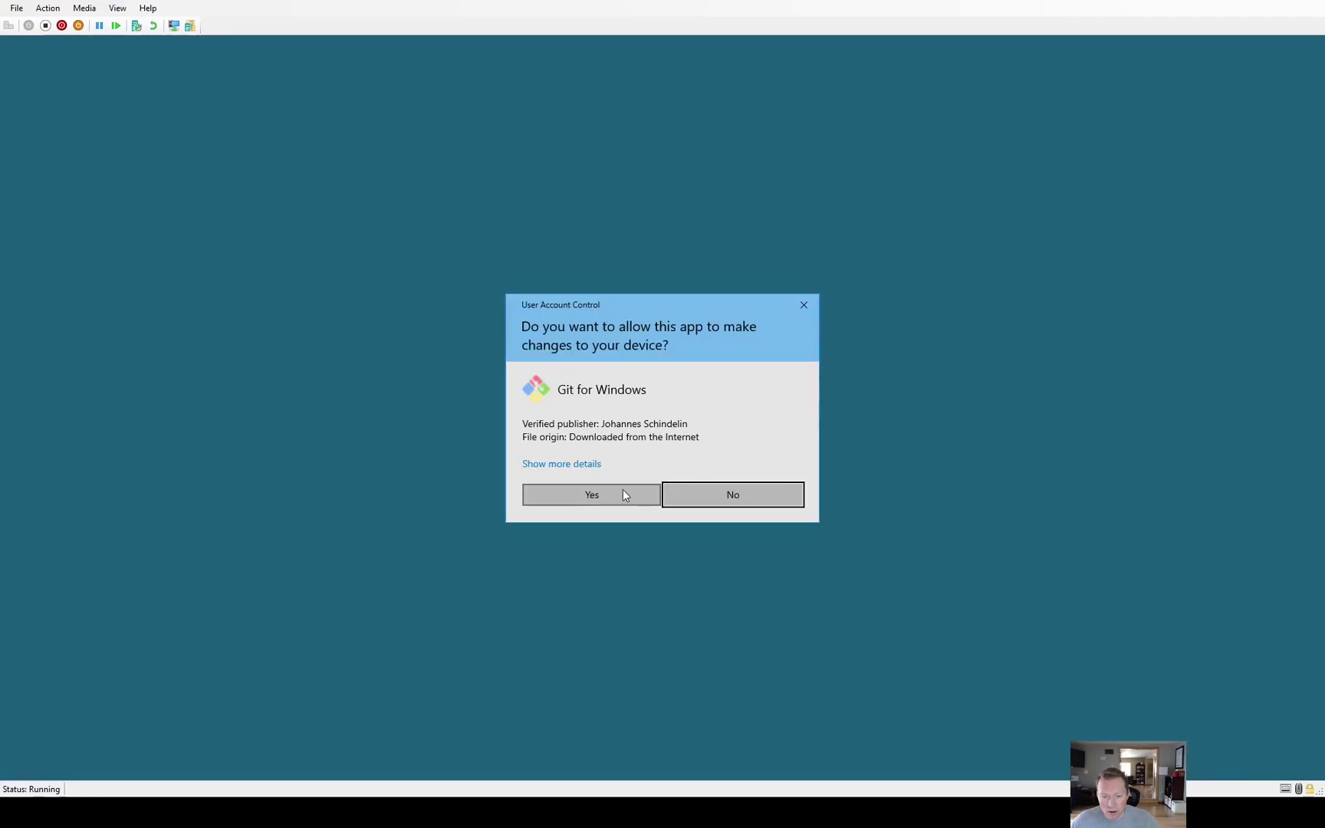
click(594, 496)
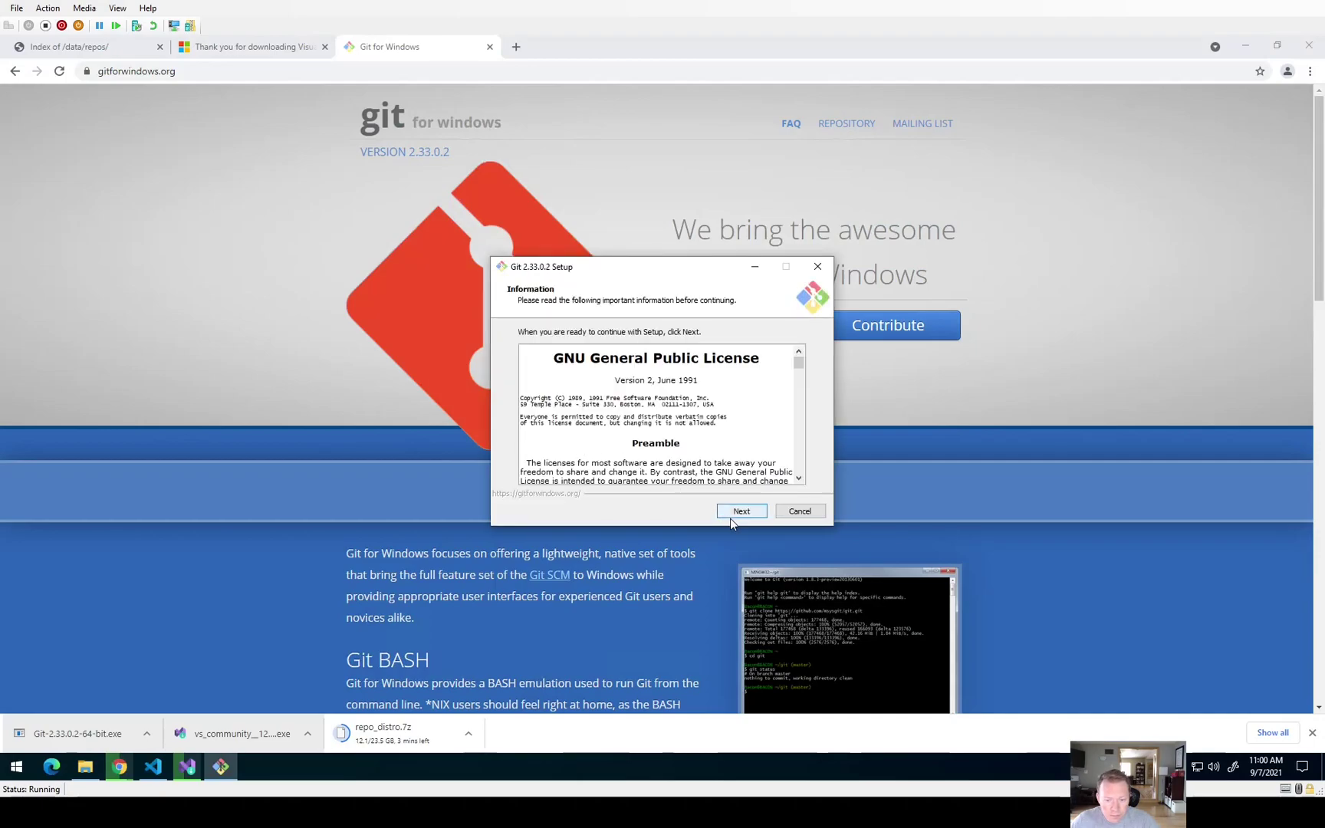
click(739, 515)
click(739, 511)
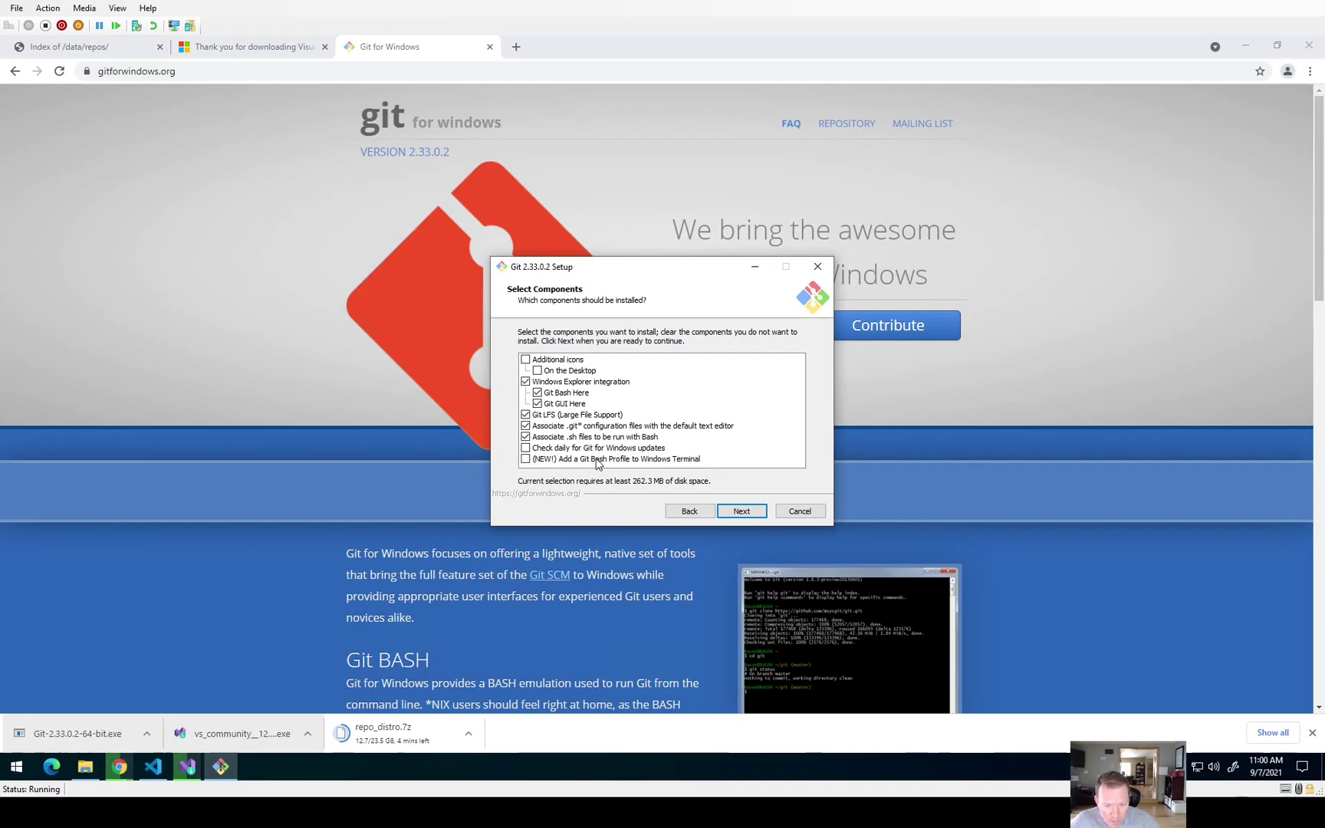
click(533, 460)
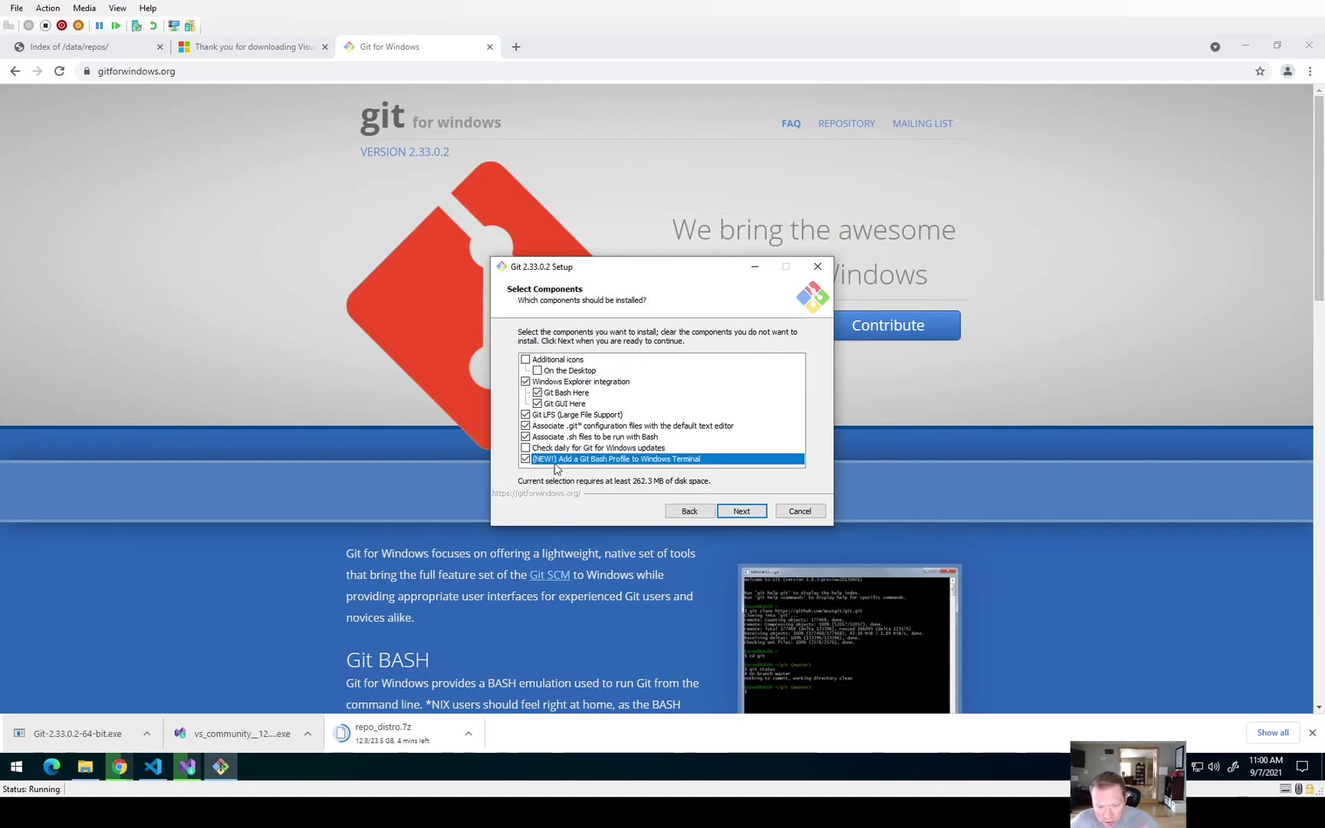
click(742, 518)
click(741, 511)
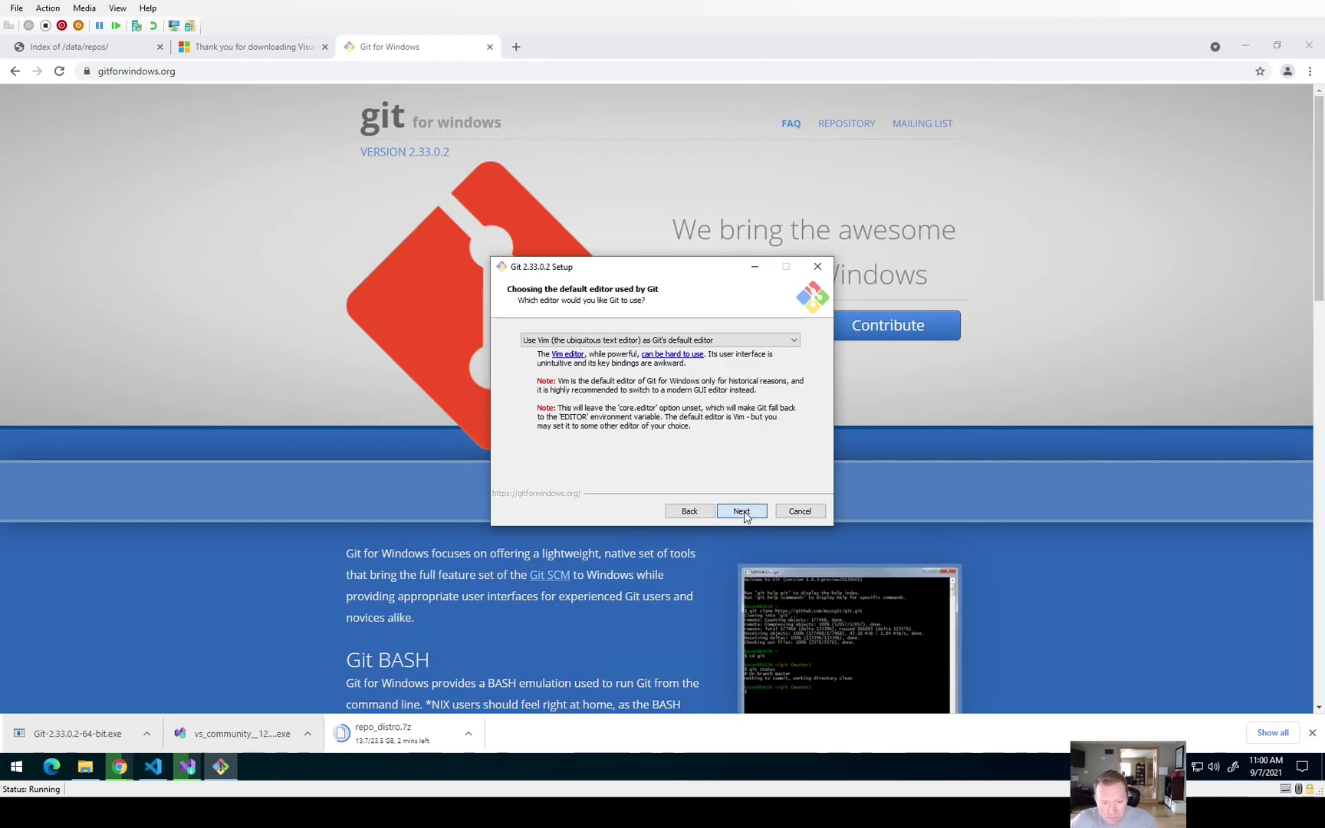
Keep defaults for Vim editor, branch naming, PATH, bundled OpenSSH and OpenSSL
click(743, 515)
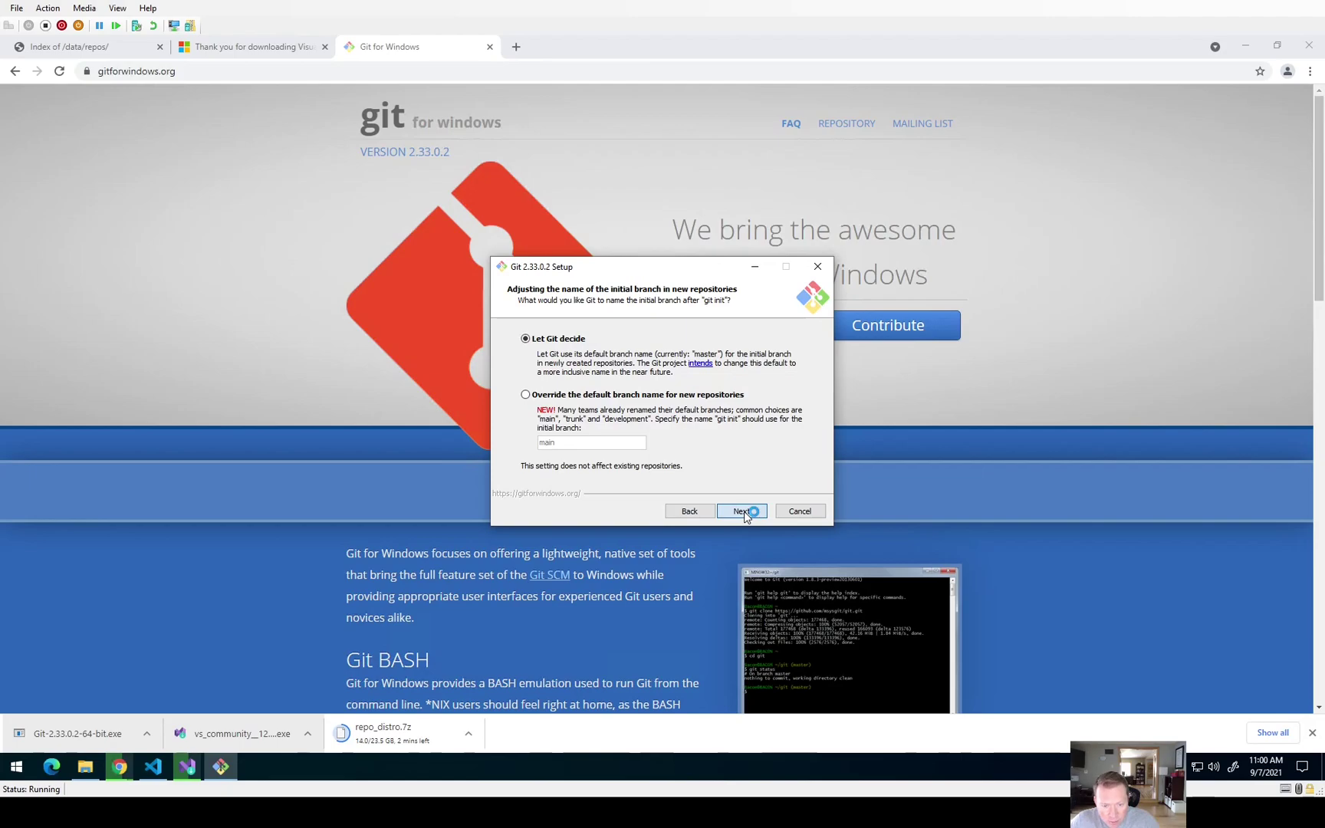
click(744, 515)
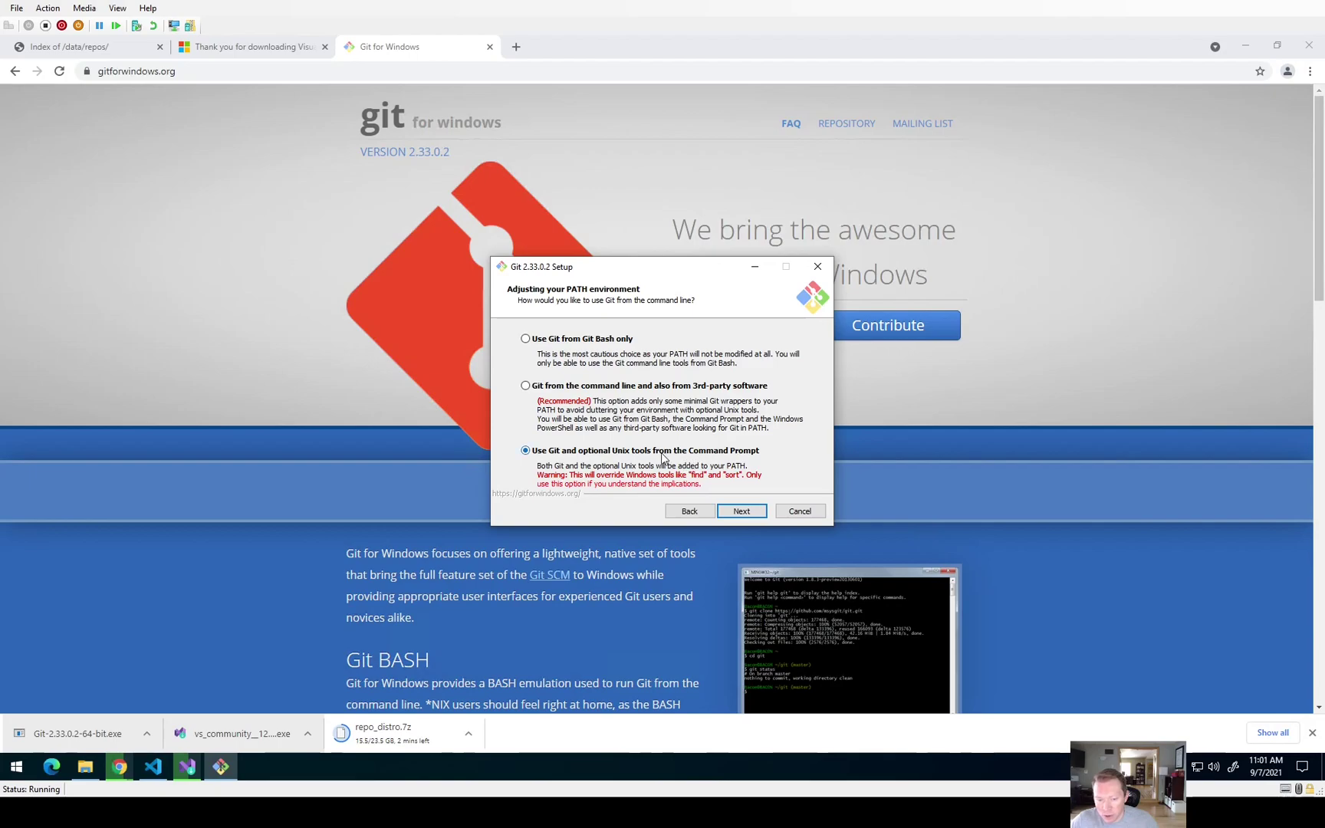
click(737, 514)
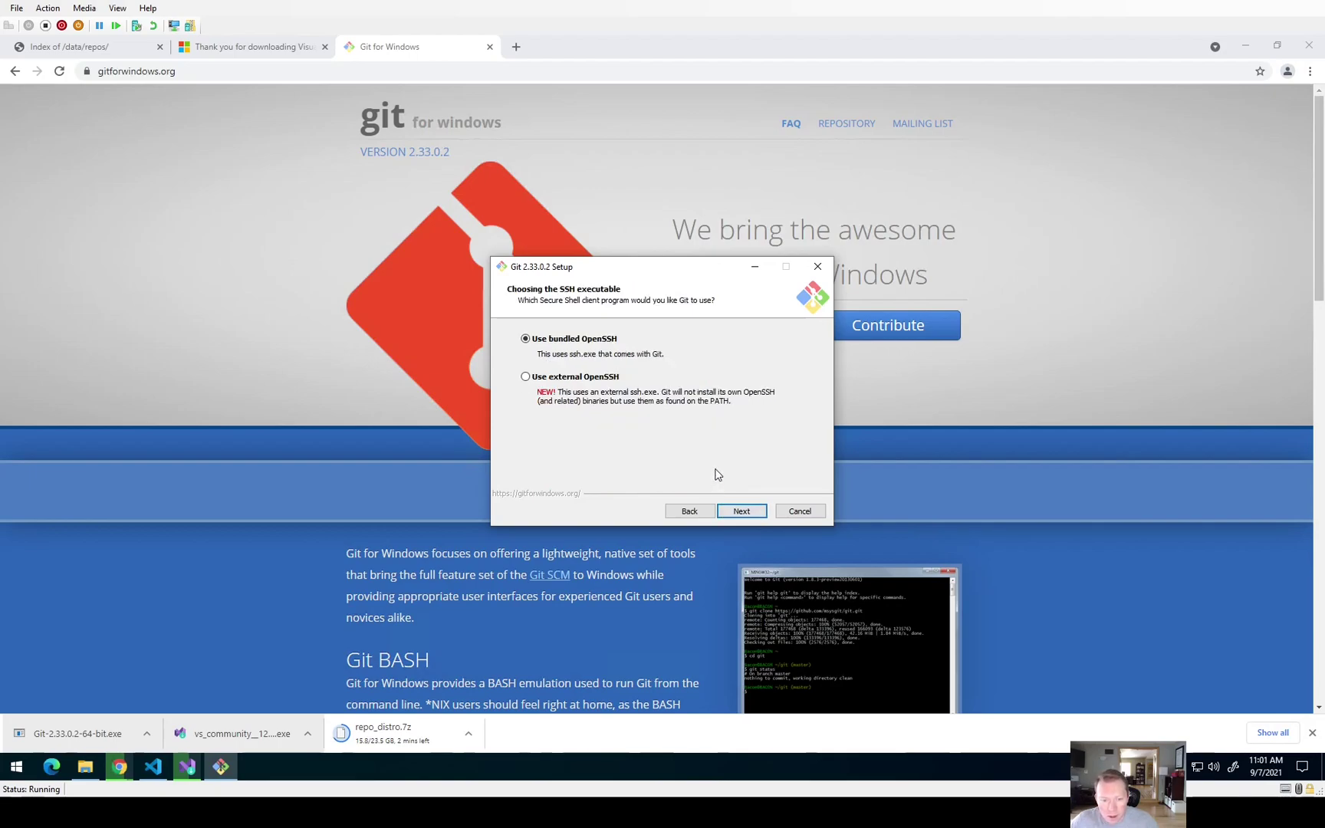
click(741, 512)
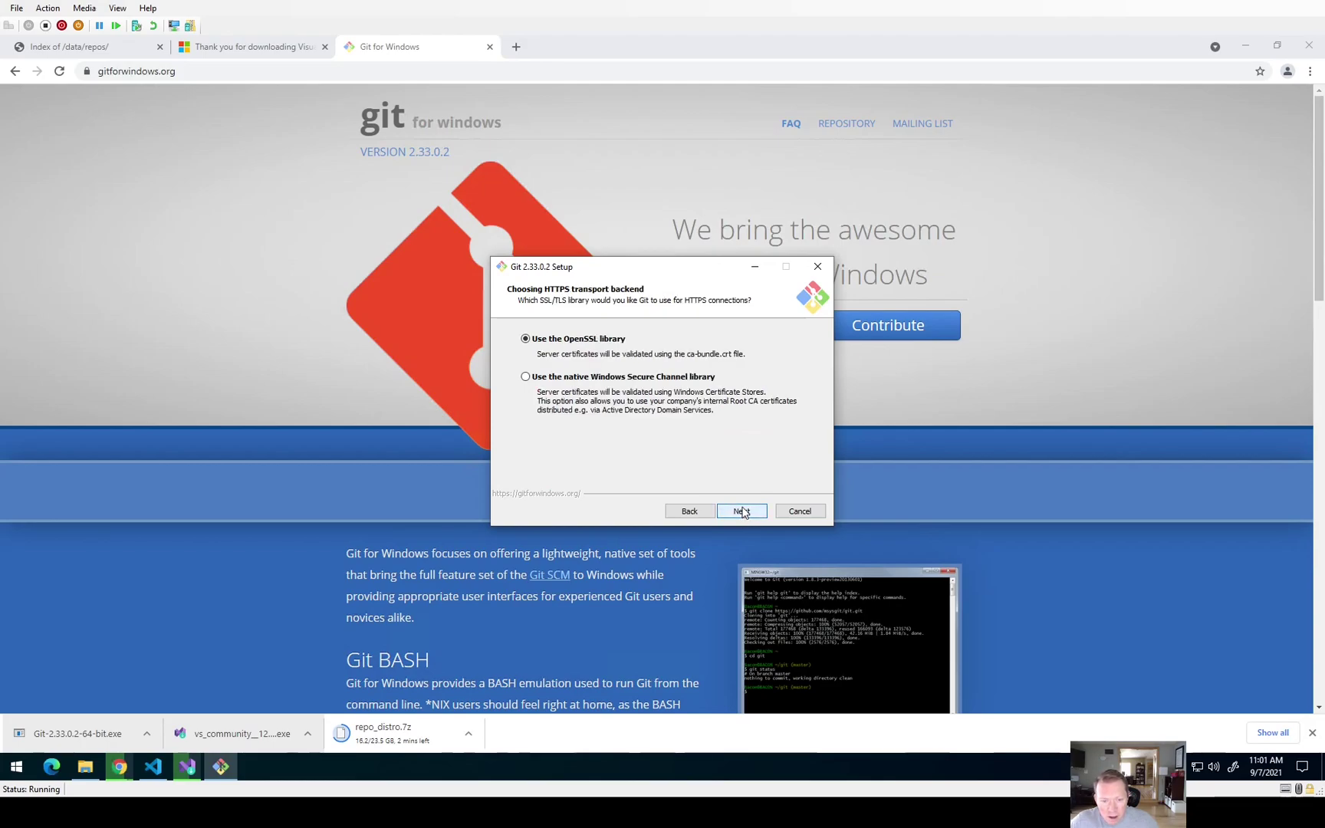
click(743, 519)
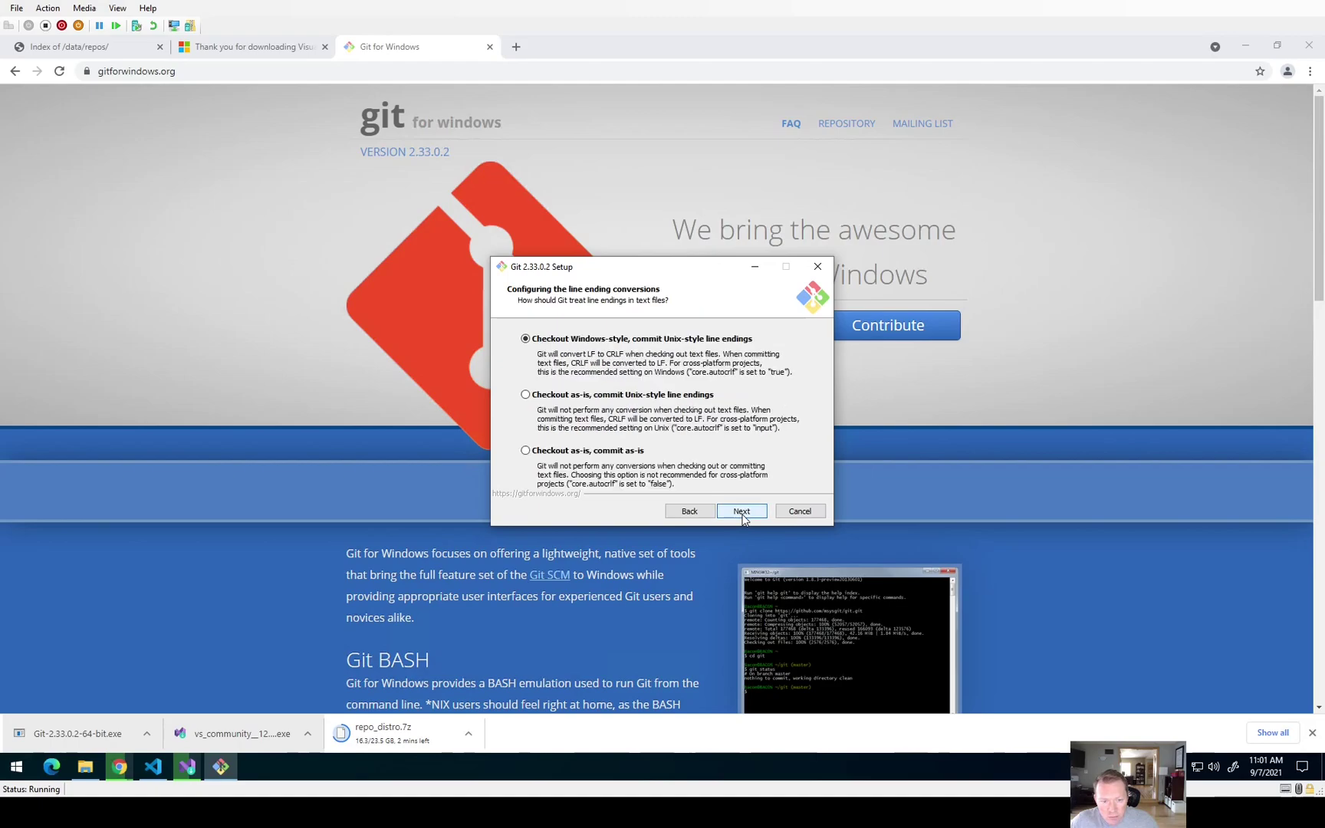
Choose 'Checkout as-is, commit as-is' and Windows' default console, keeping remaining defaults
click(572, 453)
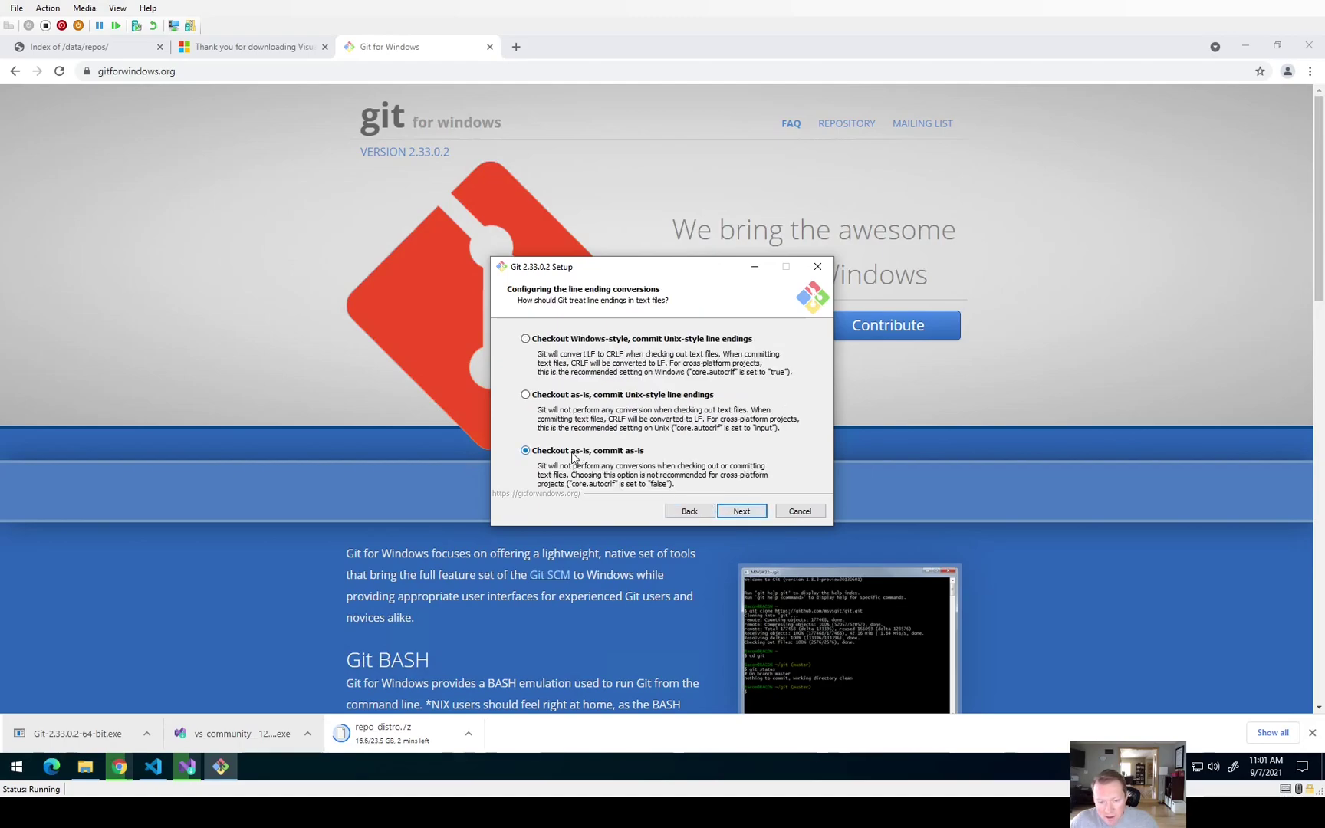
click(743, 515)
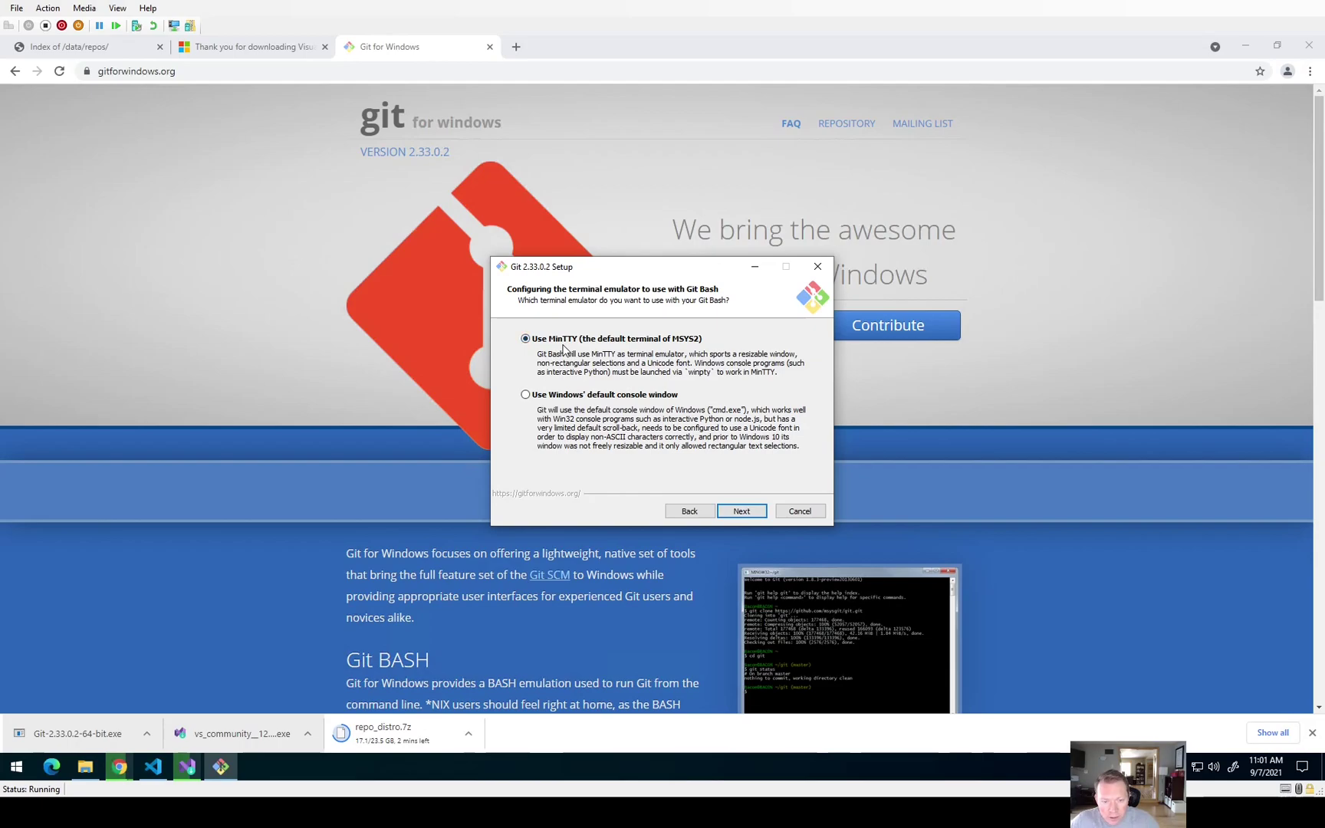
click(563, 398)
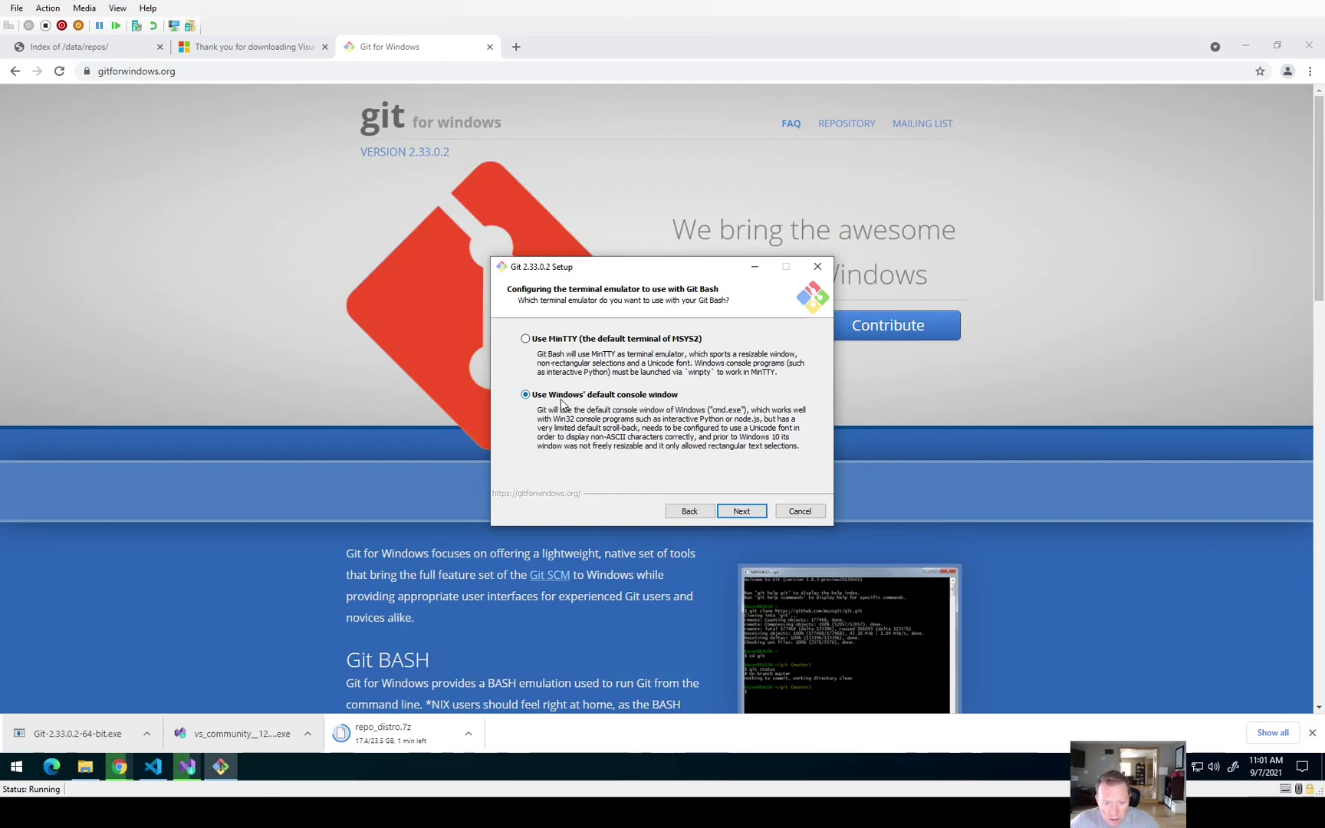
click(748, 513)
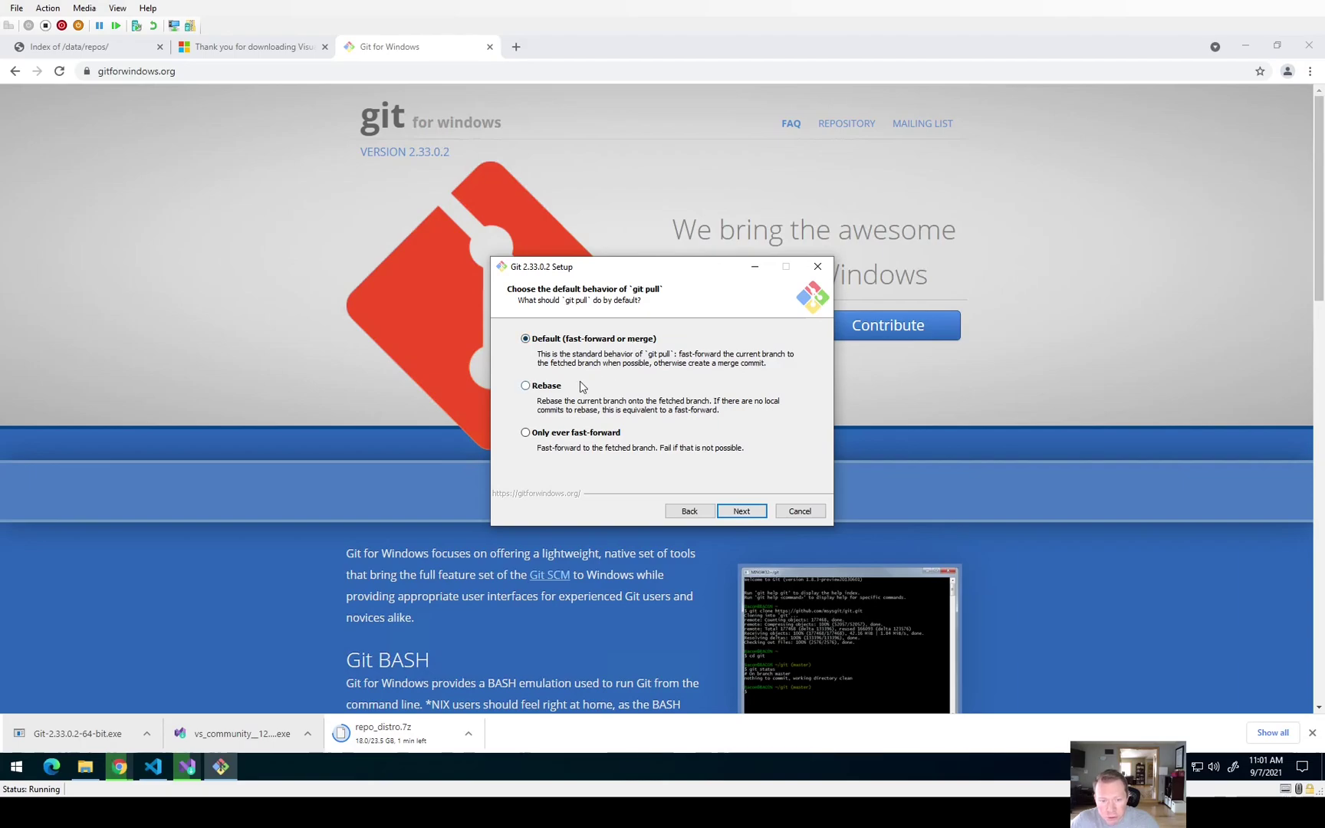
click(756, 516)
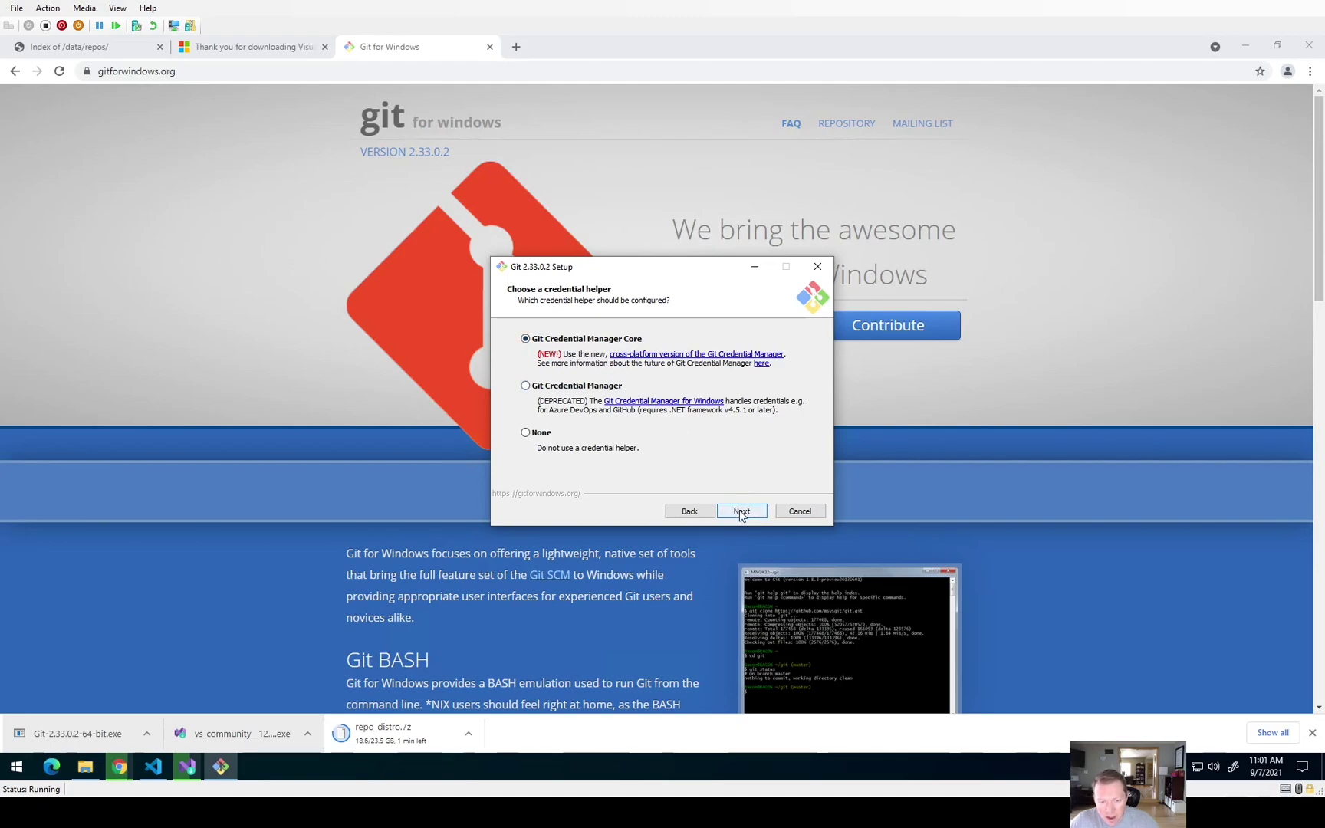
click(741, 513)
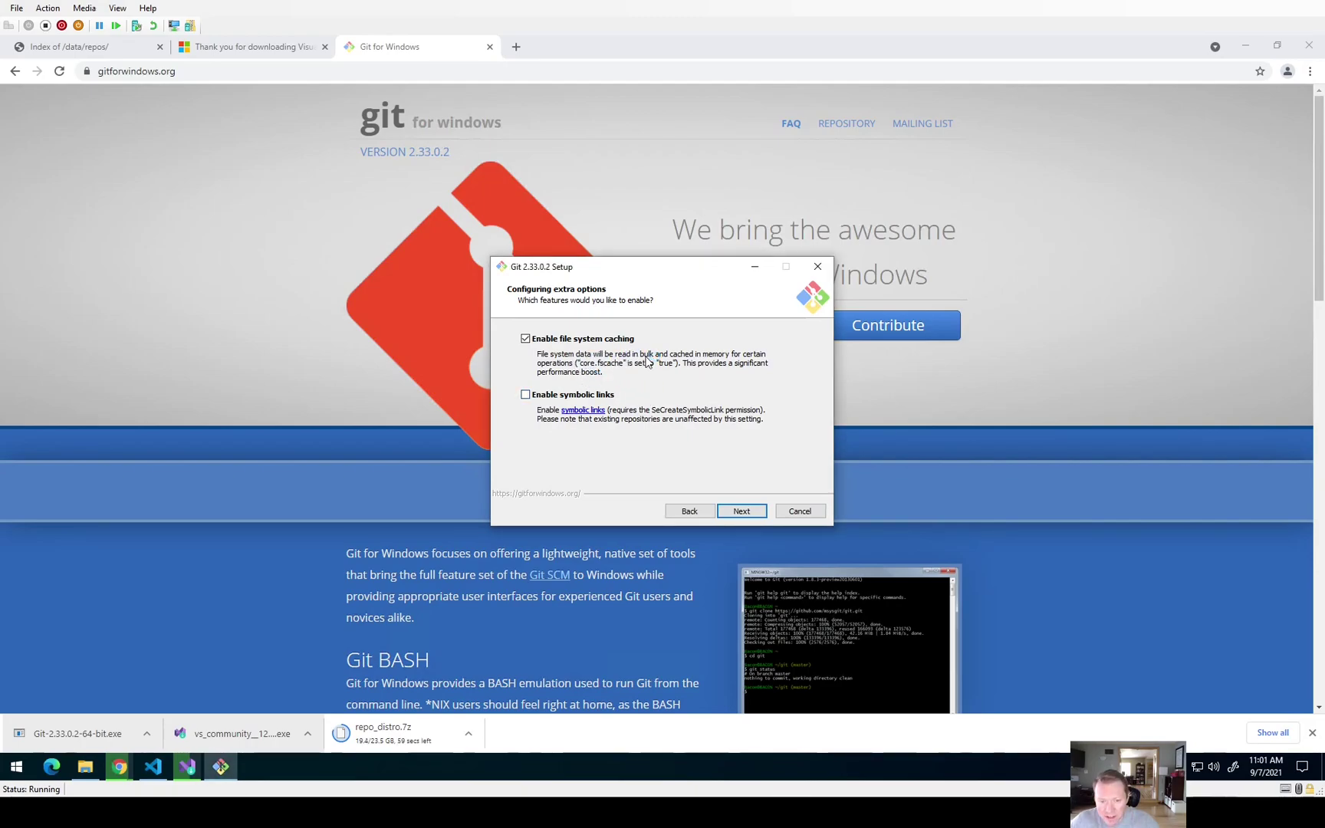
click(741, 512)
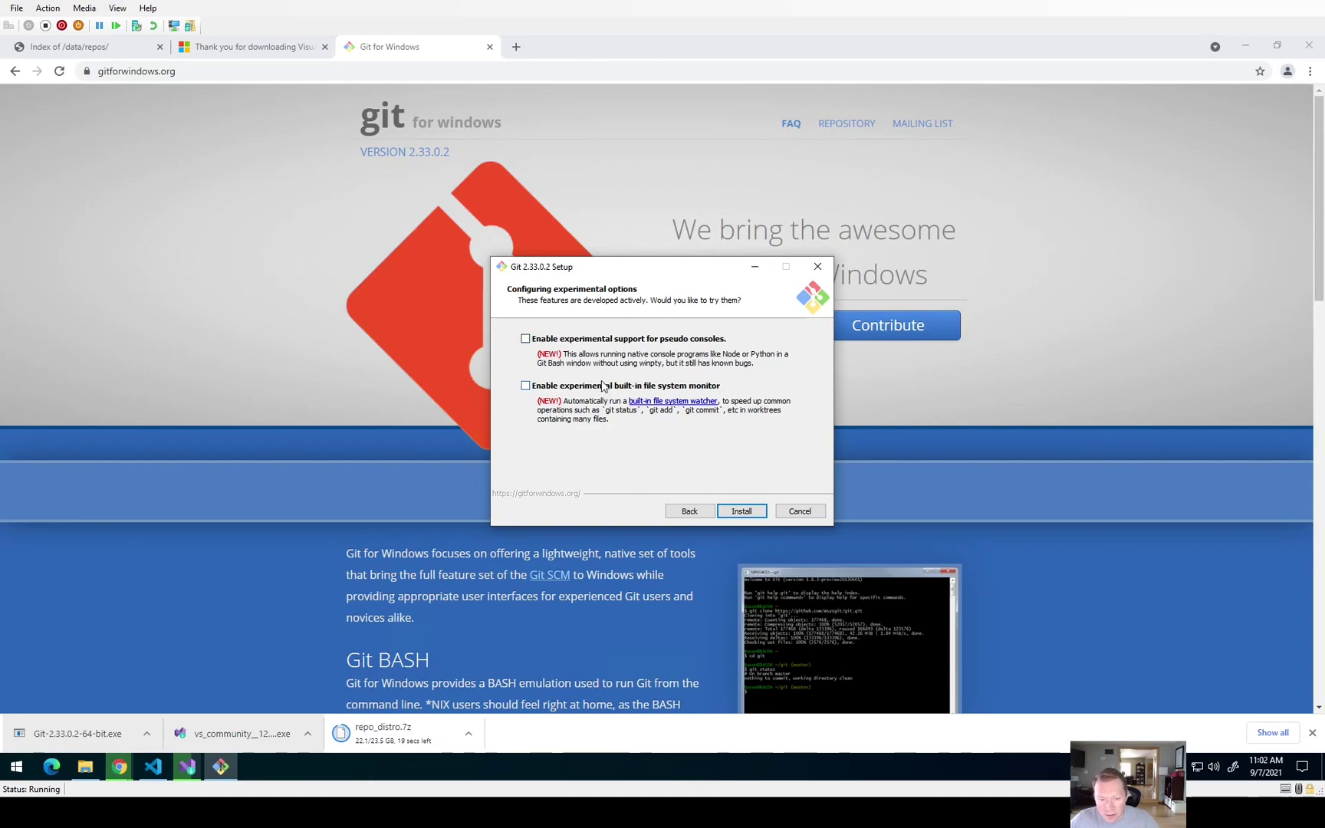
Install Git and finish setup without release notes, launching Git Bash
click(741, 512)
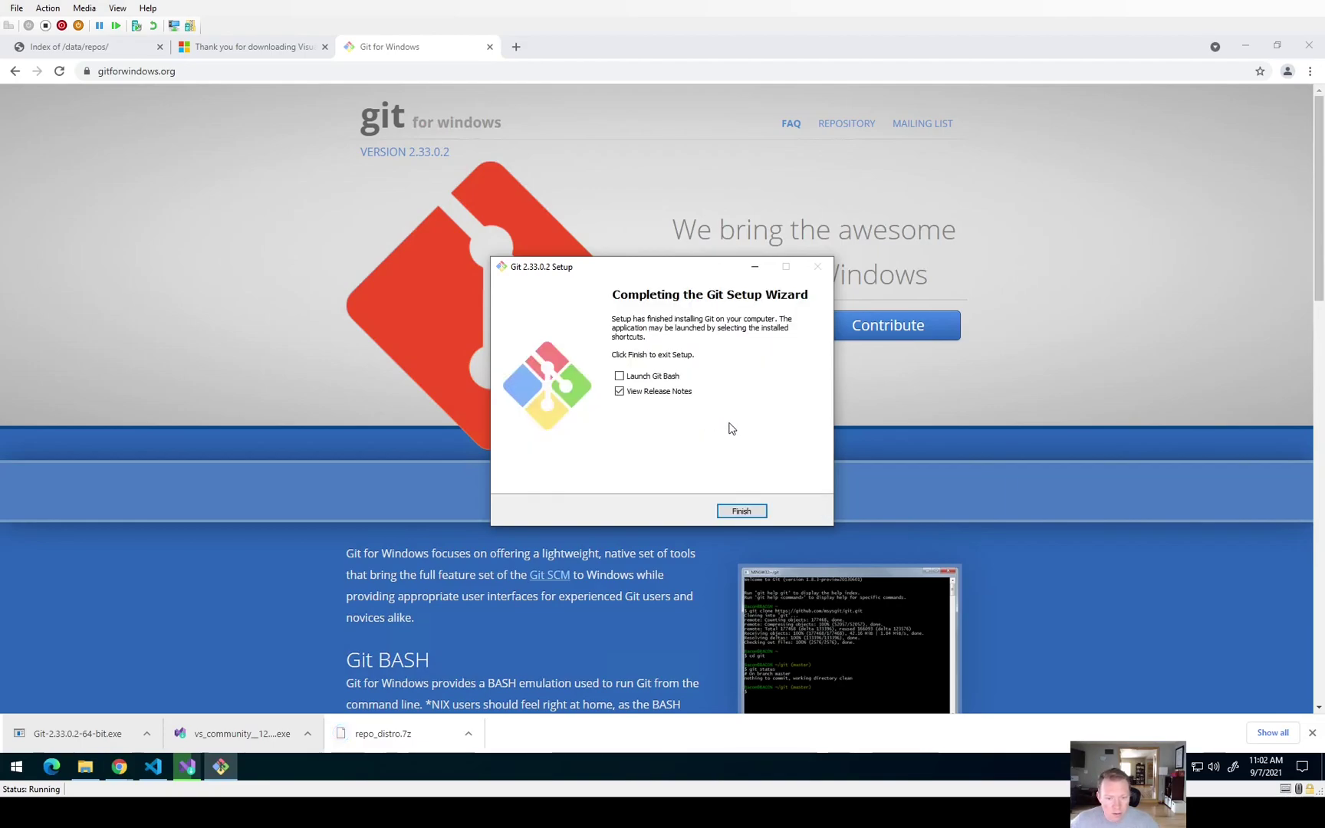
click(671, 393)
click(742, 511)
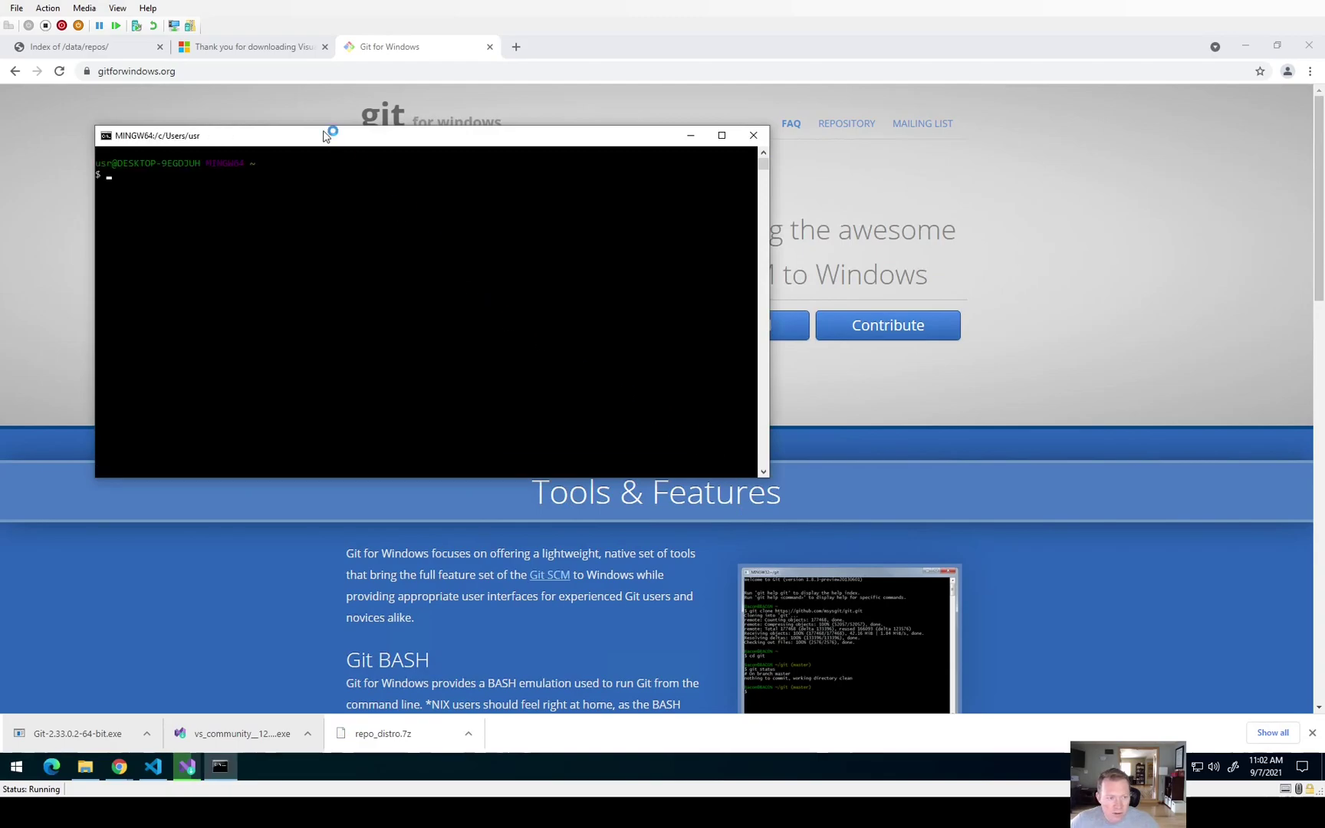
Run ls in Git Bash to list the home folder, then exit
drag(313, 149, 410, 138)
text(ls)
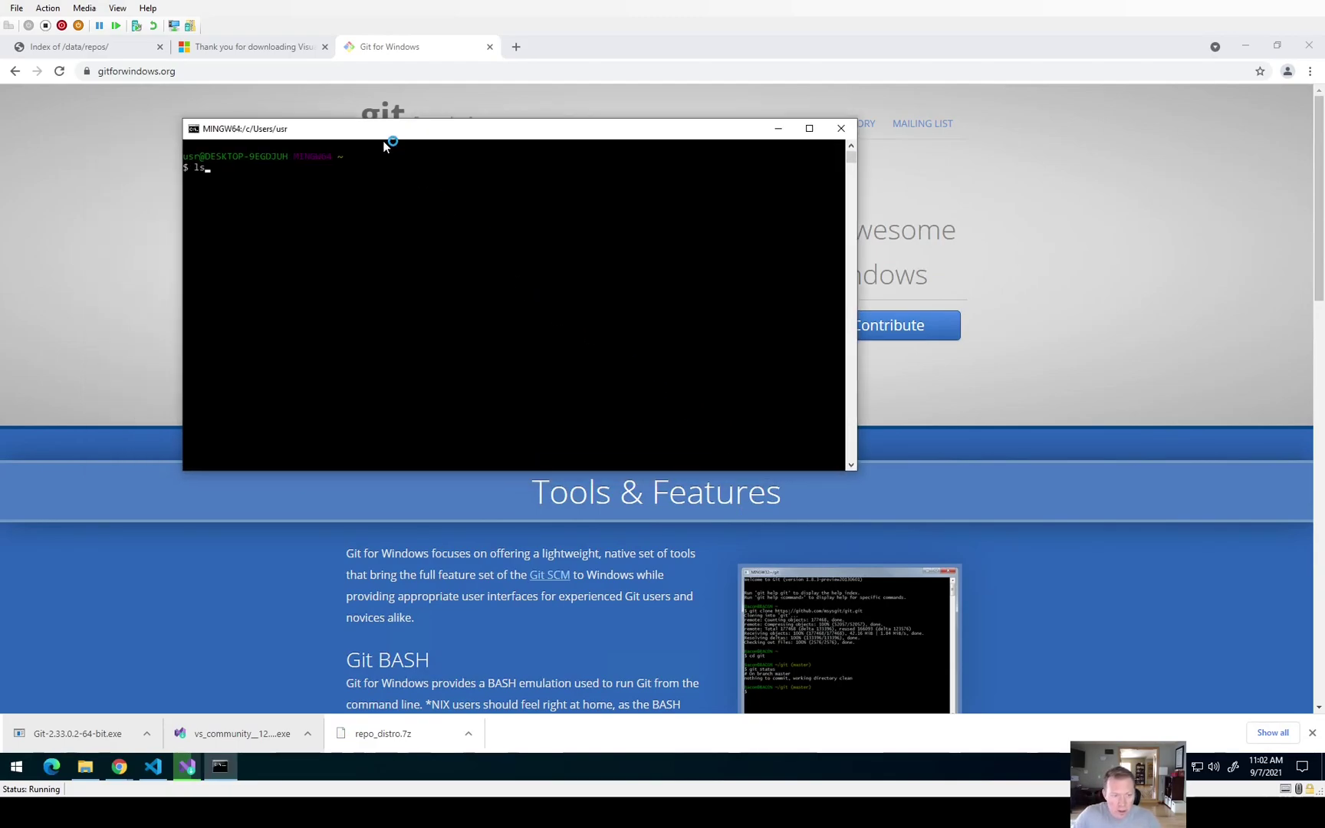
key(Return)
text(ex)
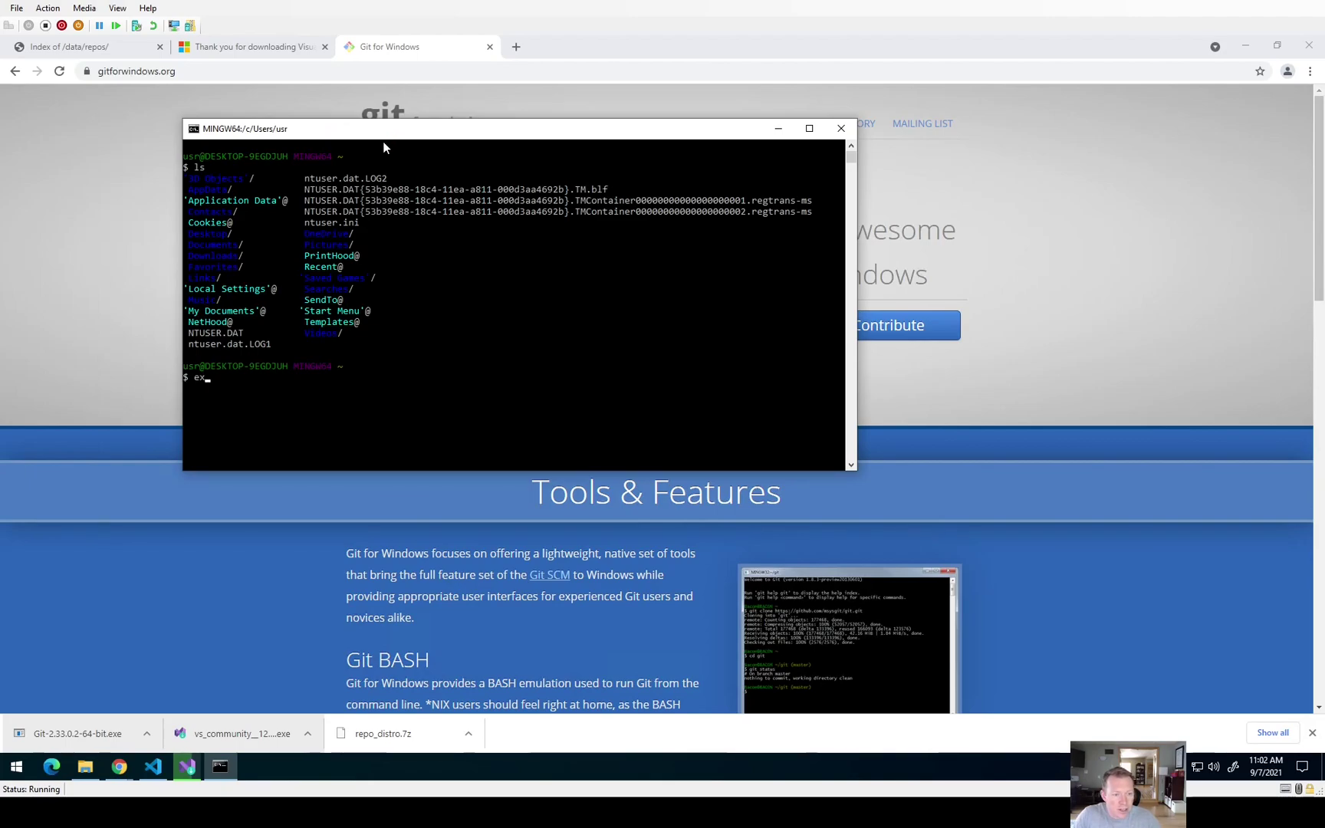
text(it)
key(Return)
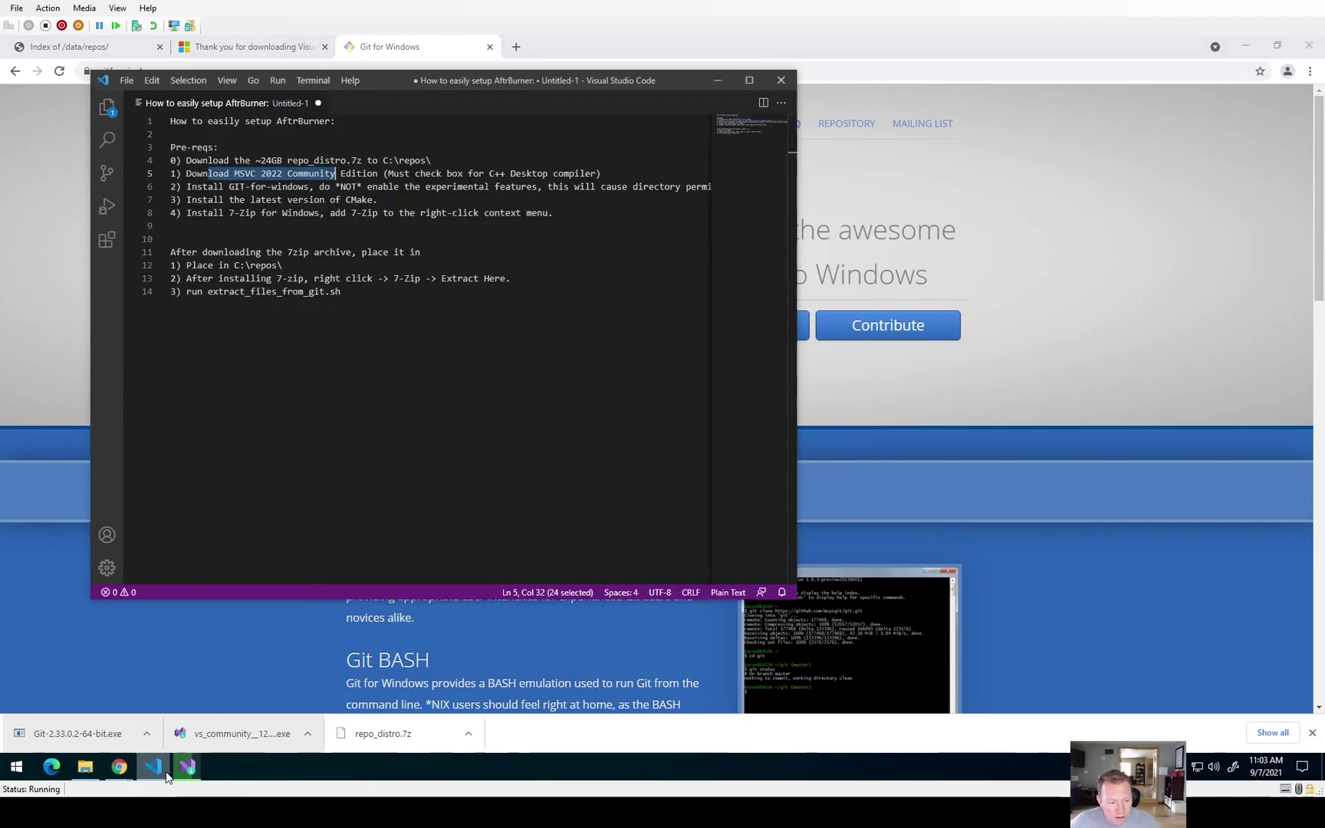
Select the CMake install step in the notes and web-search 'cmake' in a new tab
click(153, 766)
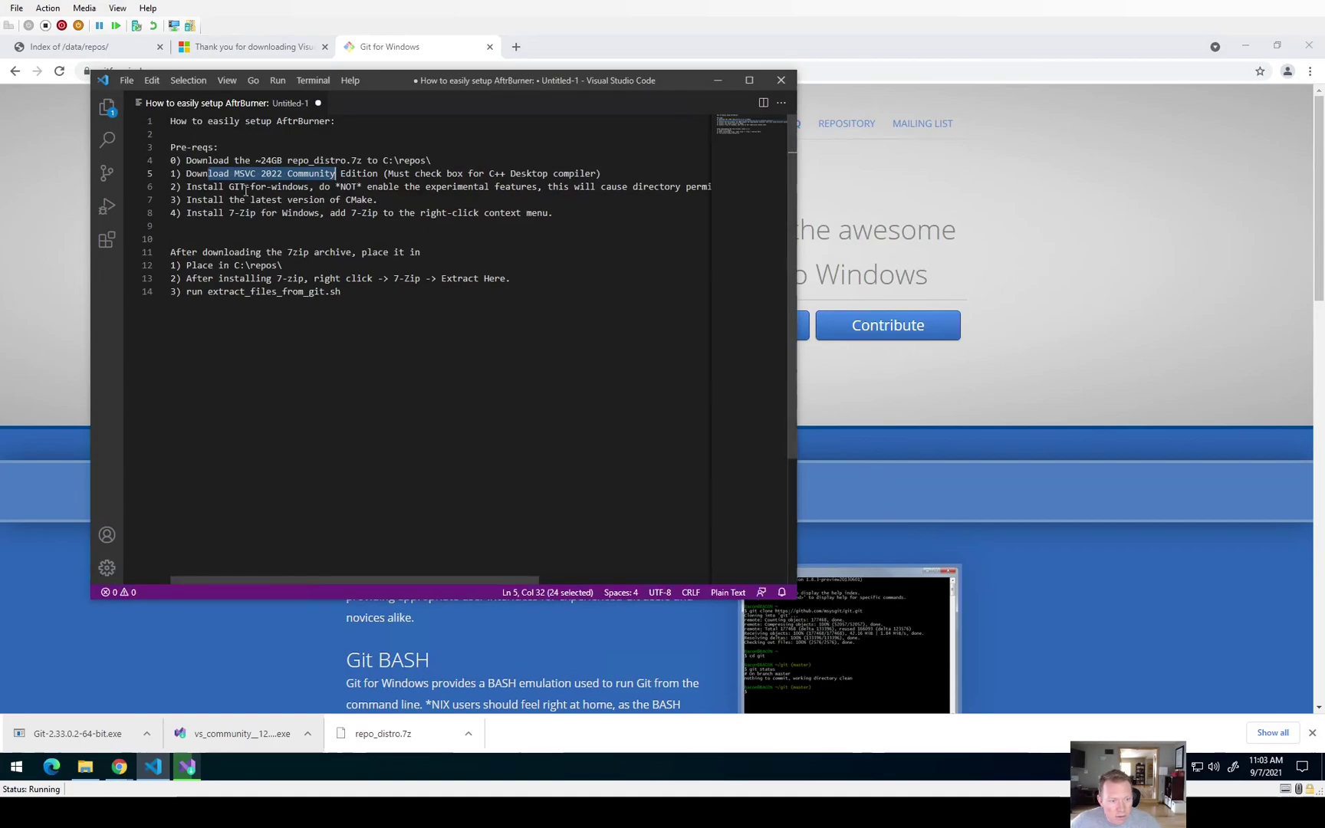
drag(377, 200, 229, 201)
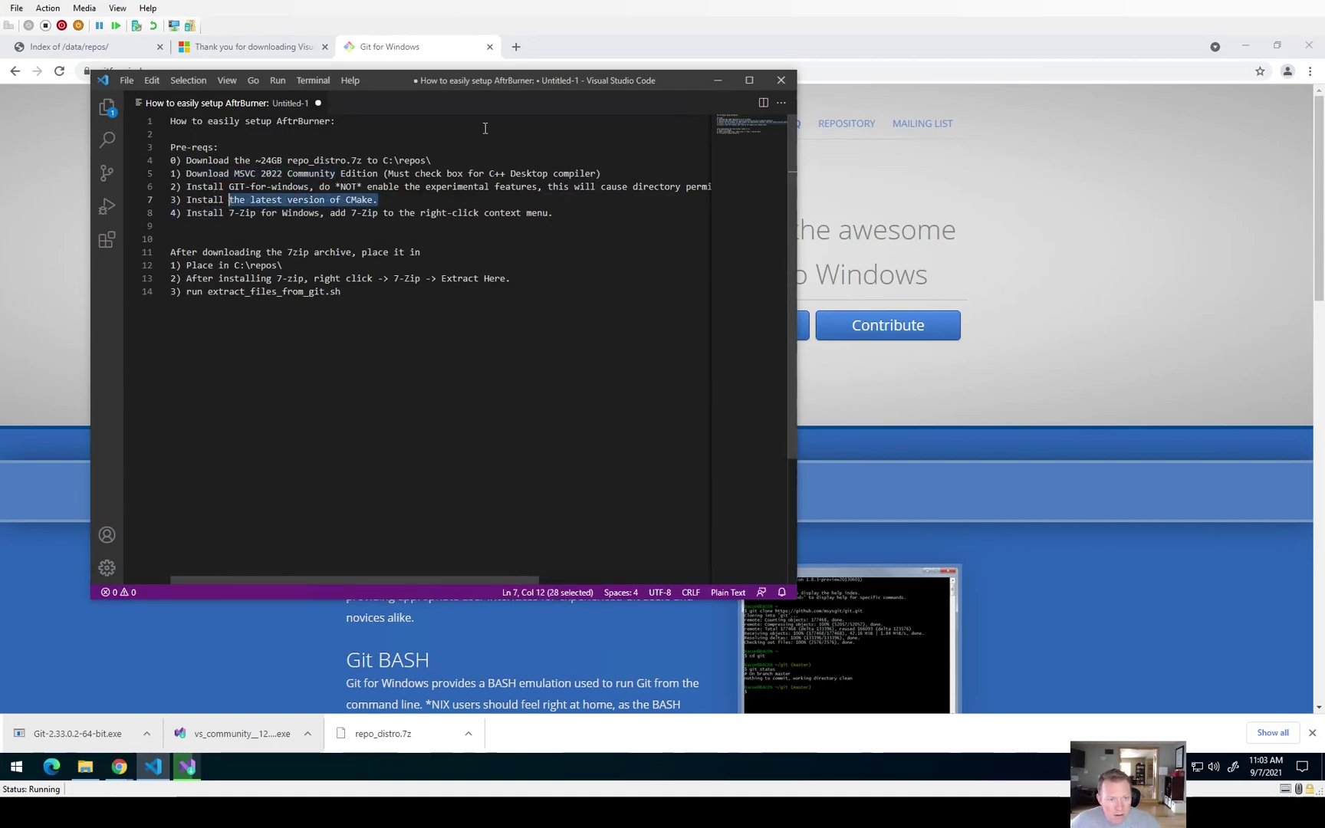
click(515, 47)
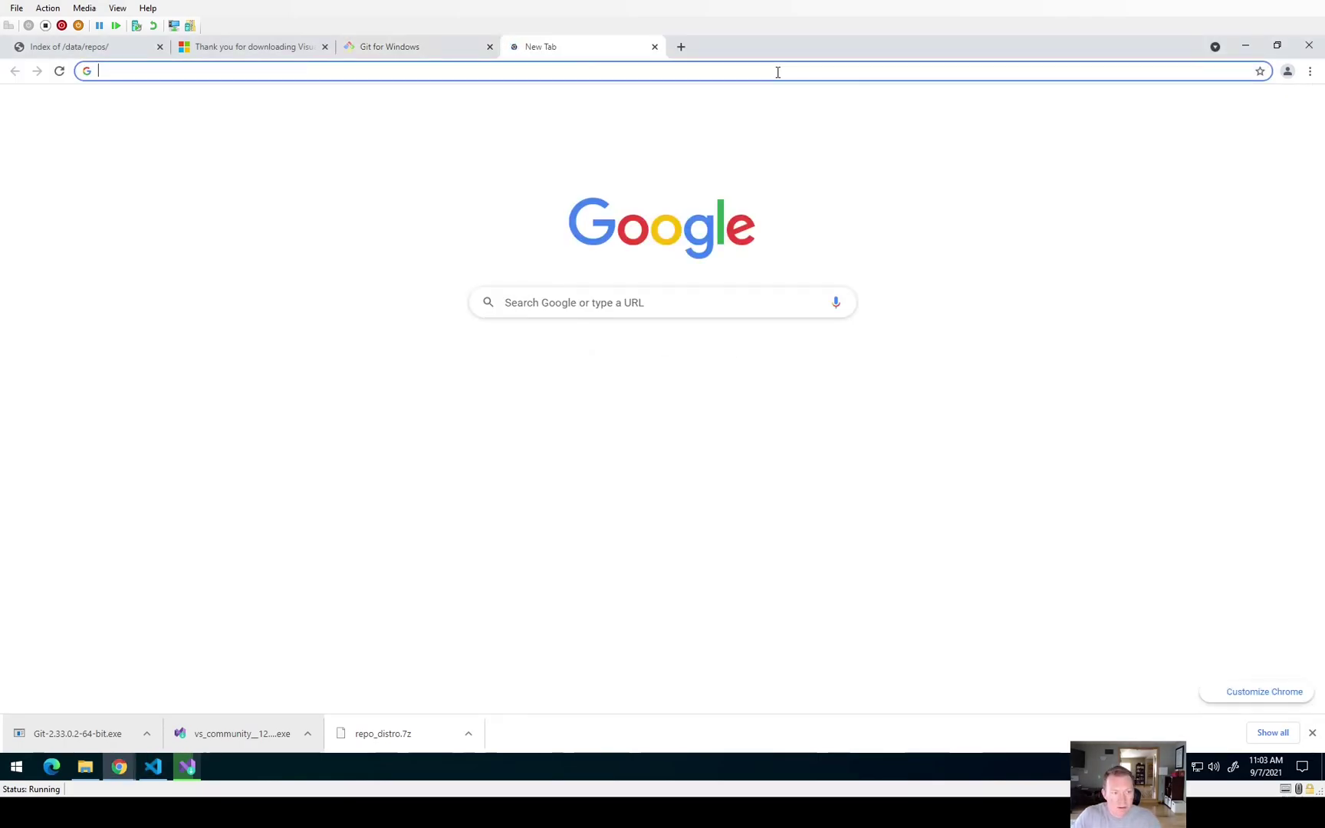
text(cmake)
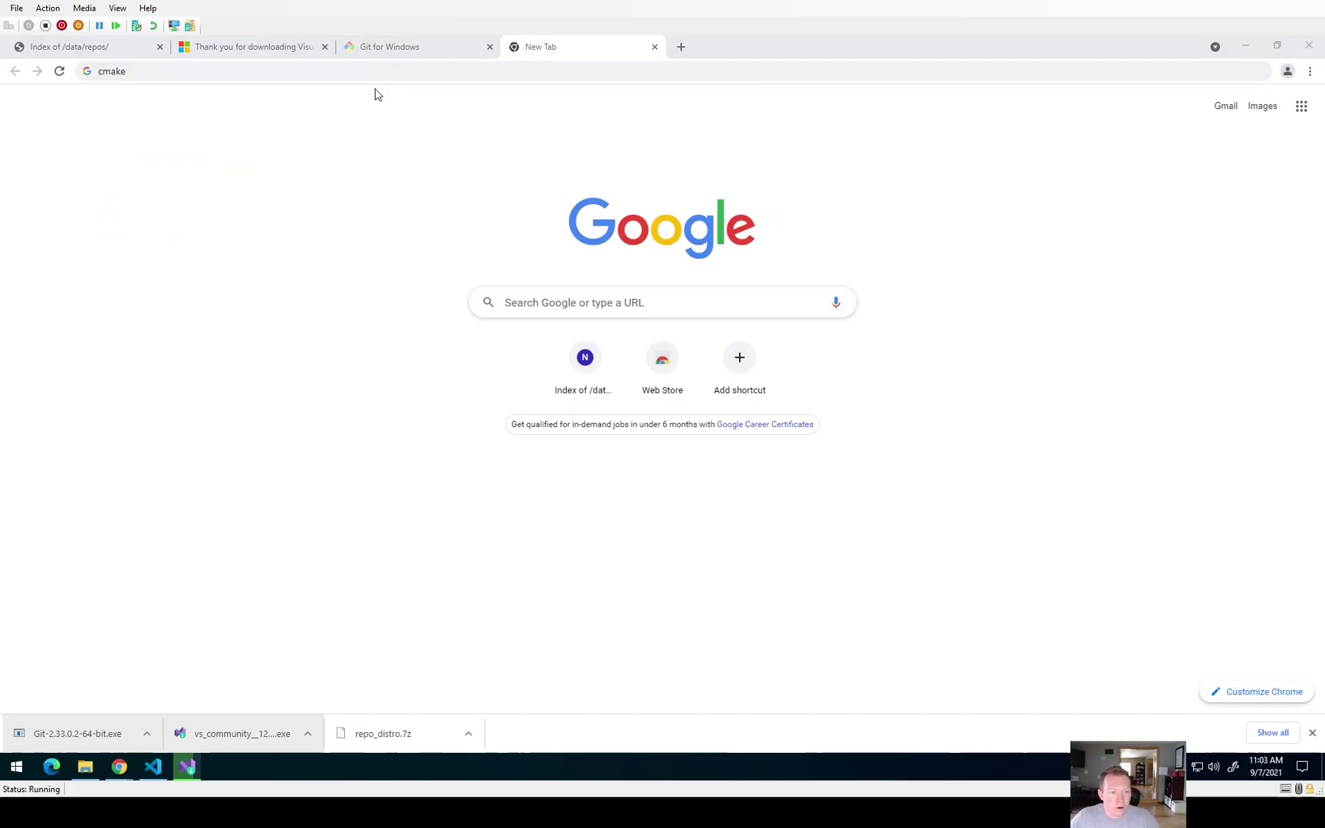
click(391, 68)
key(Return)
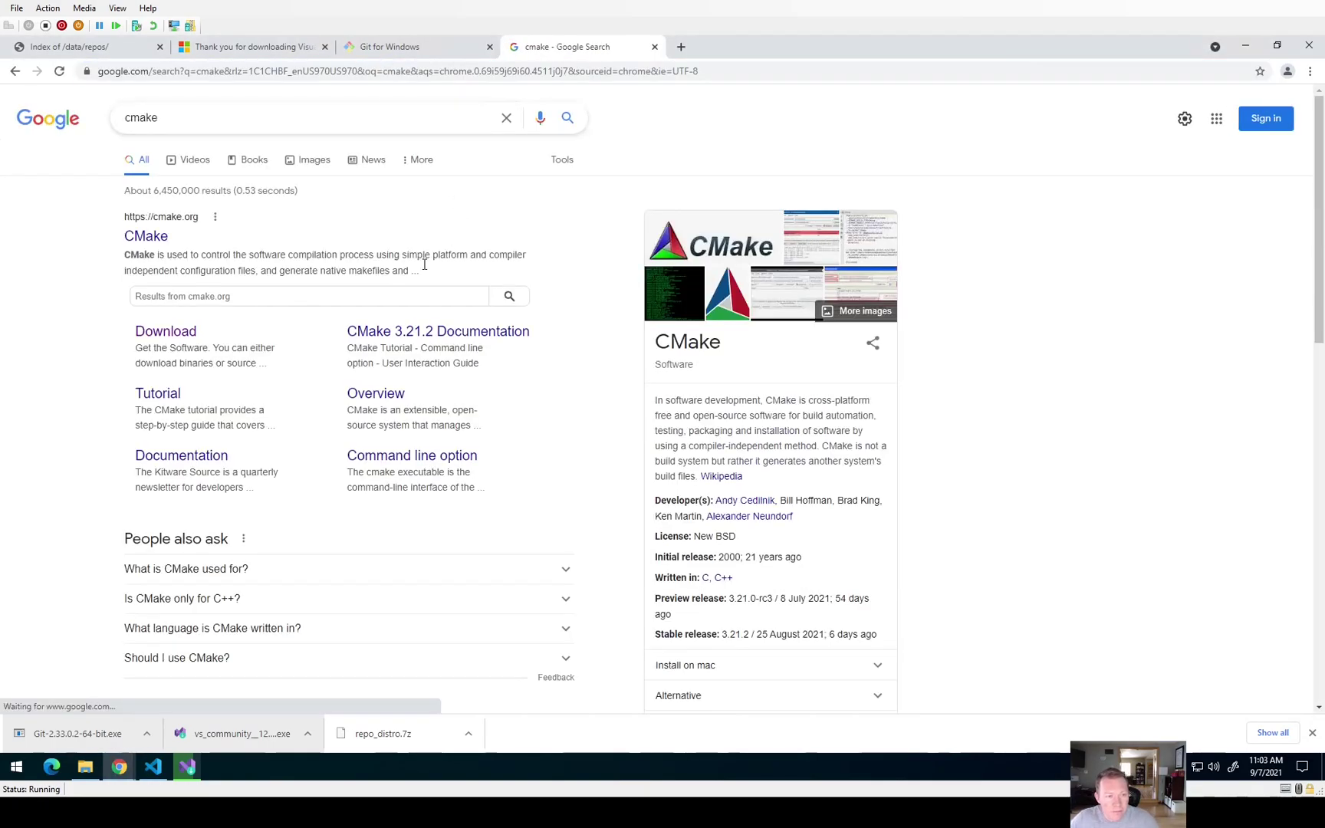
Download cmake-3.21.2-windows-x86_64.msi from the CMake download page and open it
click(165, 332)
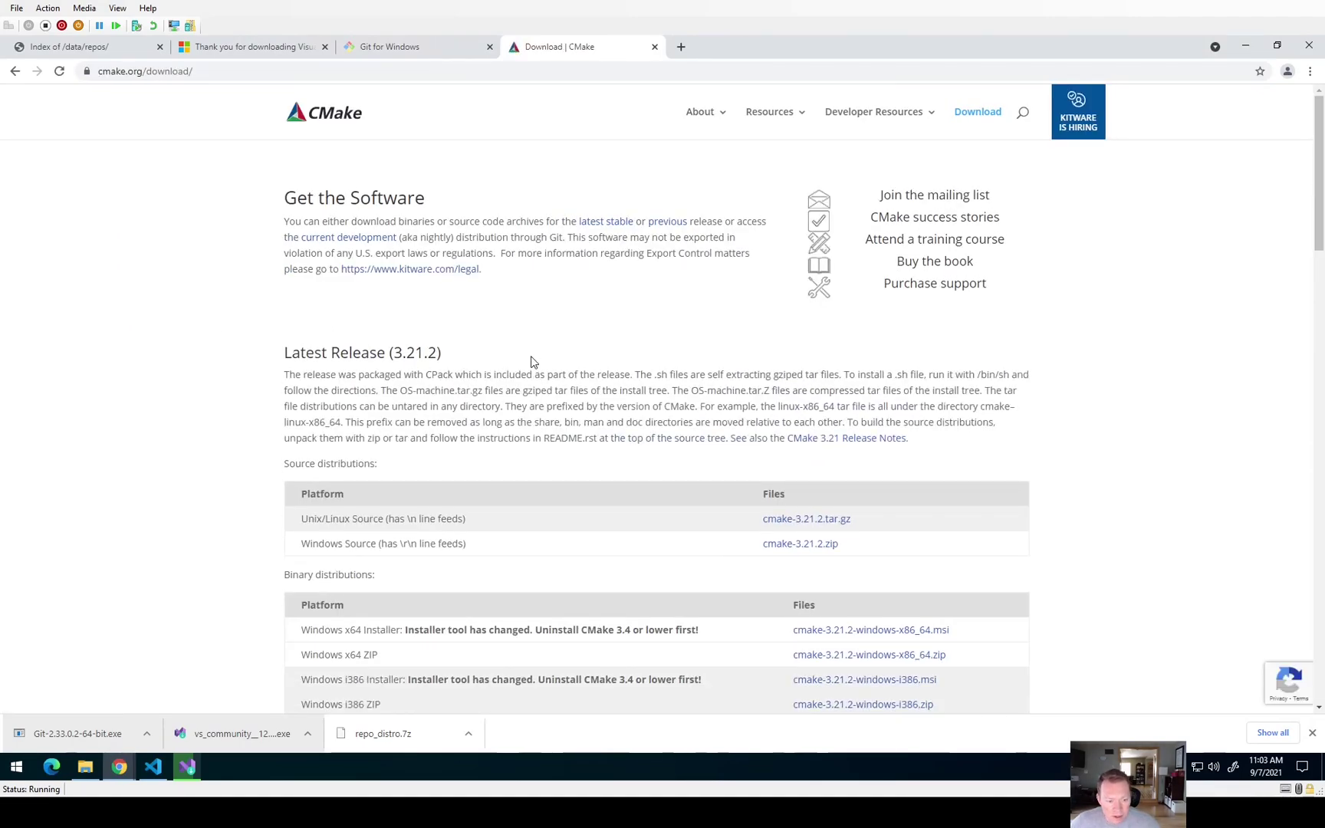
scroll(531, 360, down, 1)
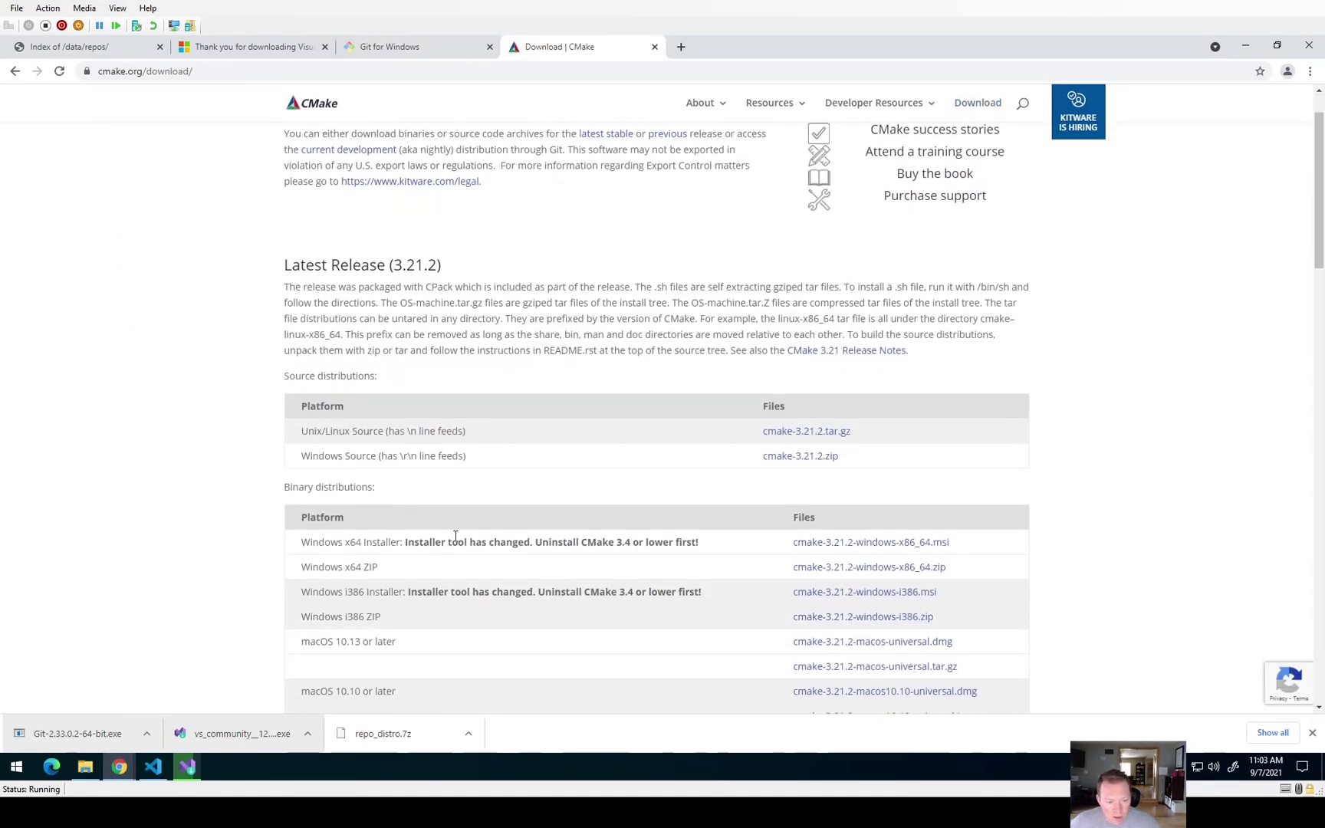
click(860, 545)
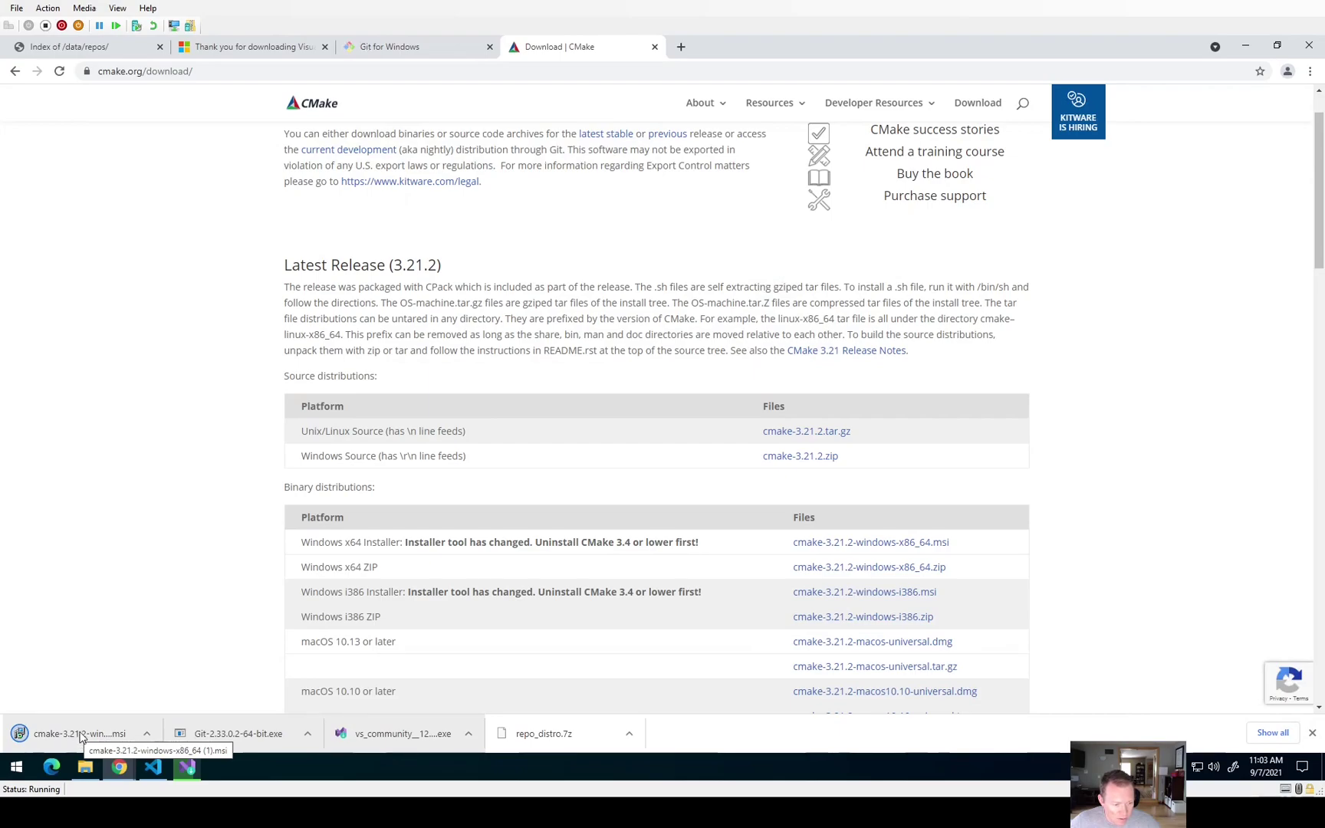
click(80, 736)
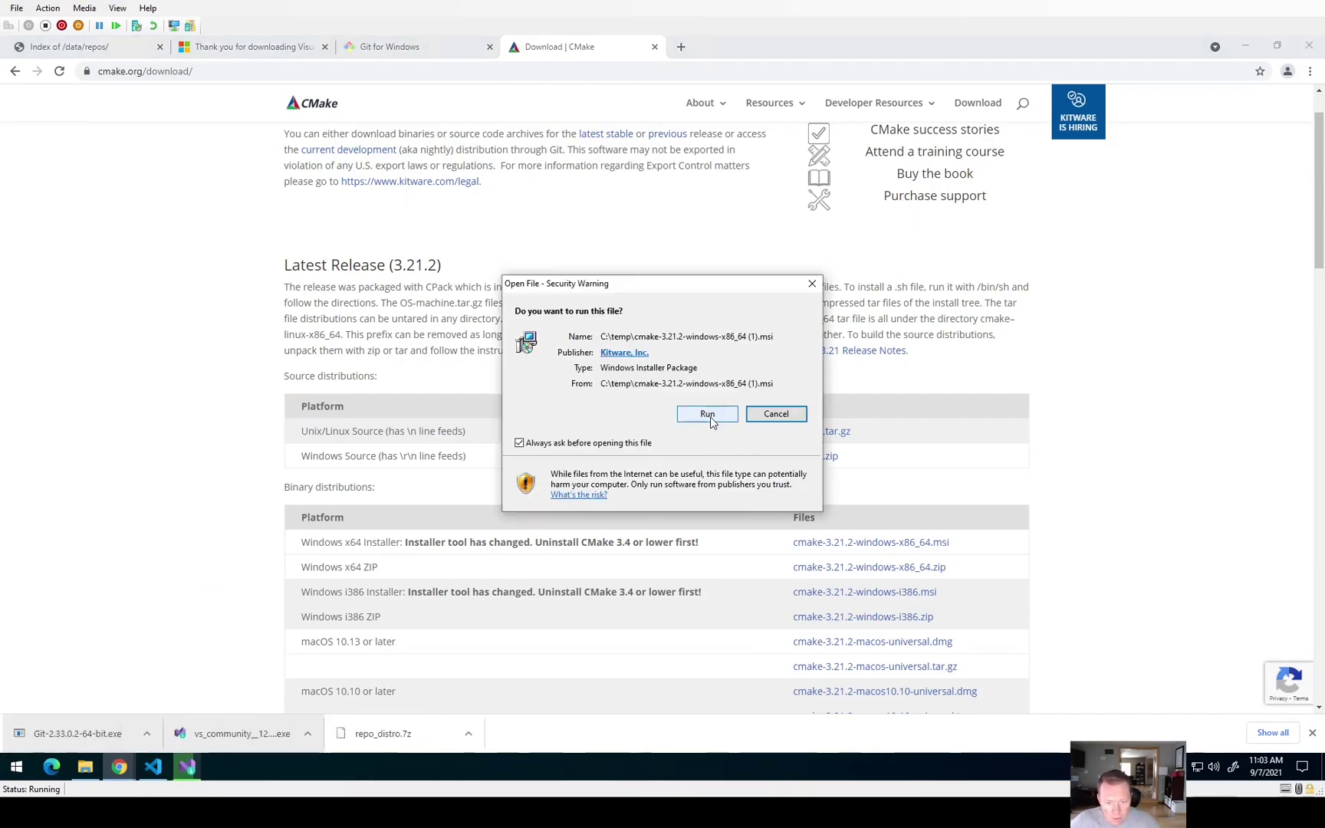
Run CMake setup with the license accepted, PATH for all users and the default folder
click(708, 415)
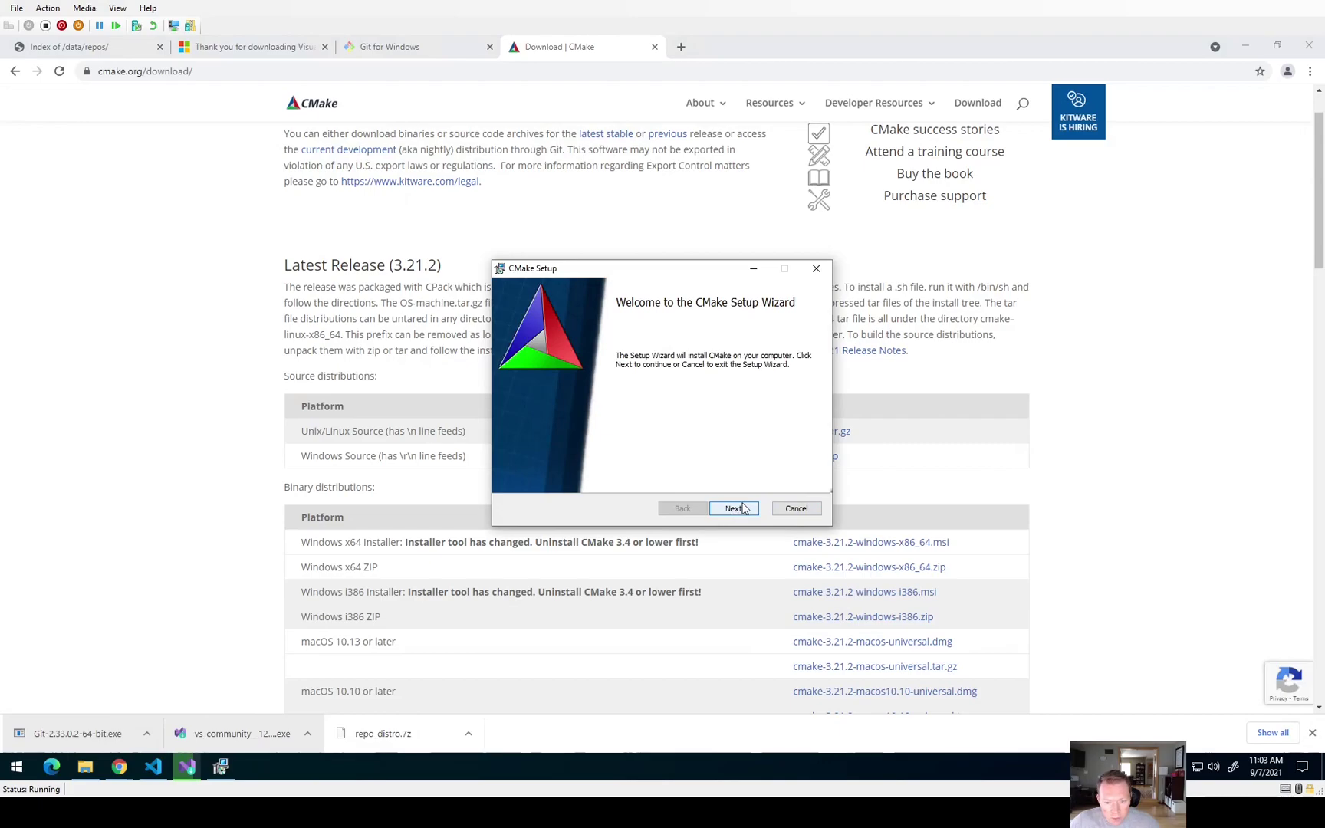
click(743, 507)
click(563, 477)
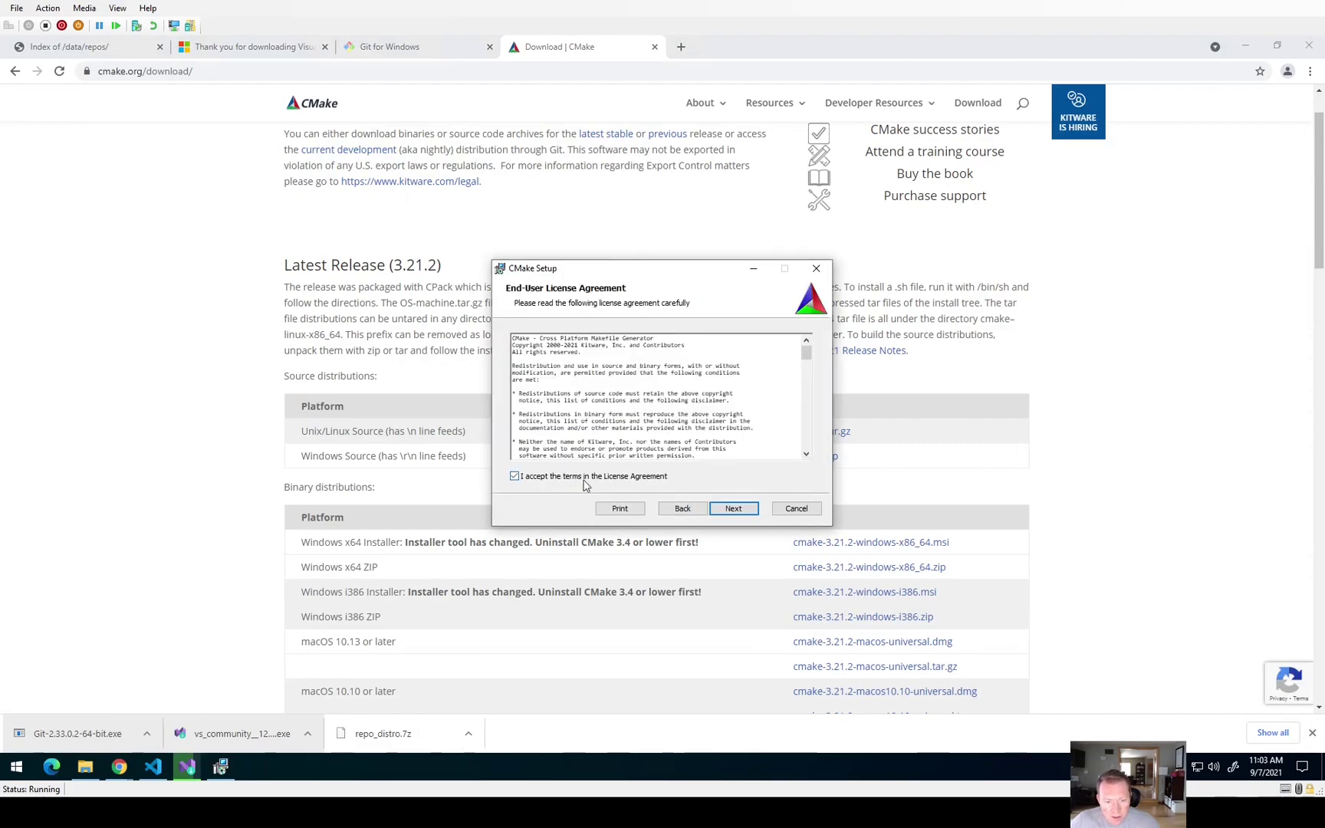
click(733, 508)
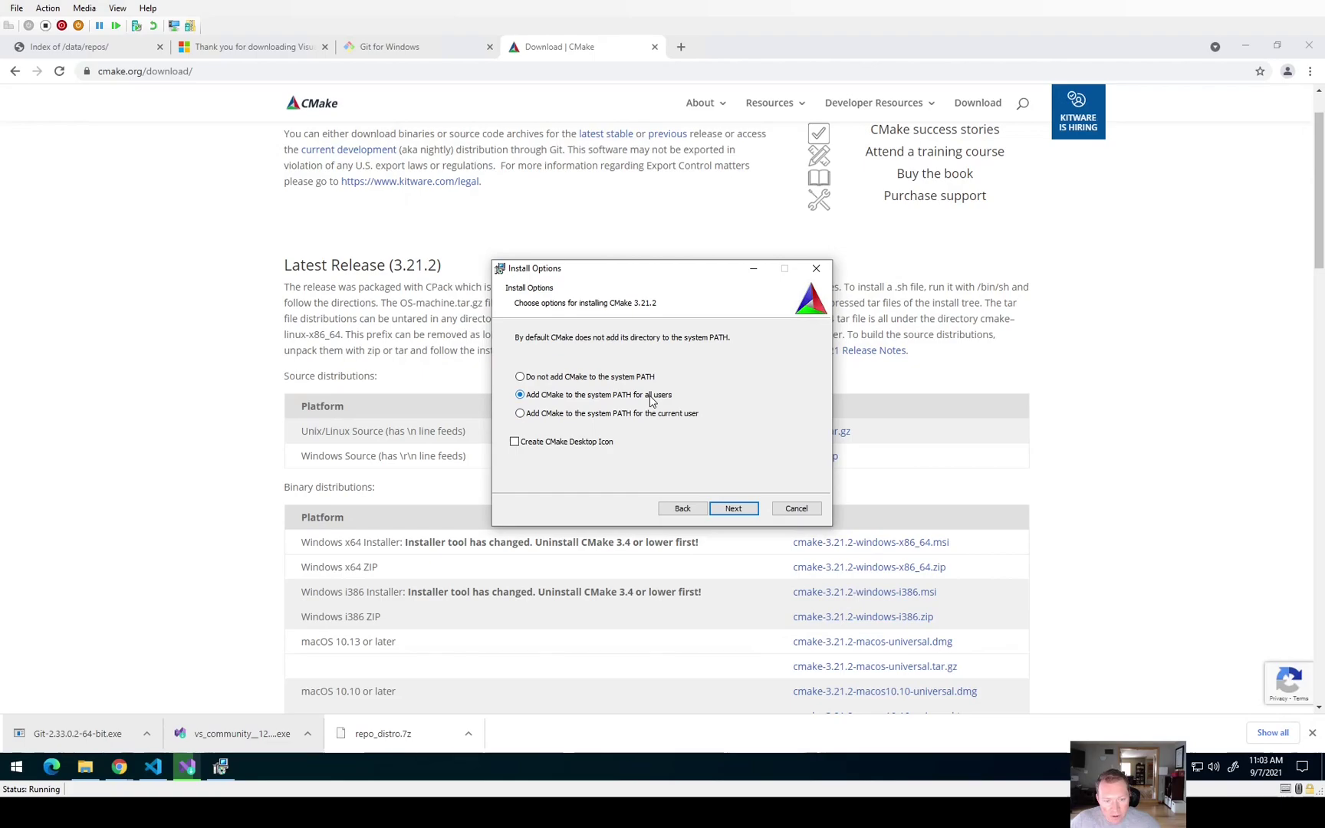
click(735, 509)
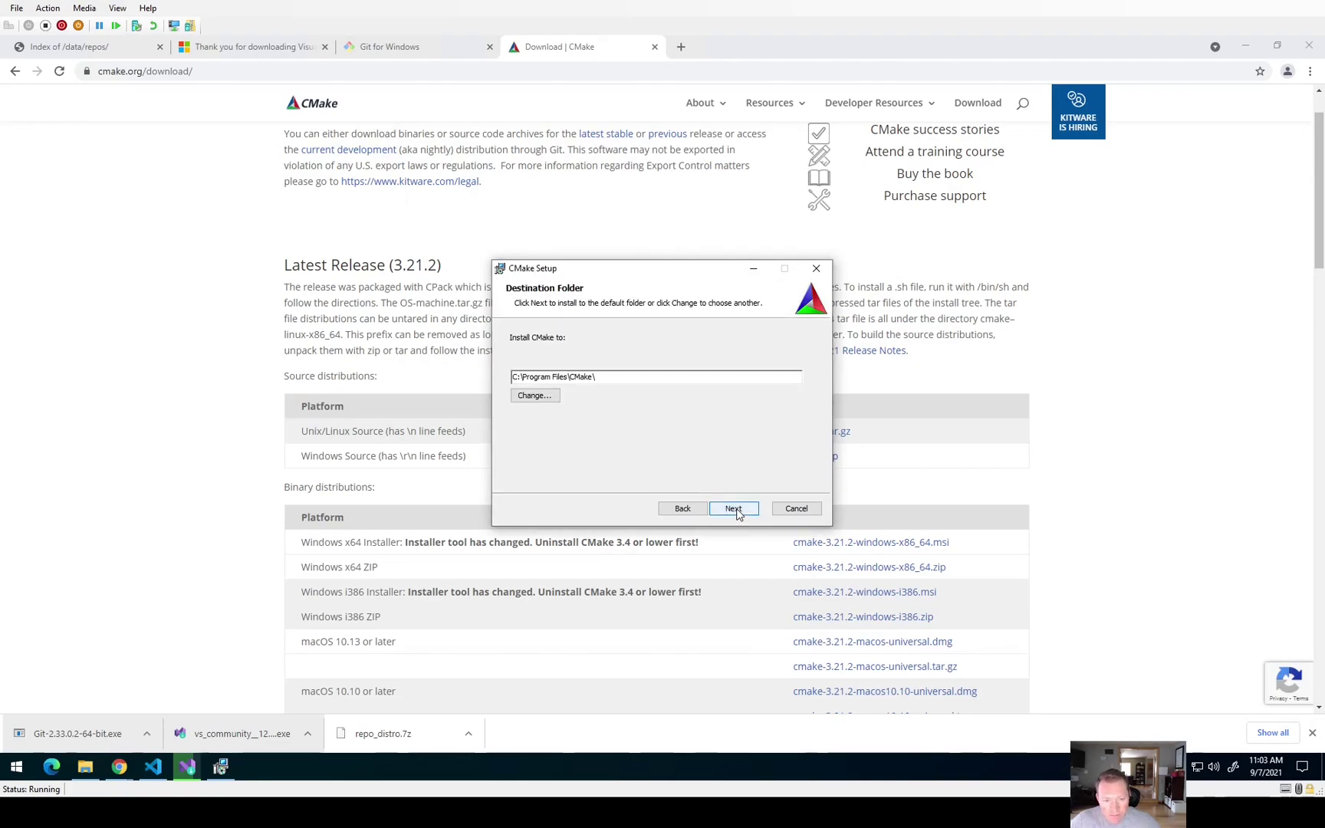
click(735, 509)
click(736, 509)
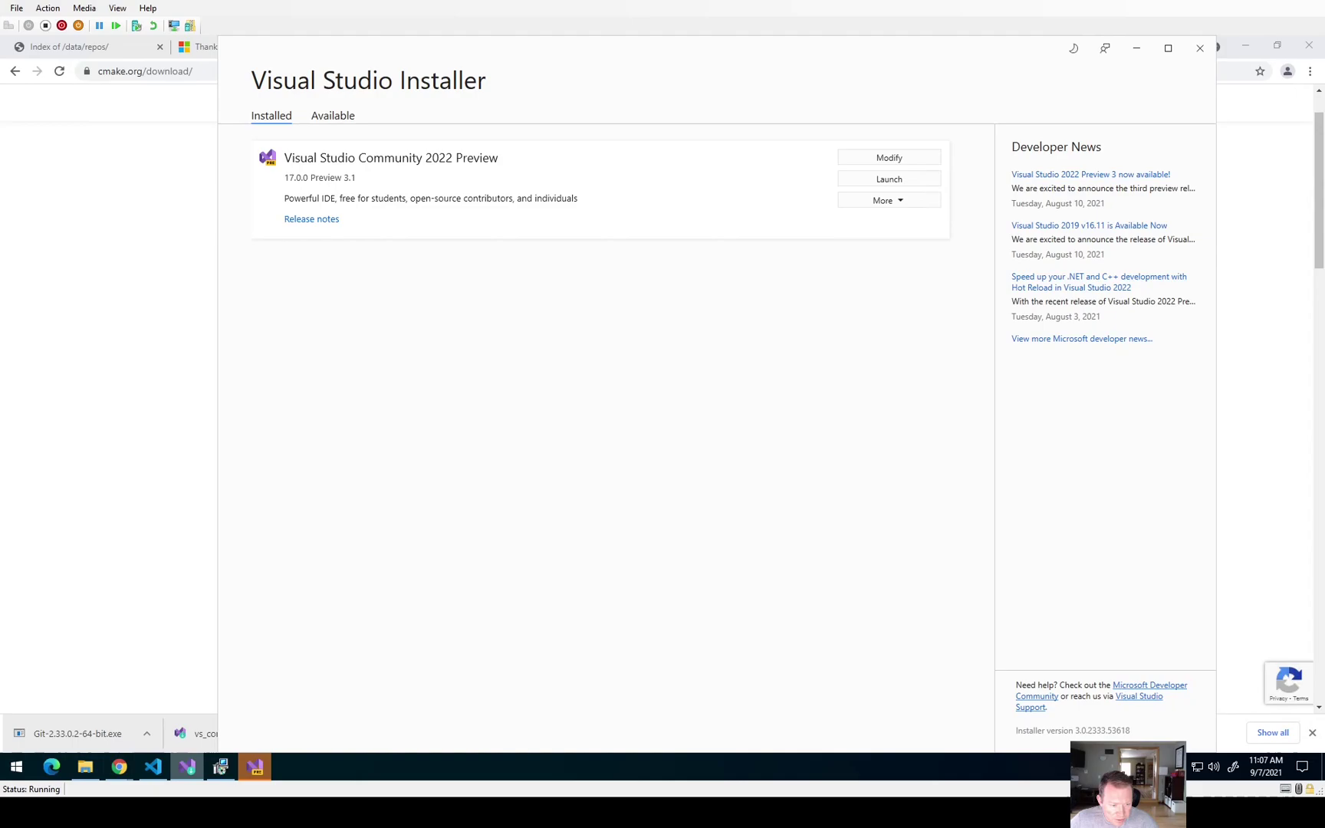
Retry the blocked CMake installation, approve the UAC prompt and finish setup
click(221, 766)
click(616, 440)
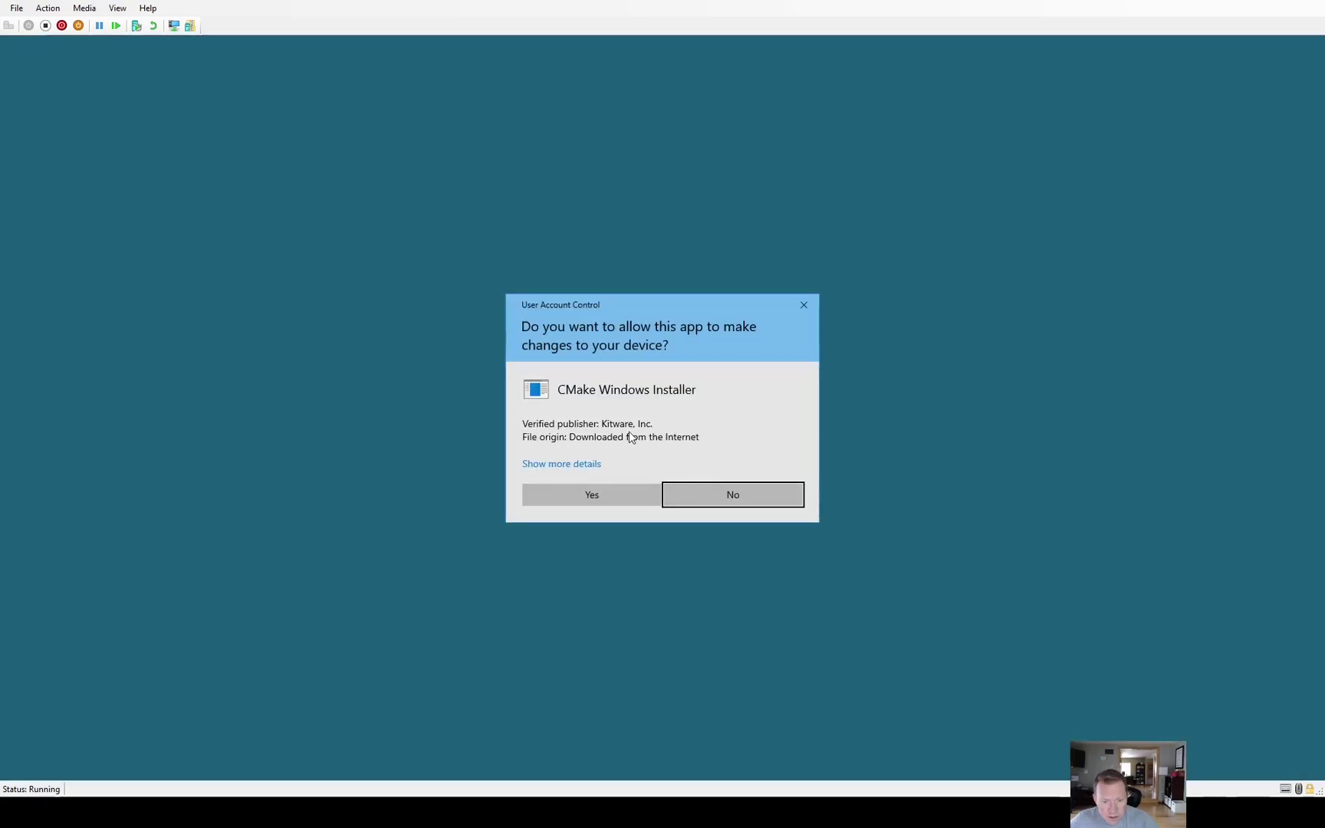
click(610, 495)
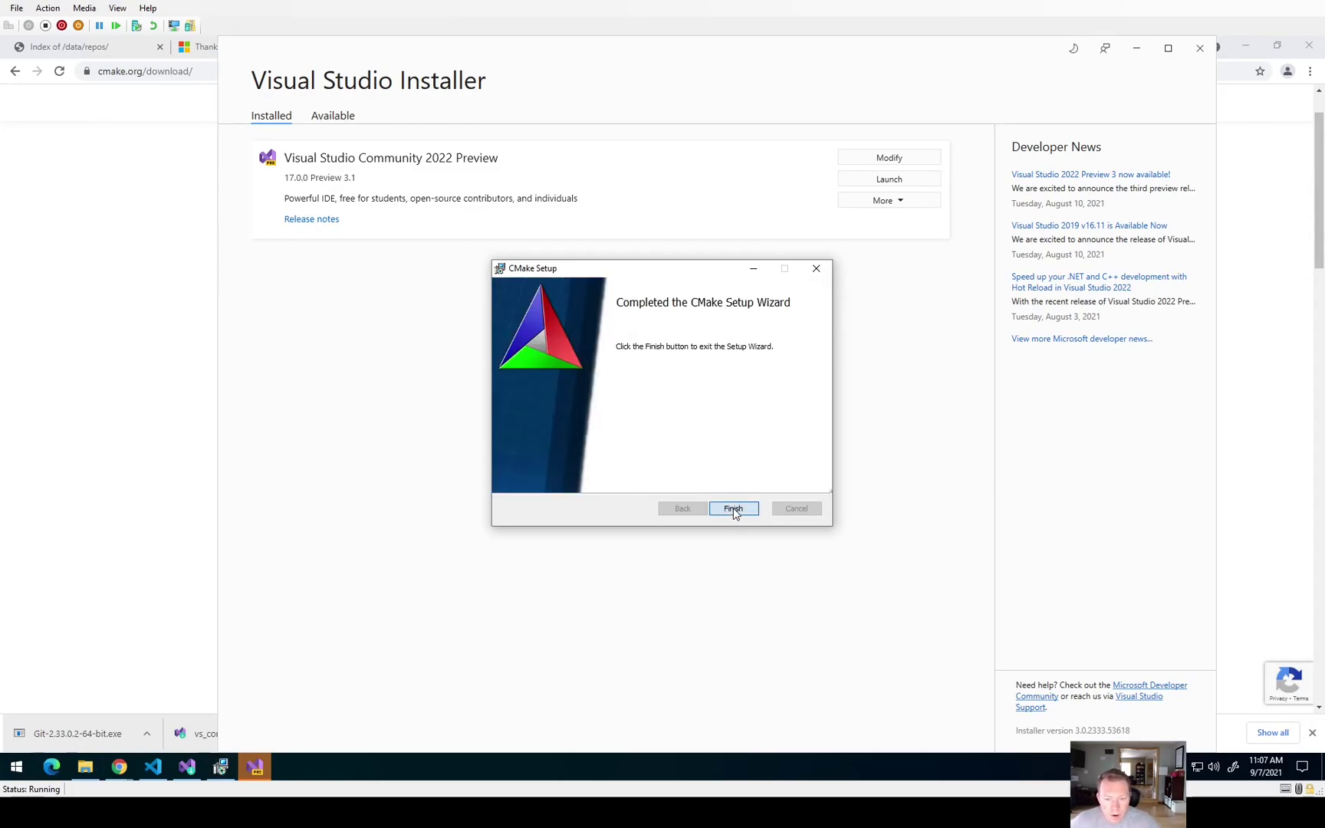
click(733, 508)
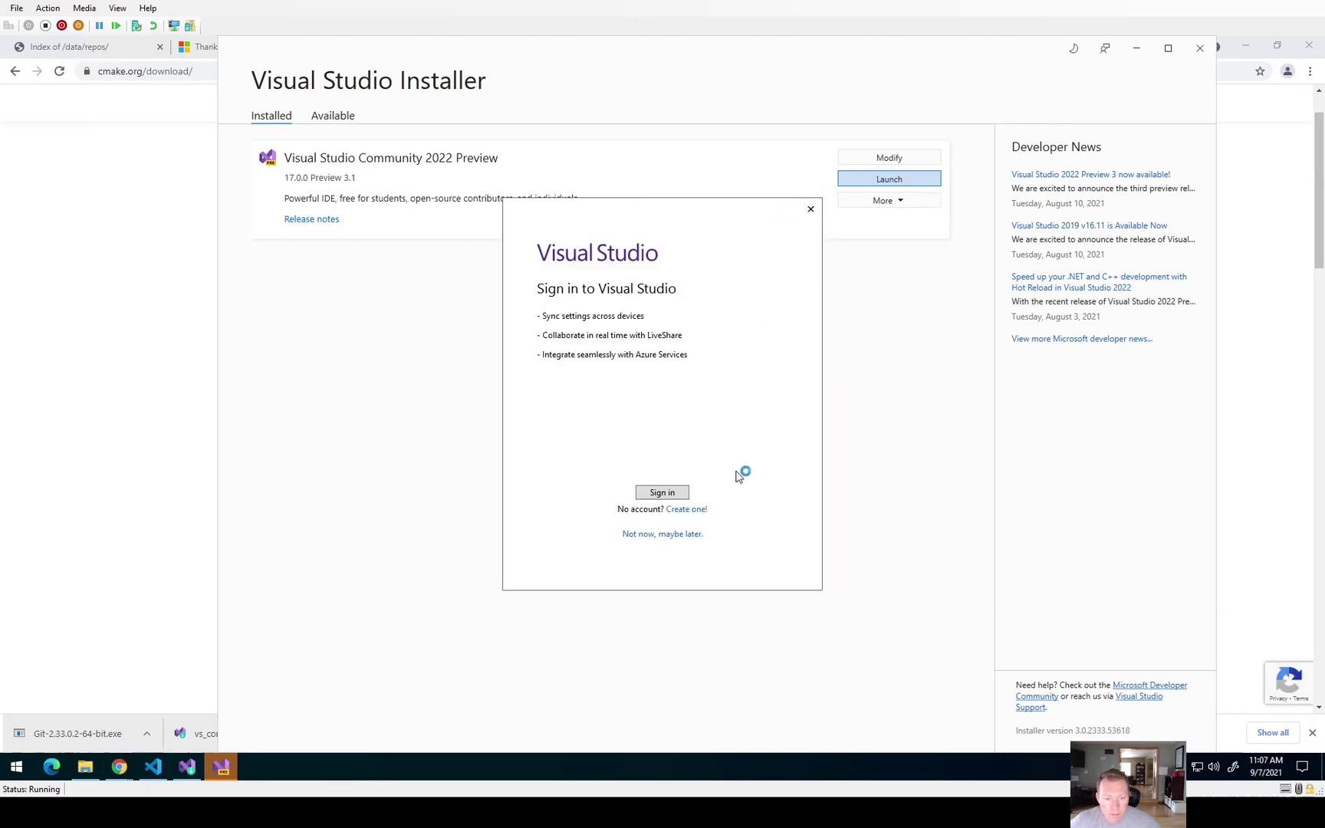
Skip sign-in, pick Visual C++ settings and the Dark theme, continue without code, then close
click(662, 534)
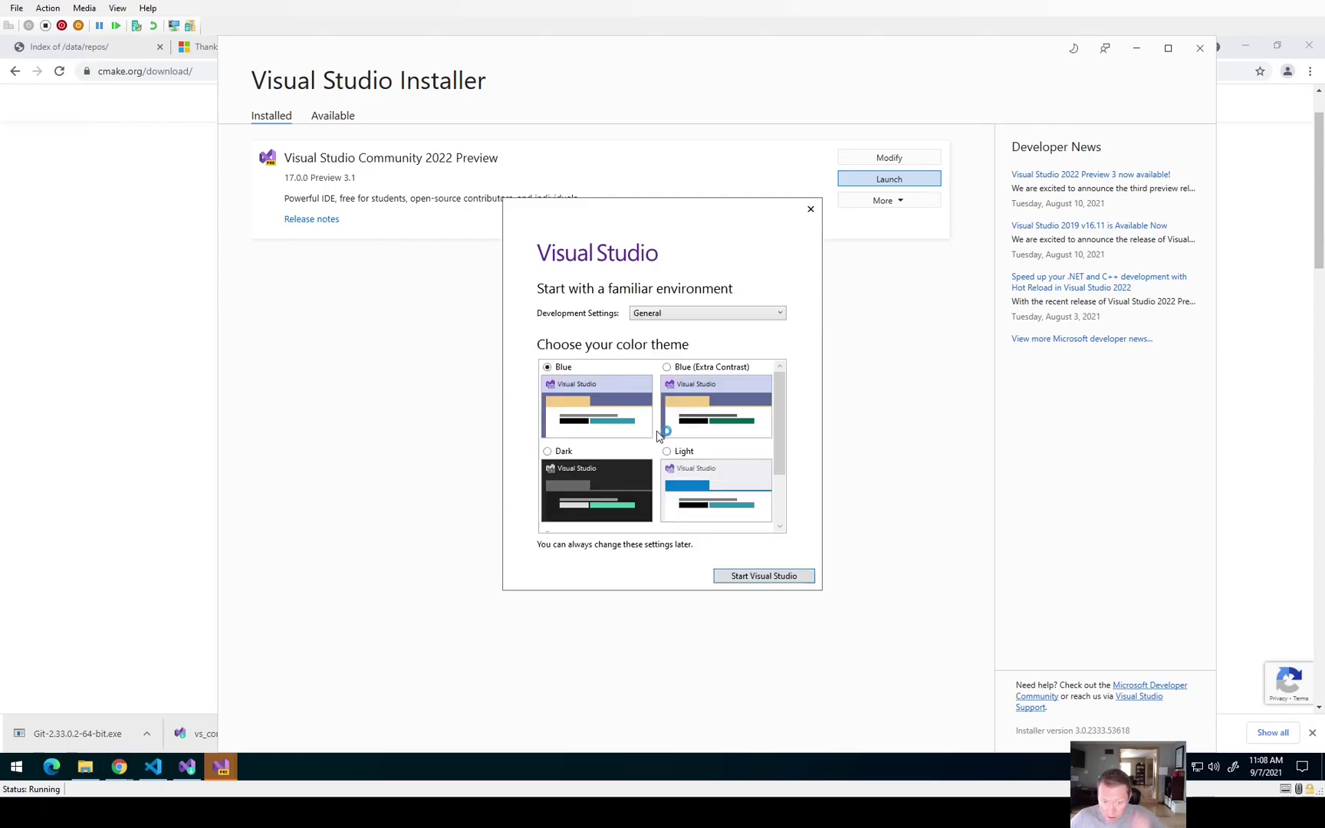
click(698, 314)
click(671, 381)
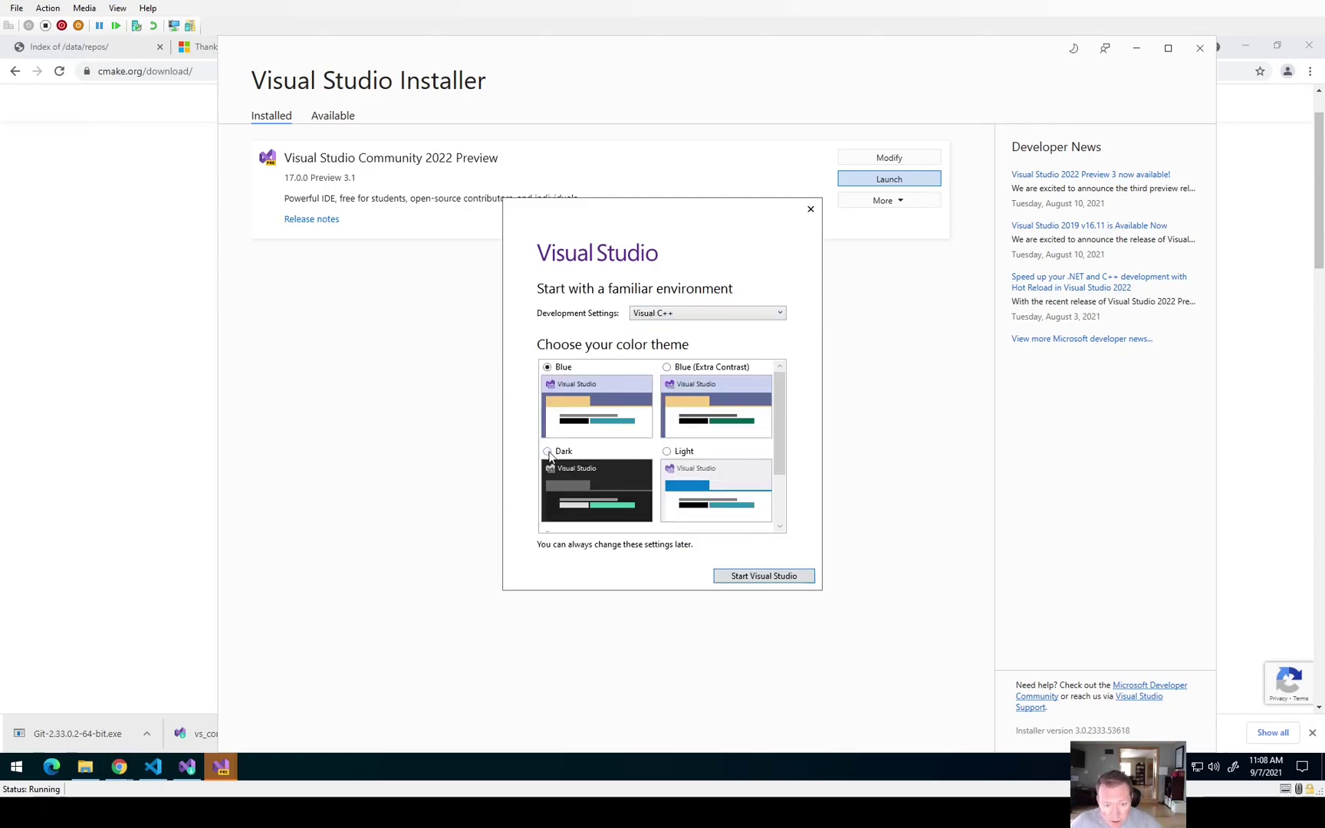
click(547, 452)
click(763, 580)
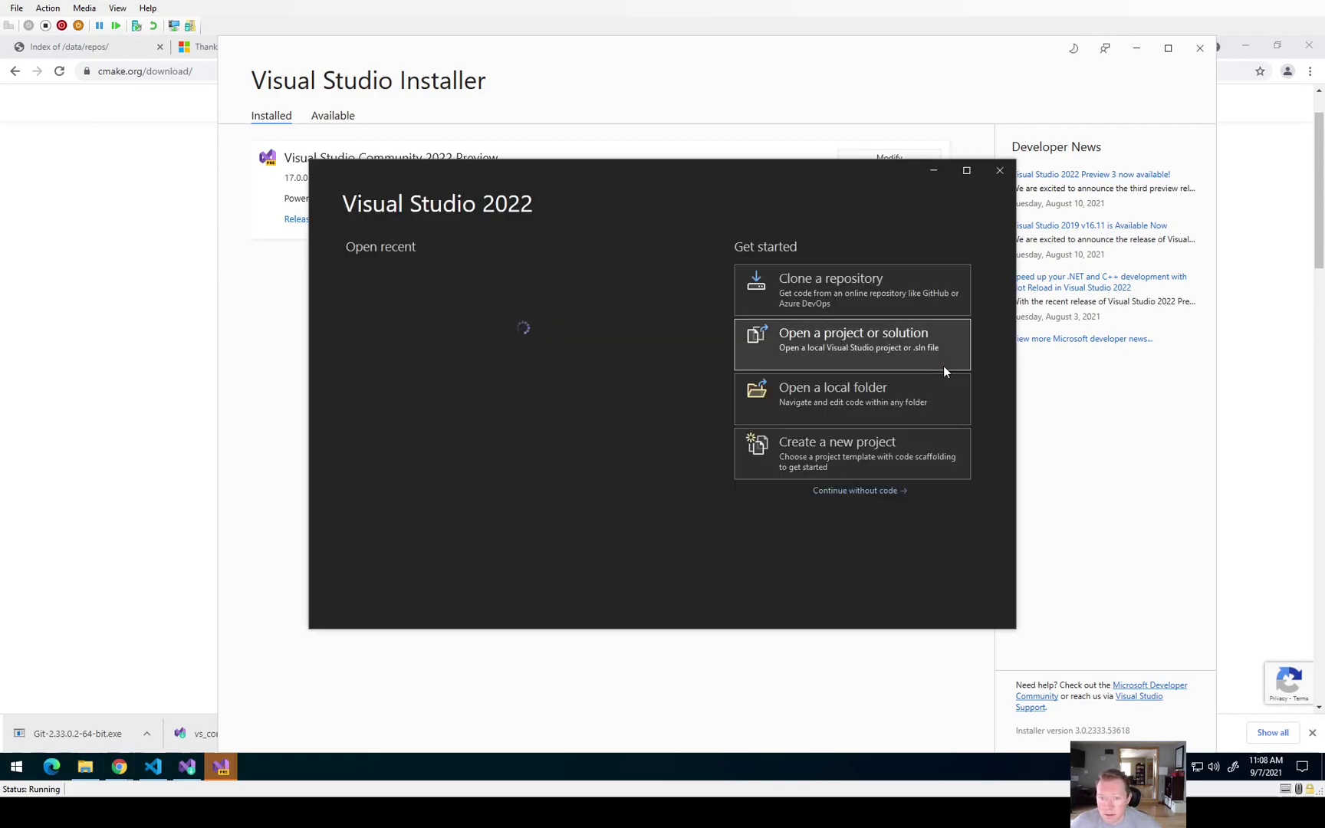
click(848, 493)
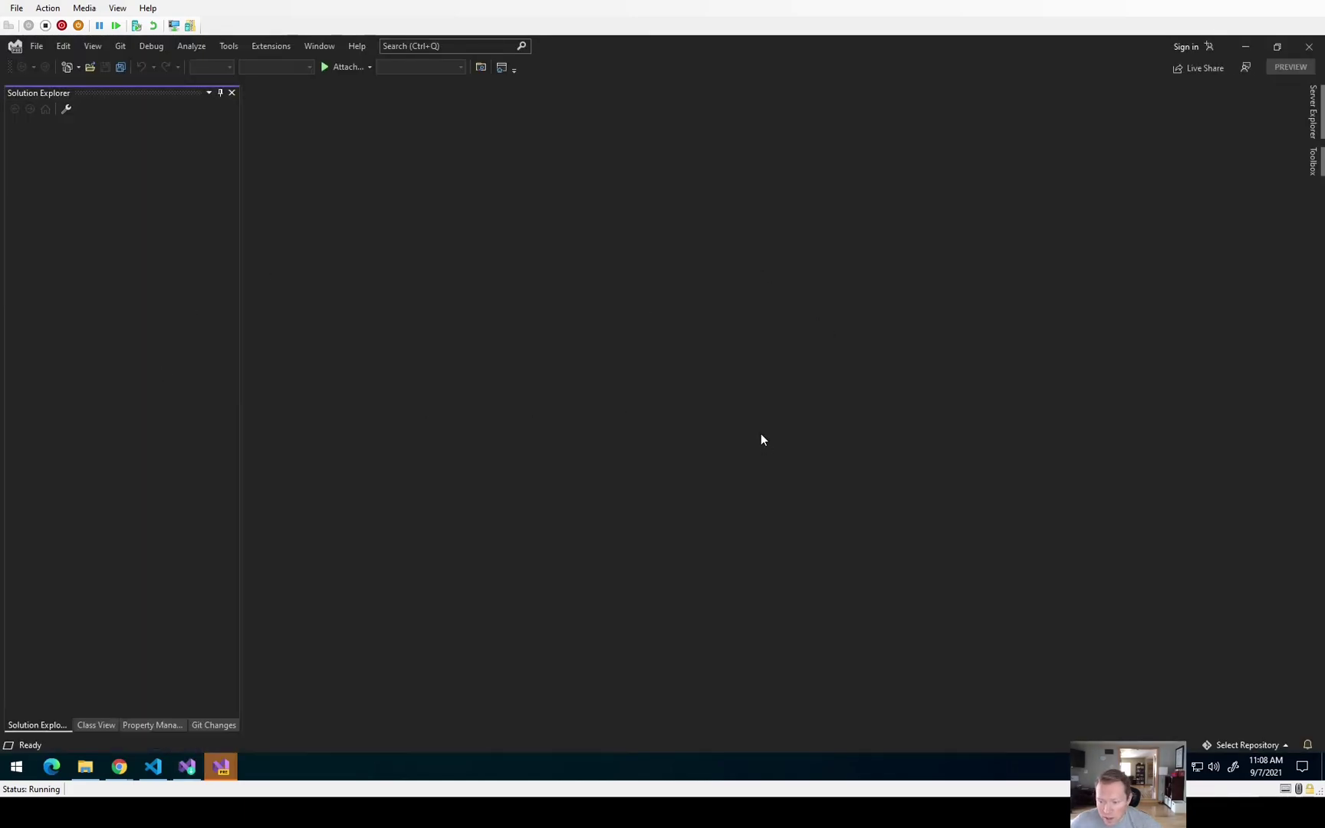
click(1308, 47)
Close Visual Studio and its installer, then highlight the repo_distro step in the notes
click(1201, 48)
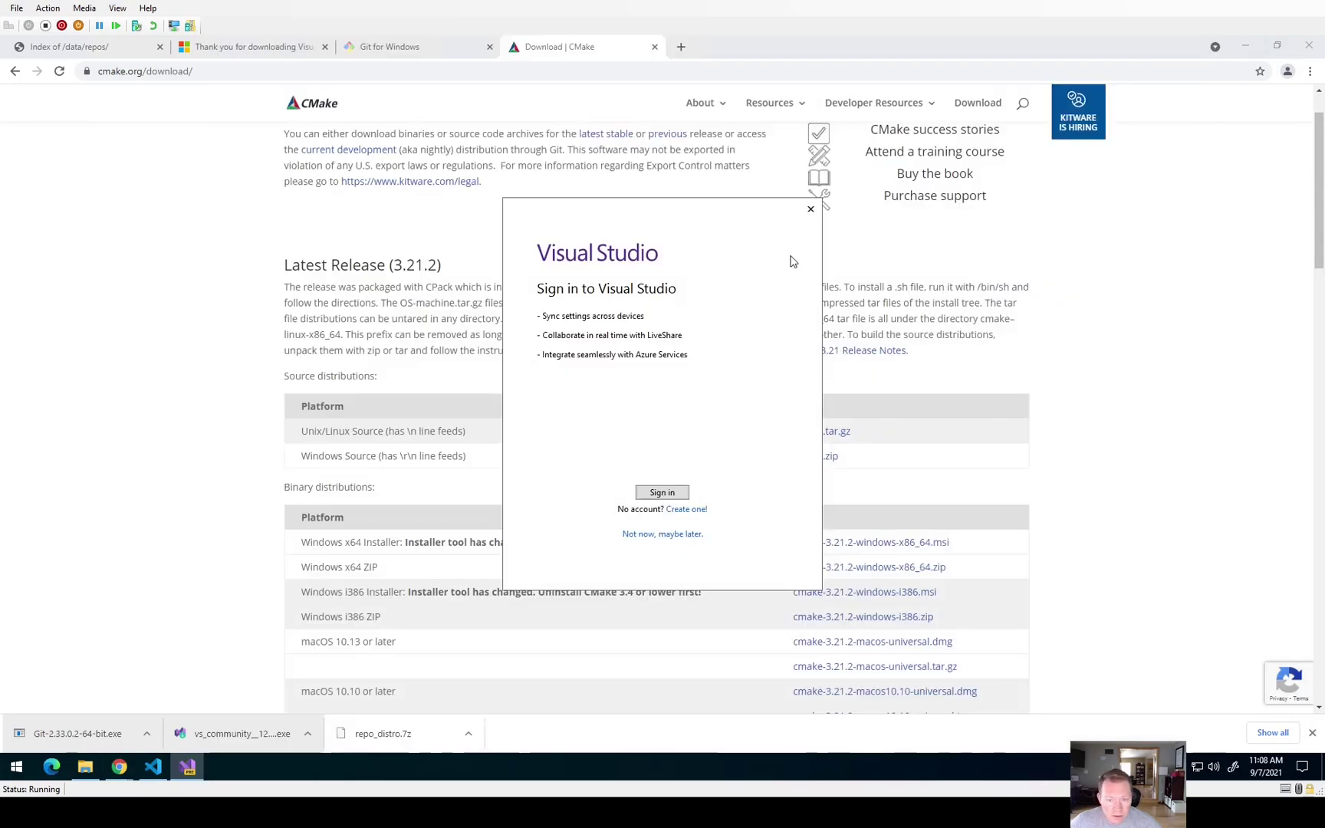
click(810, 208)
click(686, 451)
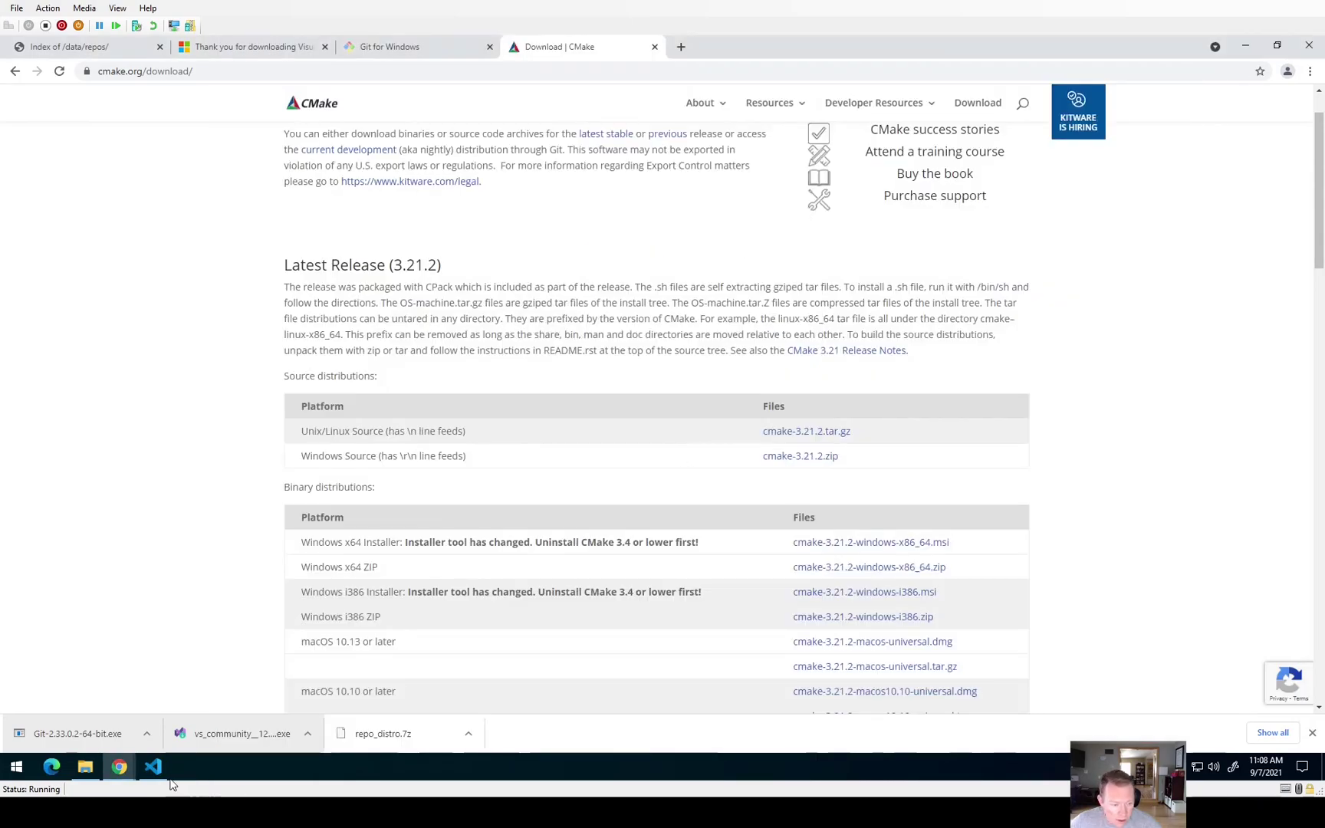
click(153, 766)
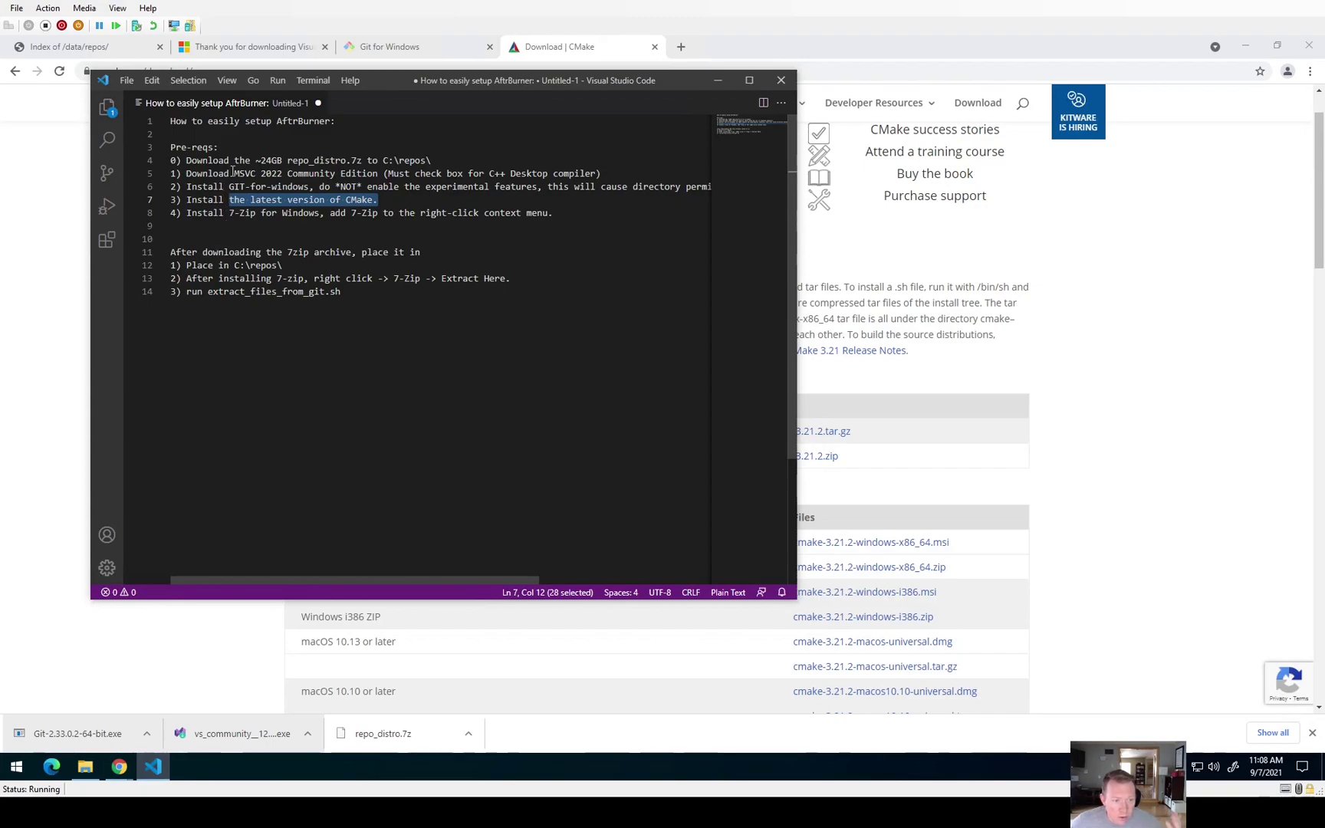
drag(235, 160, 344, 161)
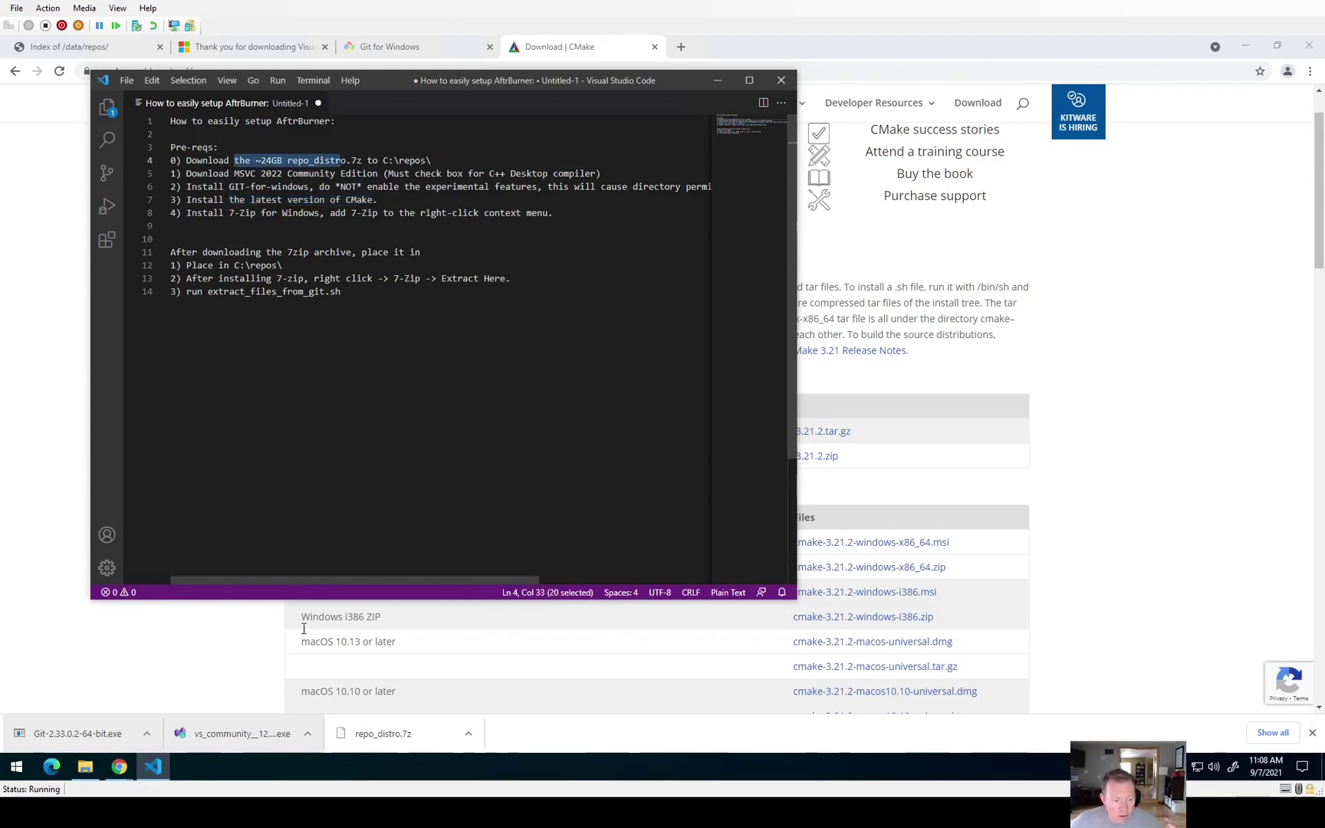
Browse to C:\repos in File Explorer and bring up 7-Zip options for repo_distro.7z
click(85, 766)
double_click(688, 447)
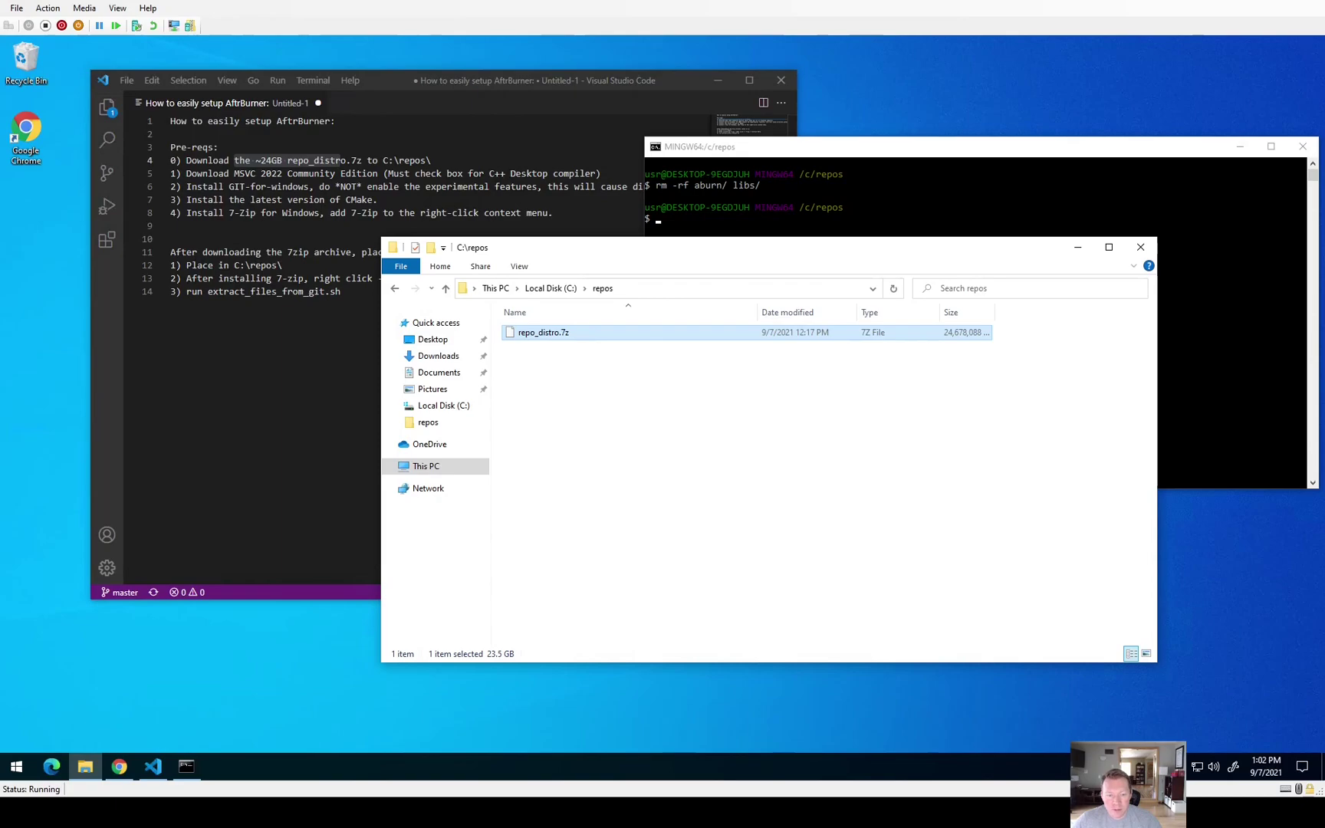
right_click(547, 333)
mouse_move(393, 375)
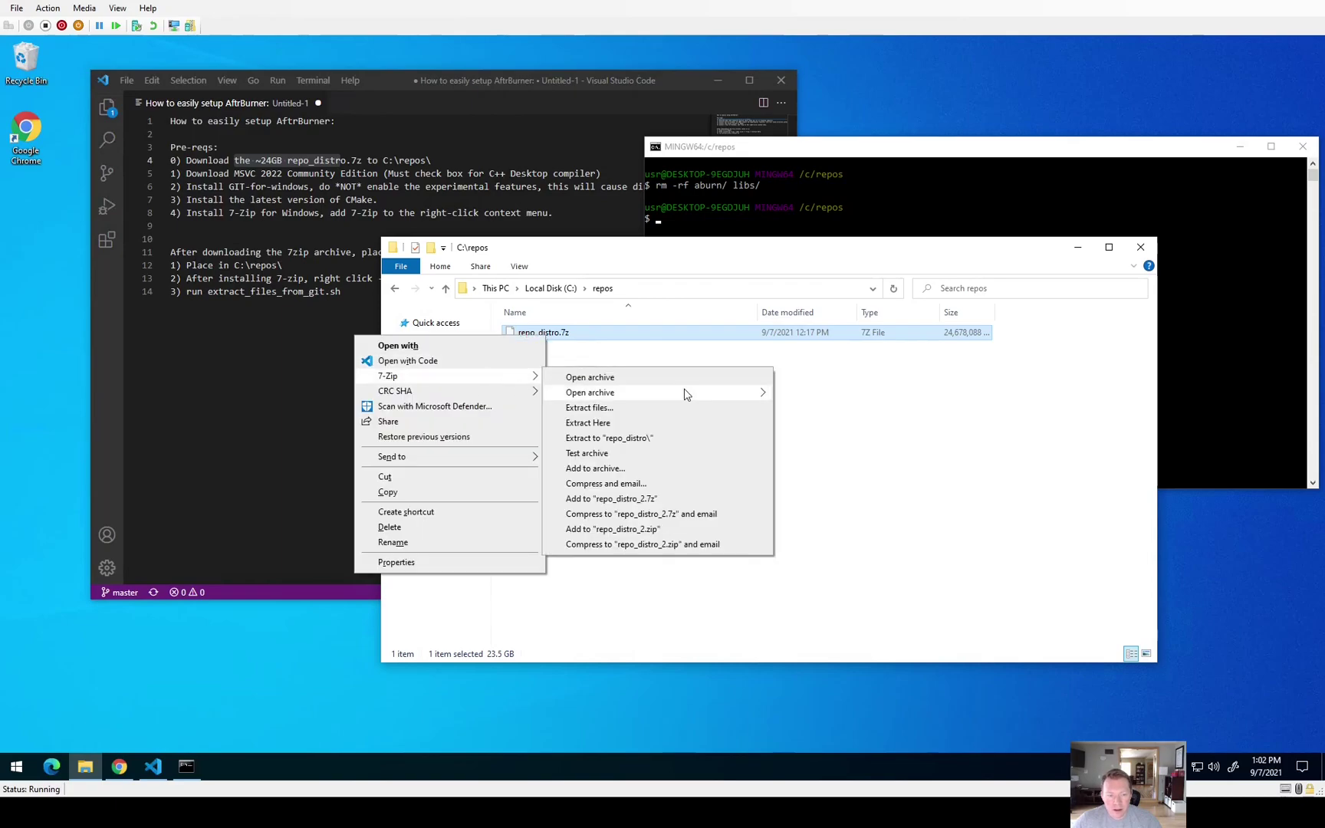
Extract repo_distro.7z into repos, glance inside aburn, and move the progress window aside
click(599, 425)
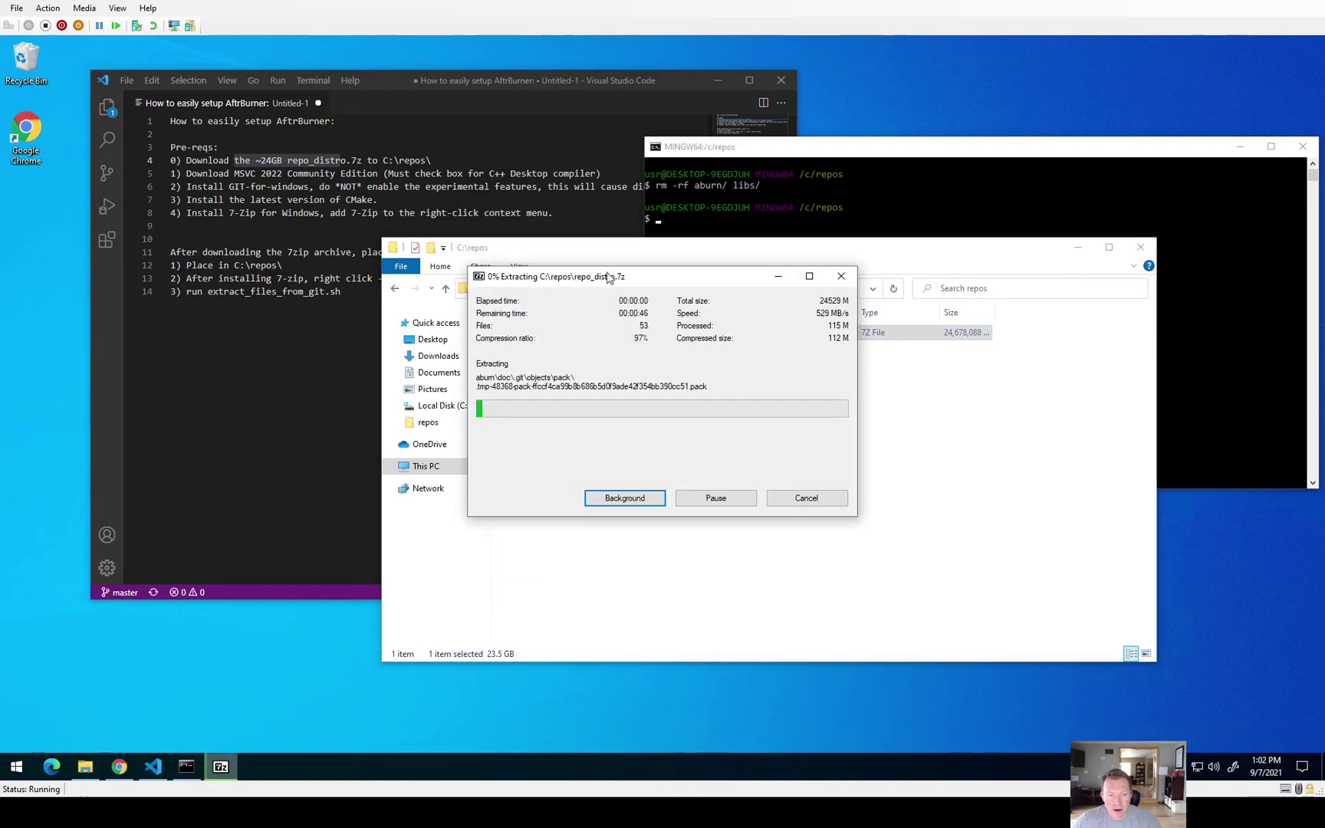
double_click(528, 332)
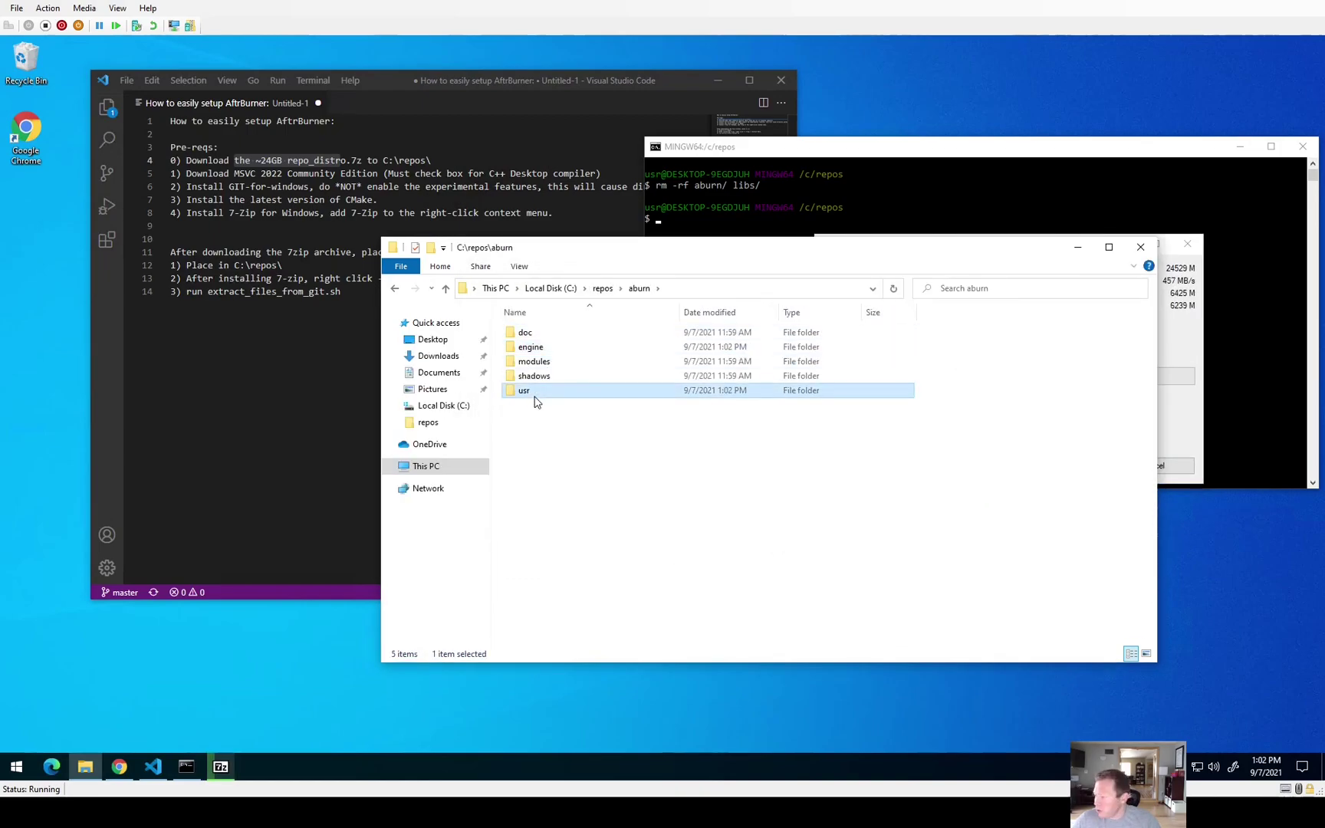
click(601, 289)
drag(1168, 244, 1243, 79)
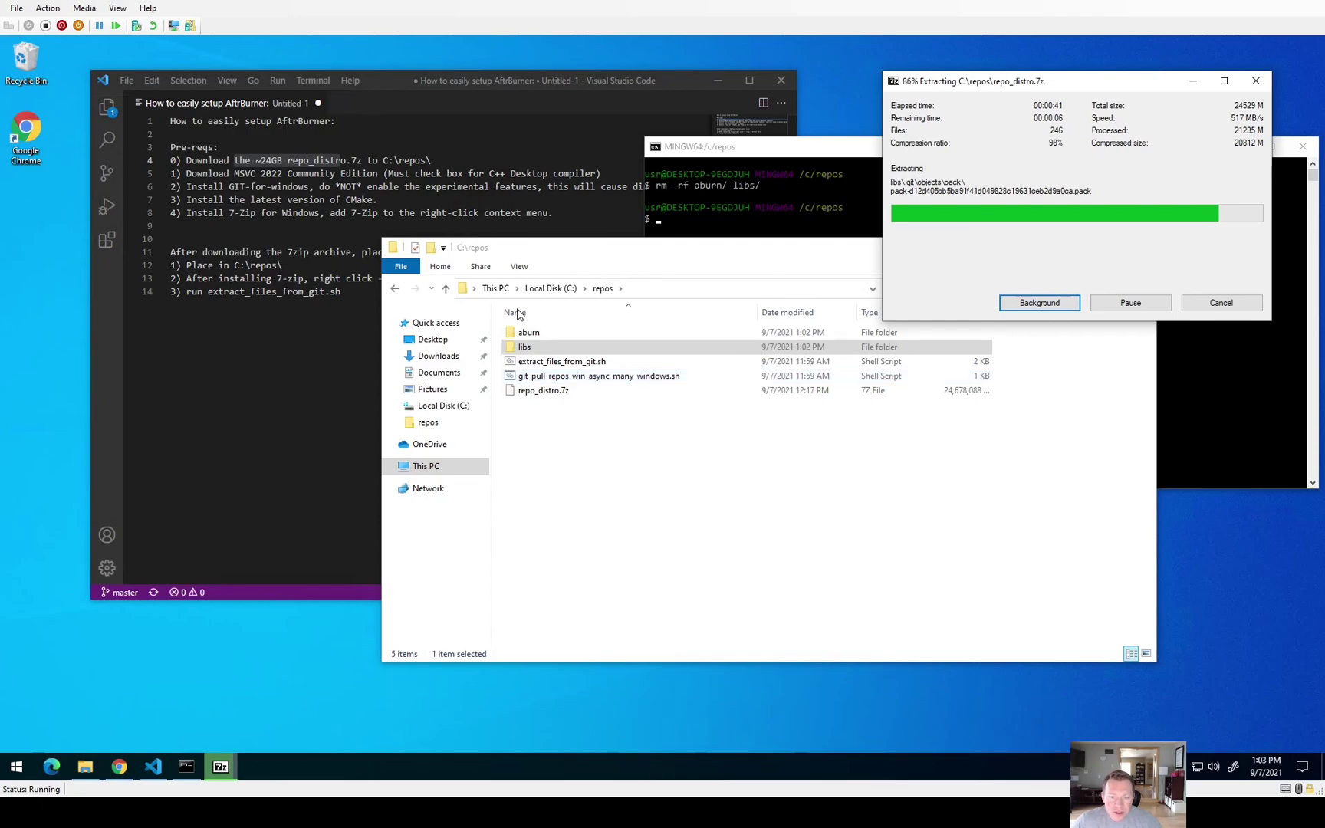
Inspect aburn's engine, modules, shadows and usr folders, then select extract_files_from_git.sh in repos
double_click(531, 334)
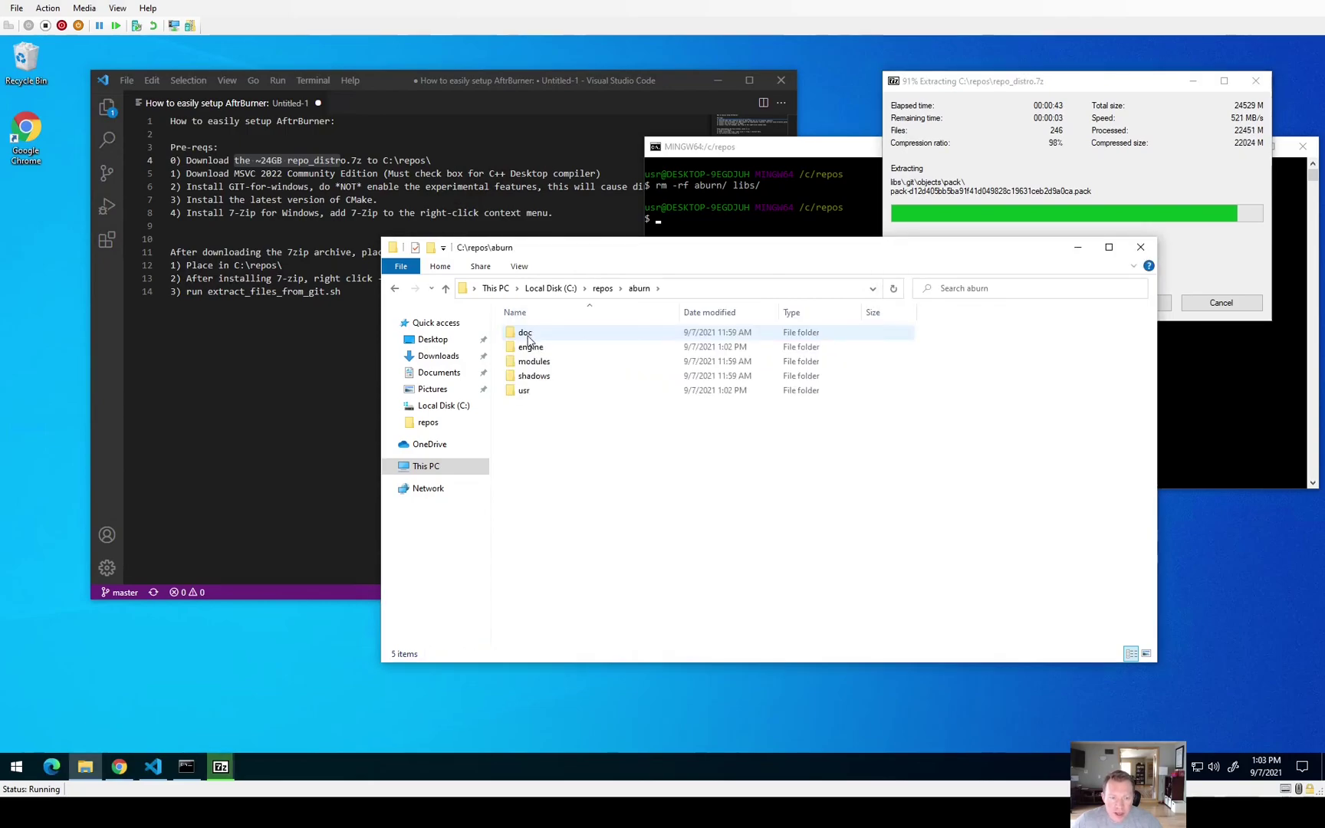
double_click(535, 349)
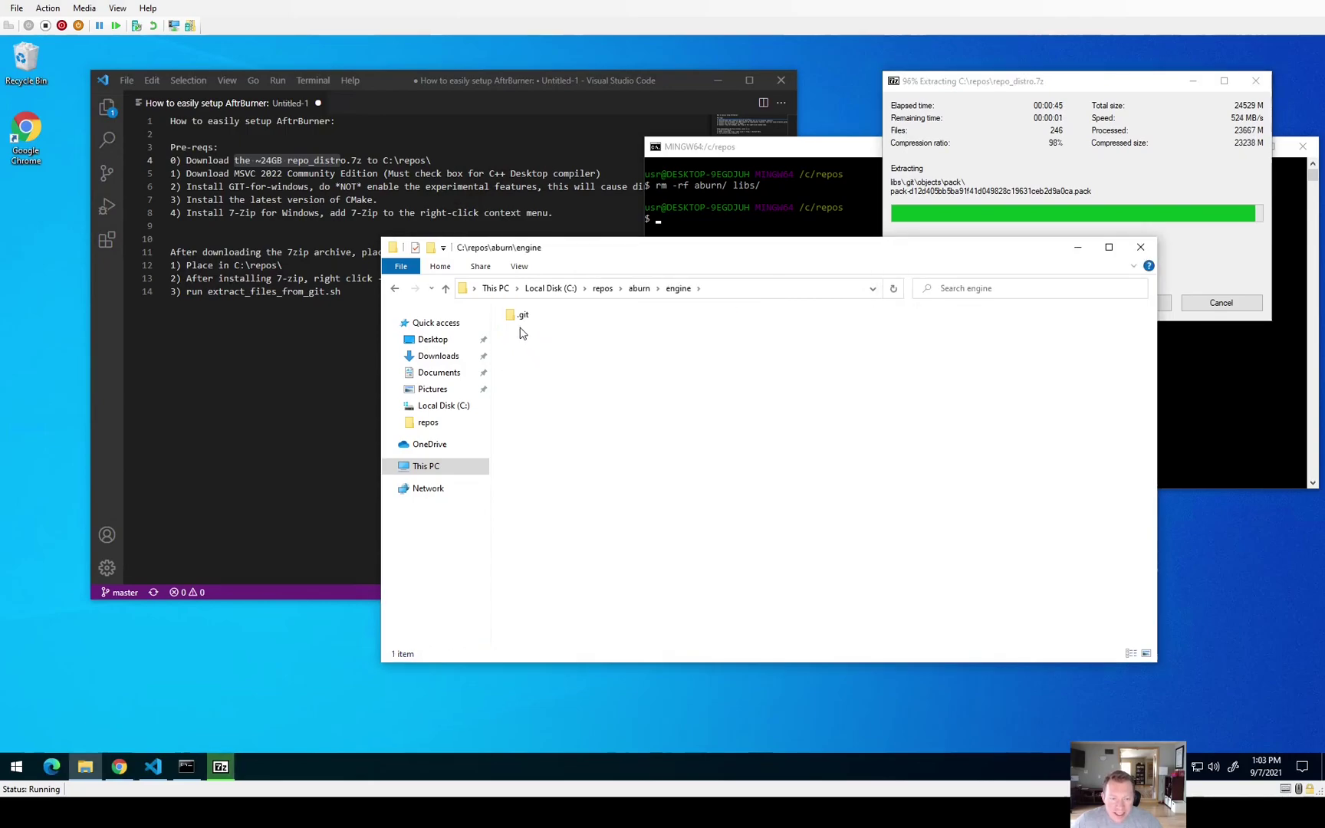
click(639, 288)
double_click(533, 361)
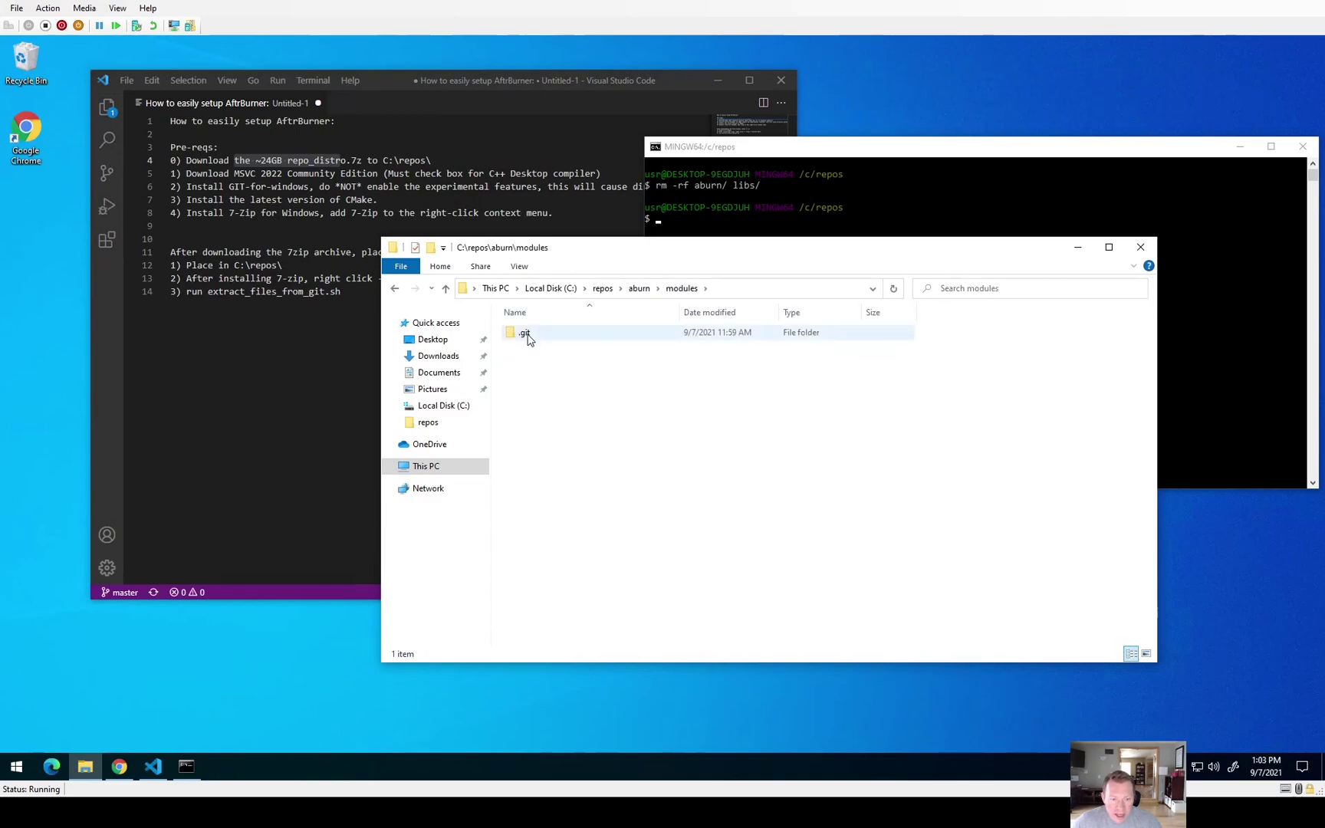
click(639, 288)
double_click(530, 377)
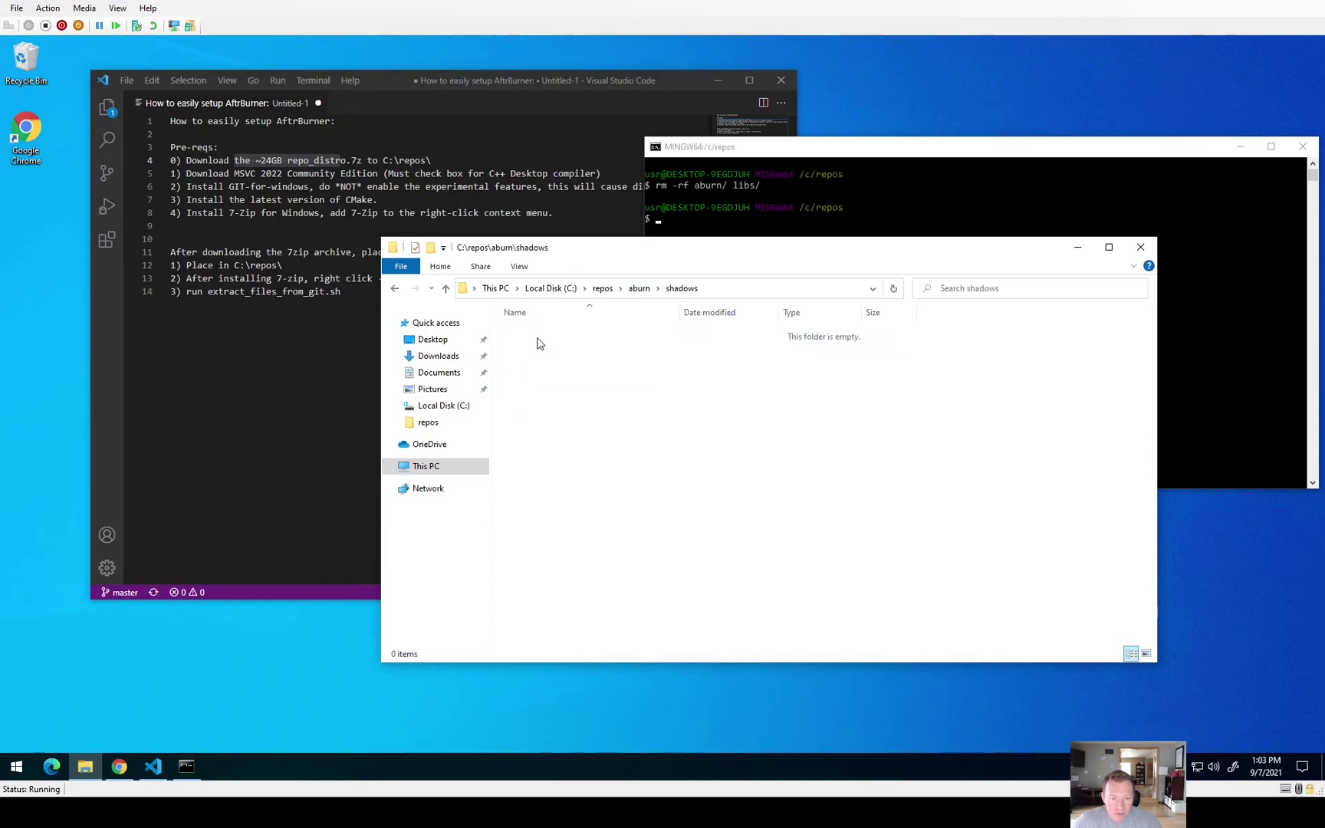
click(639, 287)
double_click(527, 390)
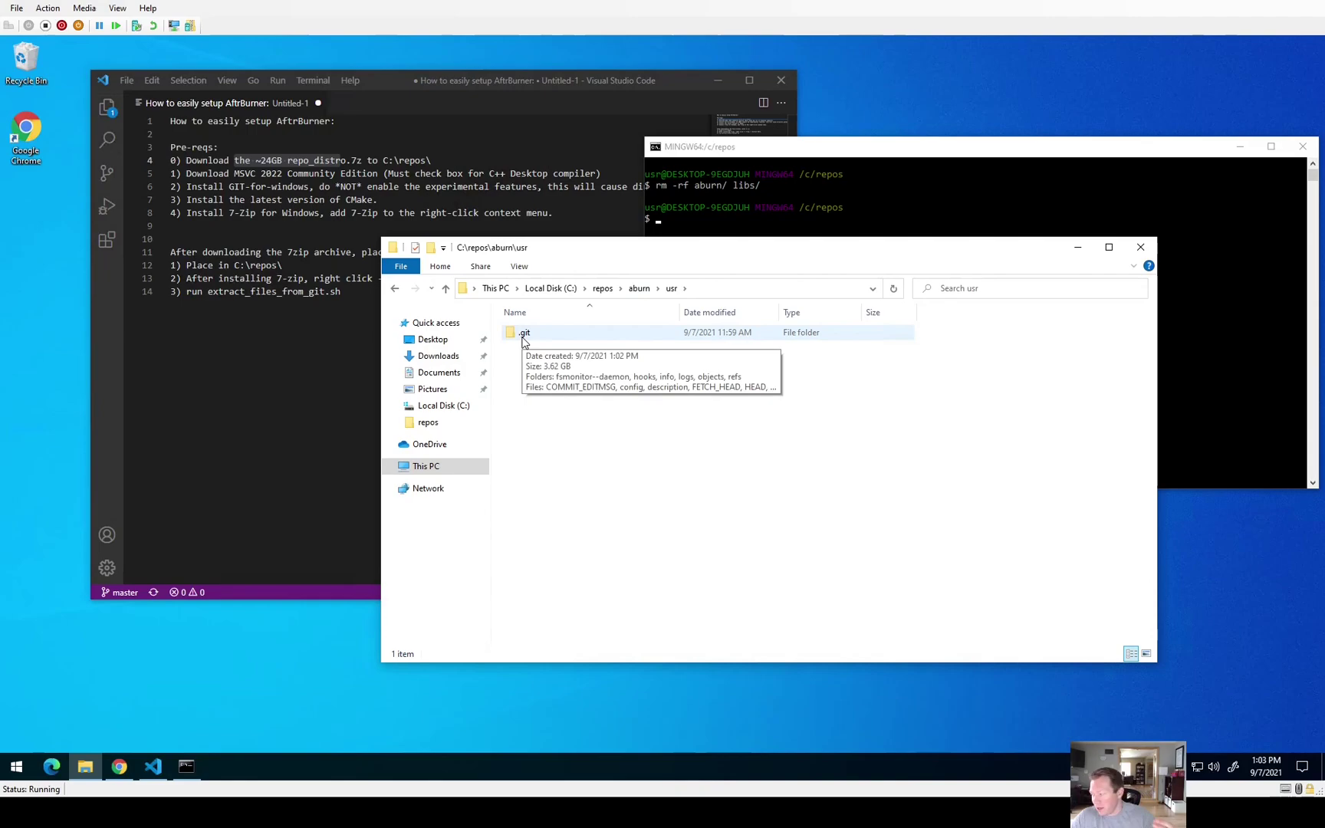
mouse_move(524, 332)
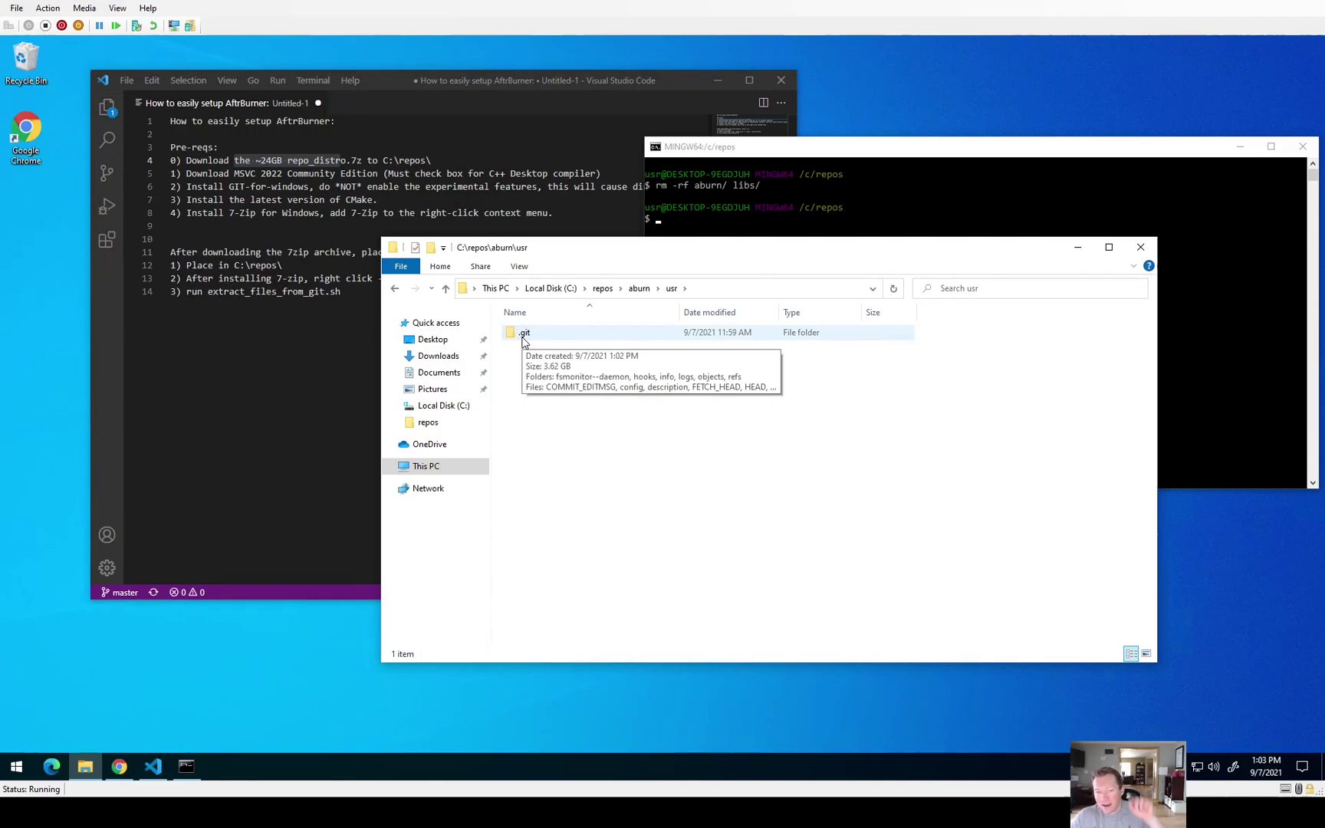
click(603, 288)
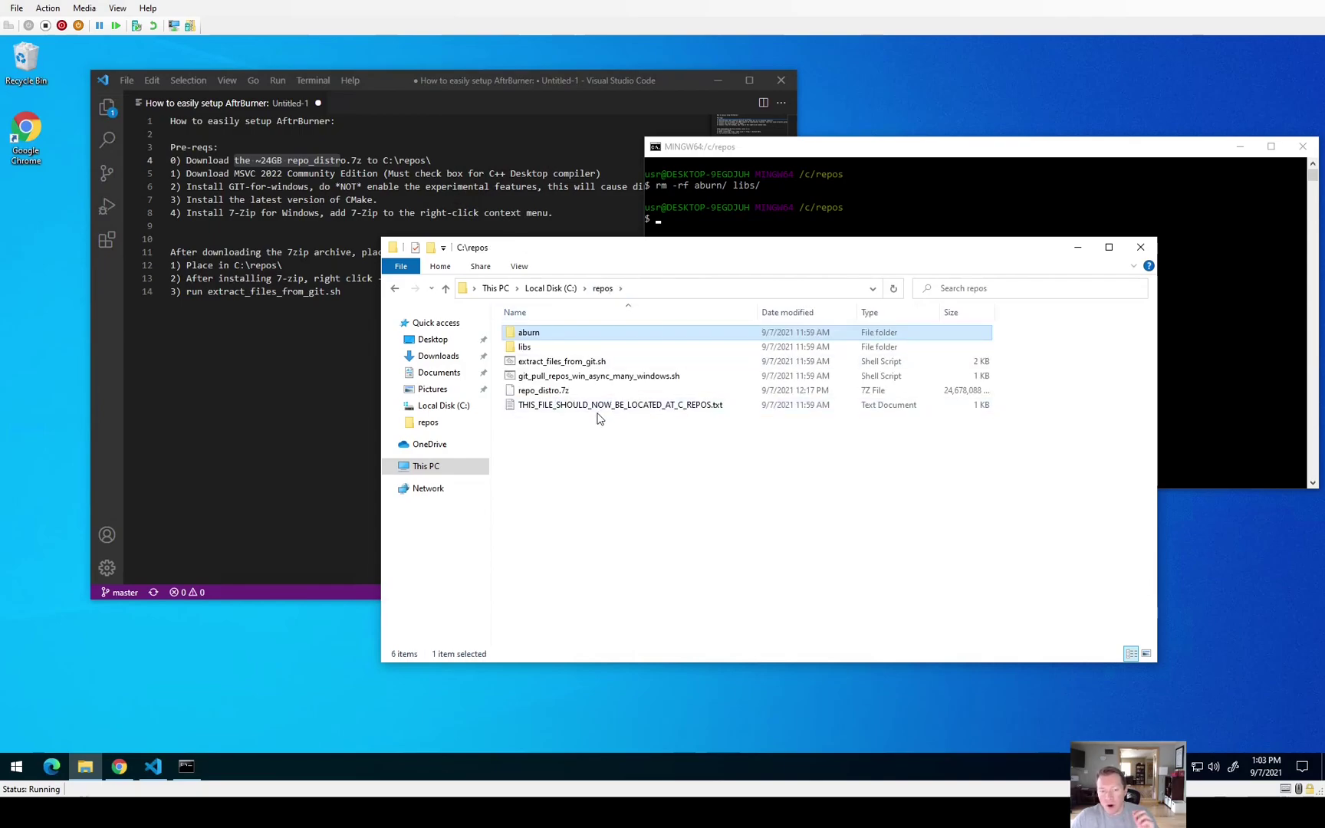
click(584, 363)
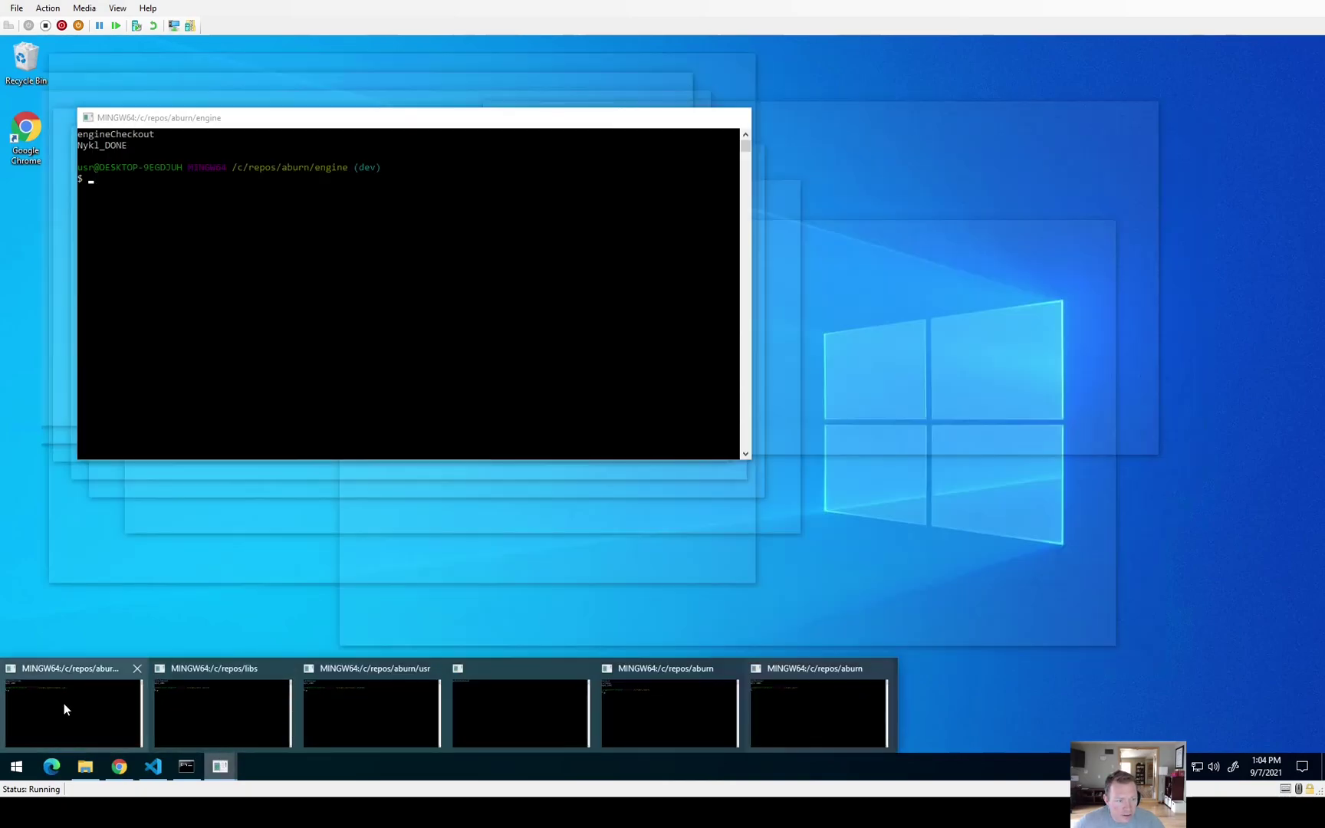
mouse_move(187, 767)
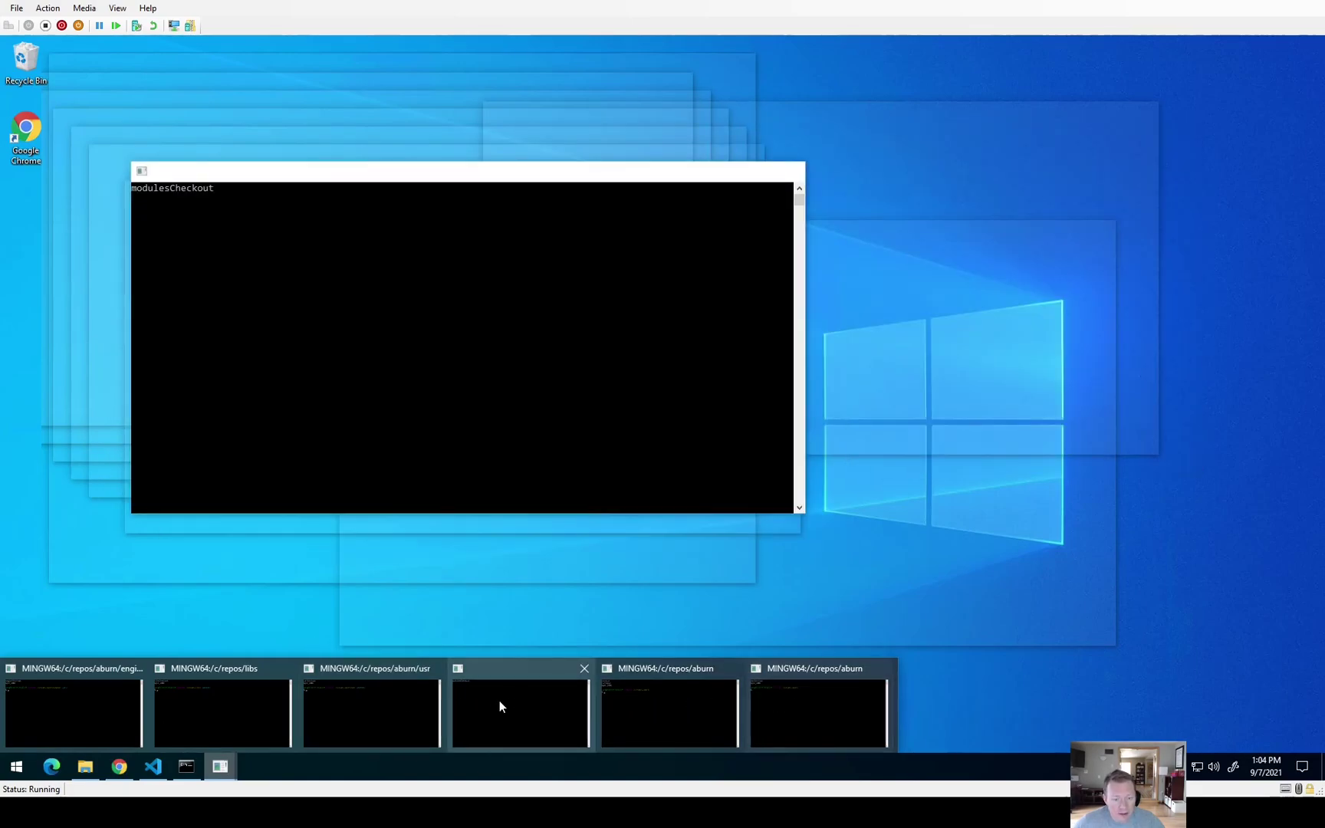
Once the modulesCheckout window reports DONE, close the cmd.exe window and all Git Bash terminals
click(499, 706)
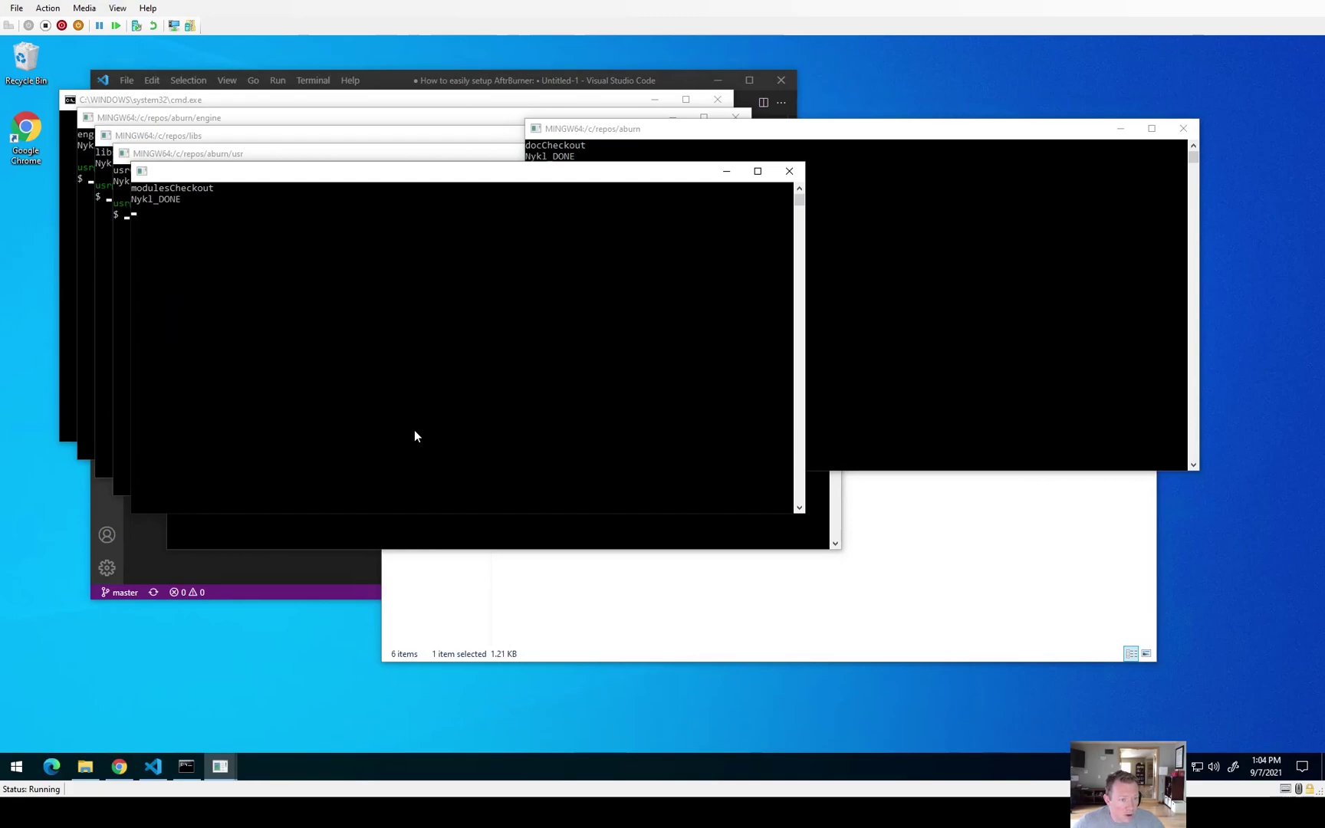
click(684, 135)
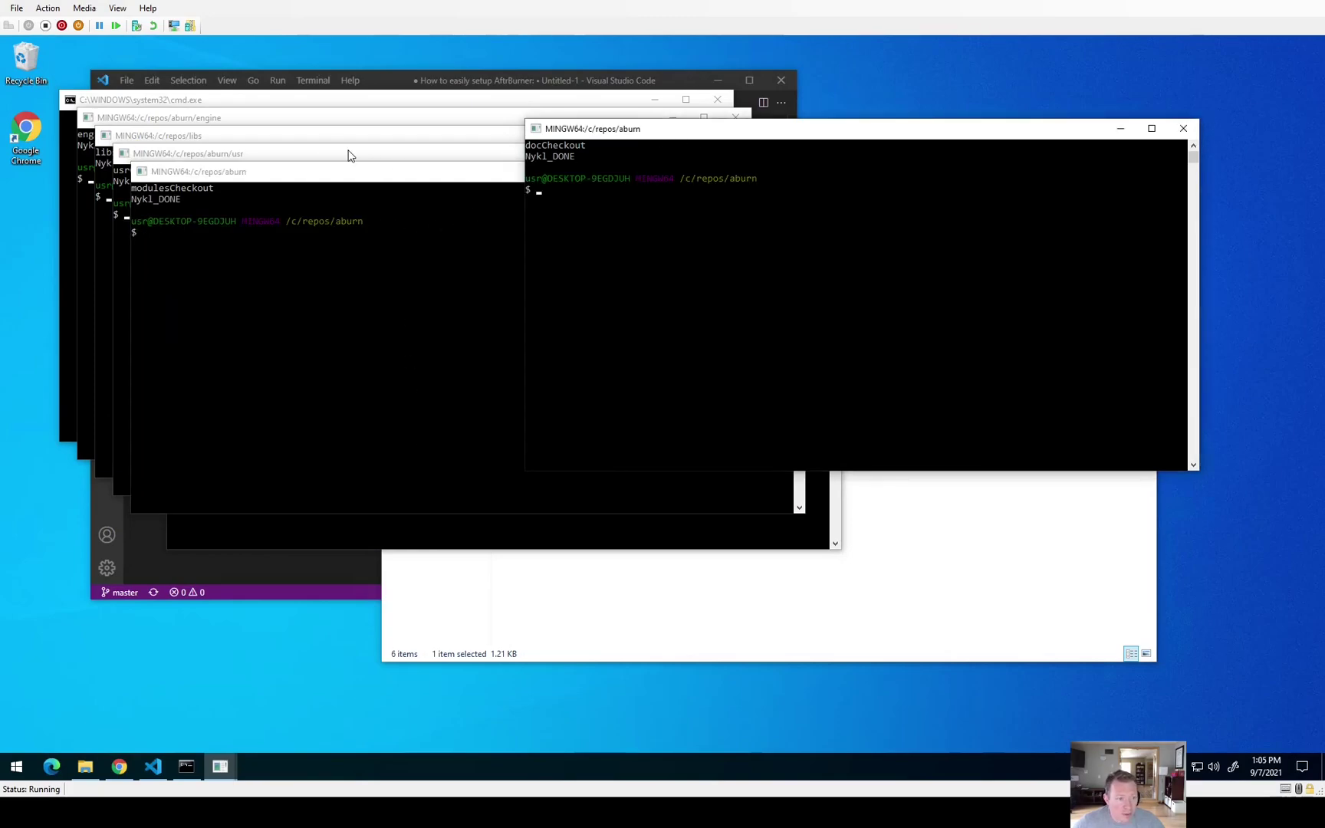
click(414, 99)
click(717, 100)
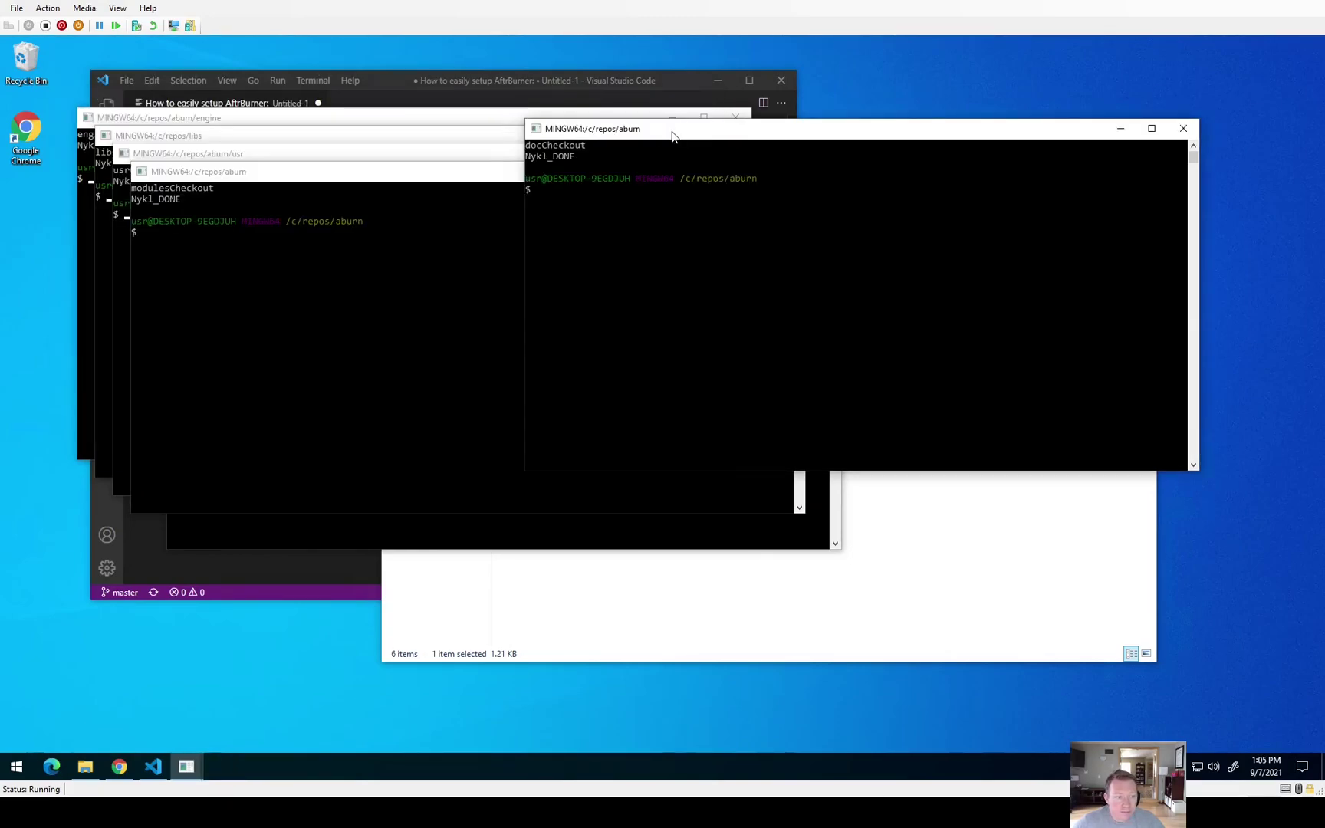
click(1182, 128)
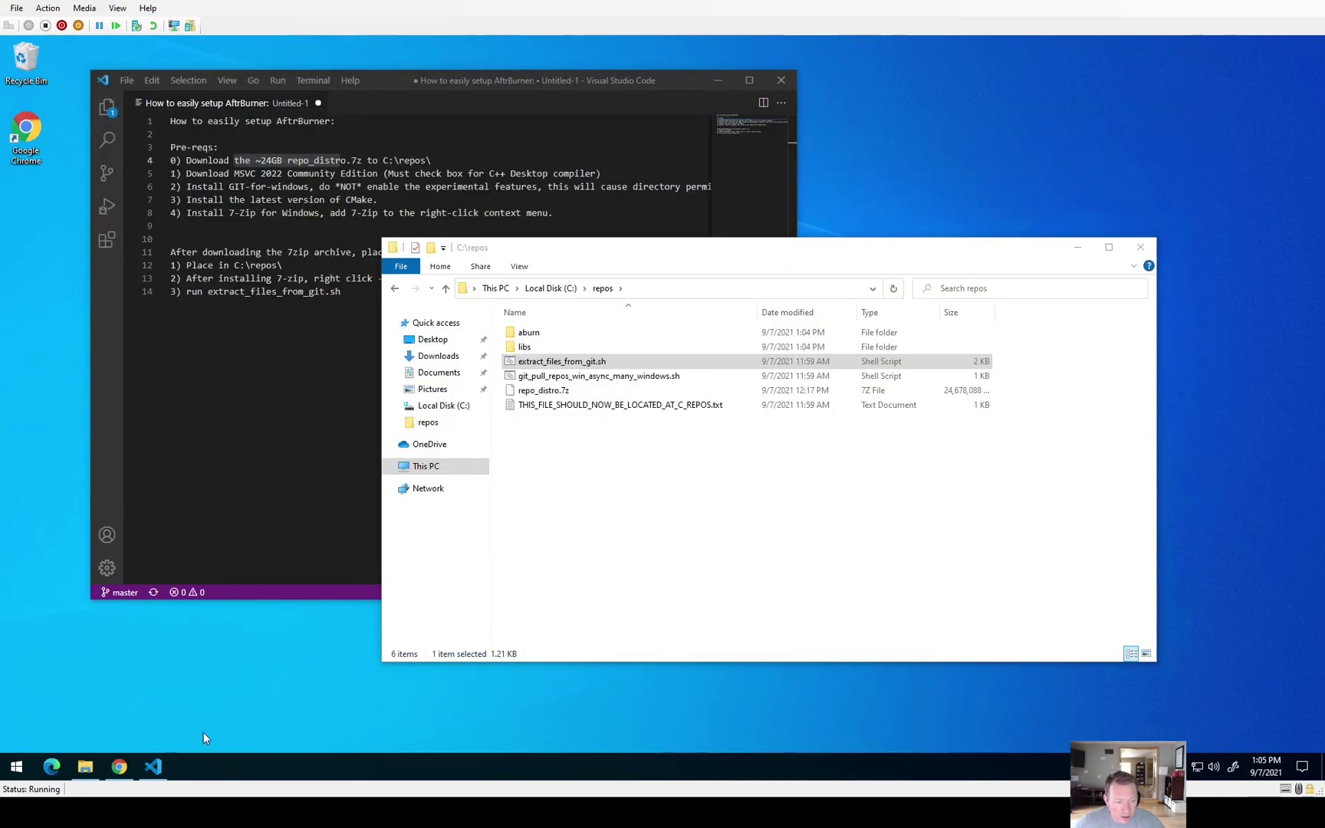
Check the 24 items in aburn\engine, then open the libs folder from repos
double_click(535, 334)
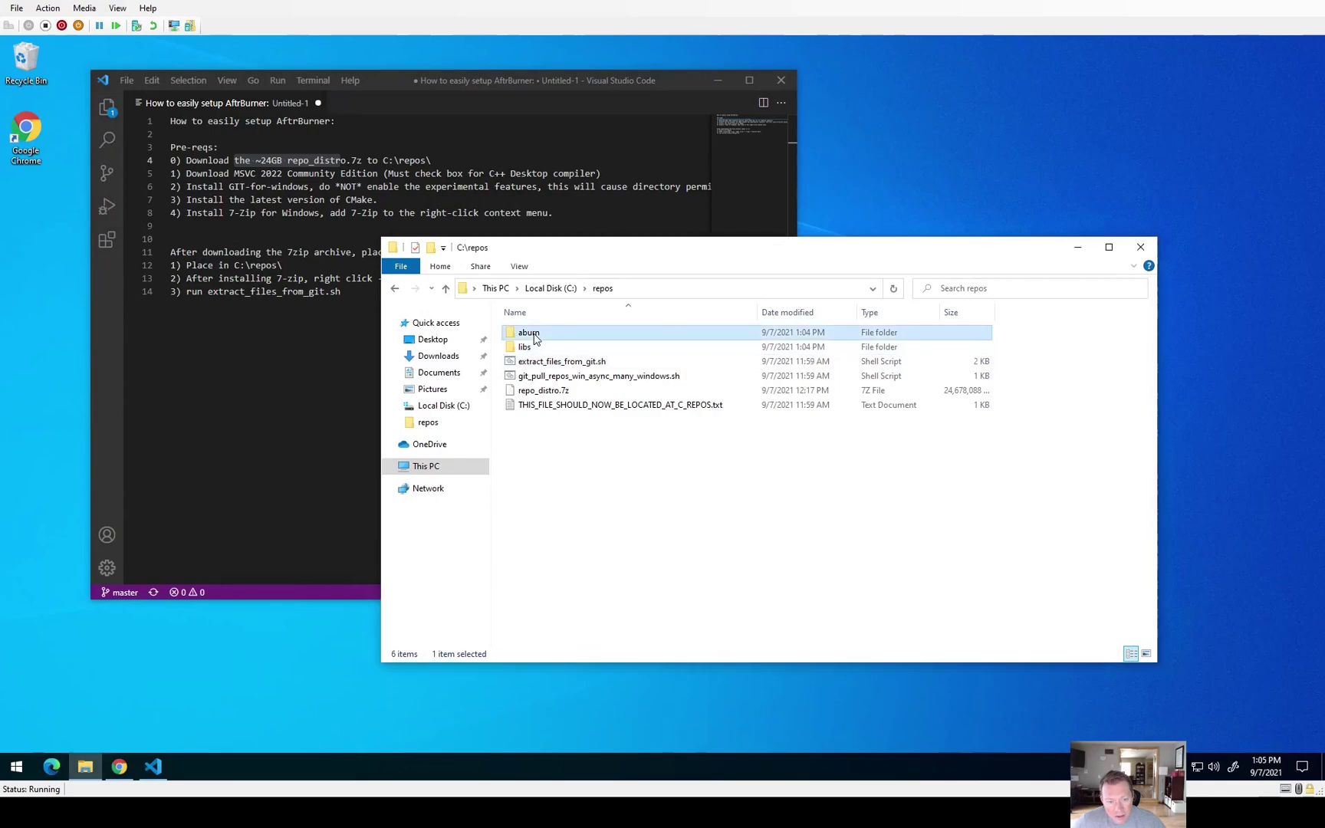
double_click(534, 334)
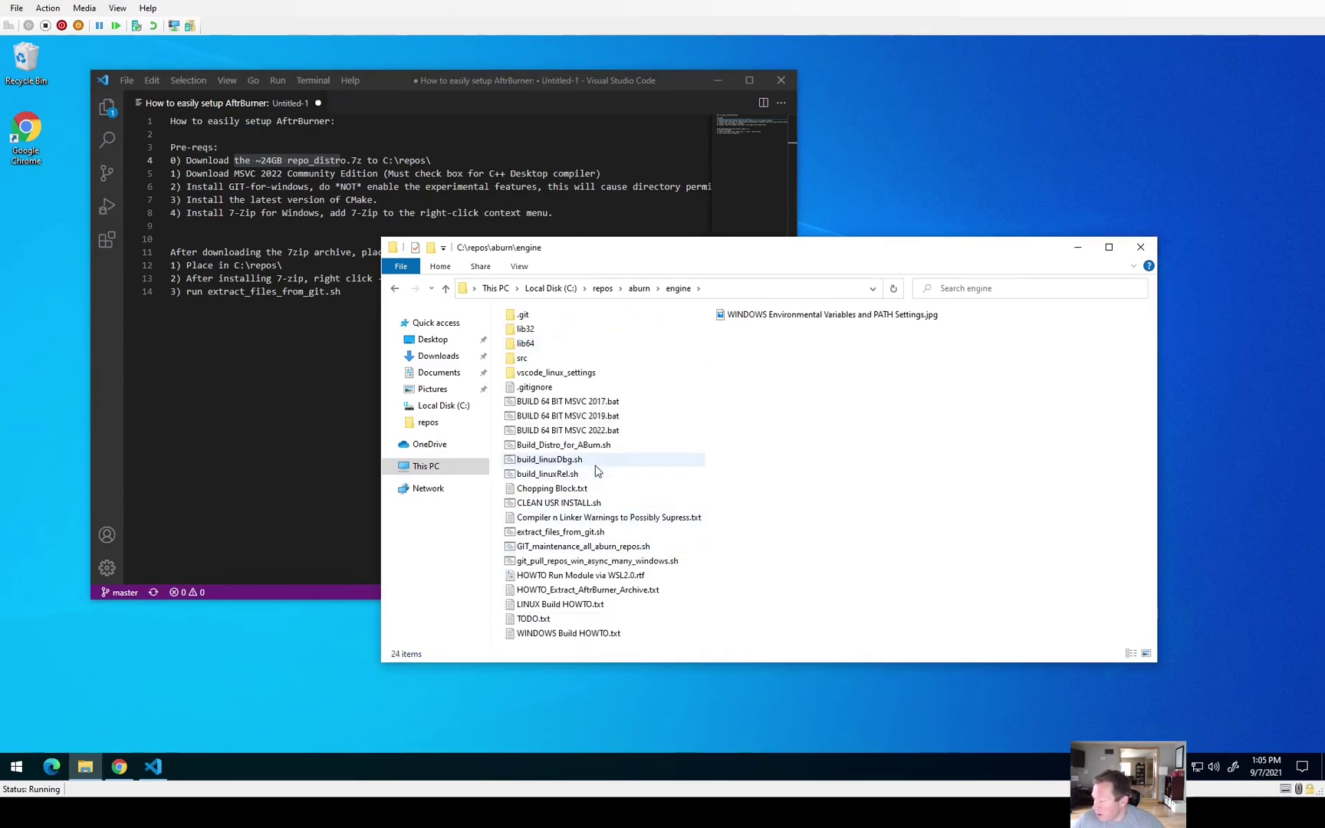
click(604, 289)
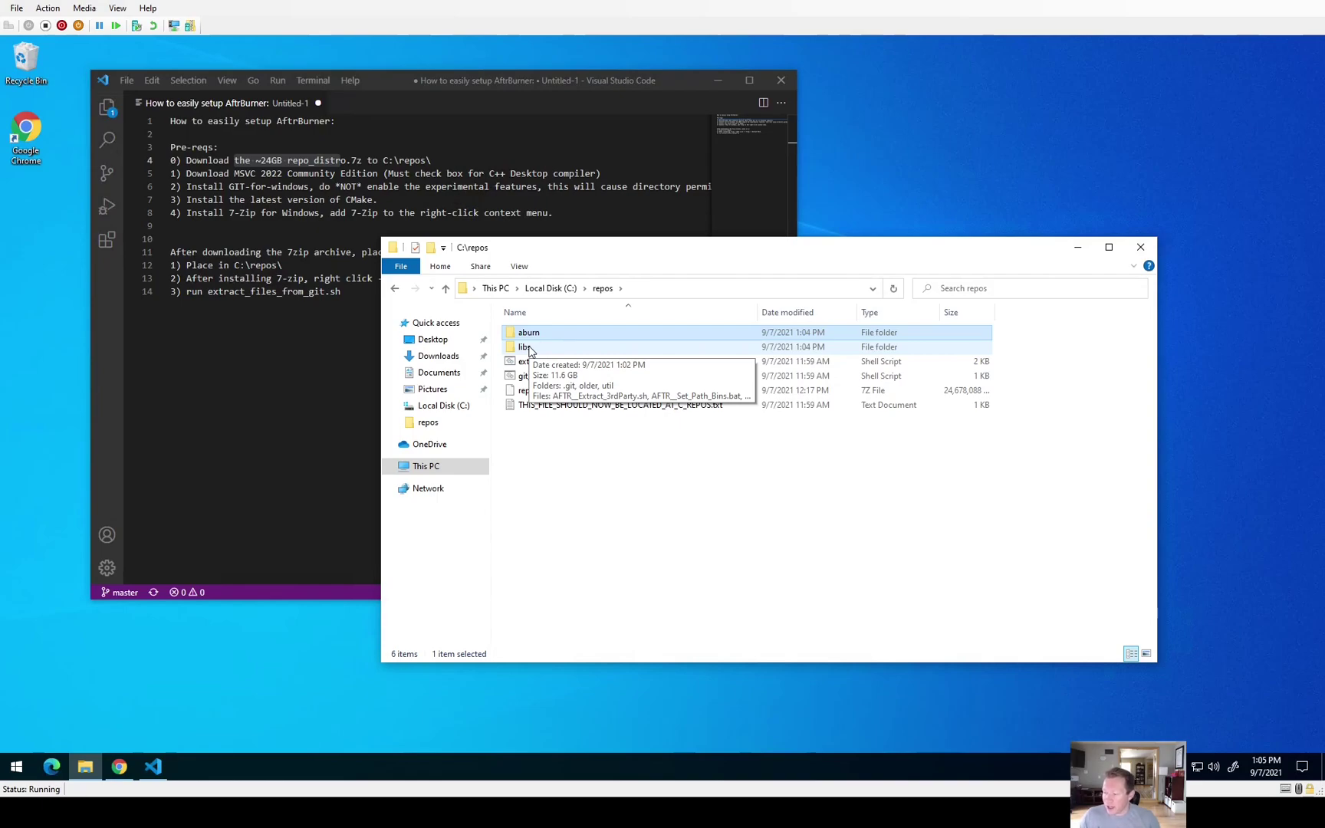
double_click(525, 347)
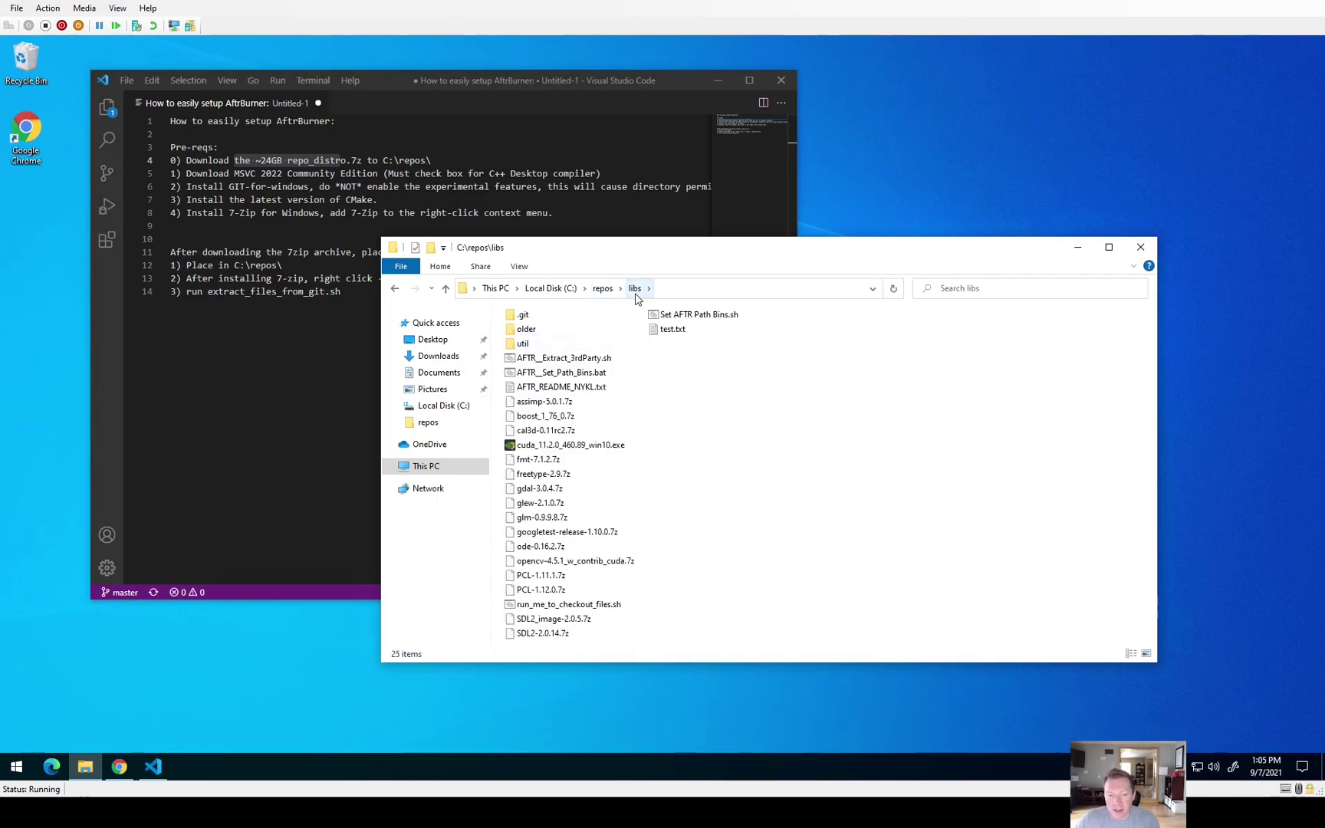
Run AFTR_Extract_3rdParty.sh to unpack the boost, opencv, fmt and ode archives
click(575, 359)
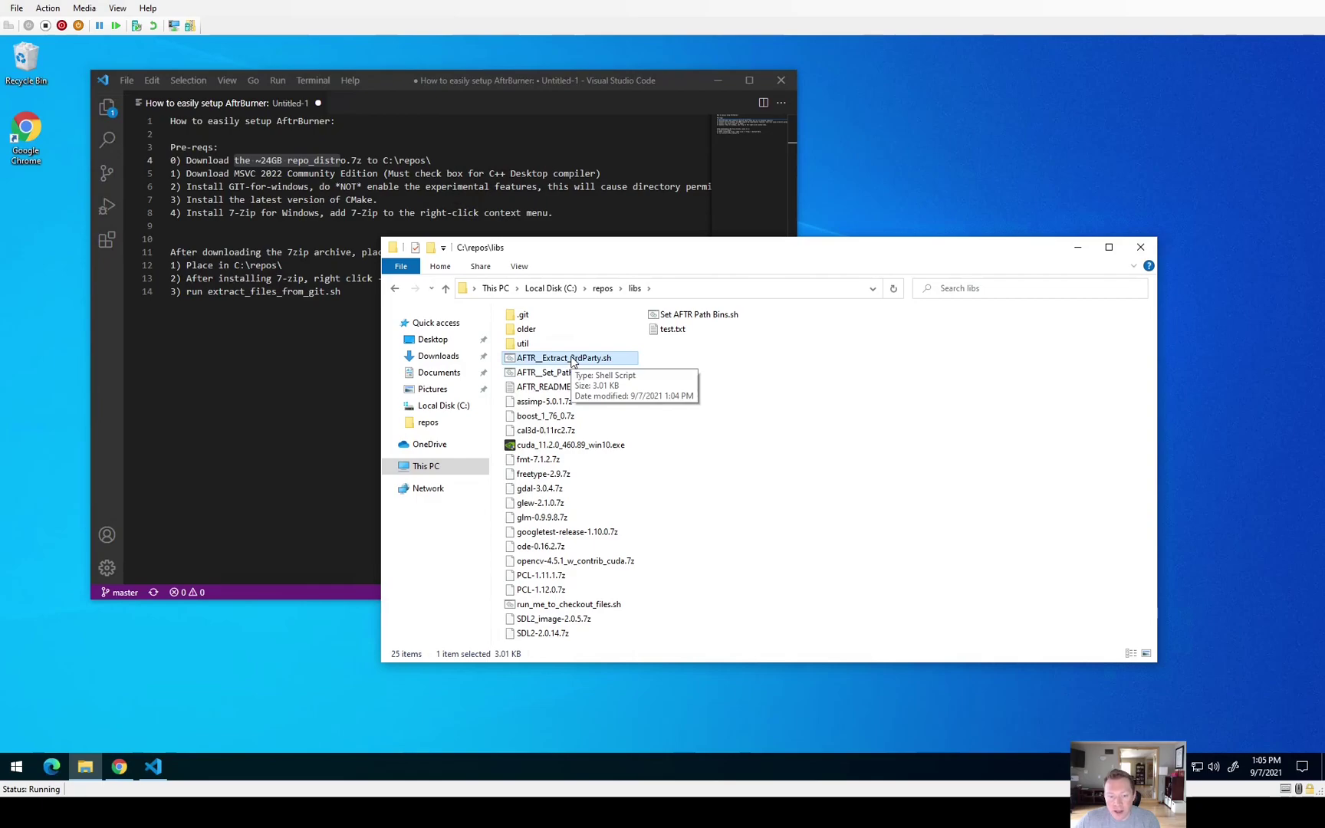
double_click(570, 357)
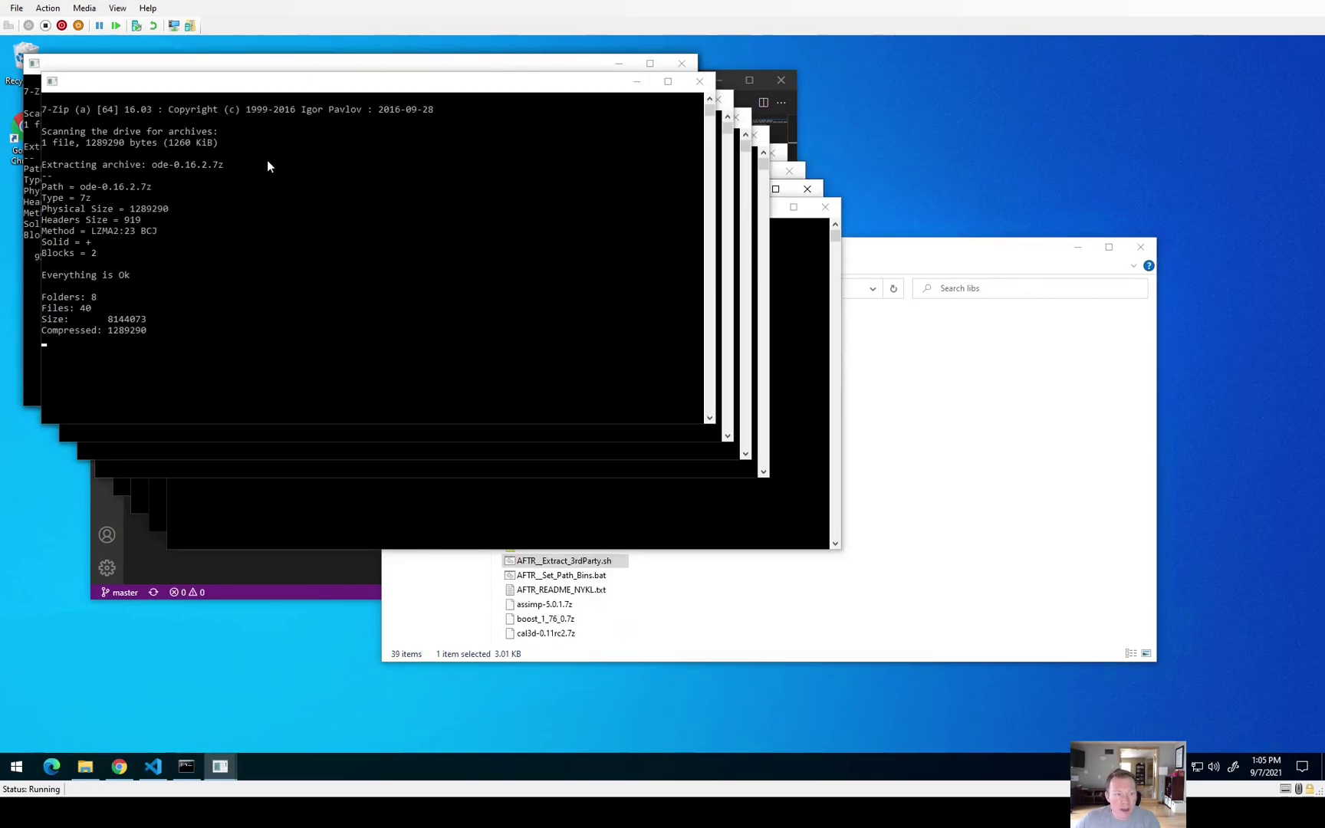
click(875, 256)
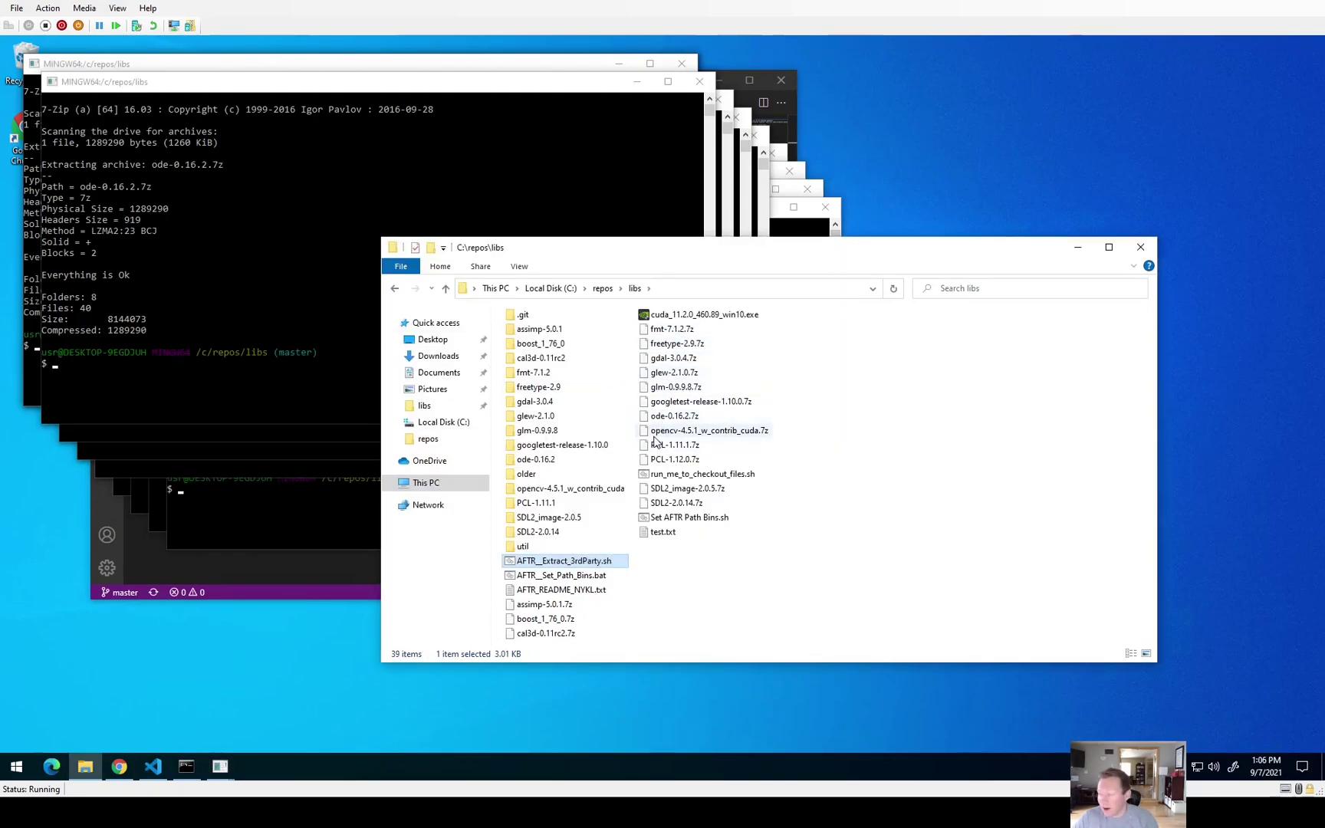
click(64, 369)
key(Return)
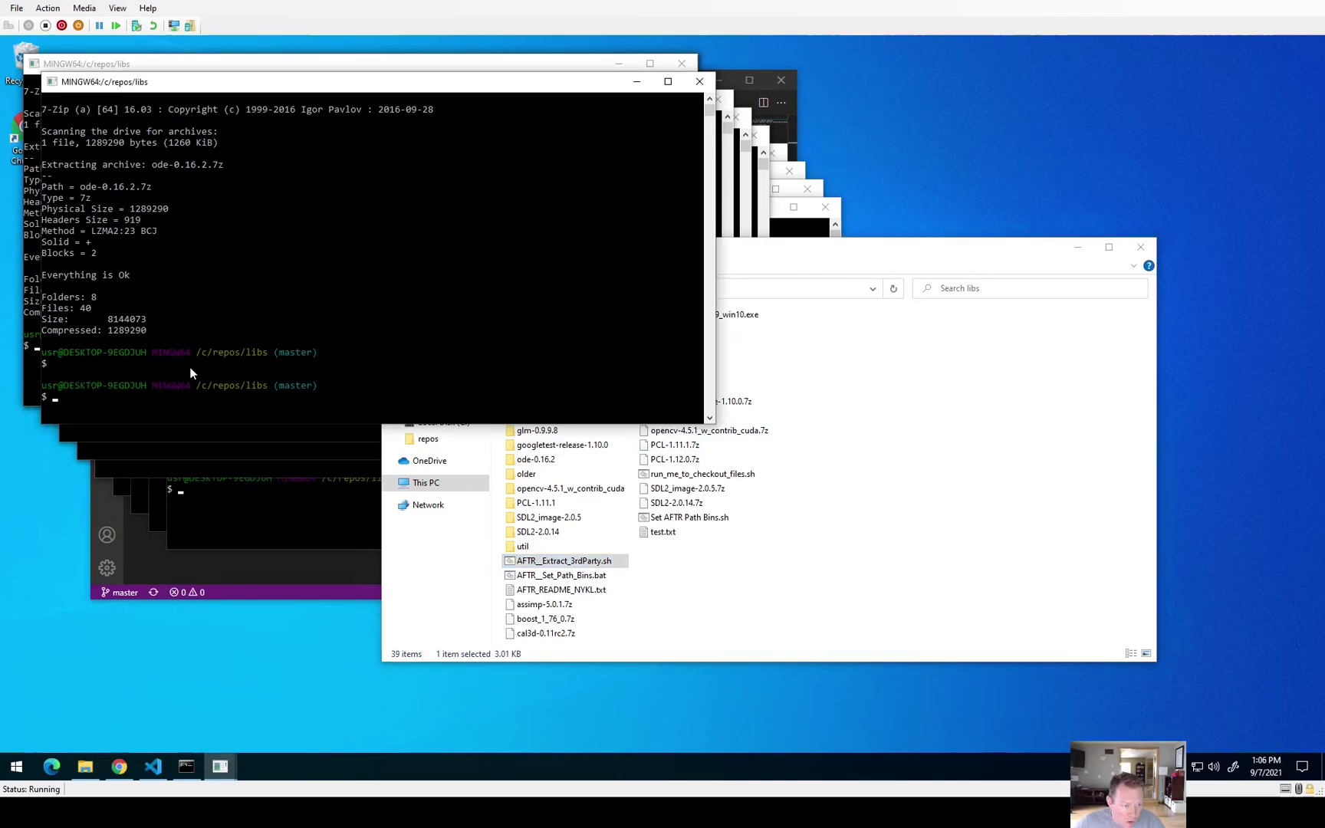
mouse_move(219, 766)
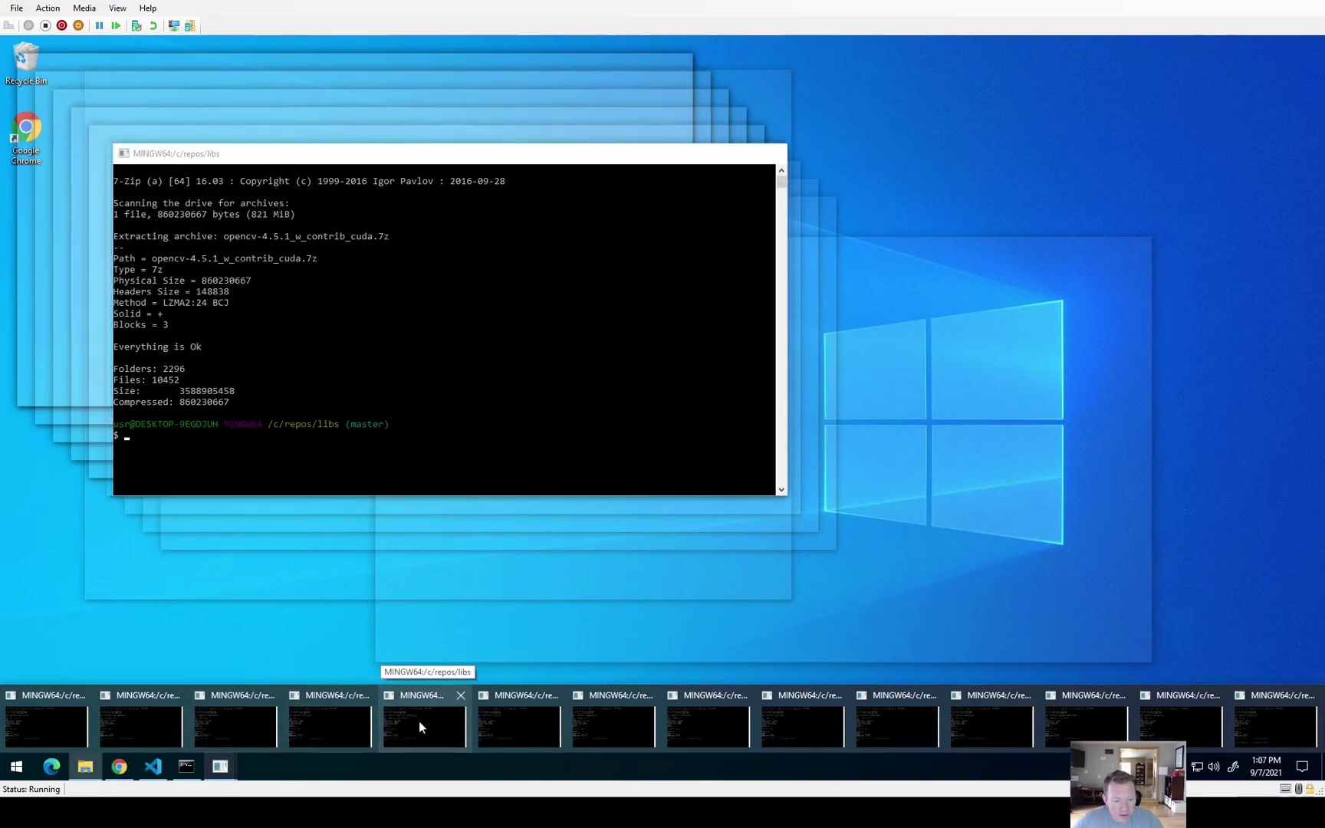
Close all the Git Bash console windows from the taskbar icon
click(220, 766)
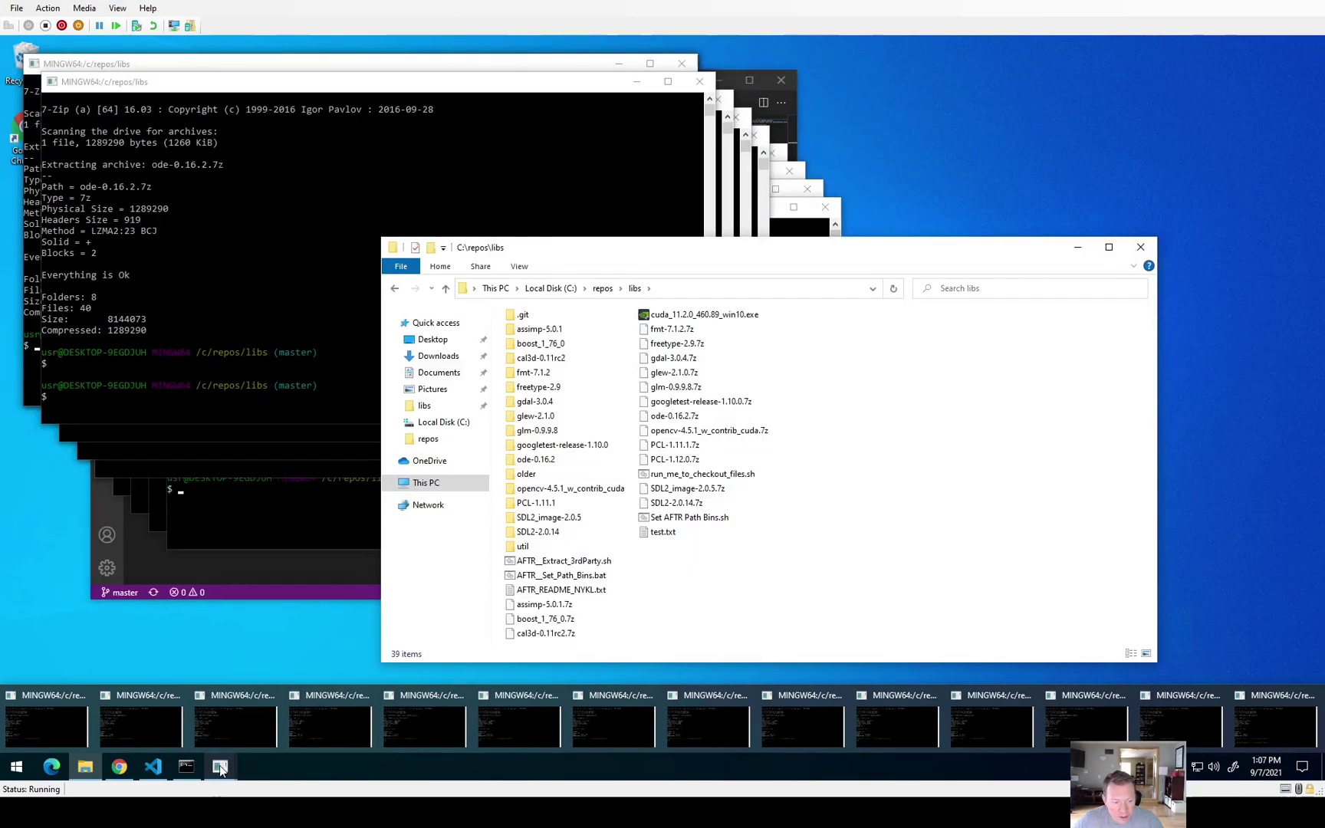
right_click(220, 768)
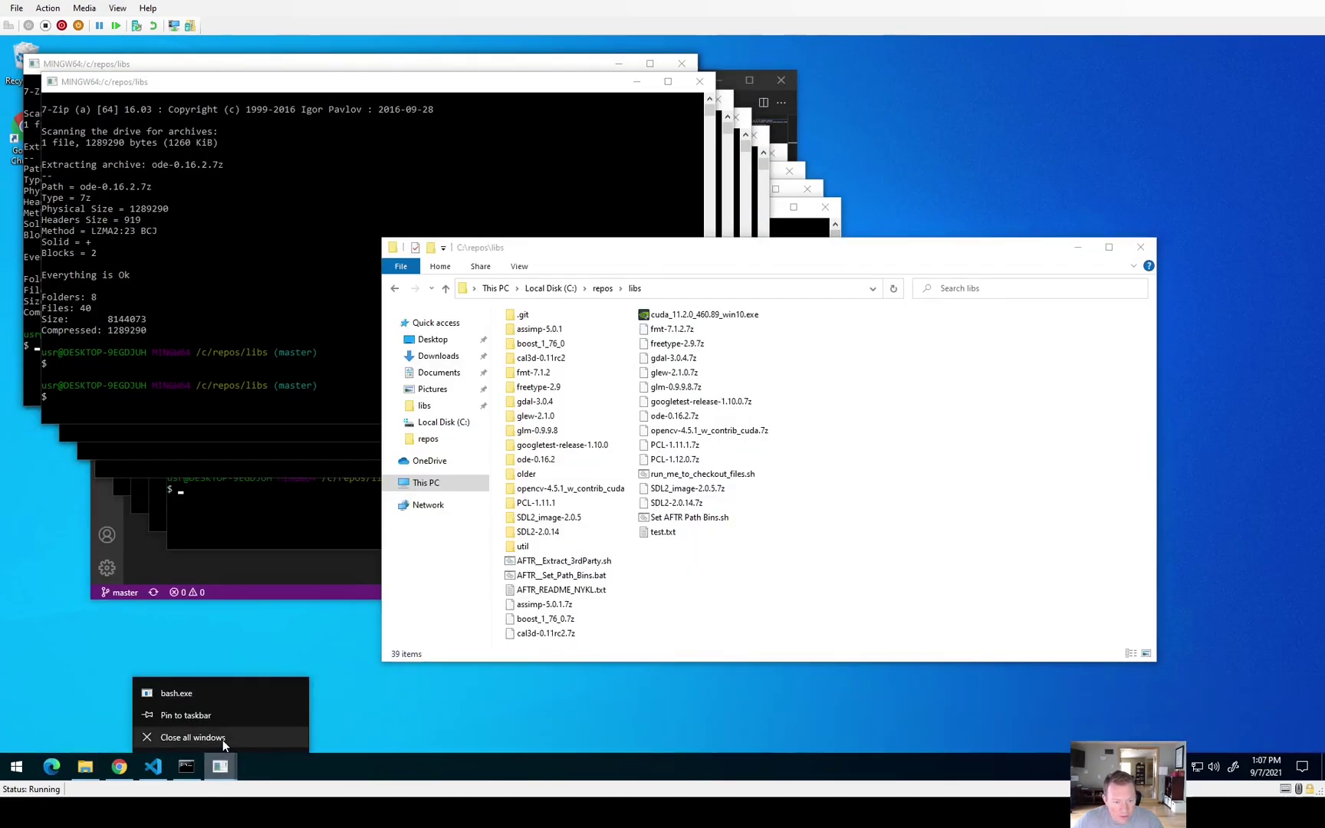
click(193, 737)
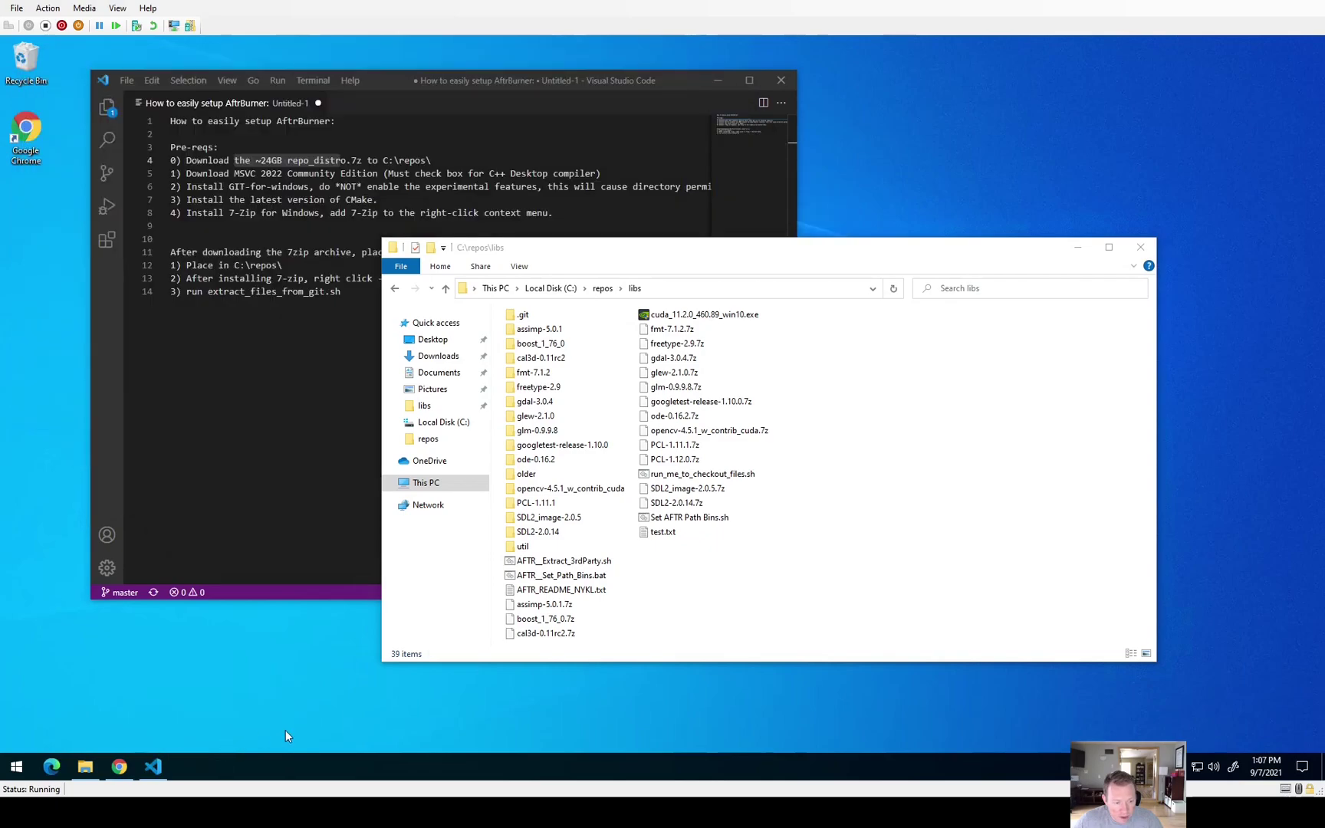
Run AFTR_Set_Path_Bins.bat as administrator to add AFTR_3RD_PARTY_BIN, then open Environment Variables
click(586, 581)
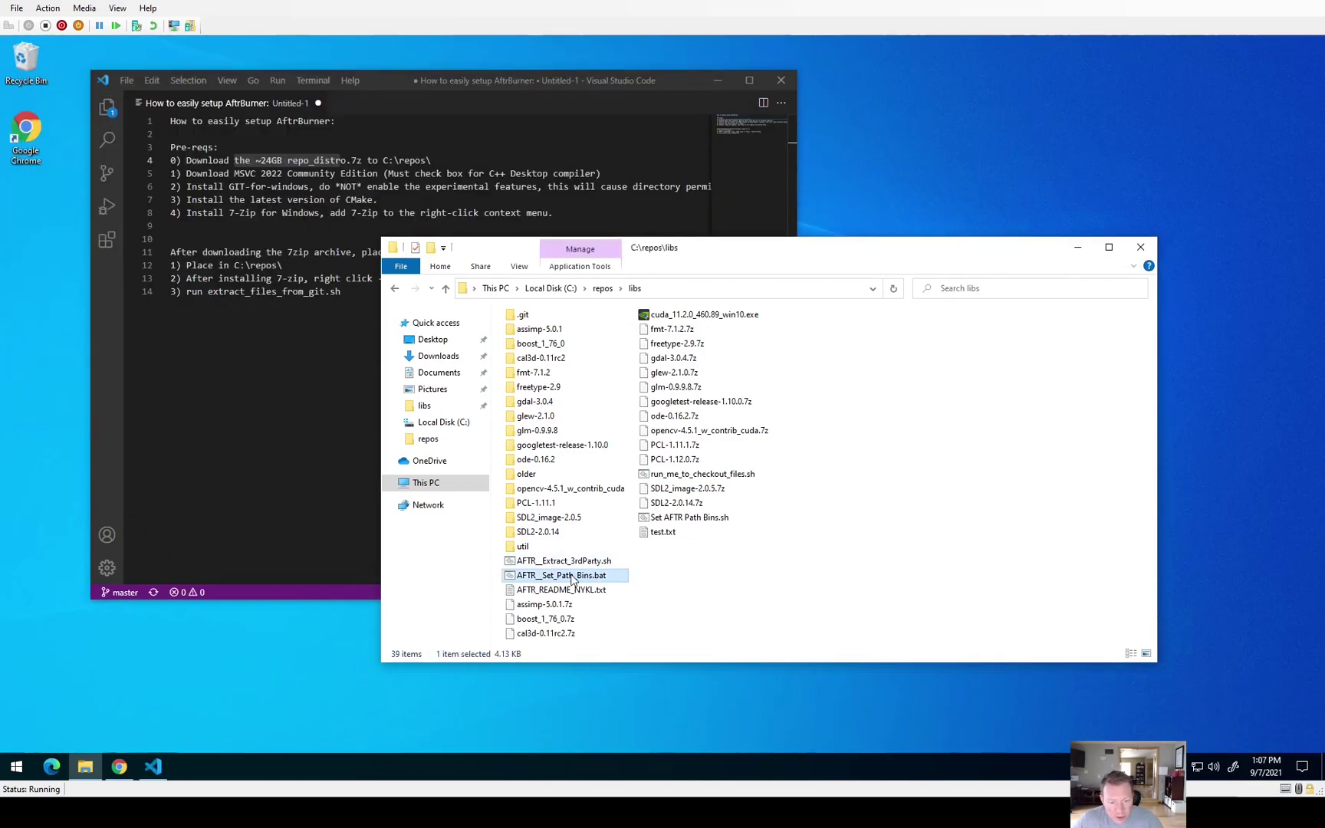
mouse_move(580, 575)
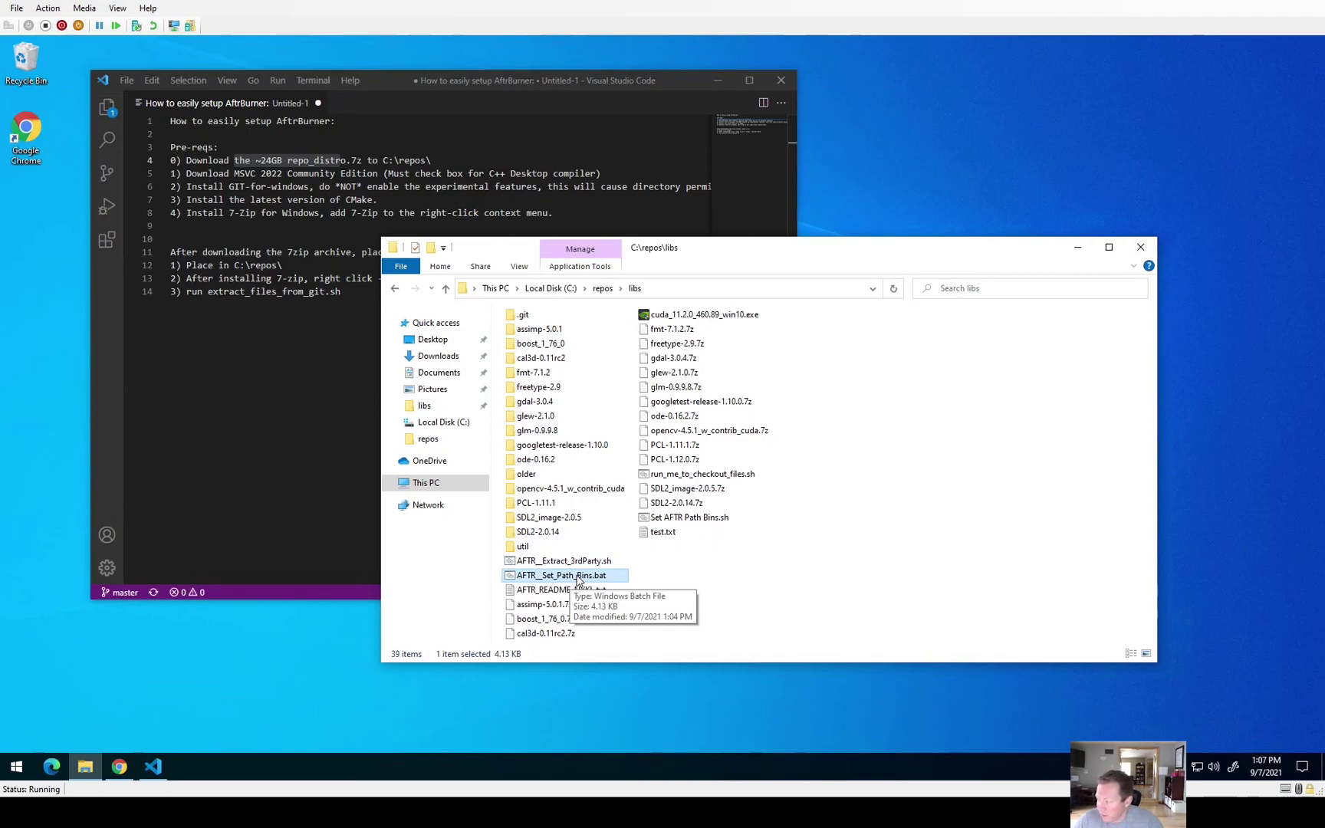
right_click(578, 580)
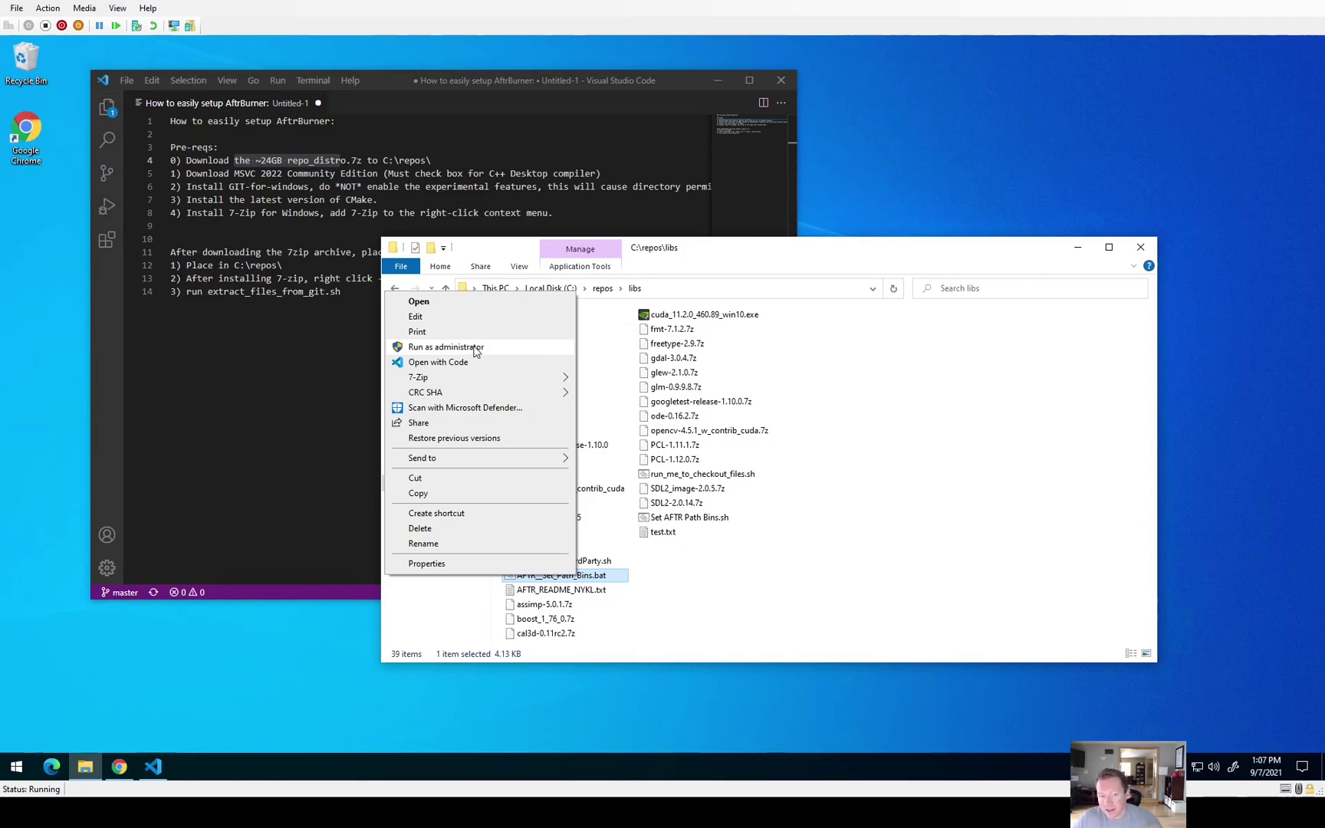
click(475, 348)
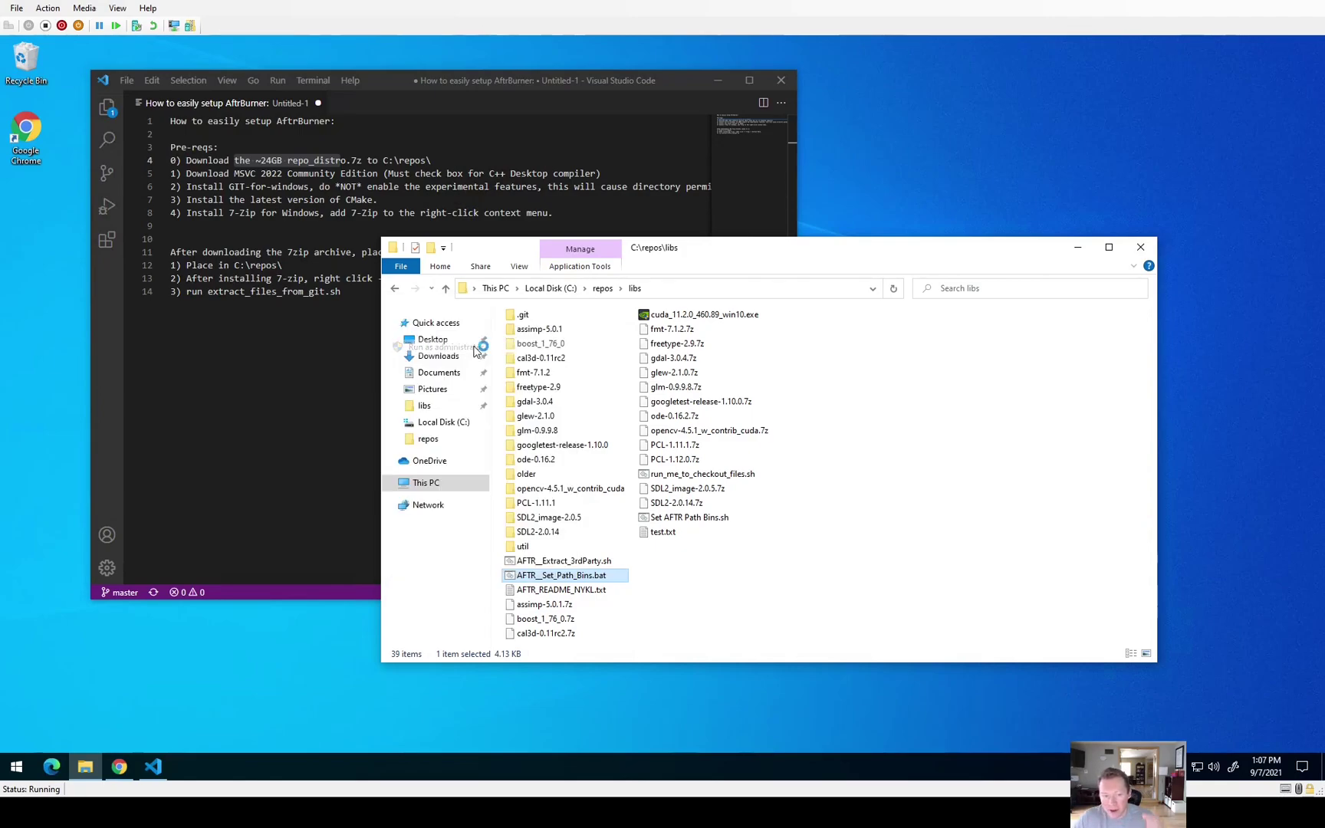
click(585, 489)
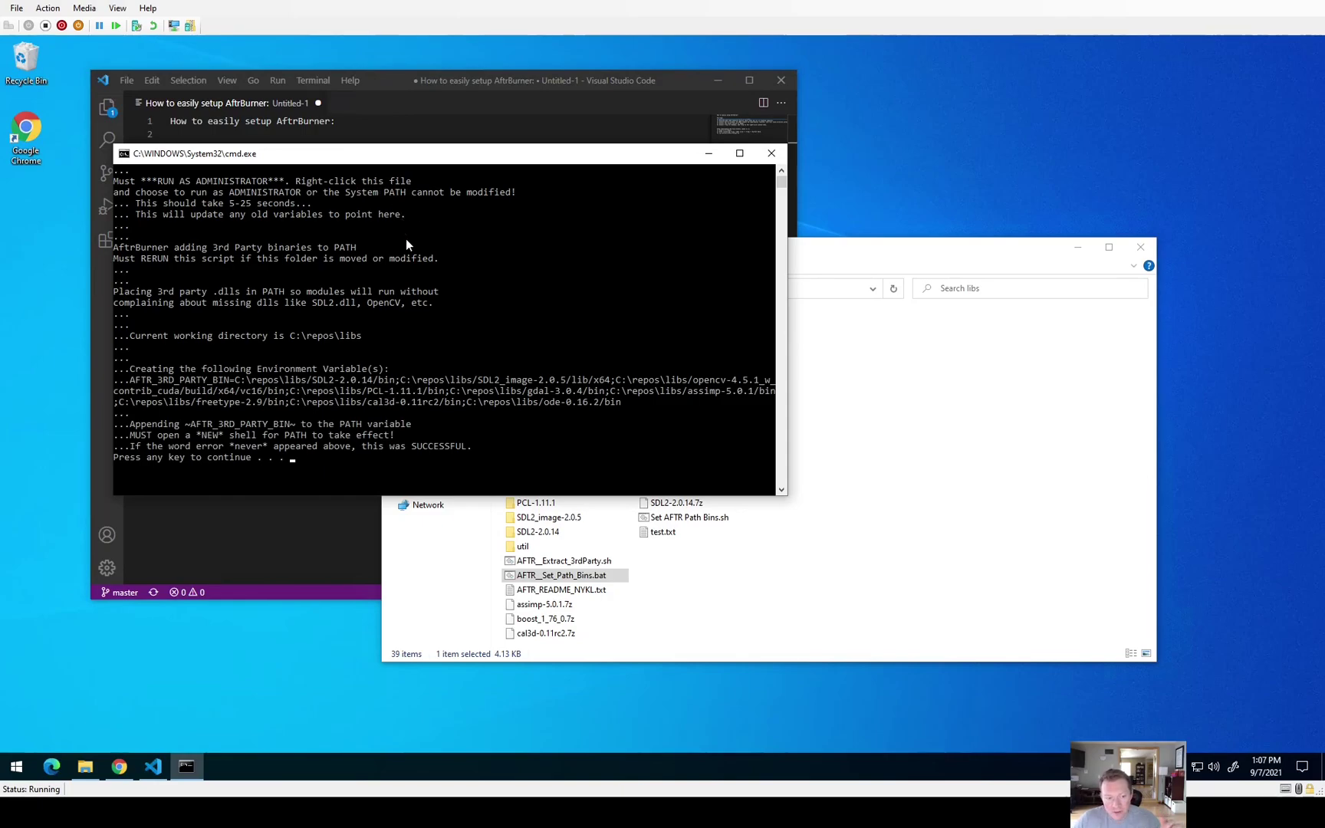
key(space)
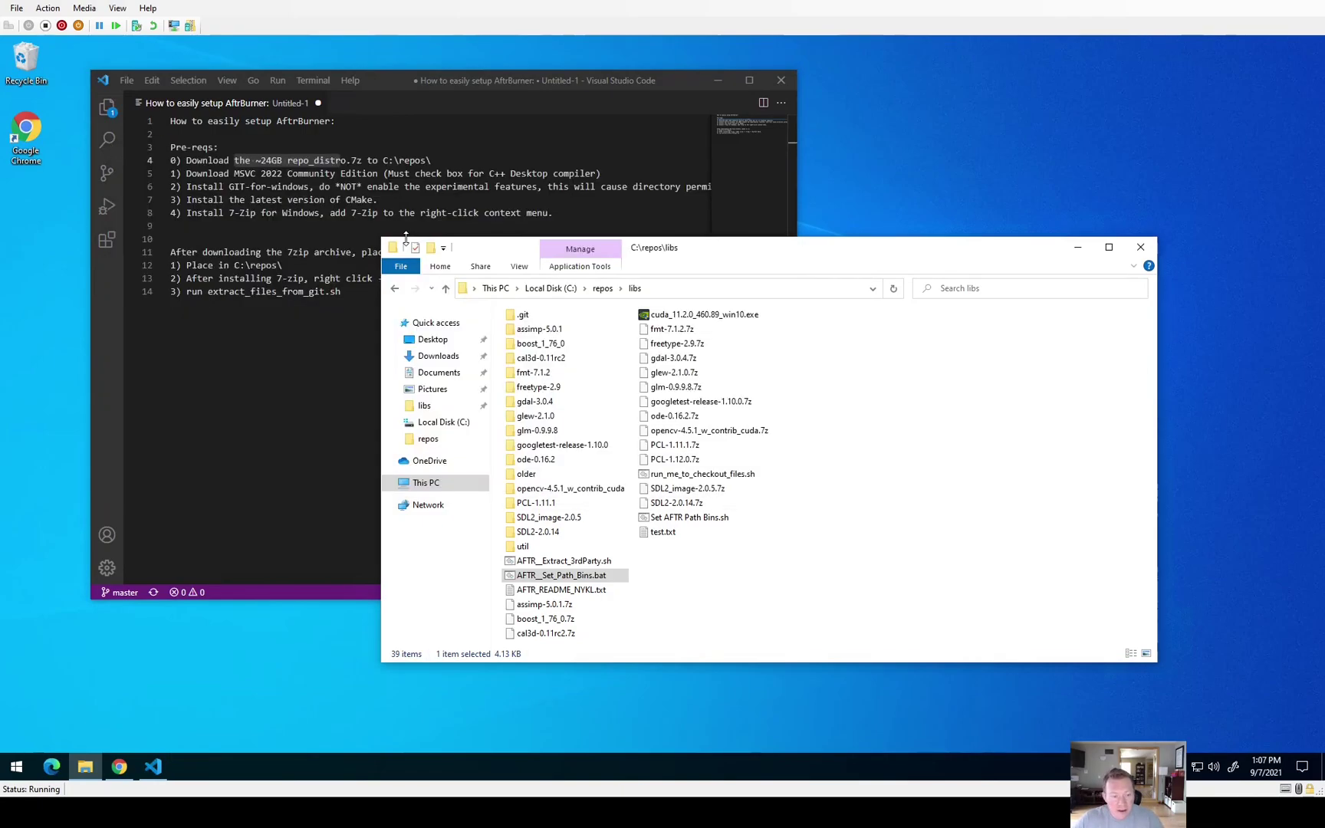
key(super)
text(env)
key(Return)
click(348, 431)
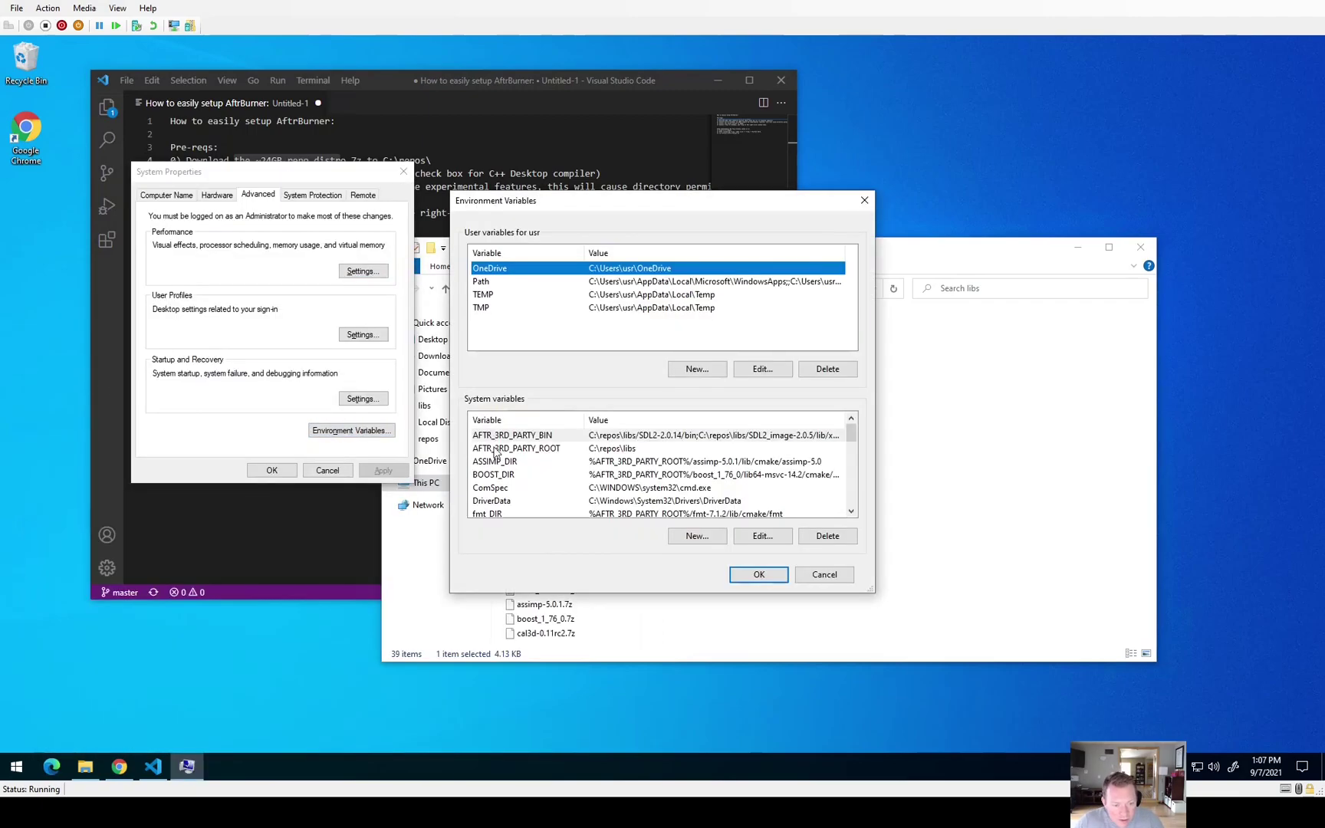
drag(875, 591, 1260, 714)
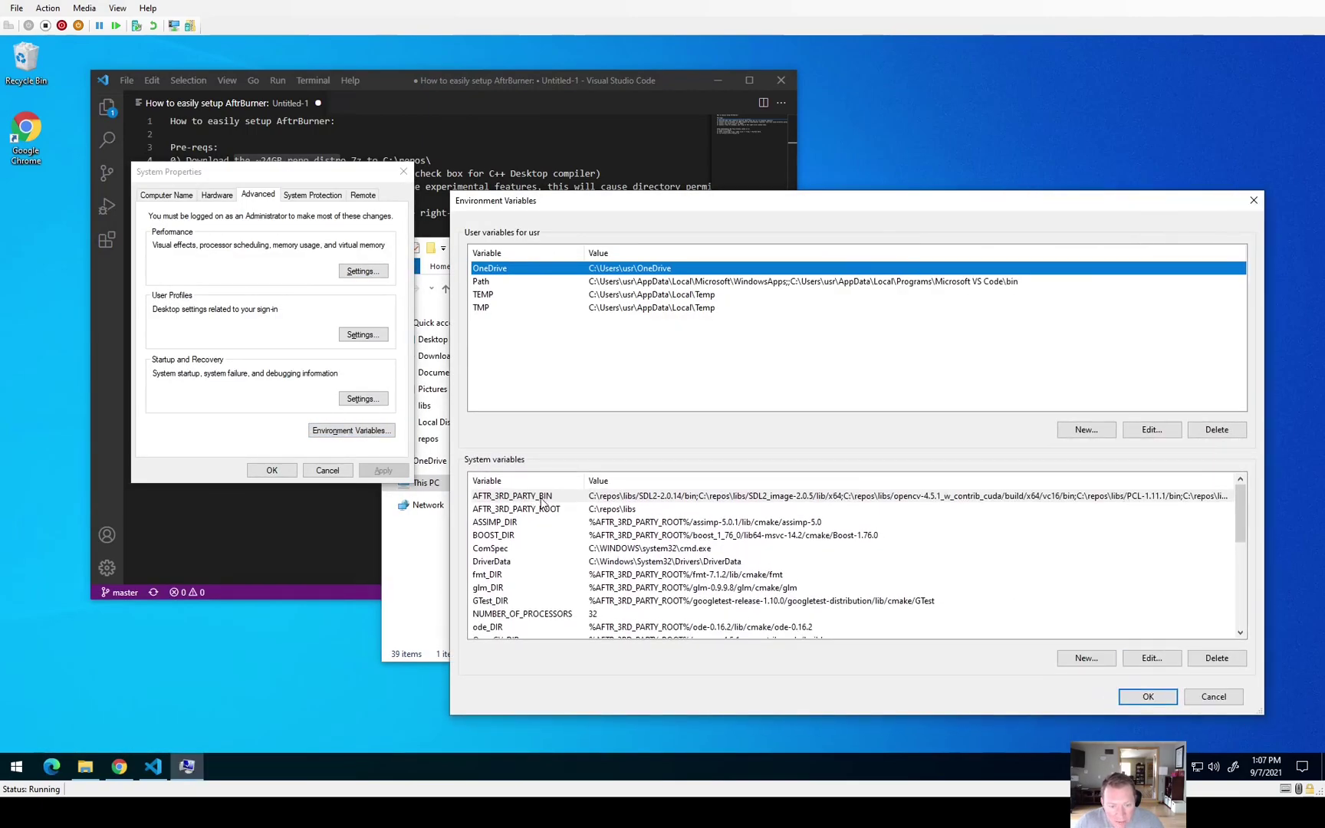
double_click(616, 501)
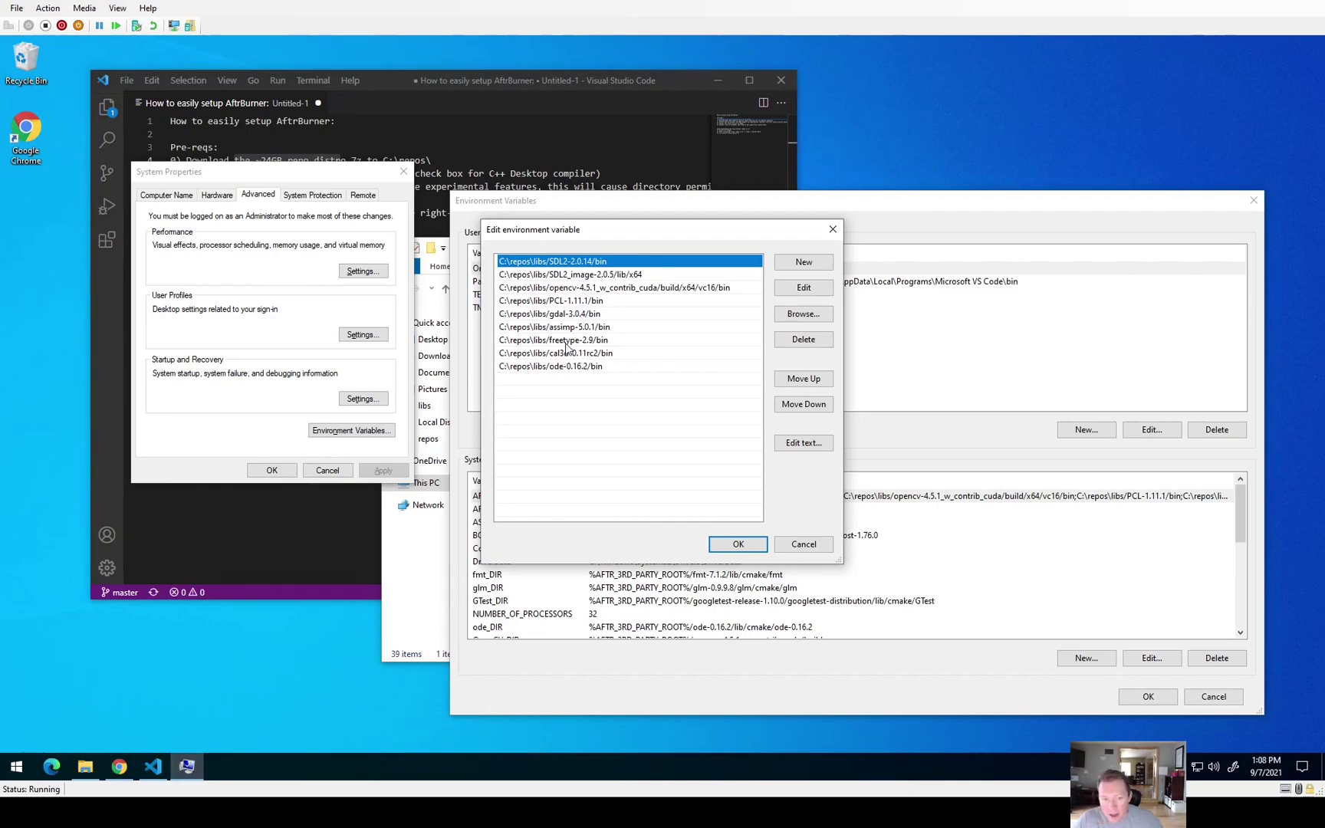
key(Return)
click(487, 574)
scroll(502, 575, down, 1)
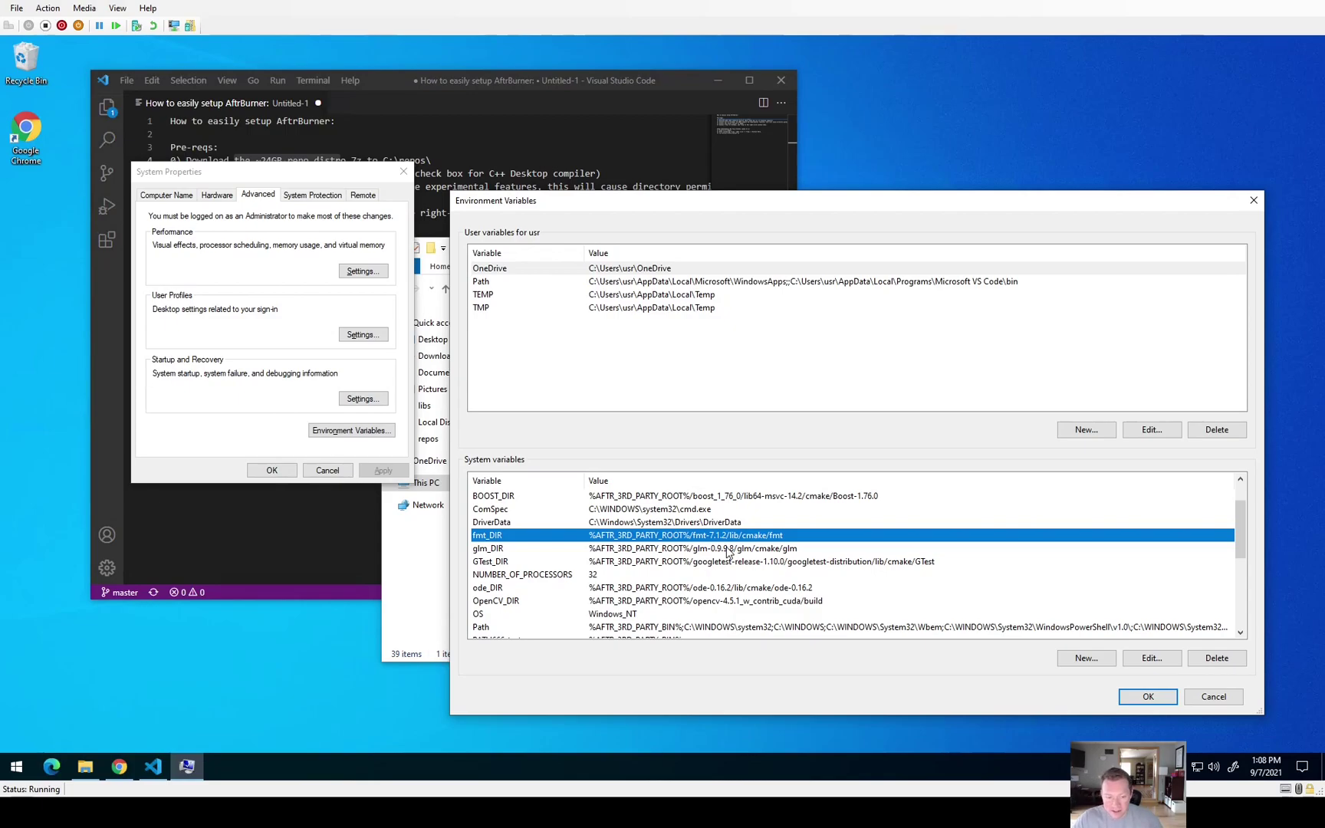
click(507, 548)
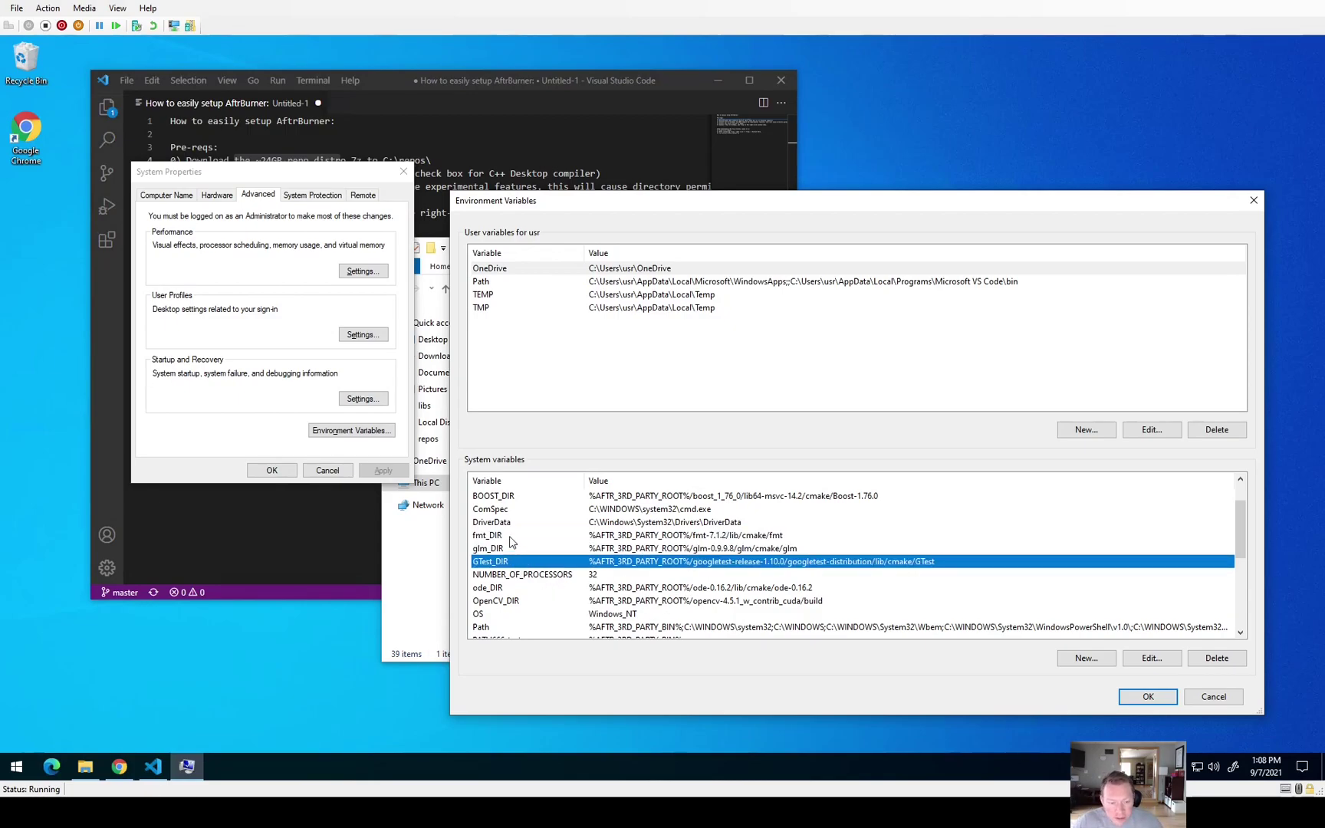
click(512, 536)
scroll(505, 560, down, 1)
click(504, 560)
click(504, 551)
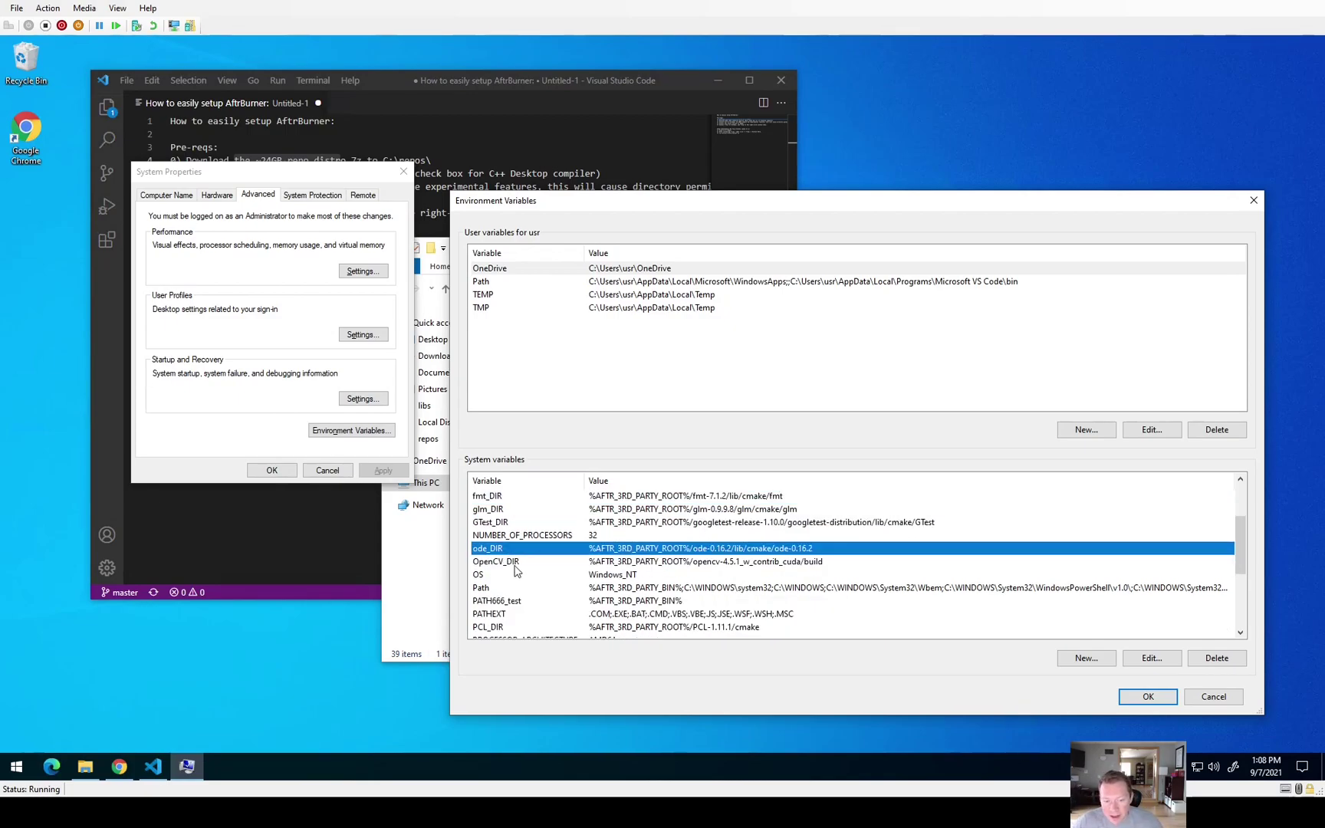
click(513, 564)
scroll(513, 566, down, 1)
click(499, 589)
scroll(499, 590, down, 2)
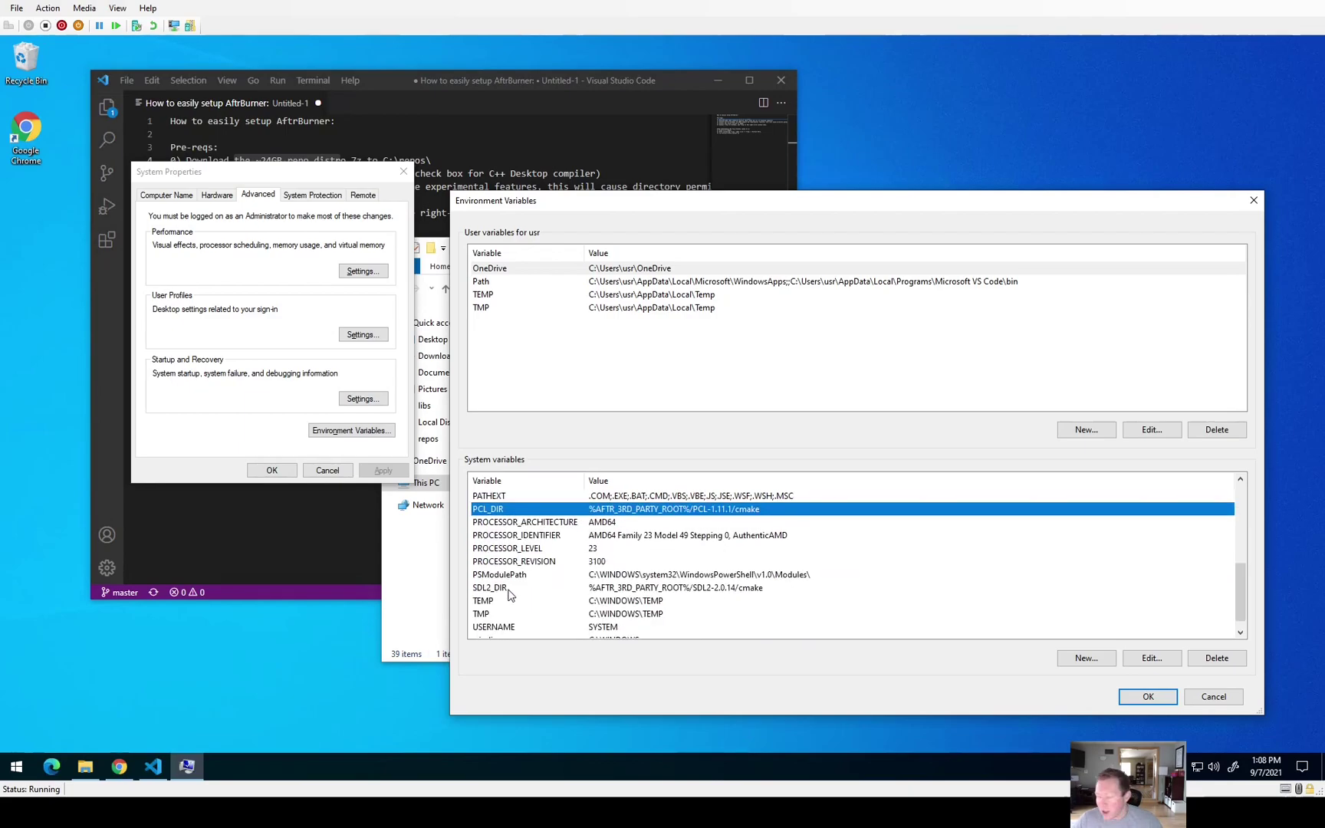
Close the system settings windows and run BUILD 64 BIT MSVC 2022.bat in C:\repos\aburn\engine
click(1152, 699)
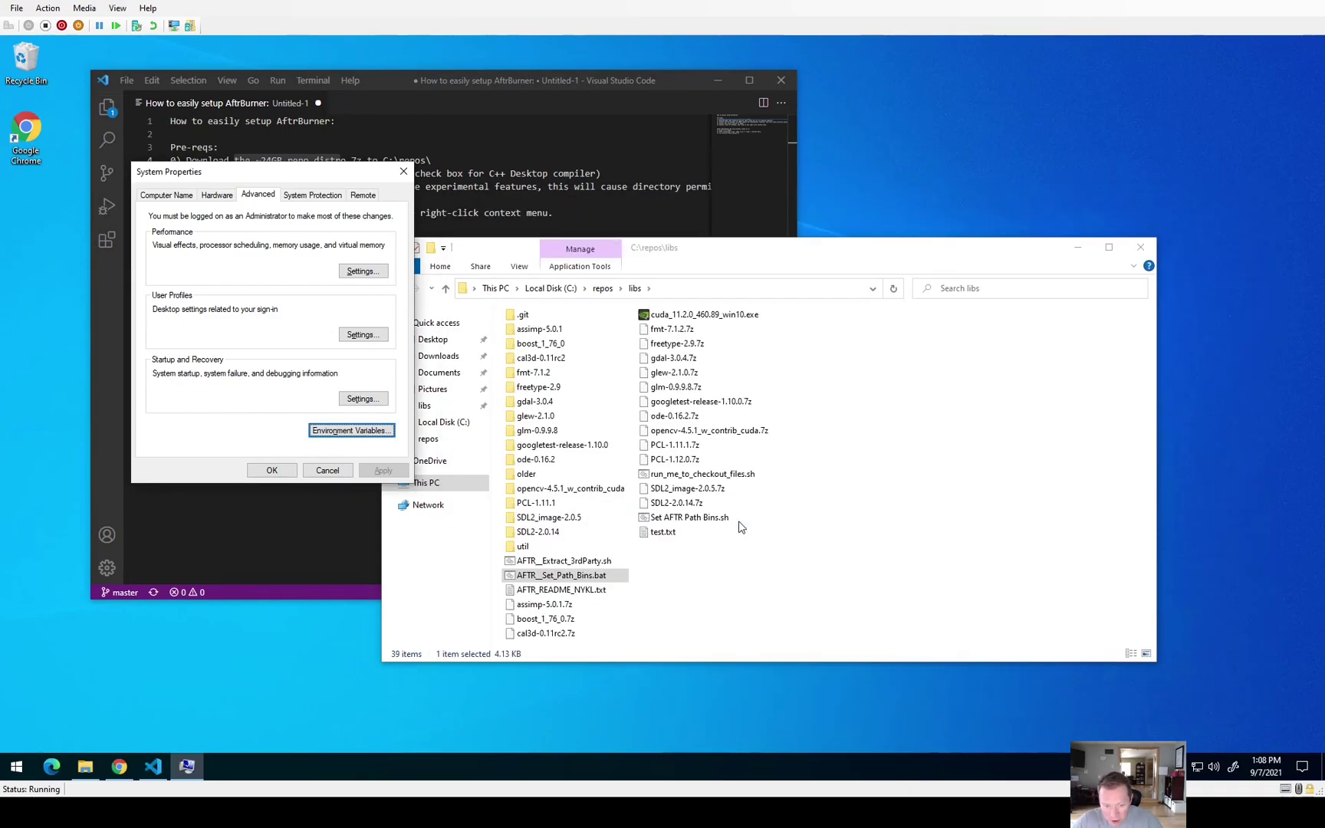
click(611, 290)
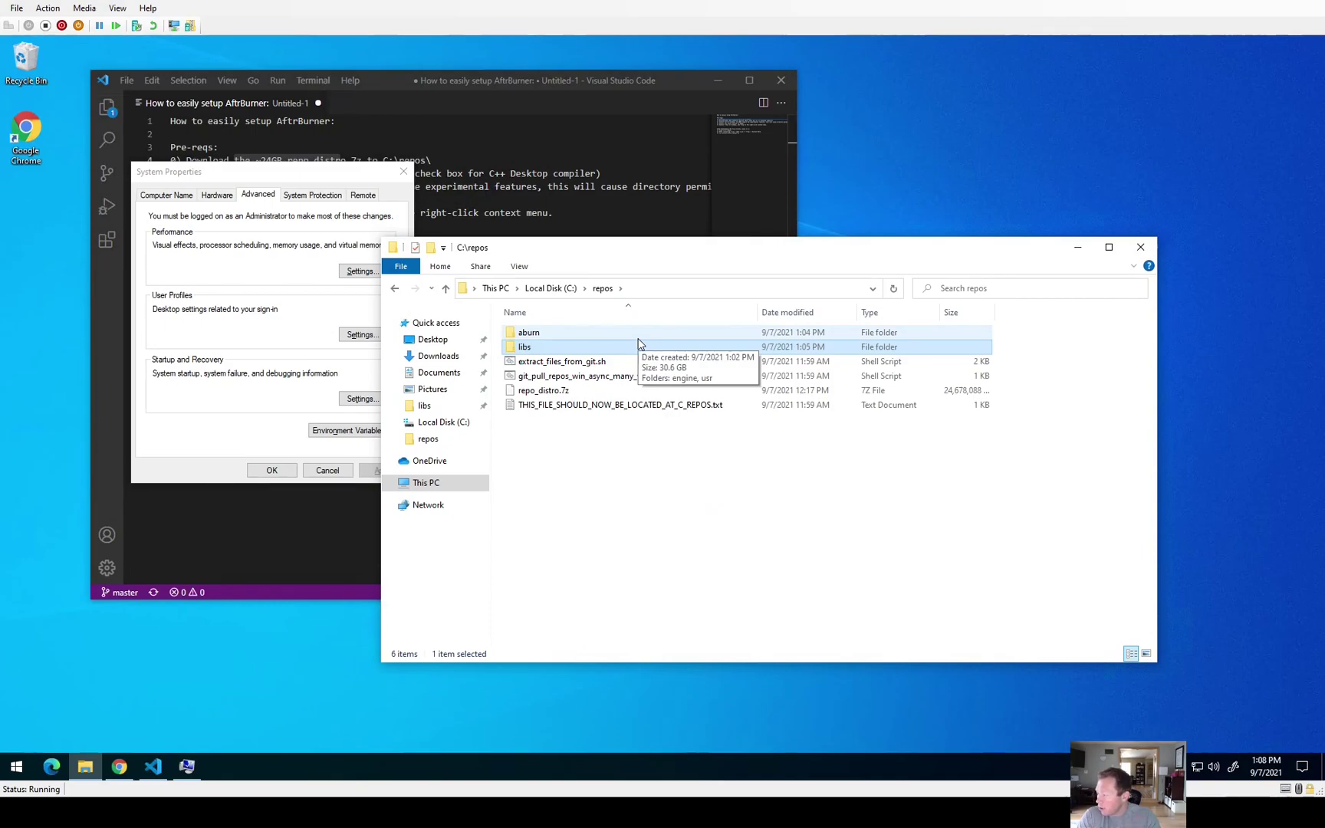
double_click(545, 338)
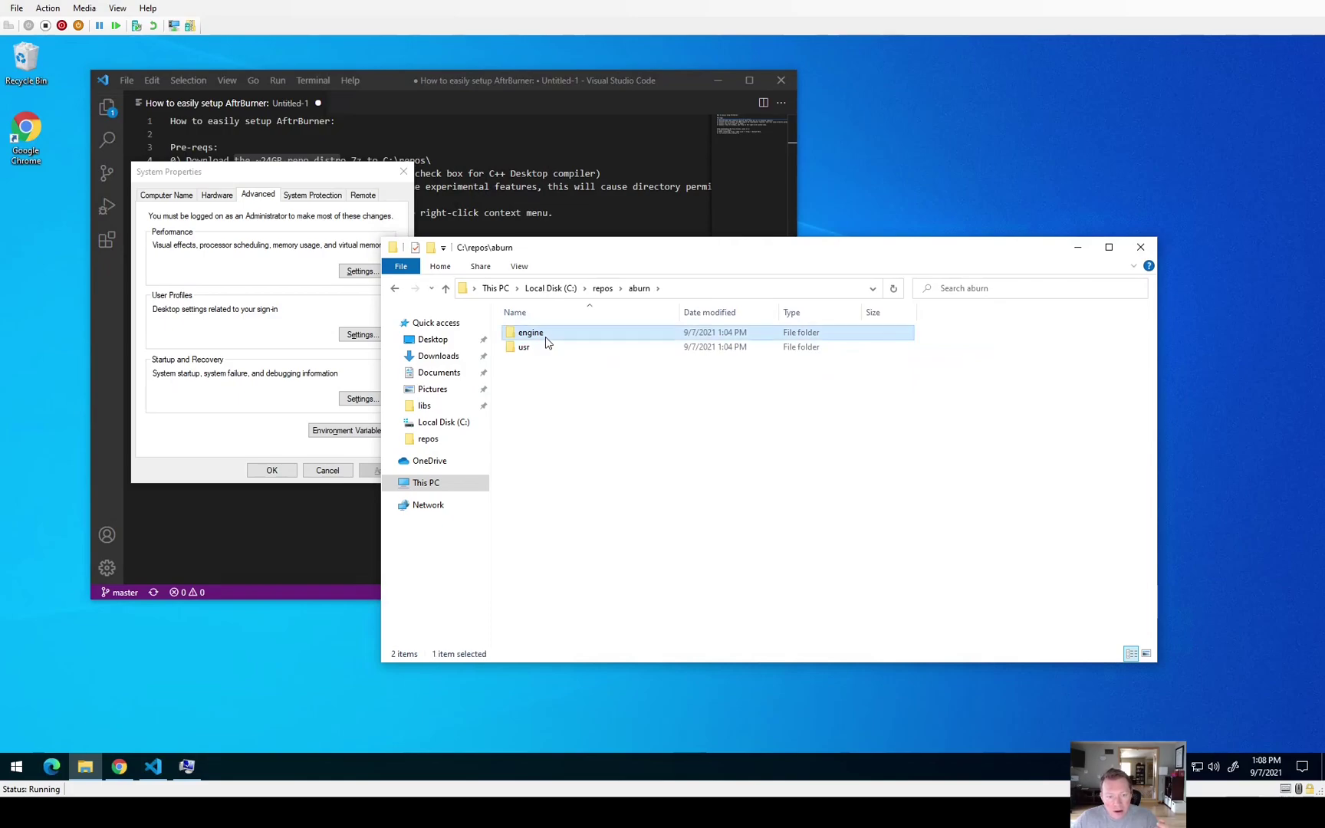
double_click(544, 337)
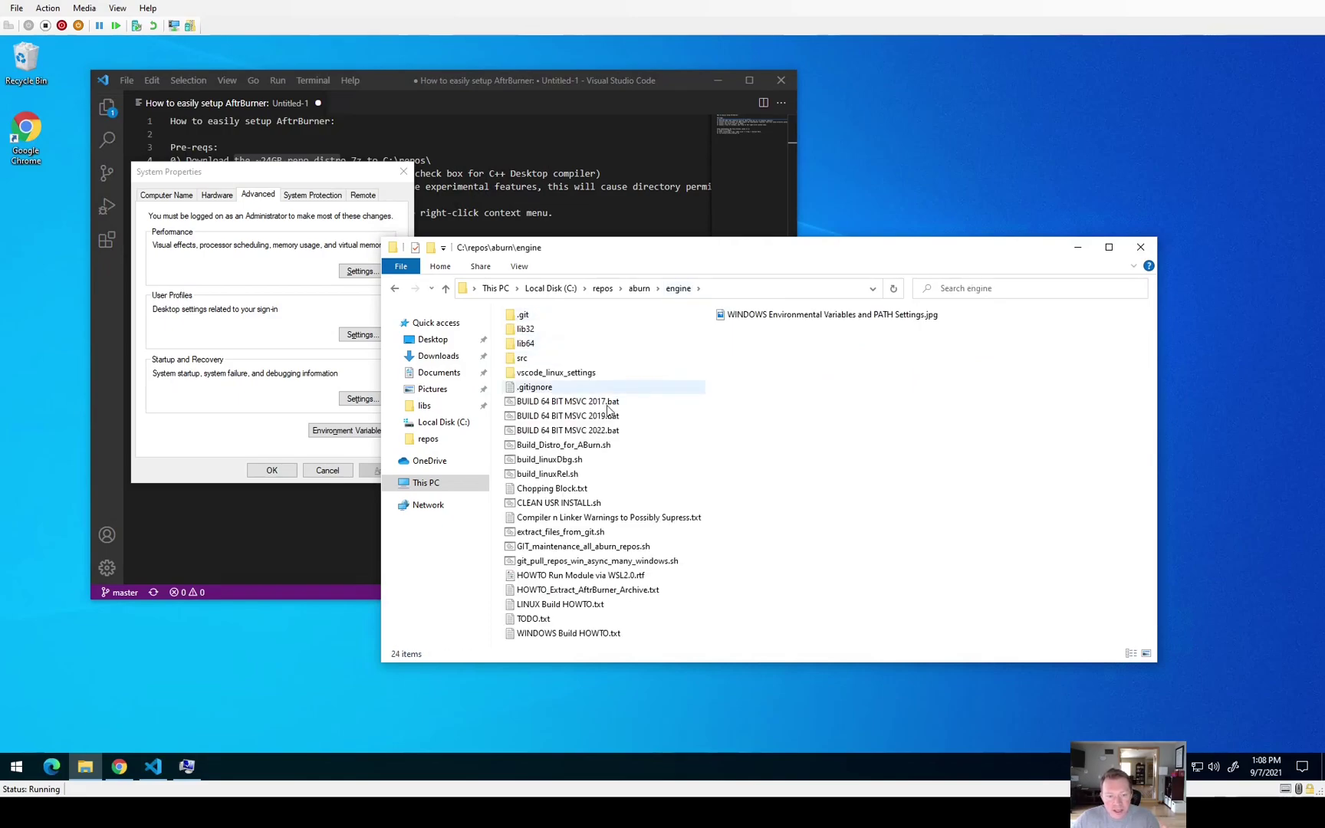
click(335, 474)
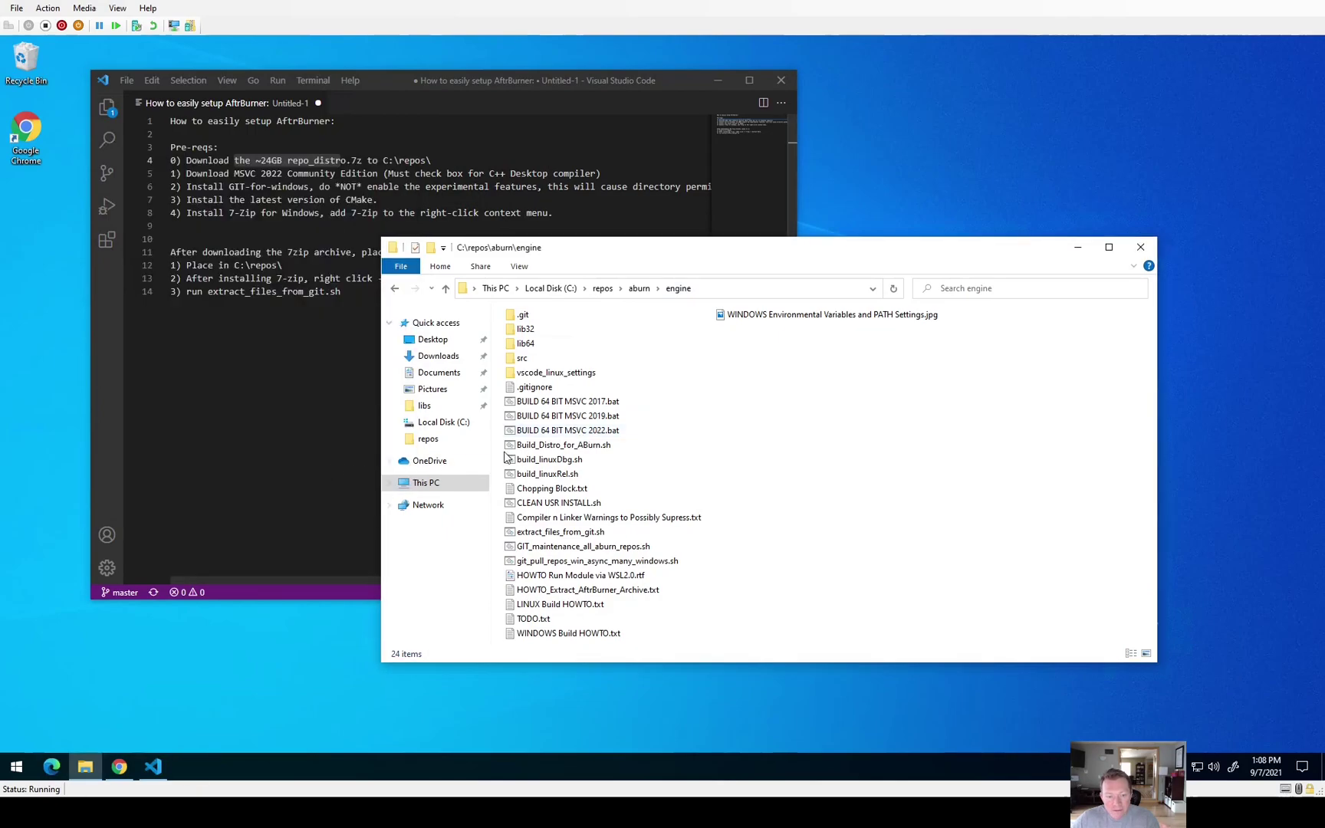
click(565, 432)
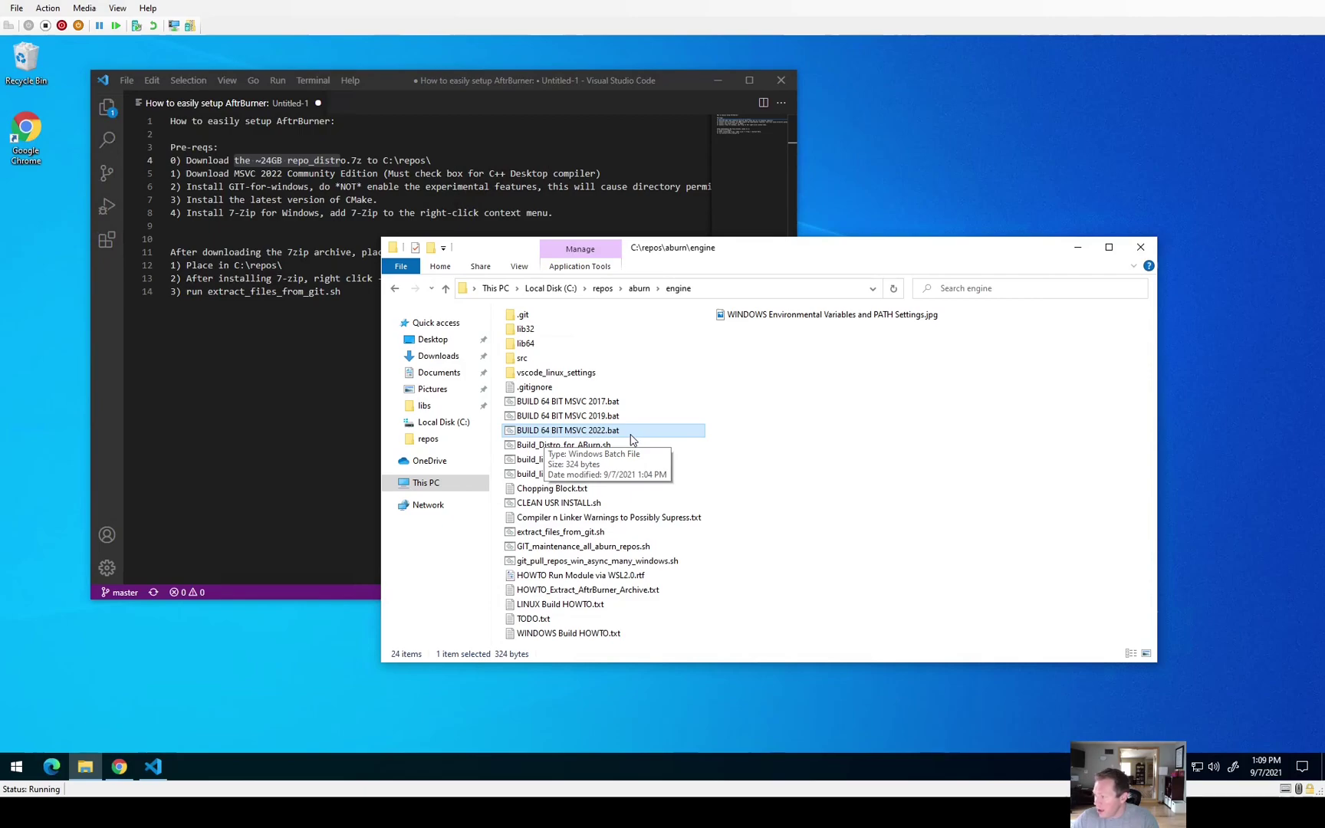
double_click(630, 435)
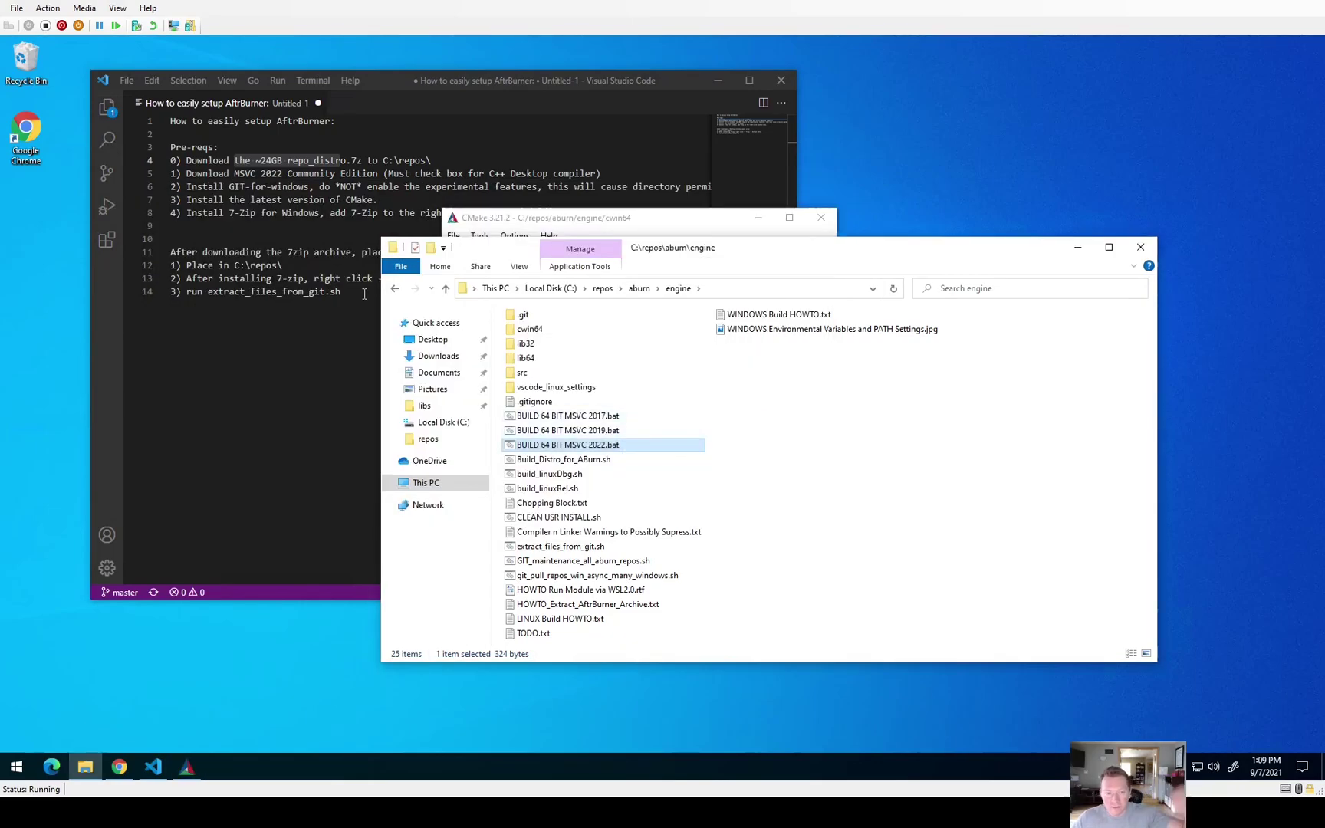
Maximize CMake GUI, then configure and generate the Visual Studio 17 2022 build
double_click(587, 218)
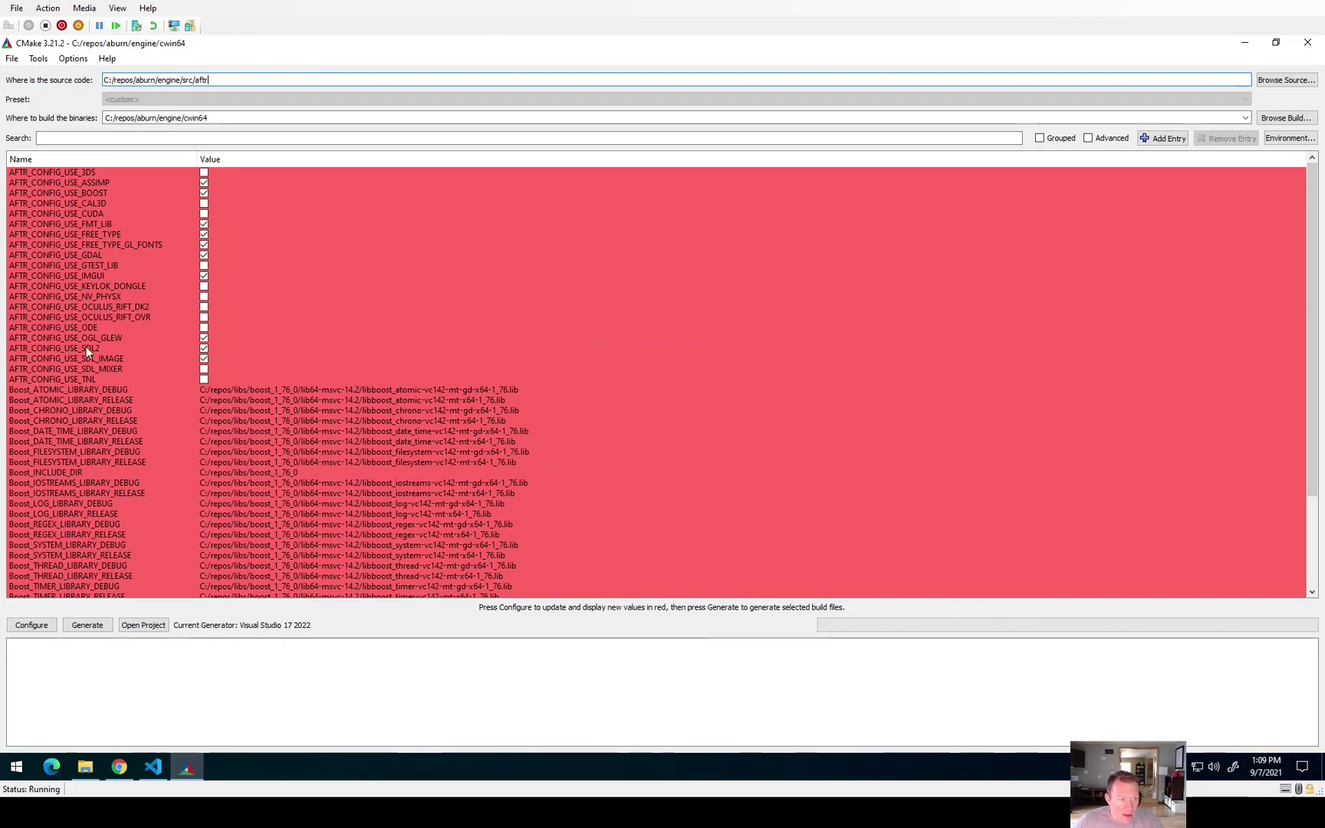
click(31, 626)
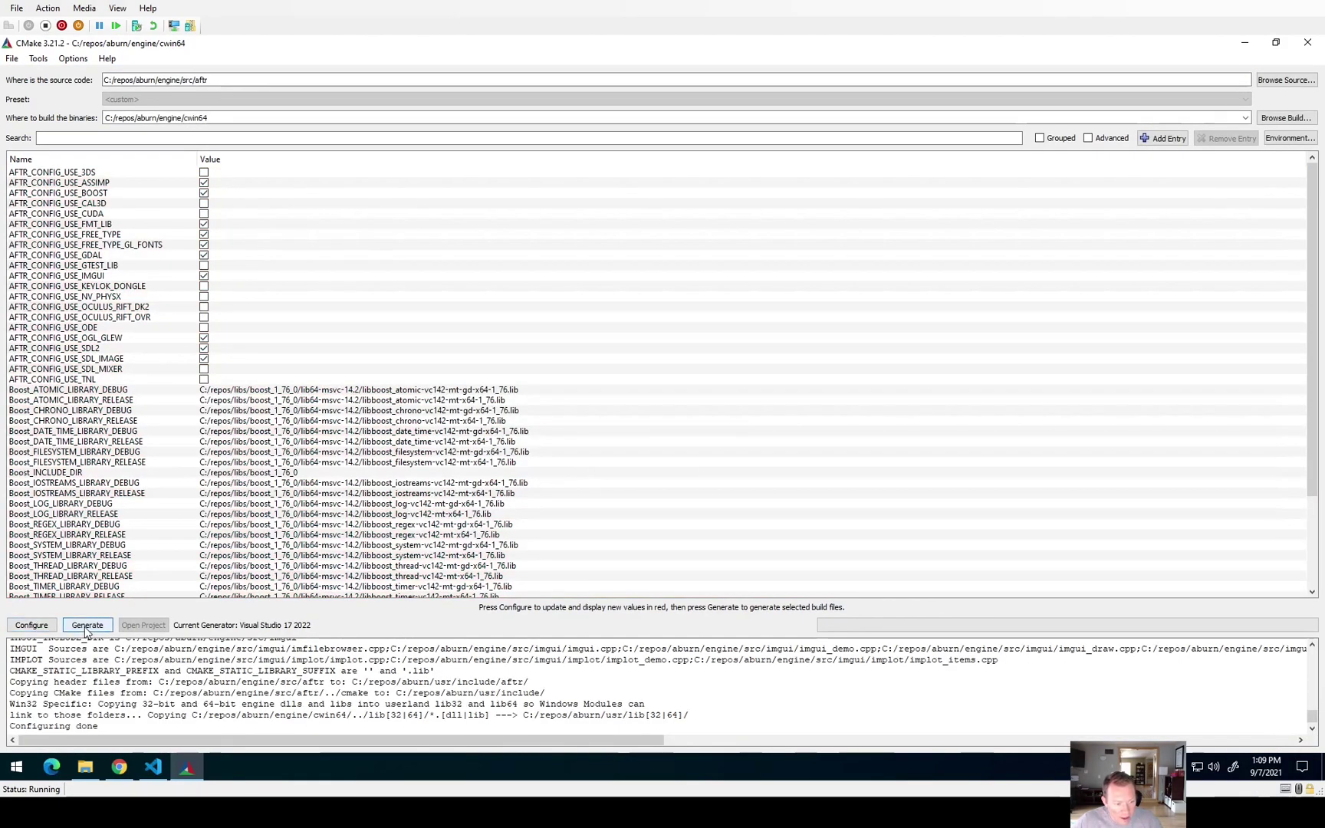
click(87, 627)
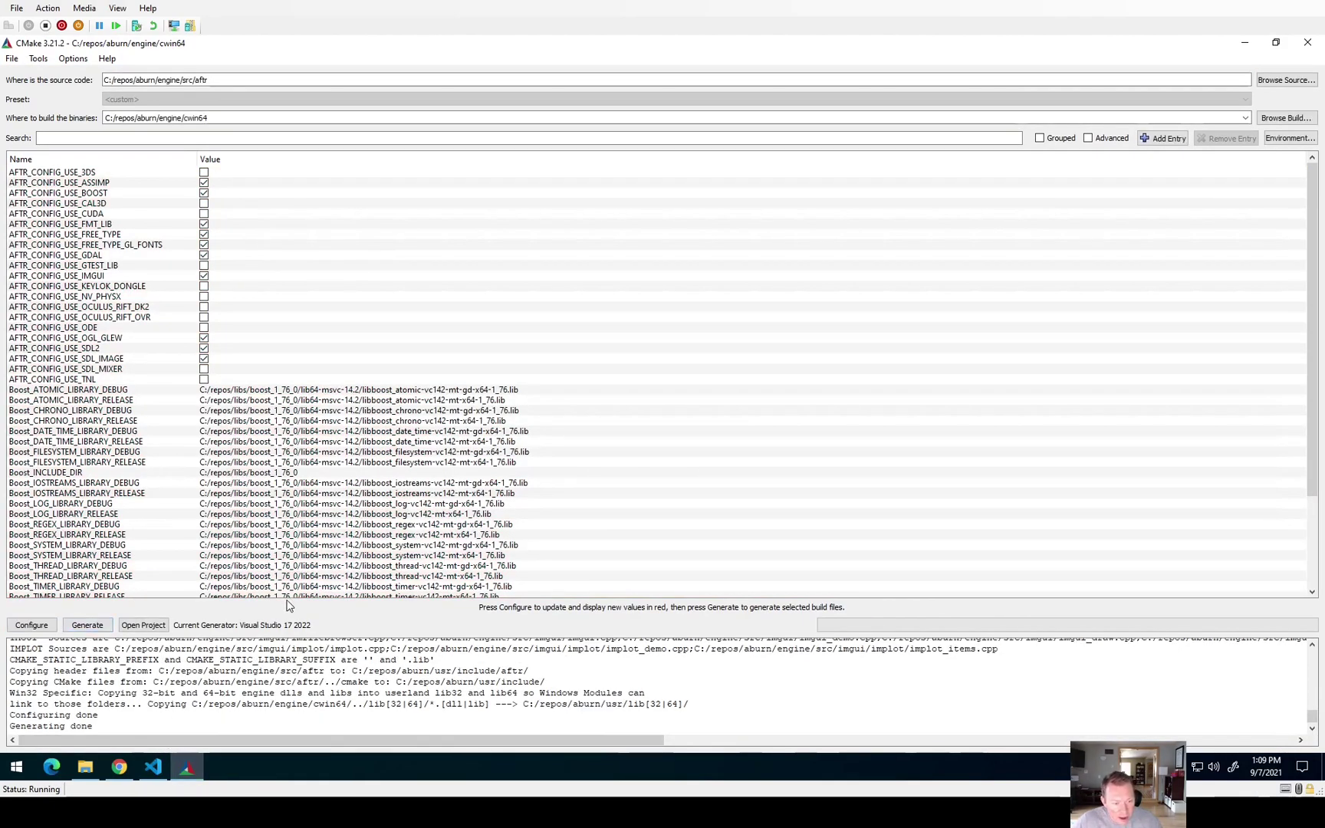
drag(295, 633, 288, 546)
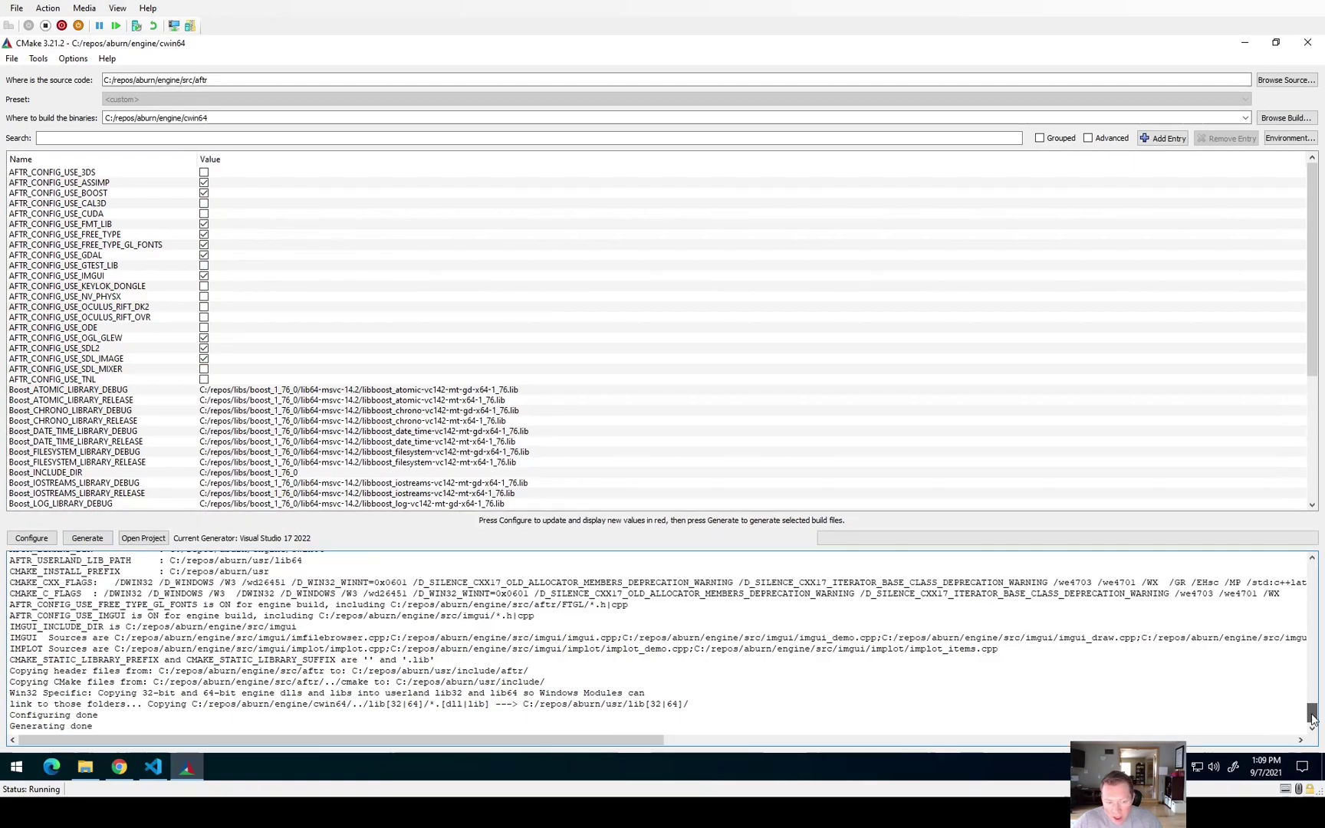
mouse_move(1312, 713)
mouse_down()
mouse_move(1308, 598)
mouse_move(1309, 712)
mouse_up()
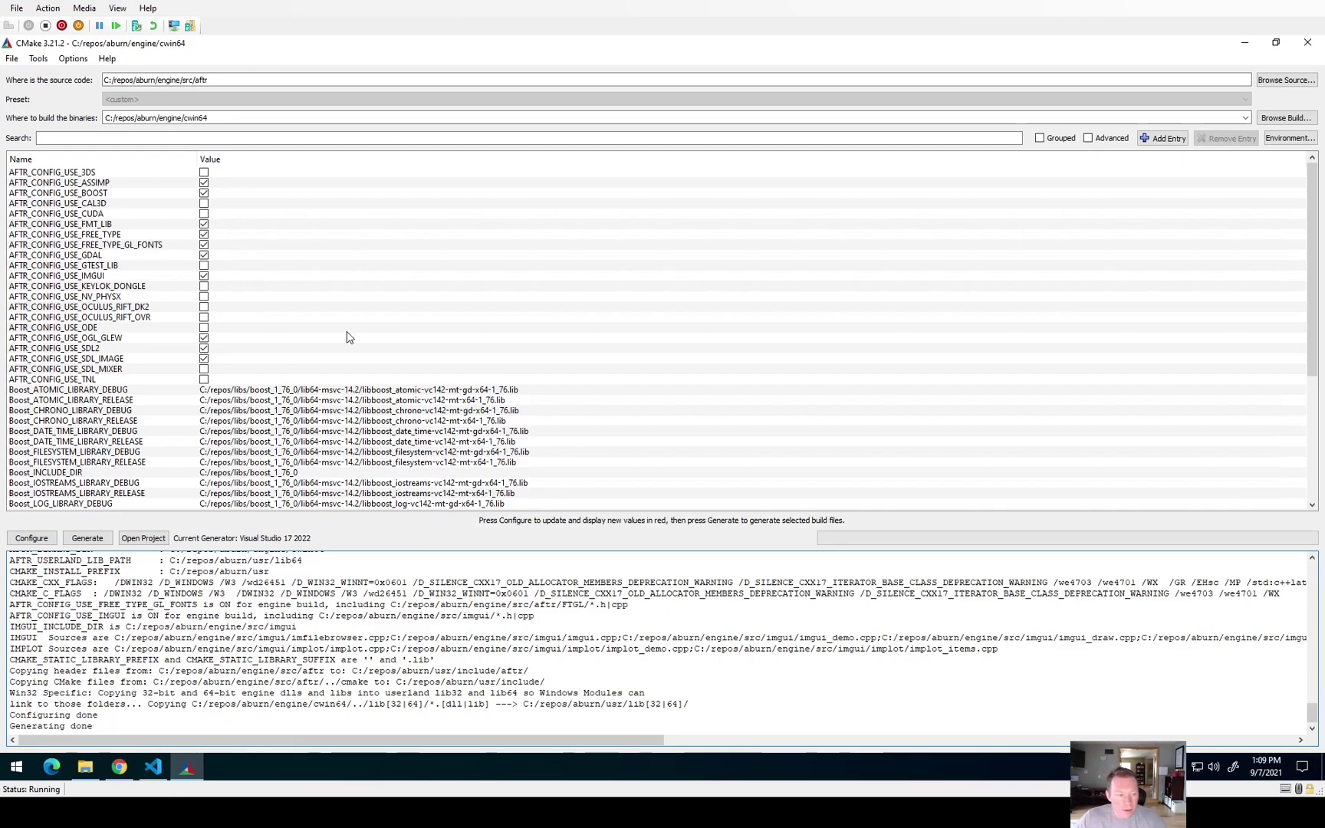
scroll(136, 446, down, 5)
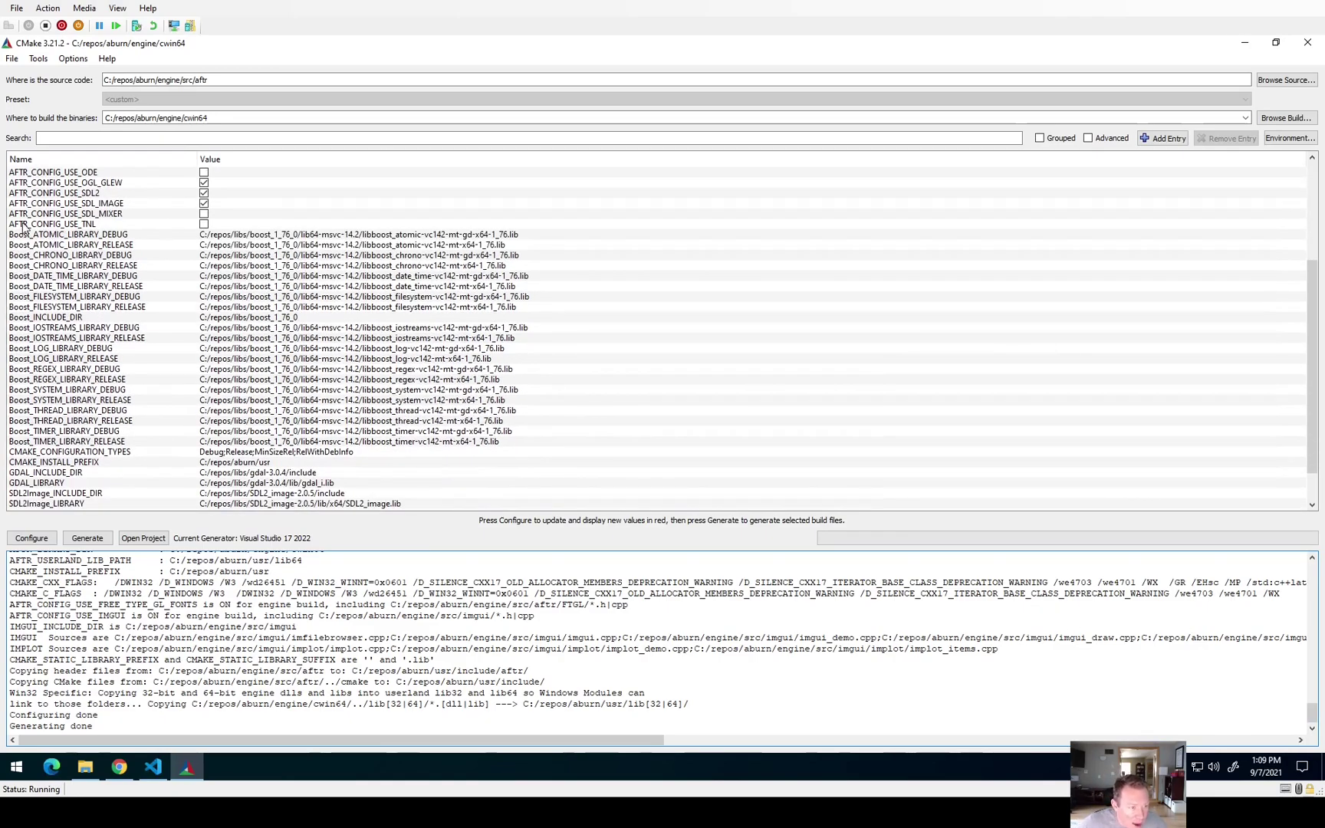
scroll(292, 250, down, 2)
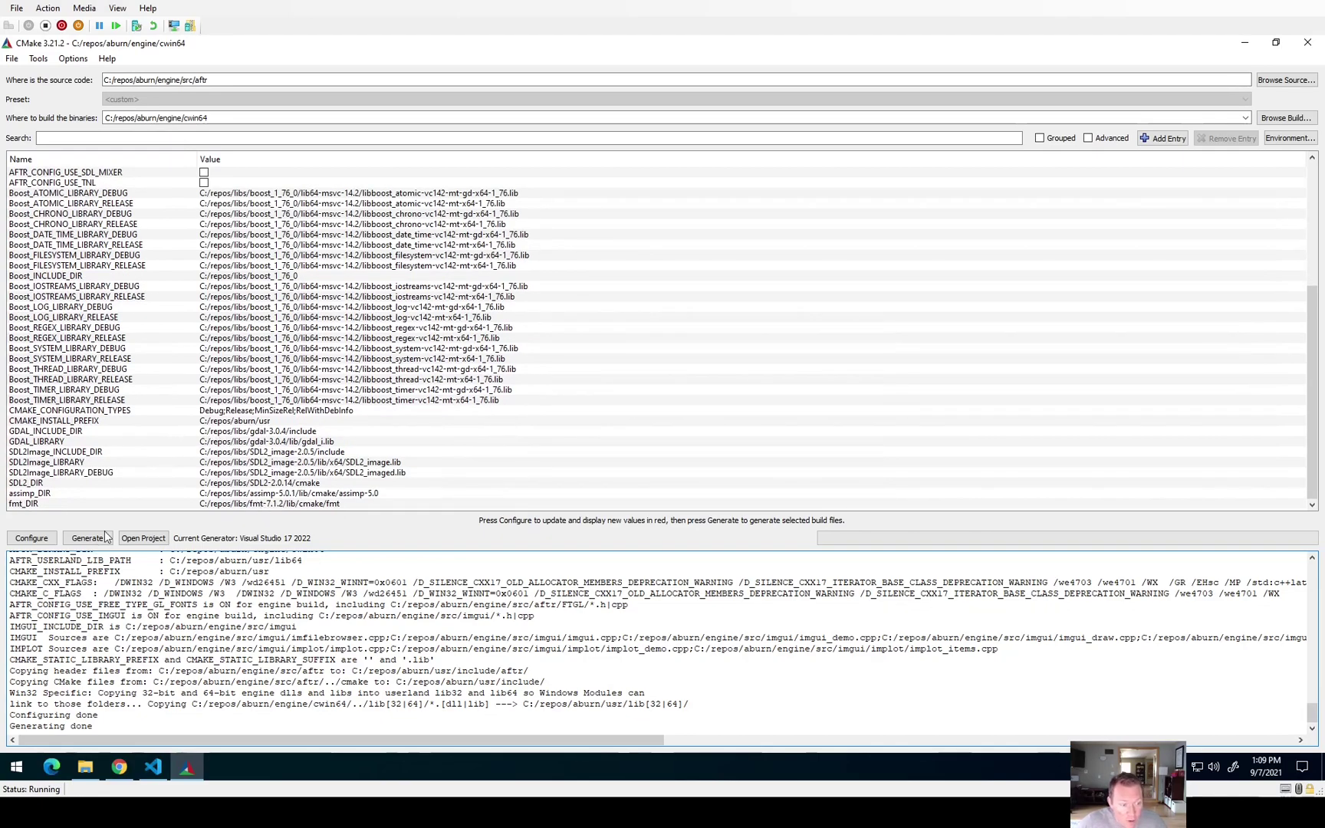
click(83, 765)
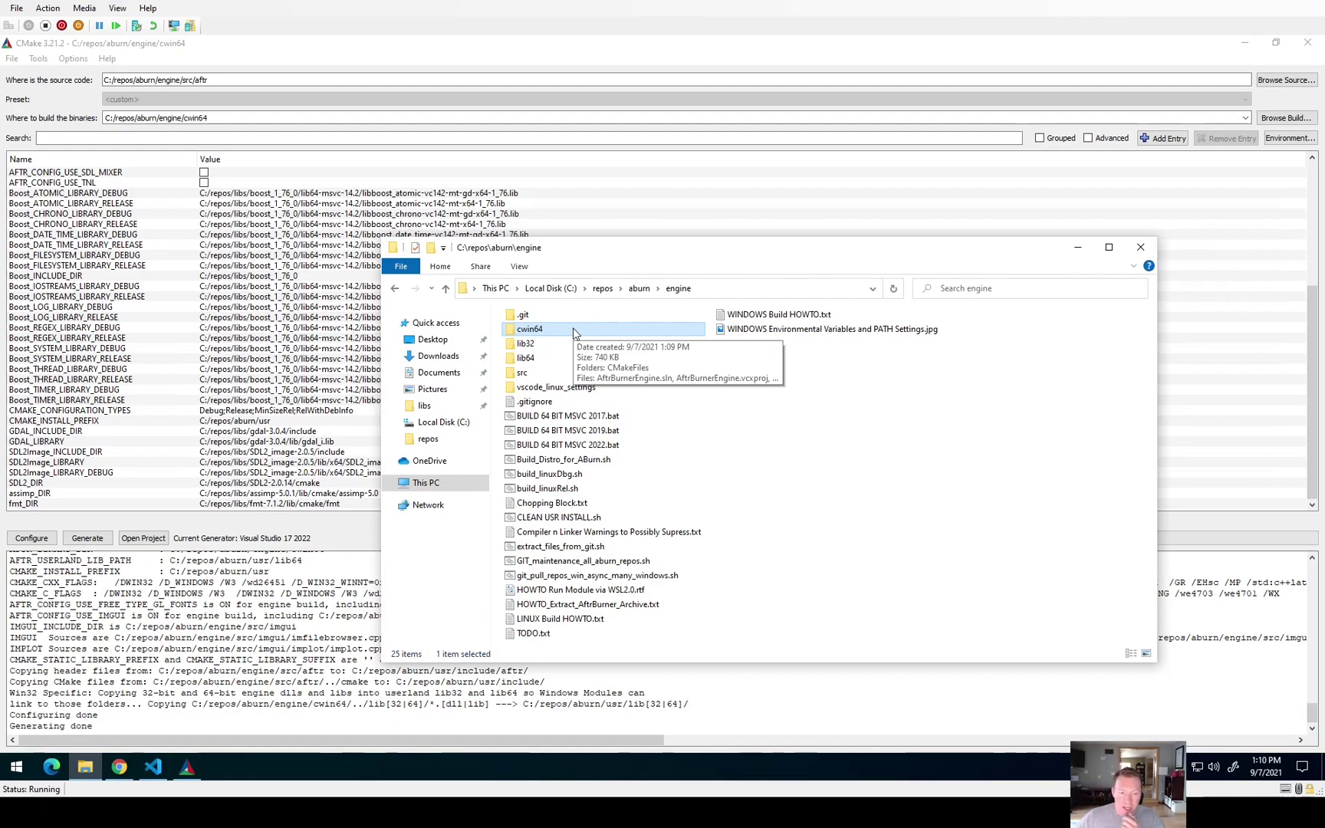
Open cwin64\AftrBurnerEngine.sln through the Microsoft Visual Studio Version Selector
double_click(573, 326)
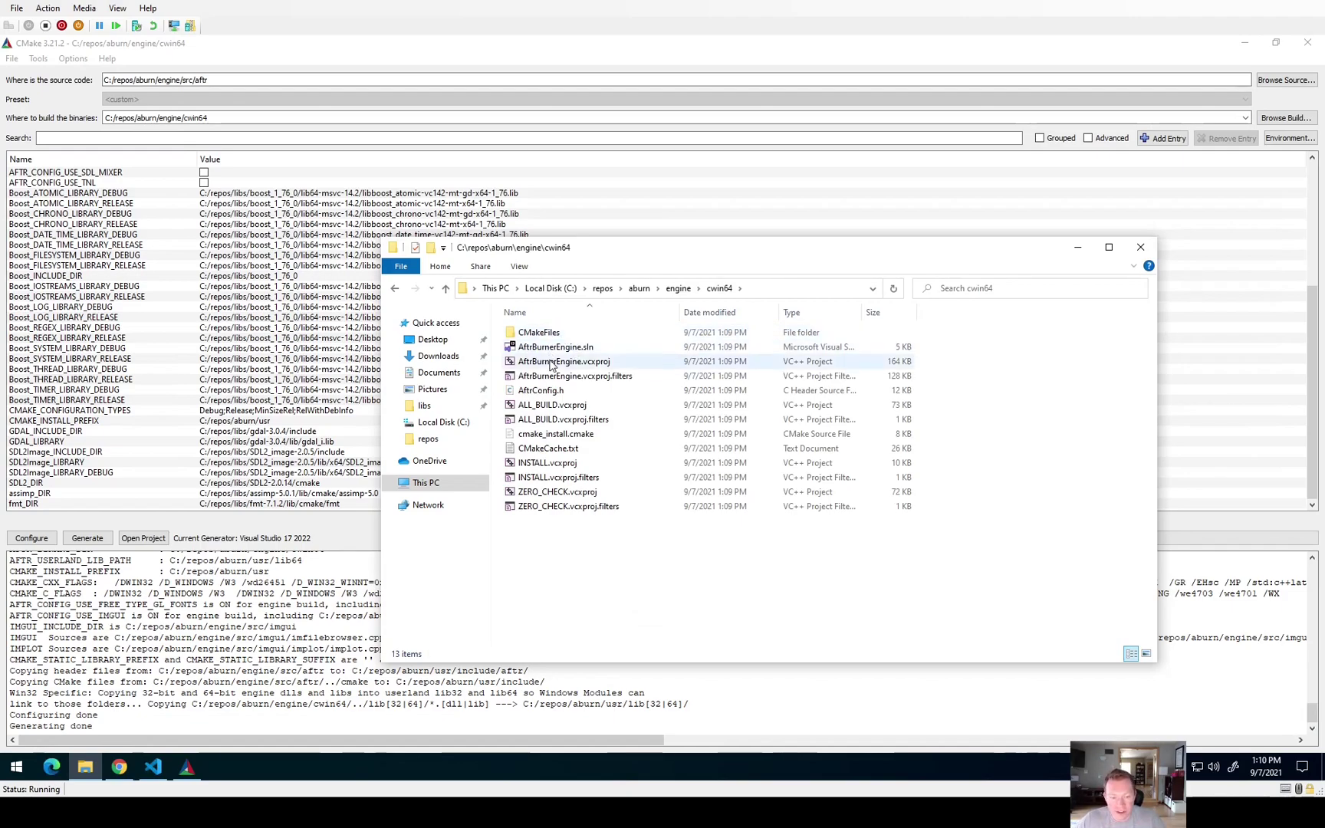
click(548, 348)
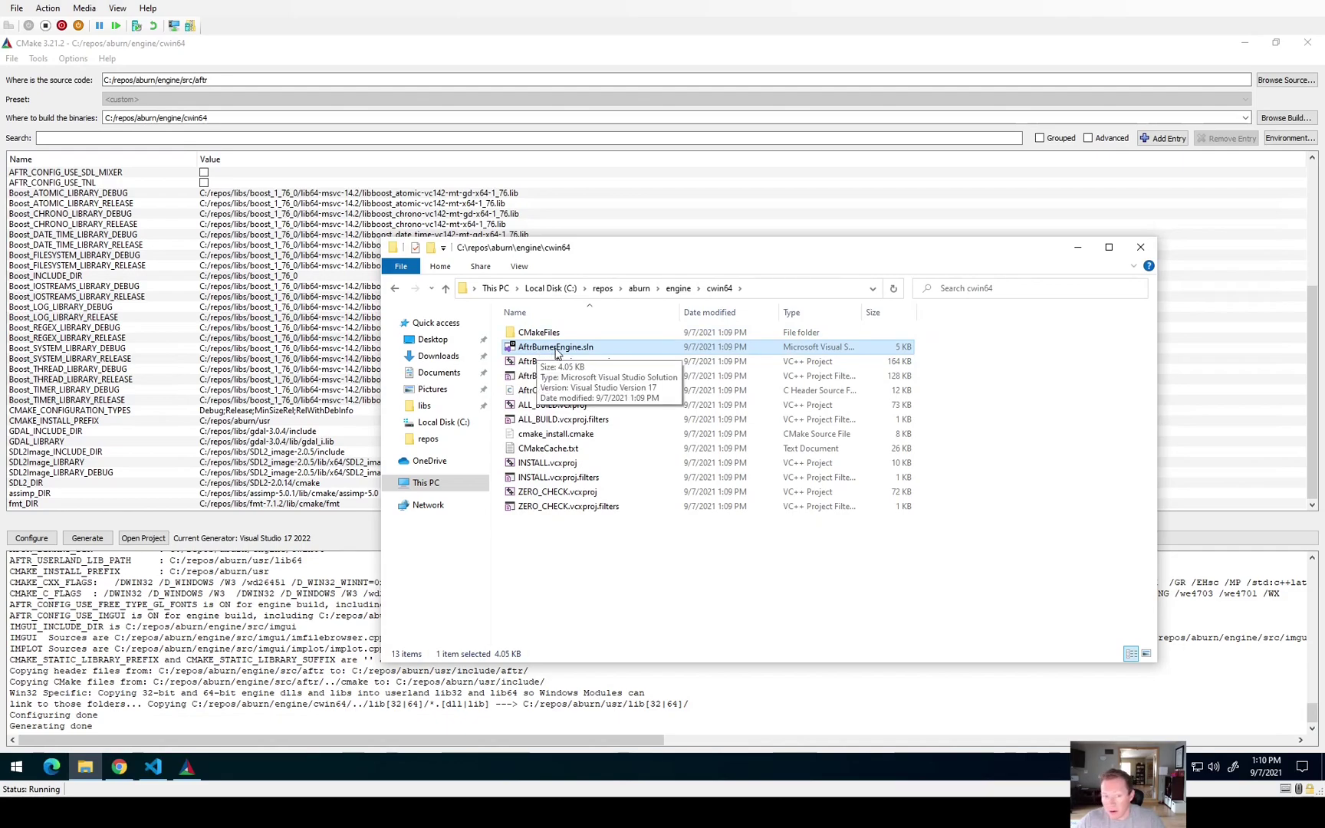
double_click(557, 355)
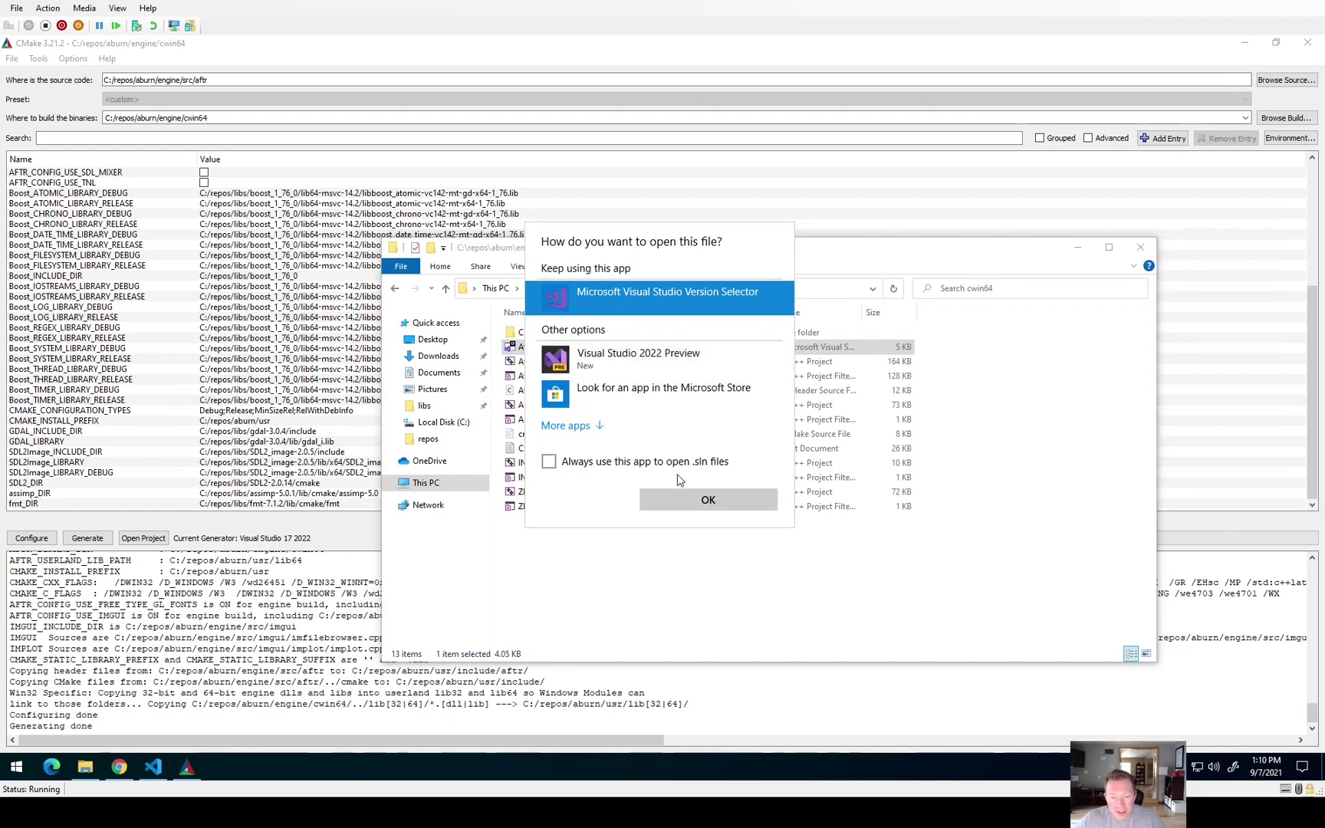
click(679, 500)
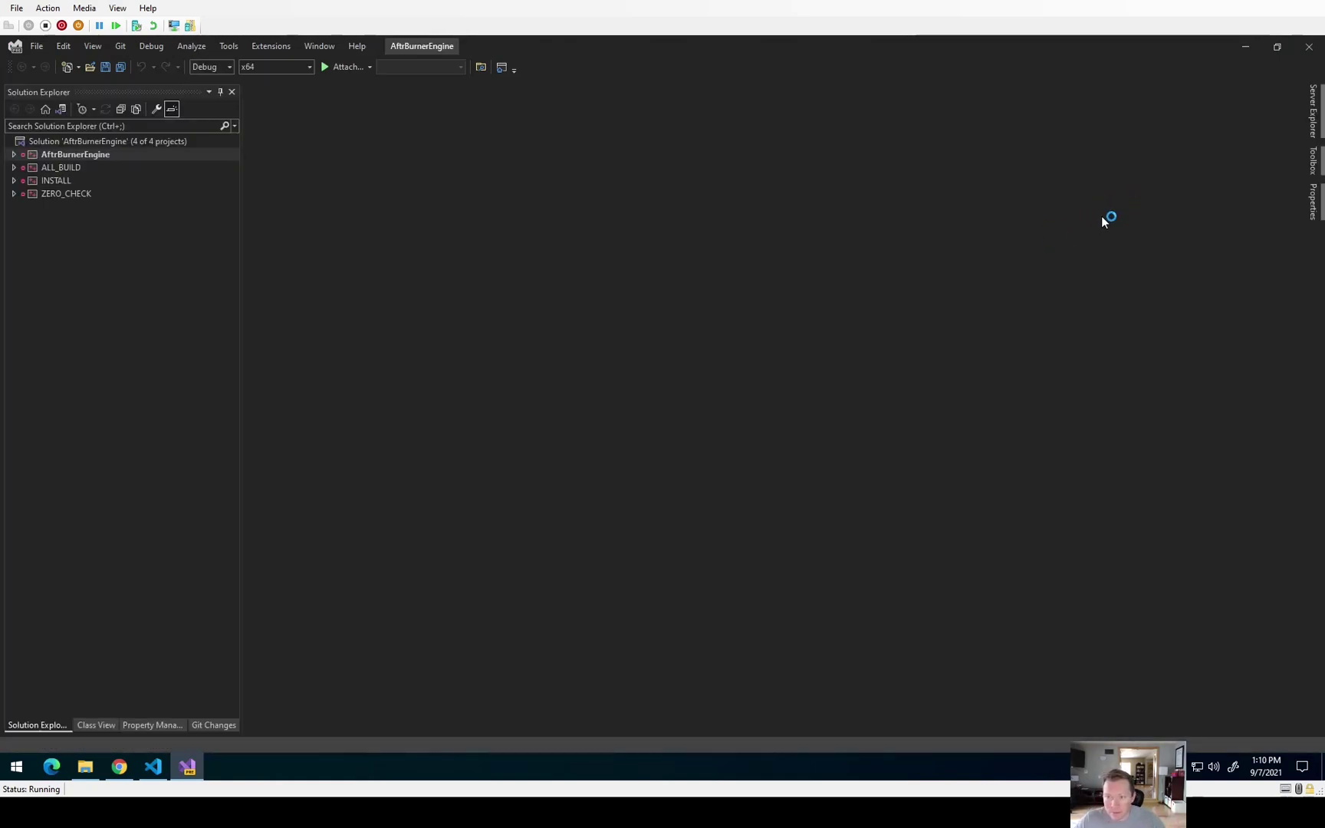
Expand the AftrBurnerEngine project and its source files, then show the Build menu
click(13, 156)
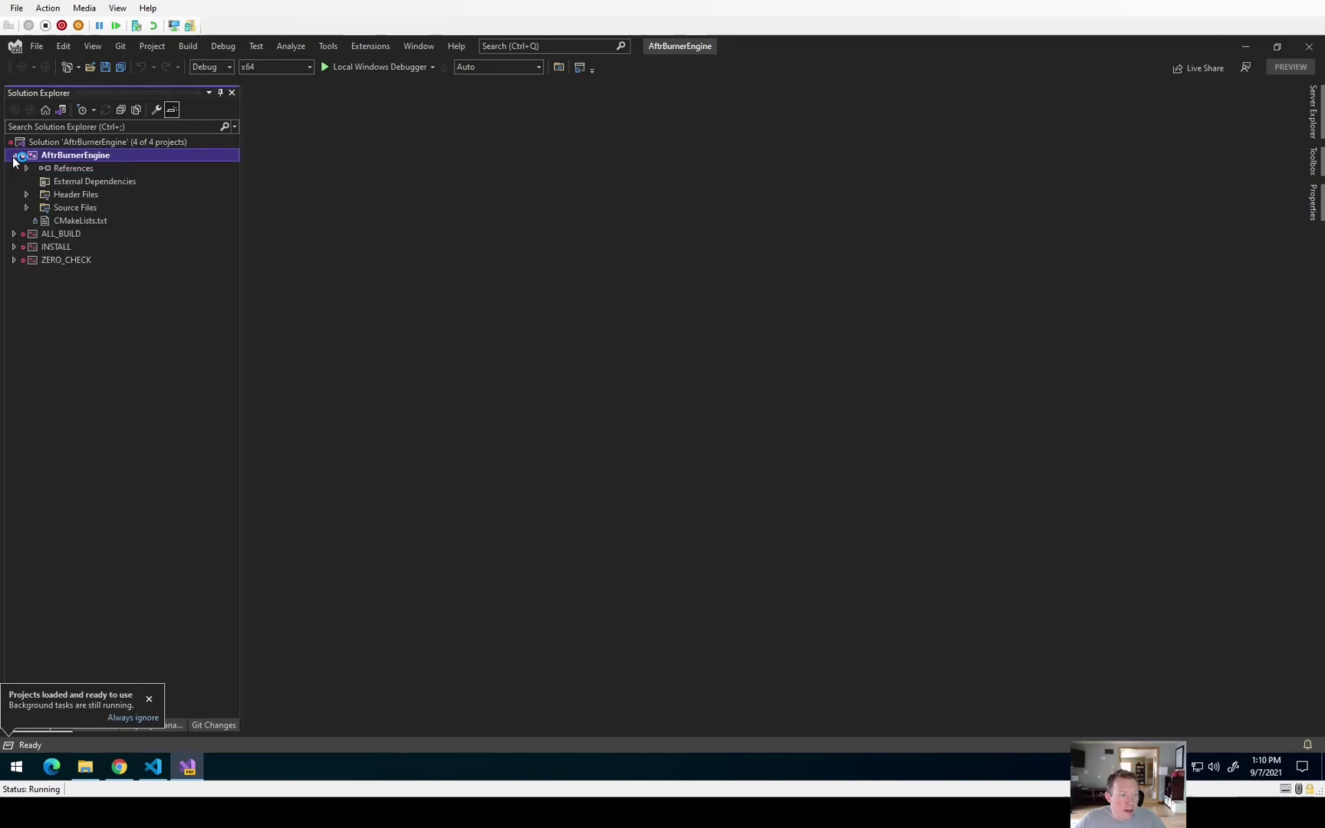
click(27, 209)
scroll(30, 201, up, 2)
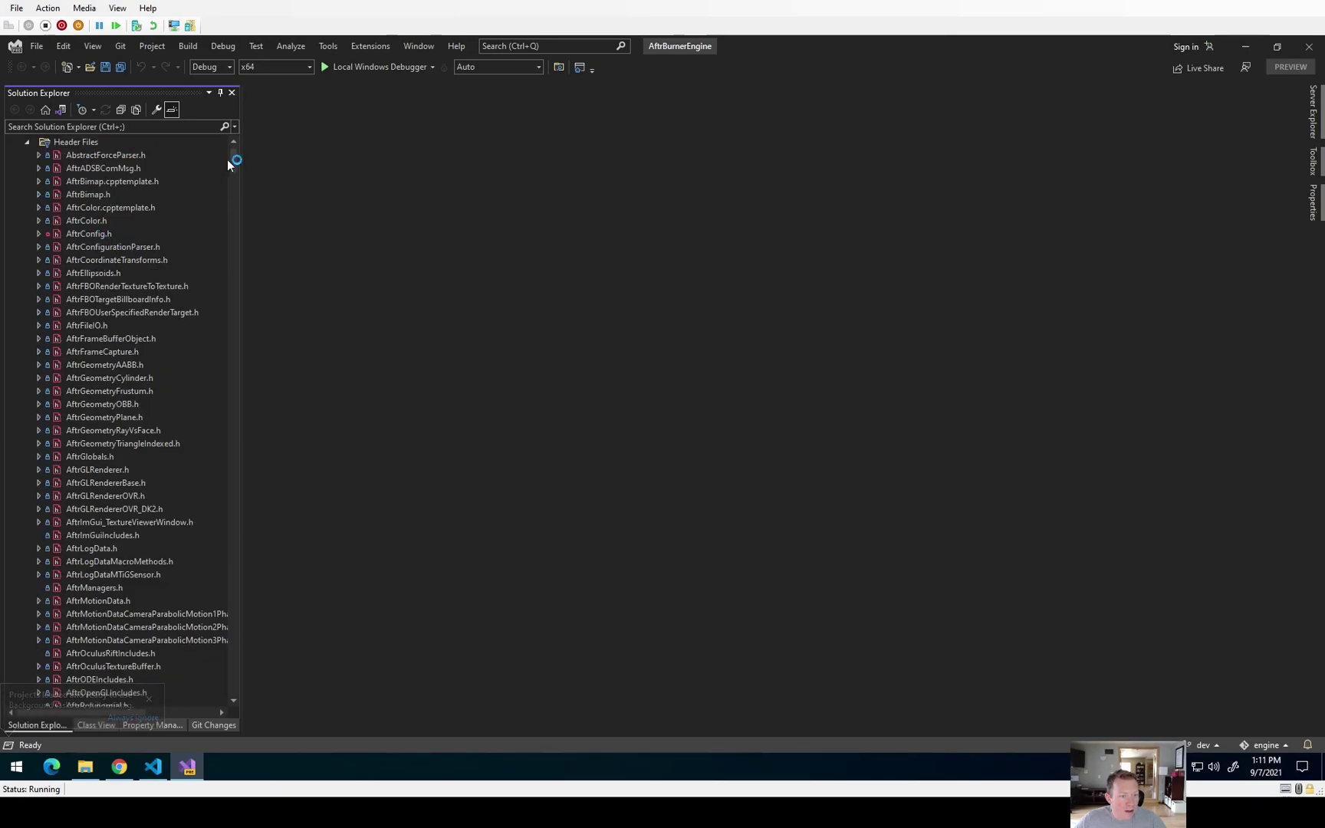
drag(233, 161, 218, 346)
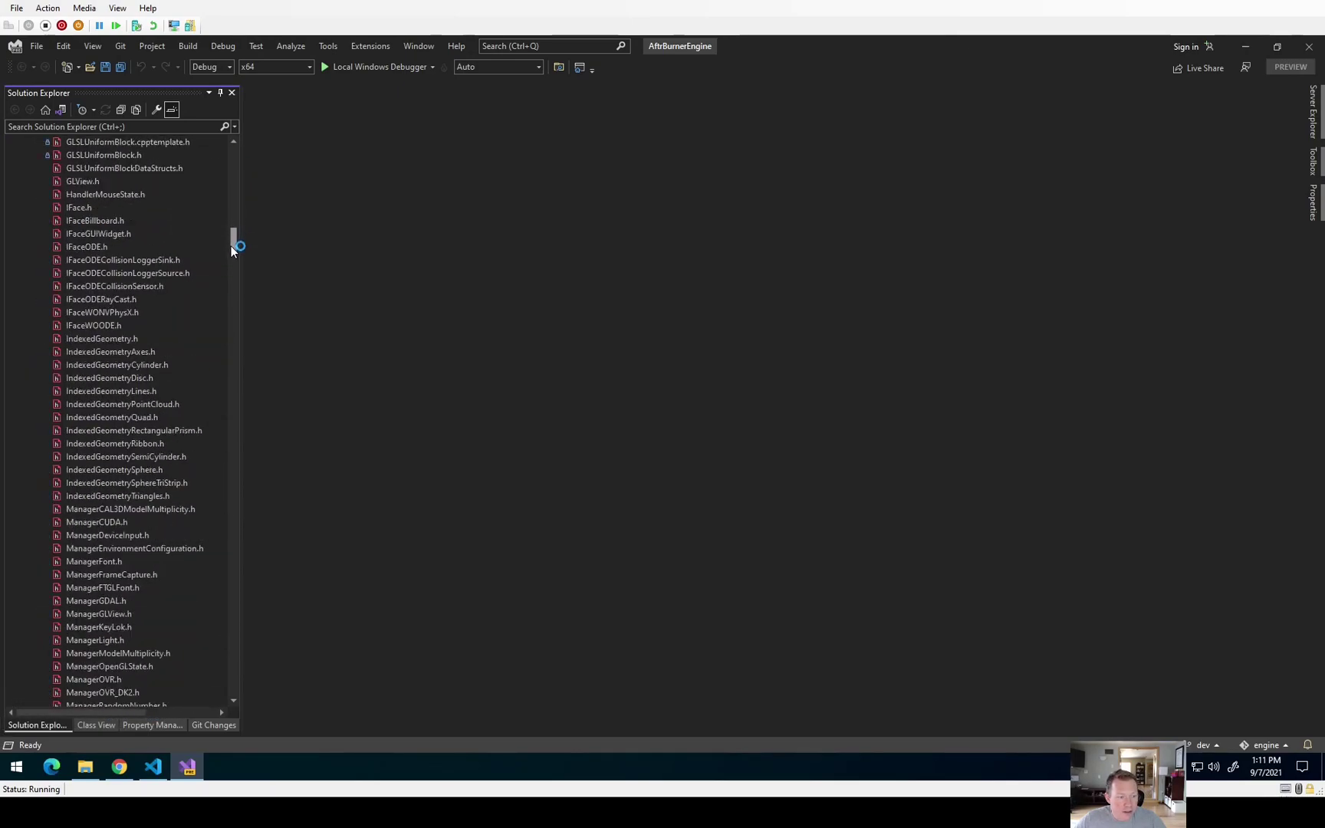
drag(219, 346, 236, 148)
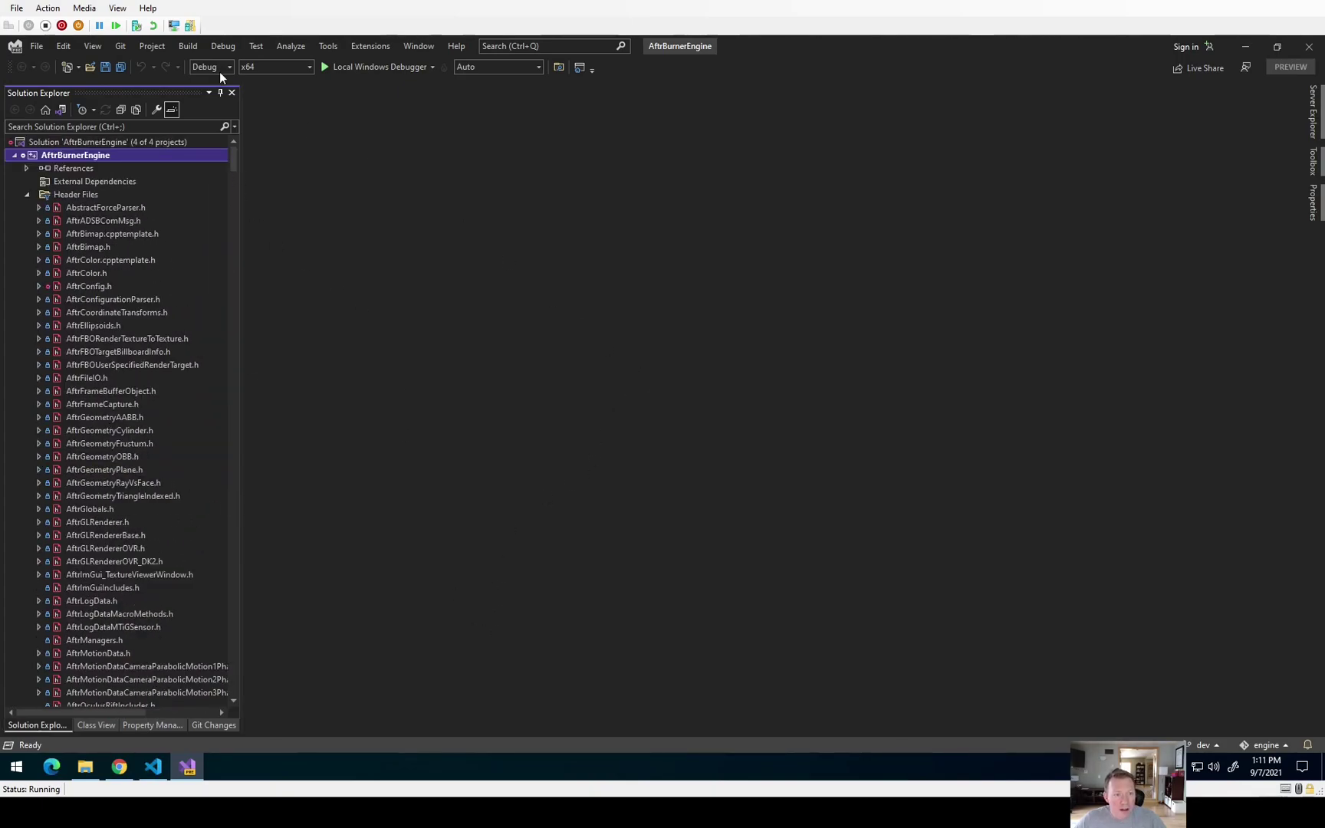
click(191, 46)
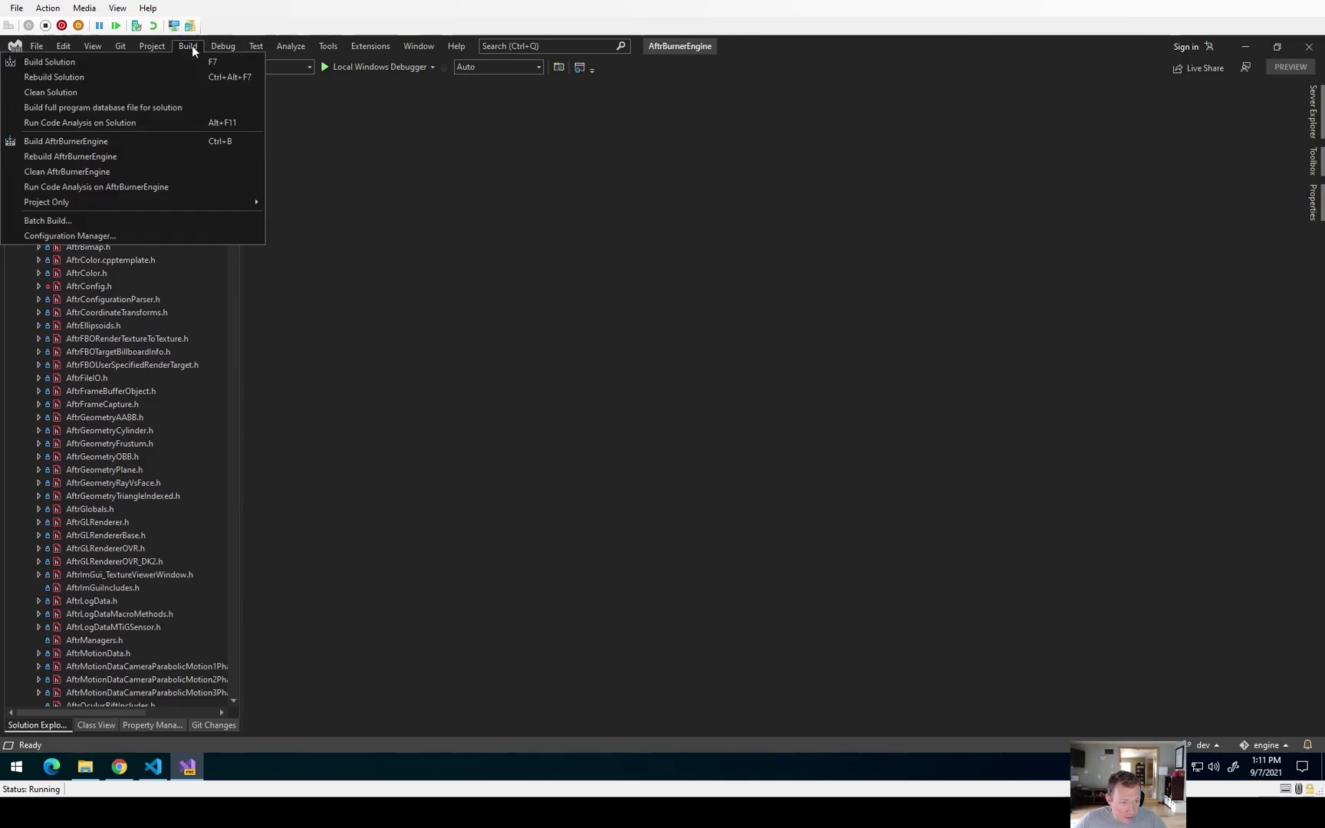
Batch-build INSTALL for Debug and MinSizeRel, then review the installed include and cmake paths
click(92, 221)
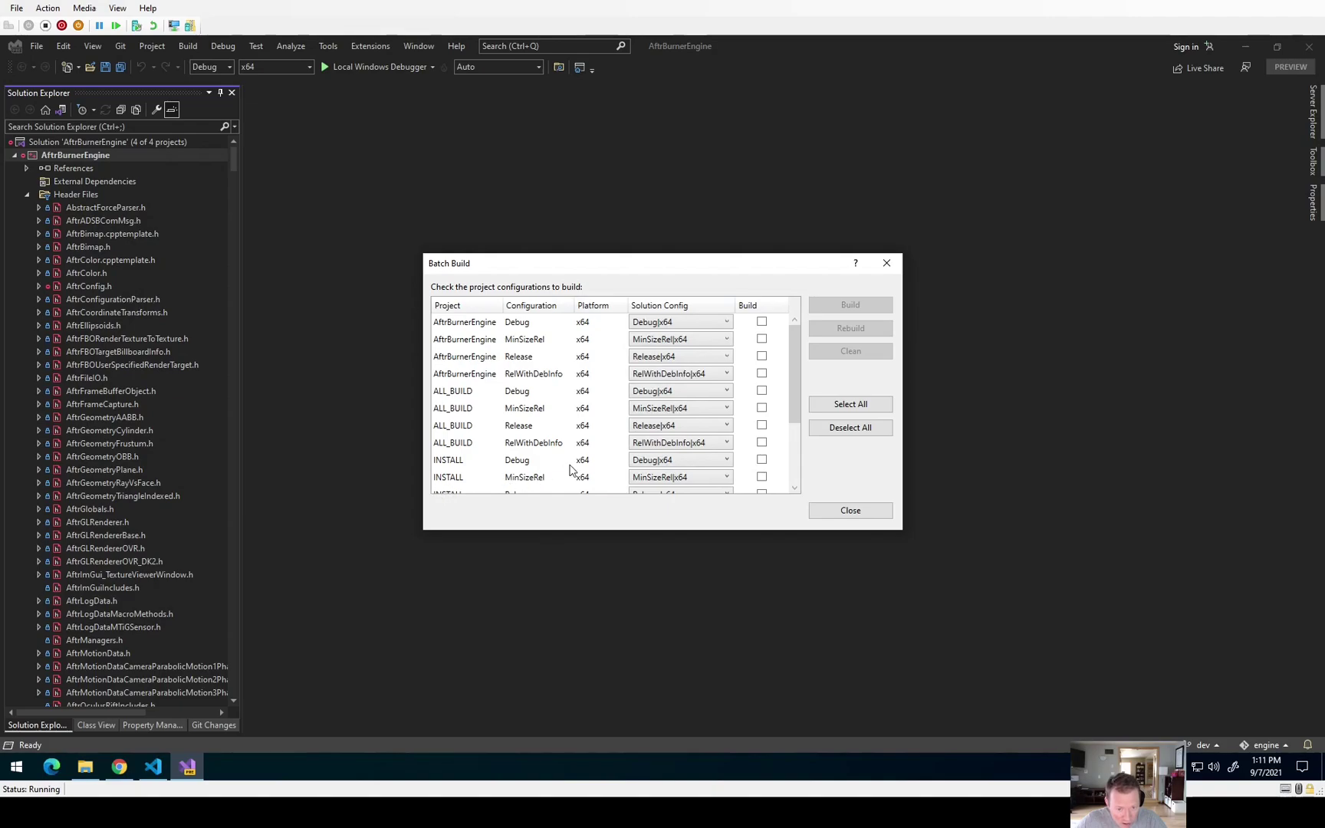
click(761, 460)
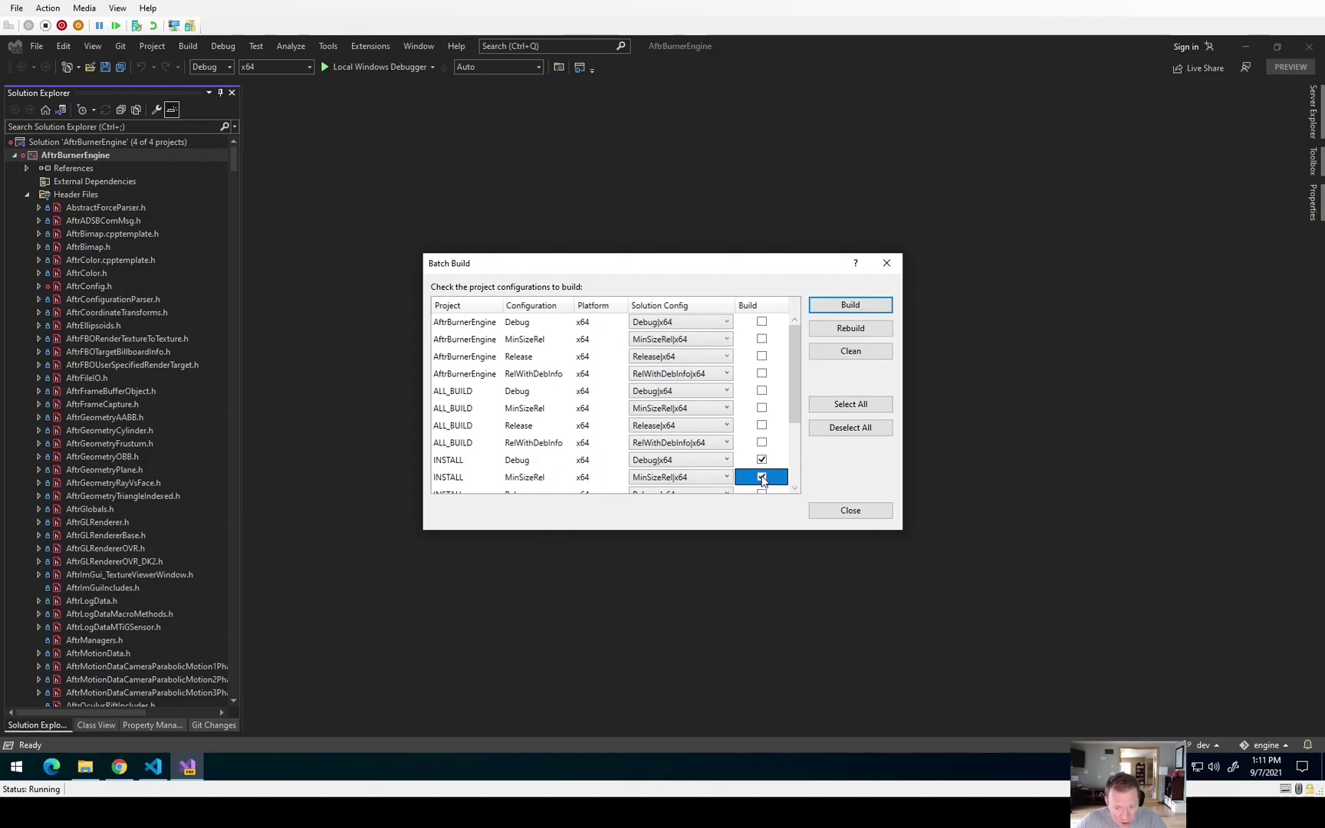
scroll(761, 465, down, 1)
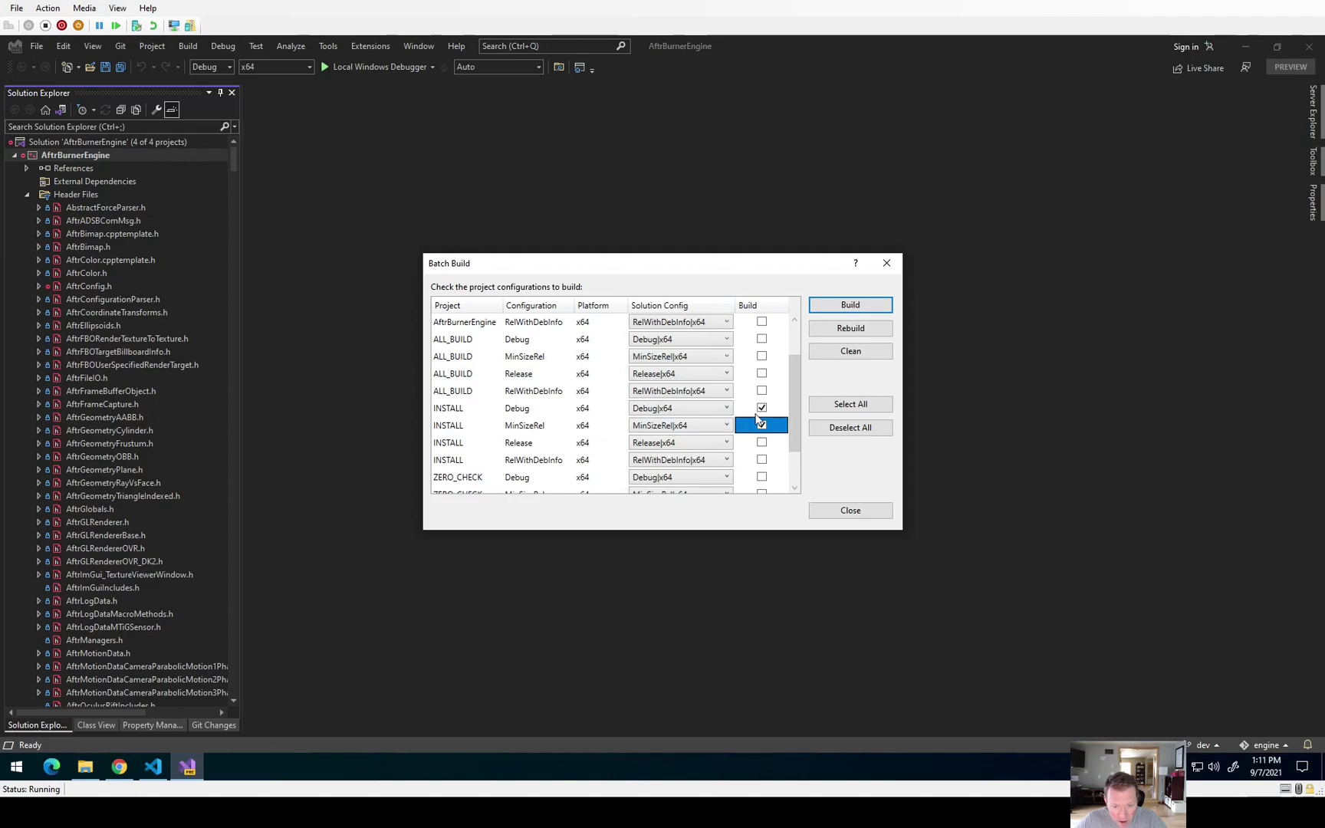
click(849, 305)
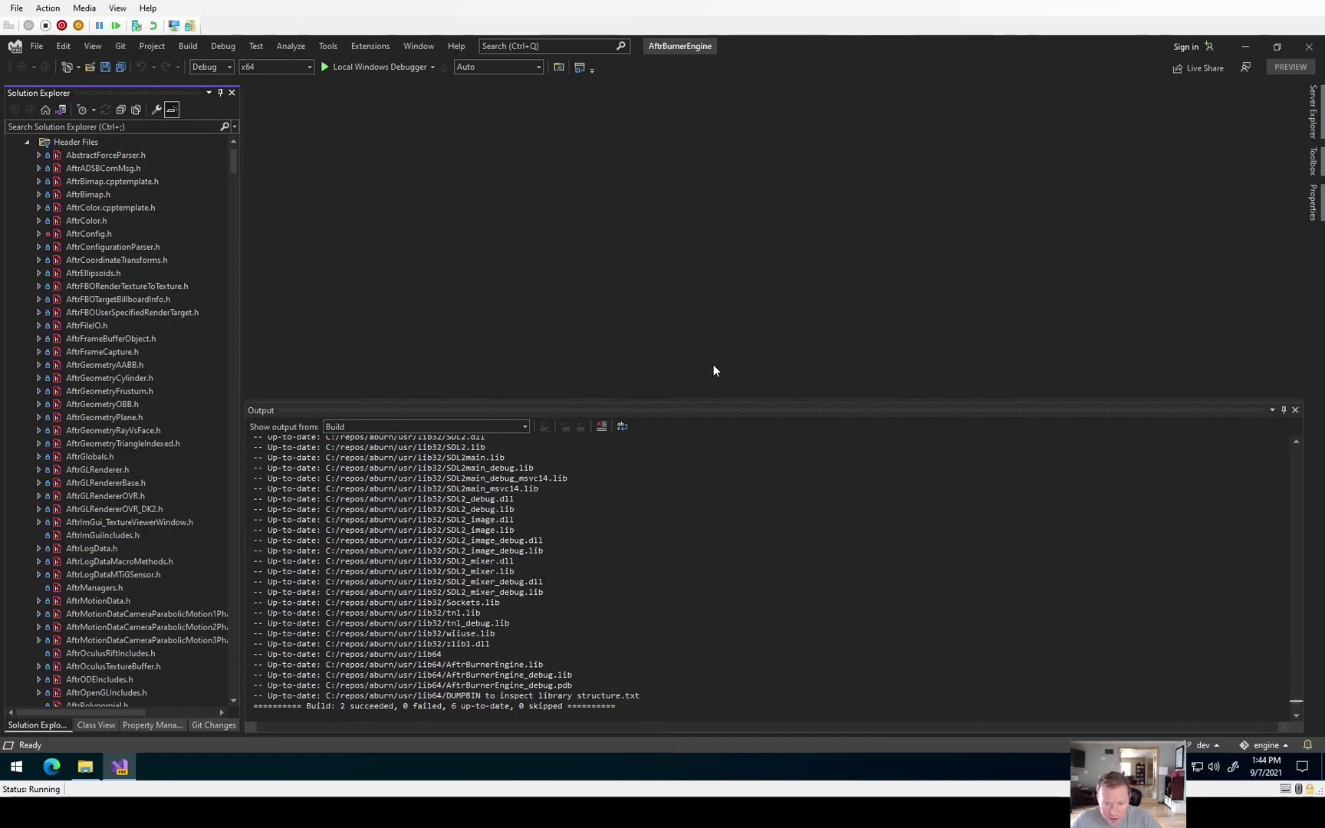
scroll(673, 542, up, 5)
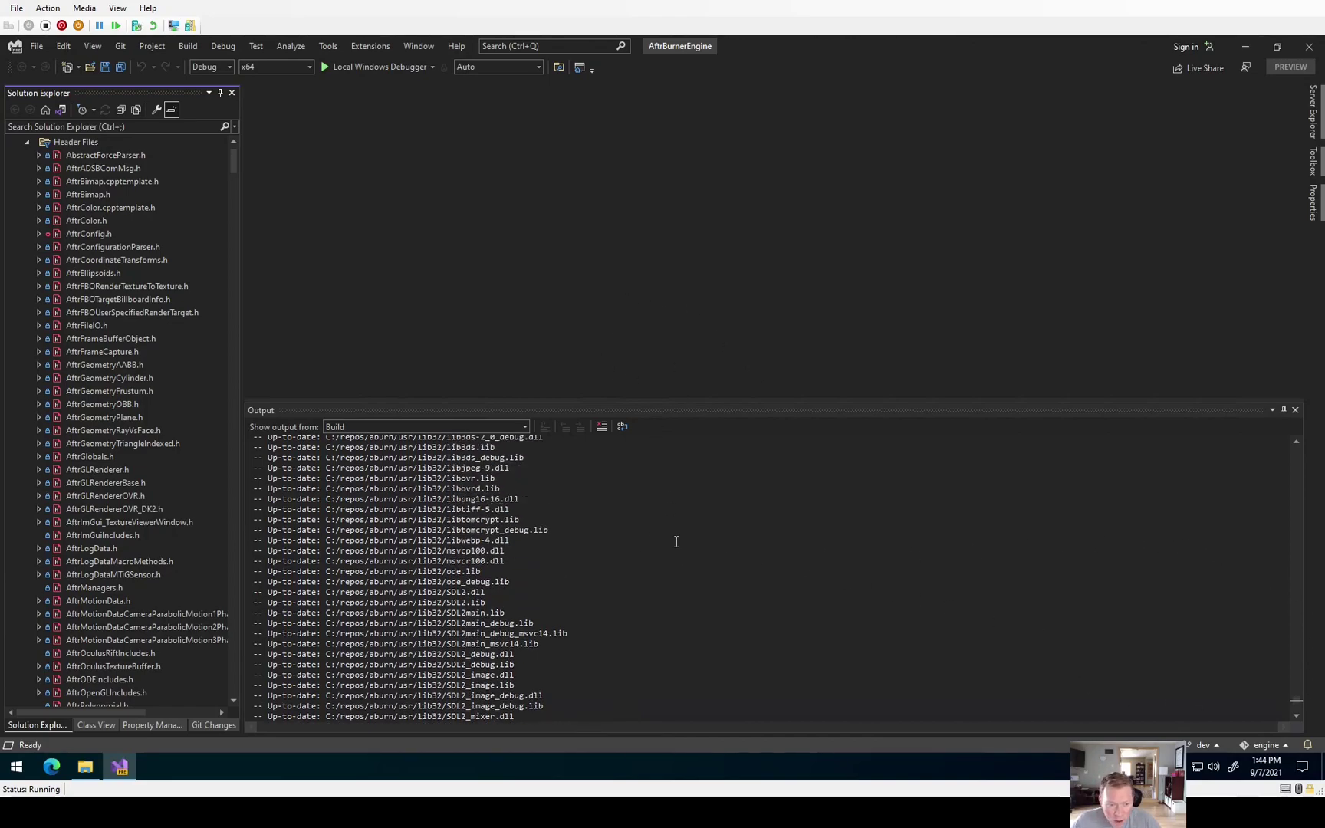
scroll(604, 532, up, 5)
scroll(589, 514, up, 5)
scroll(589, 515, up, 5)
scroll(589, 514, up, 5)
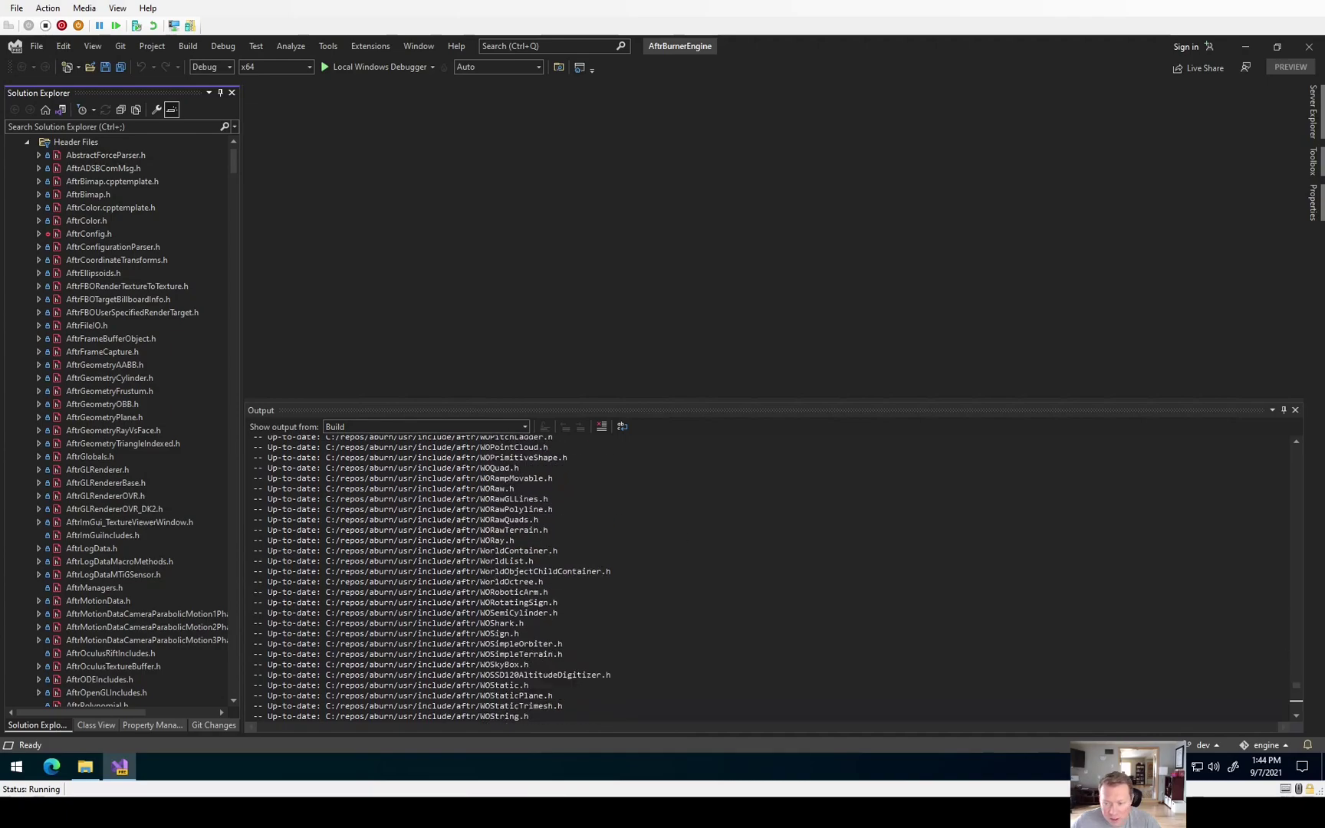
mouse_move(1296, 692)
mouse_down()
mouse_move(1310, 438)
mouse_move(1301, 721)
mouse_move(1295, 693)
mouse_up()
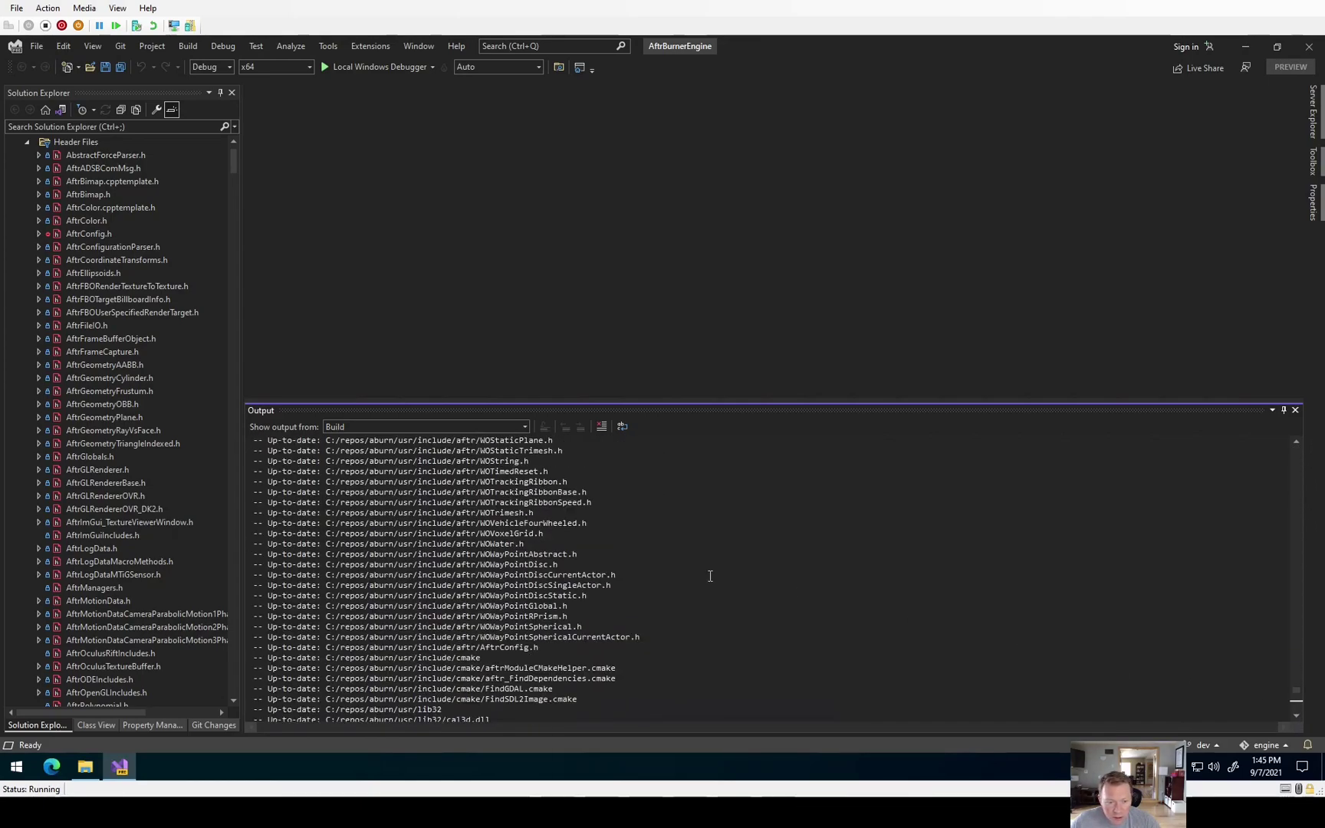
drag(355, 523, 563, 626)
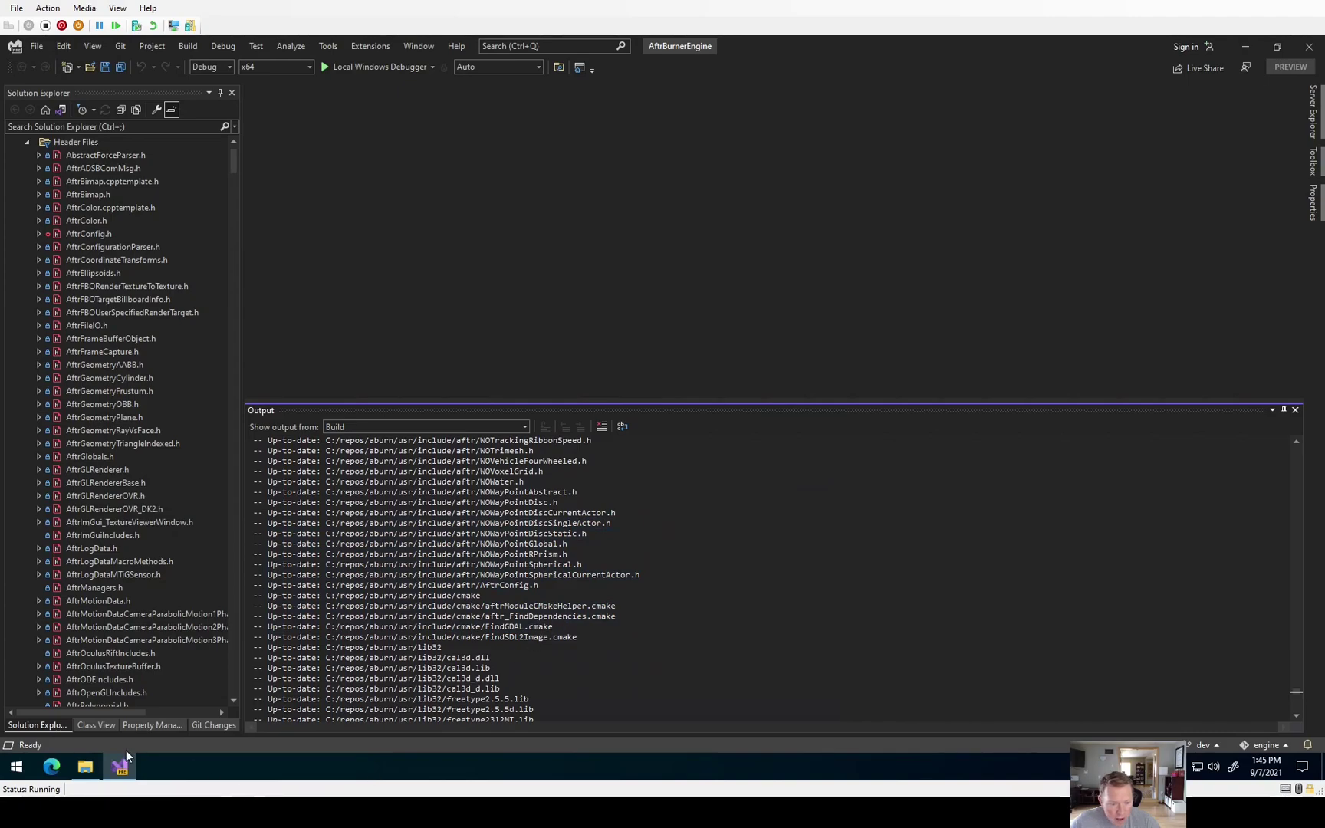
click(85, 766)
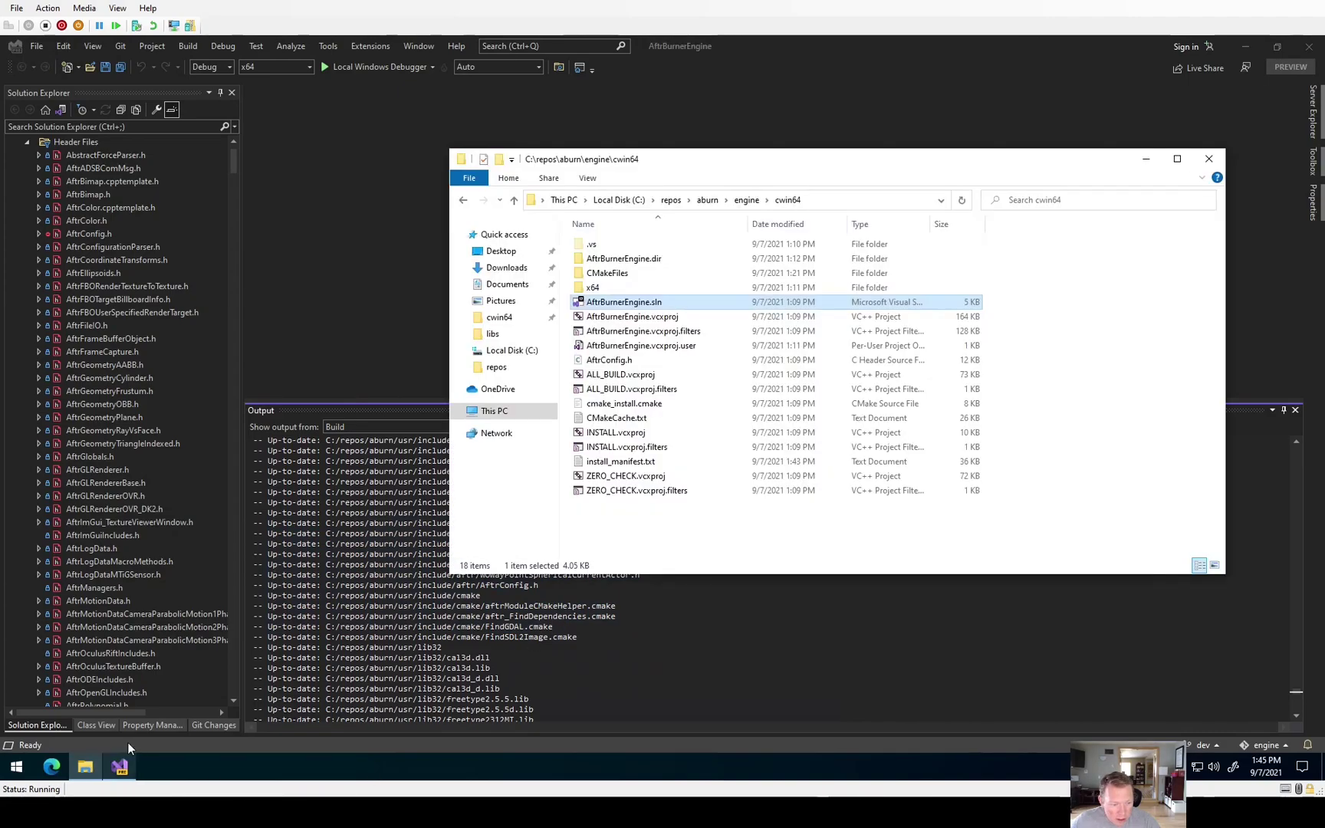
Open usr\include\aftr and show the installed engine headers as a compact list
click(704, 201)
click(601, 261)
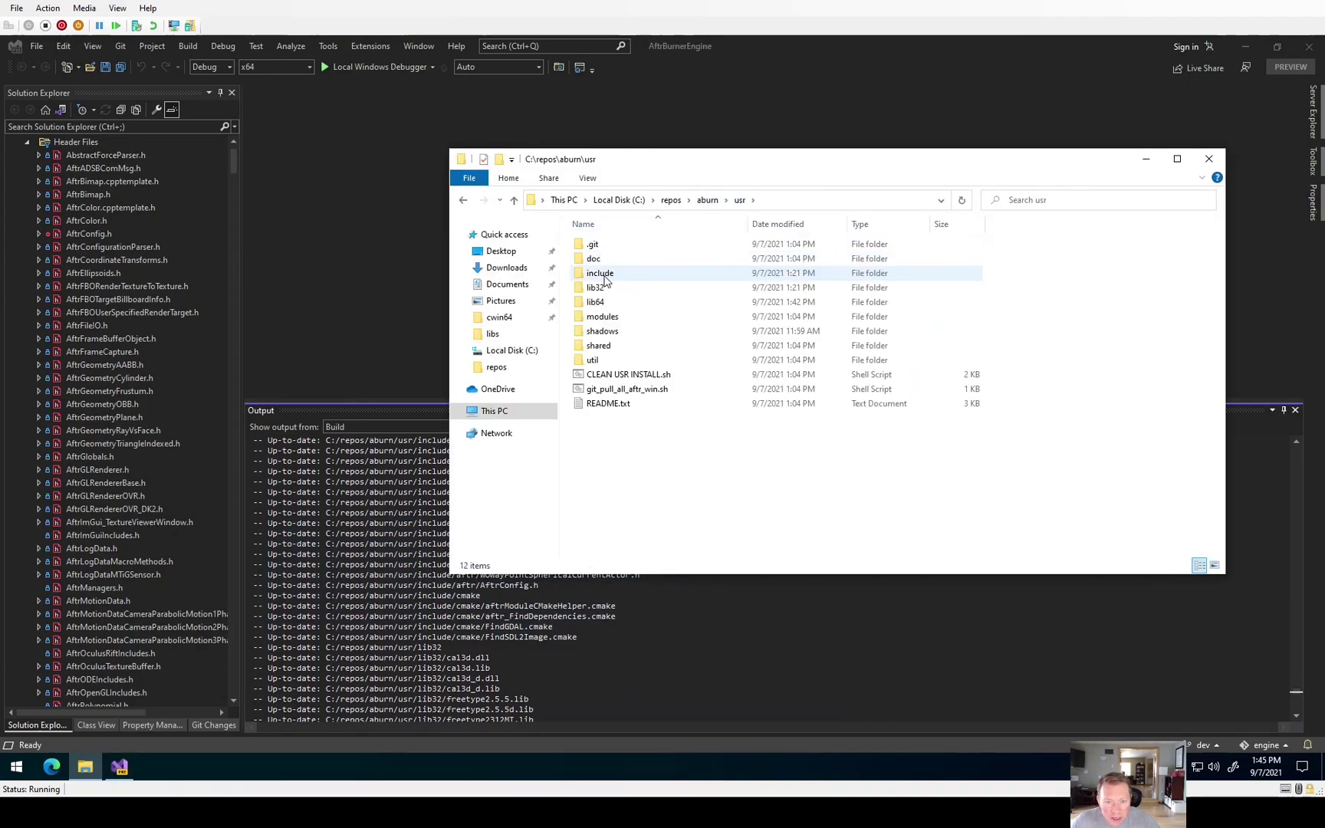
double_click(605, 276)
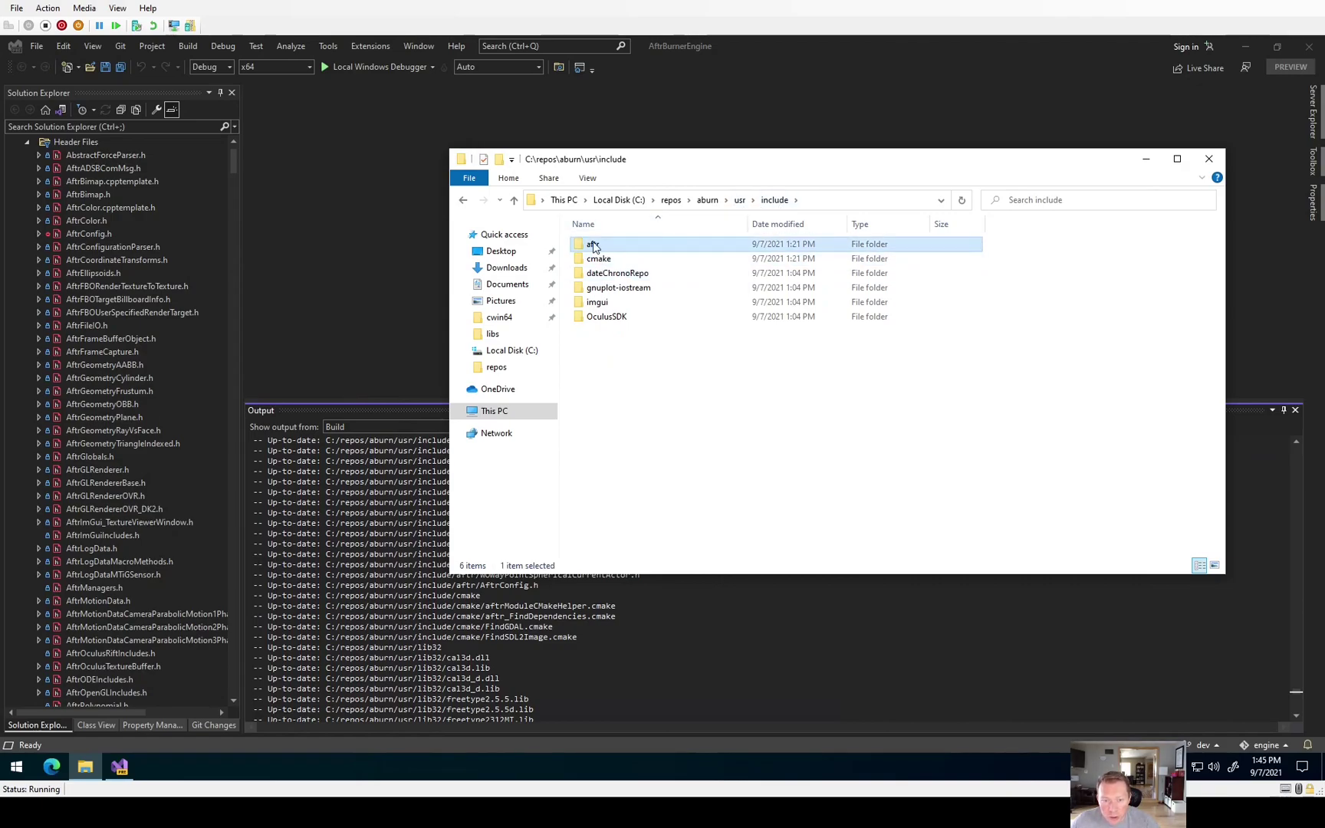
double_click(595, 248)
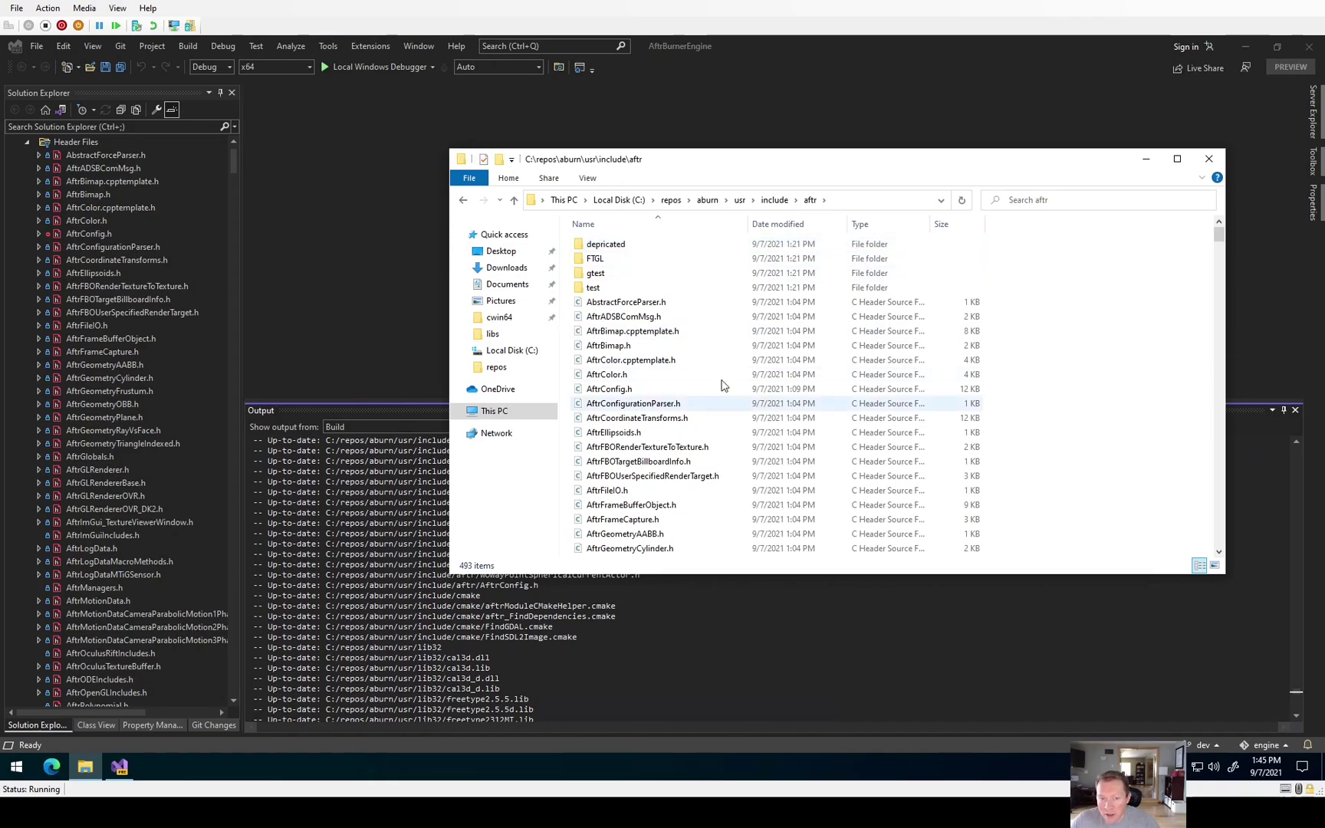
click(587, 177)
click(713, 207)
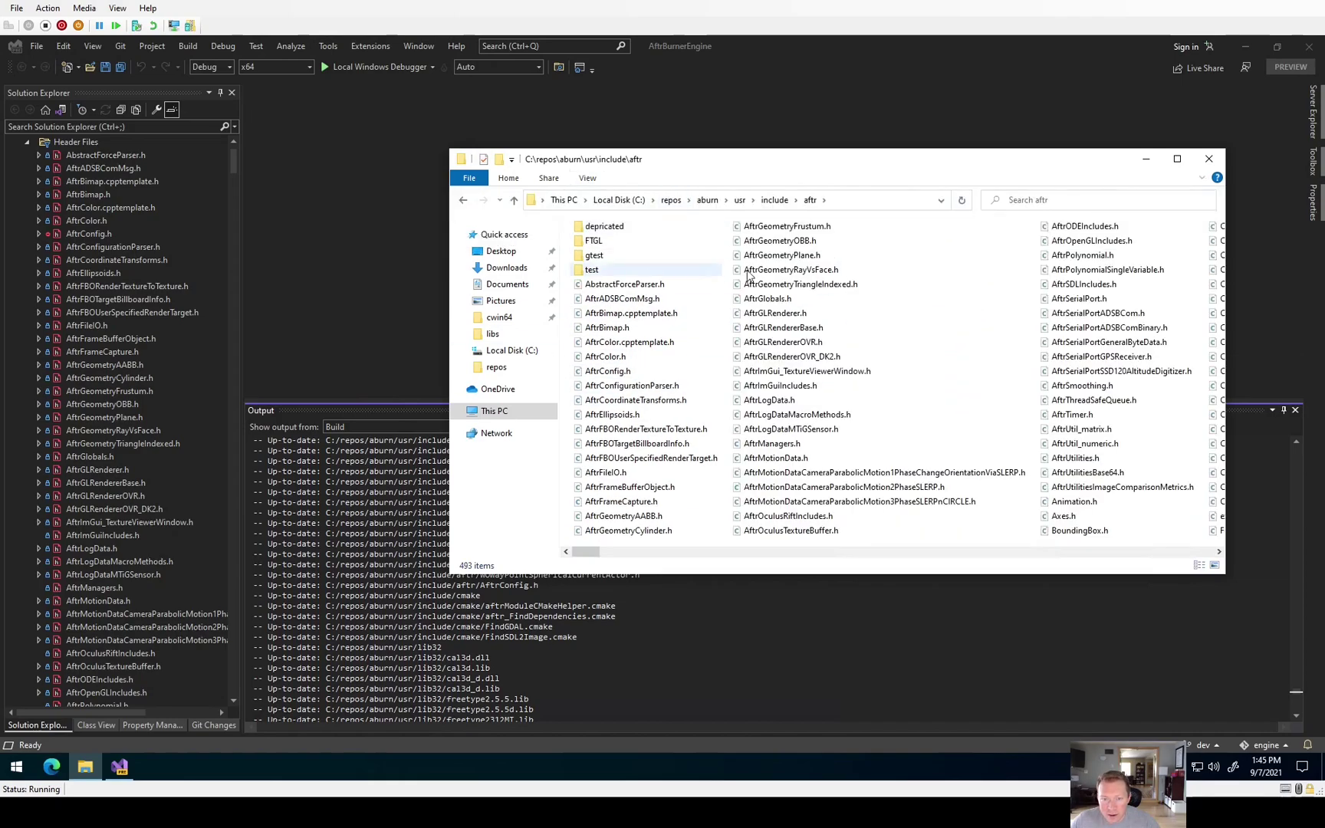
click(739, 199)
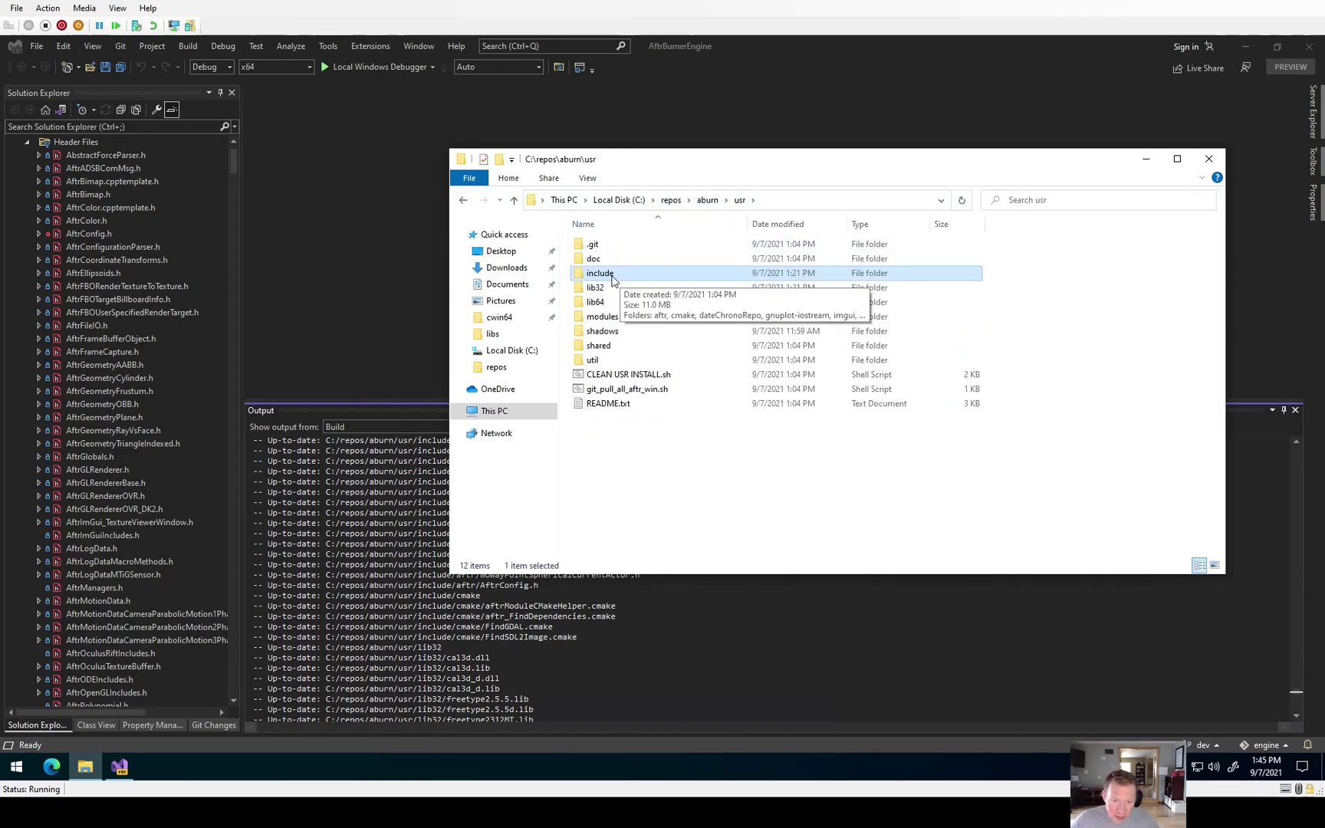
Recheck the aftr header folder and inspect the files in include\cmake
double_click(621, 273)
double_click(600, 244)
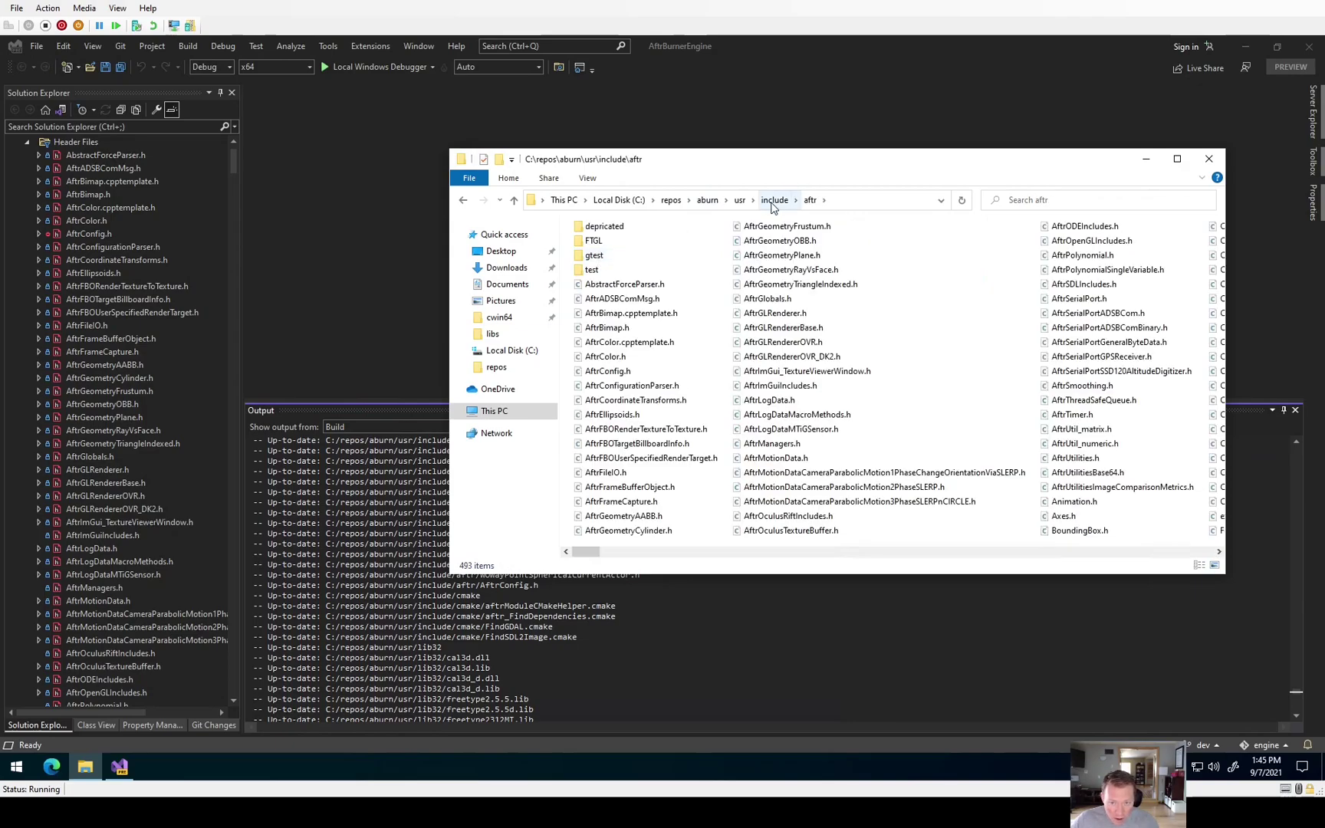
click(775, 200)
double_click(630, 259)
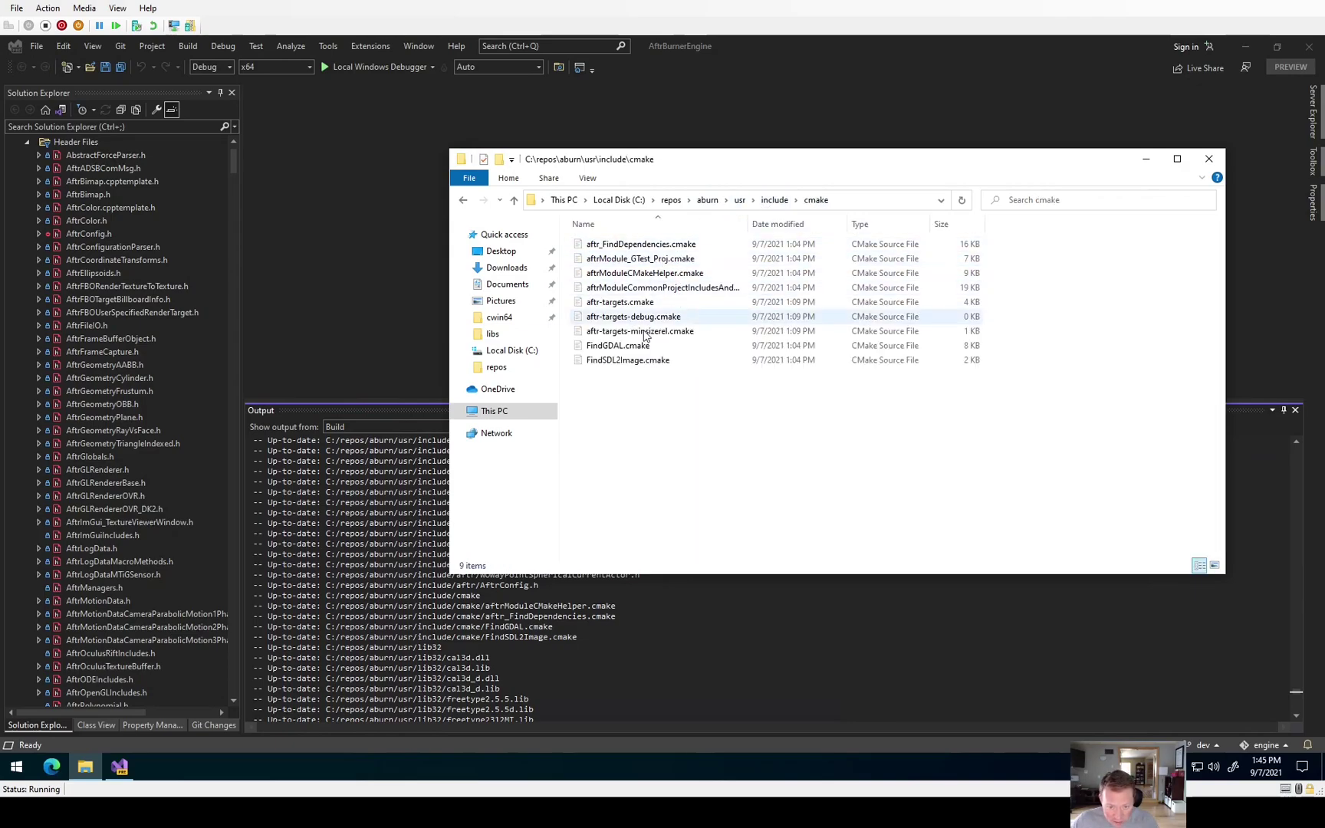
click(738, 200)
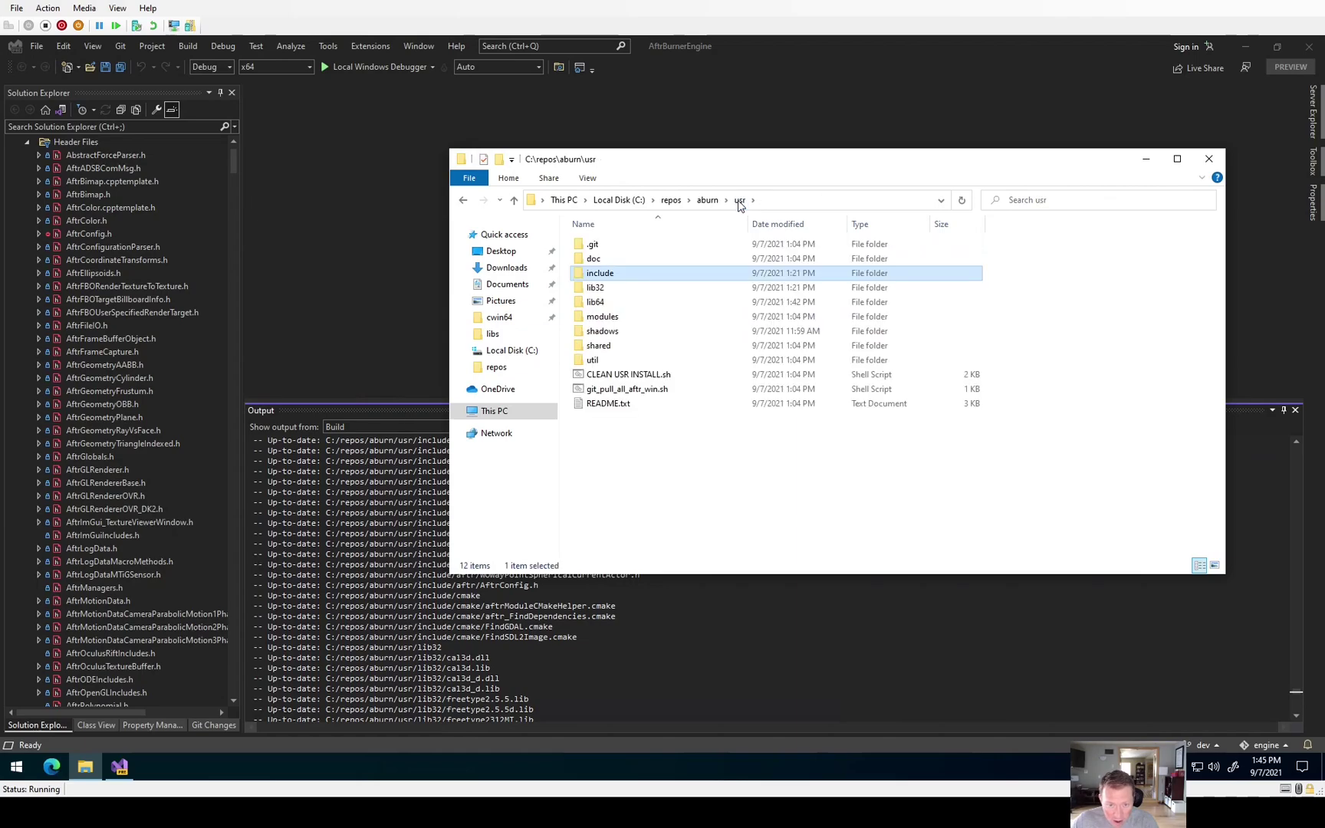
Compare AftrBurnerEngine.lib and AftrBurnerEngine_debug.lib sizes in lib64, then return to usr
double_click(608, 304)
click(642, 247)
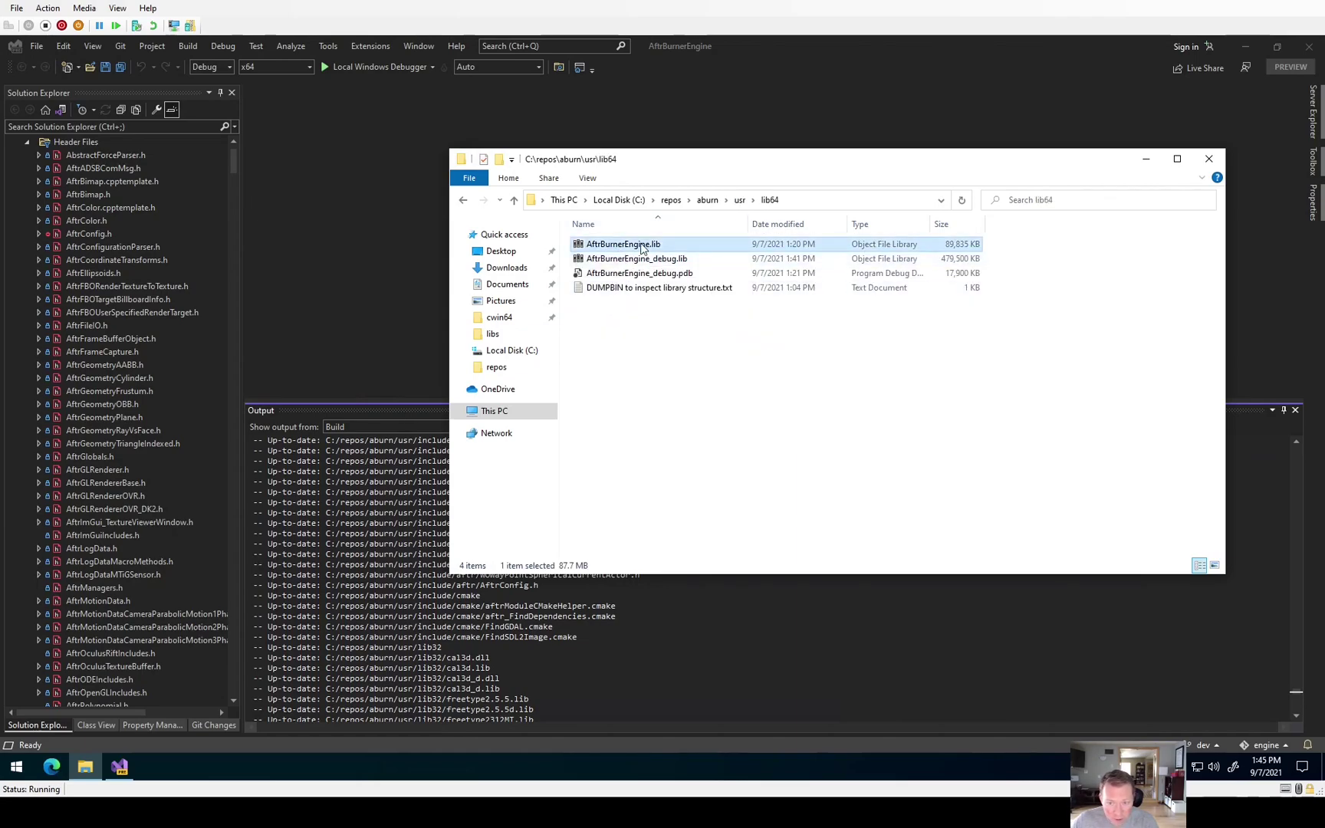
click(627, 260)
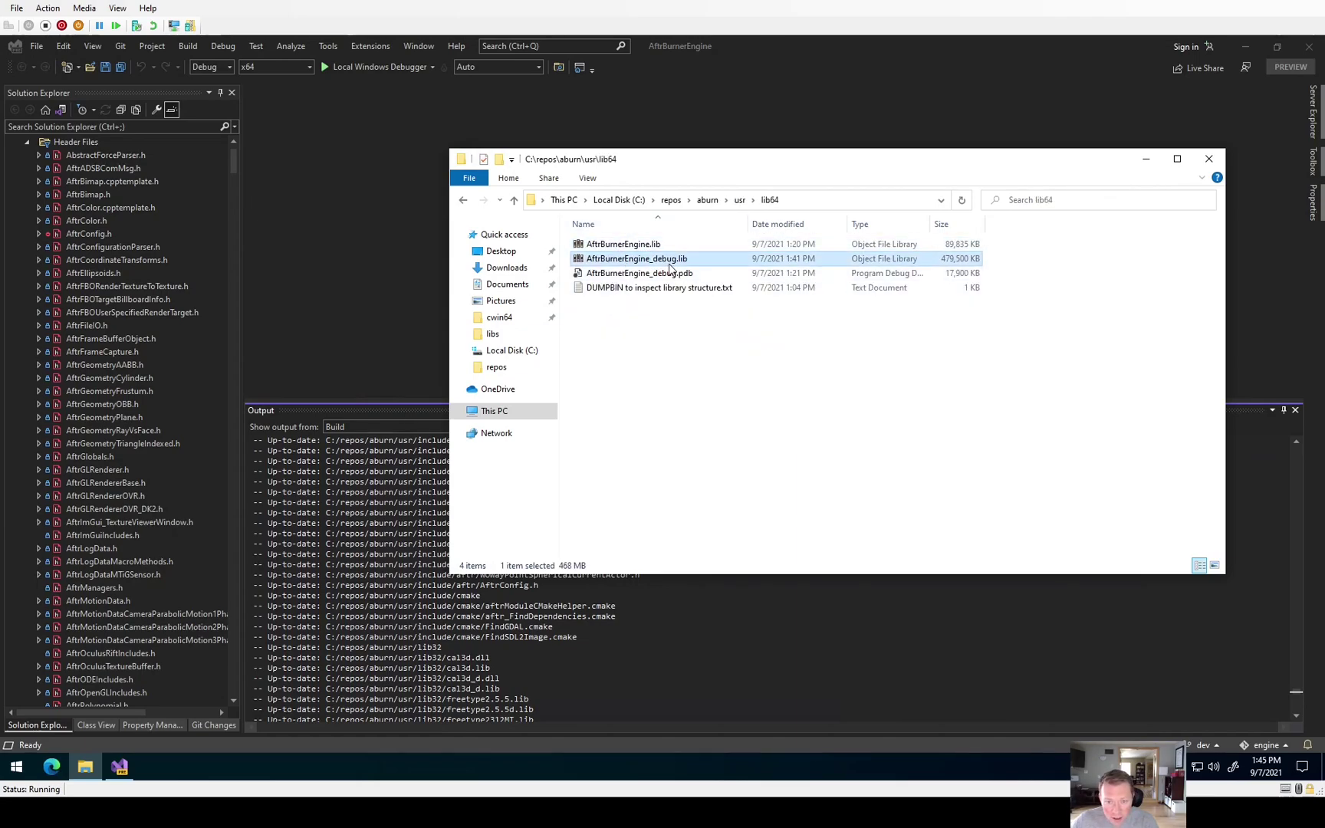
click(653, 251)
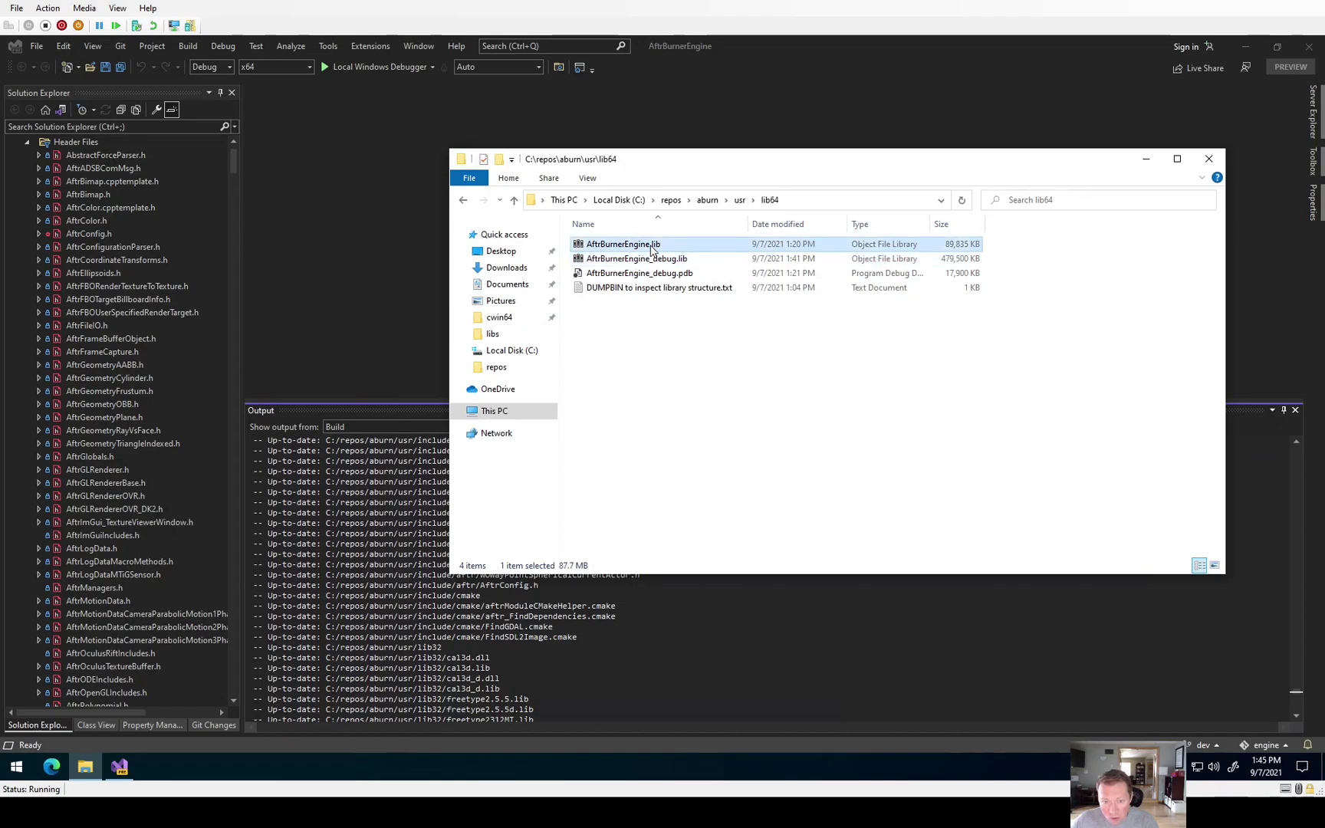
click(663, 260)
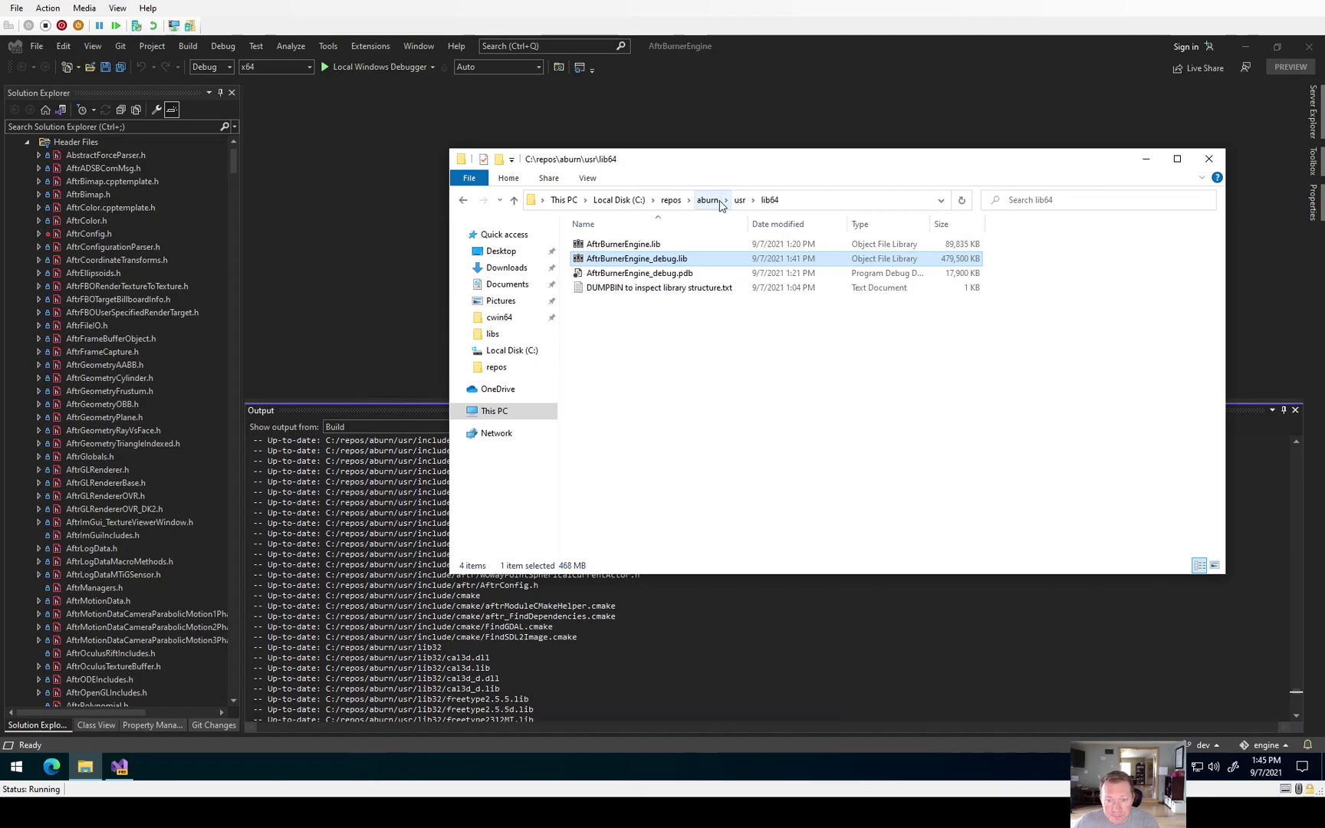
click(708, 201)
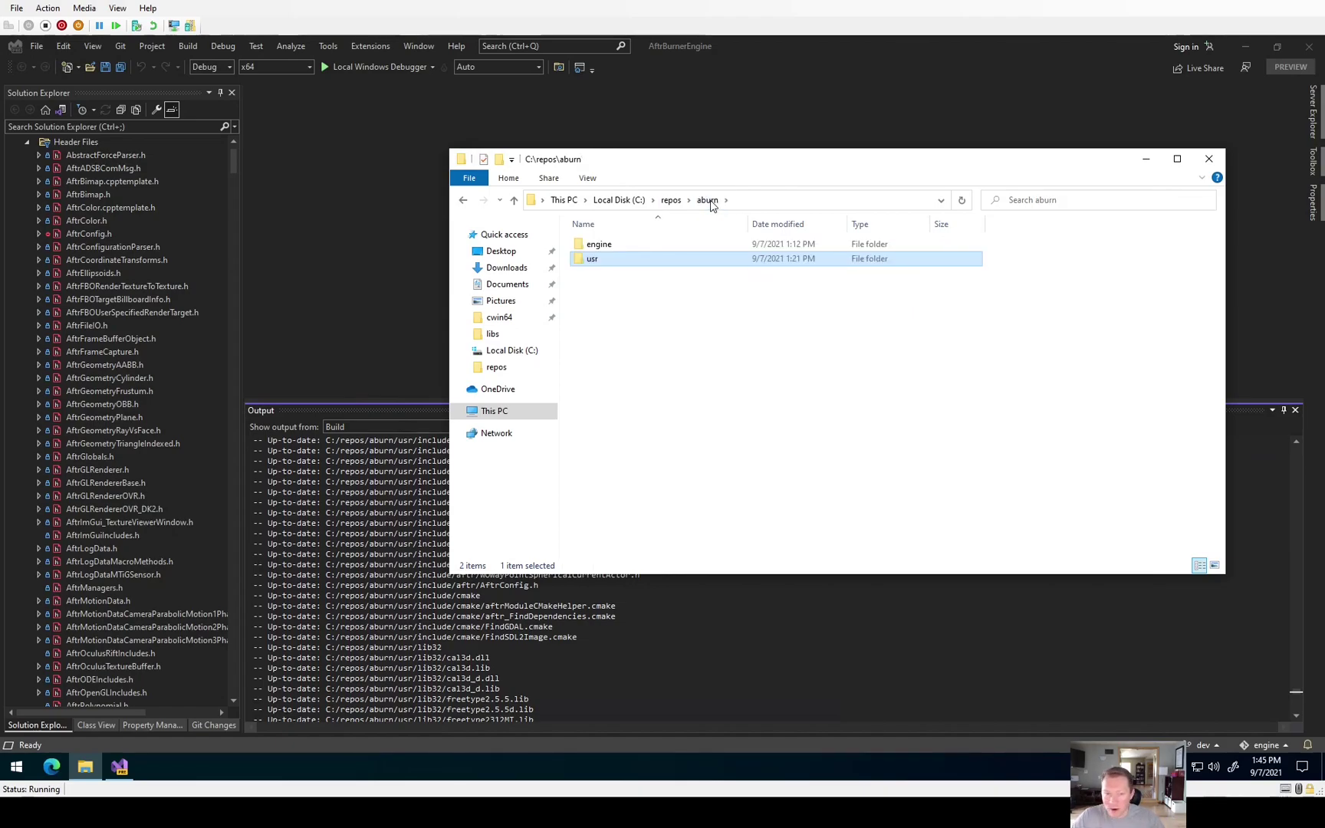
double_click(608, 263)
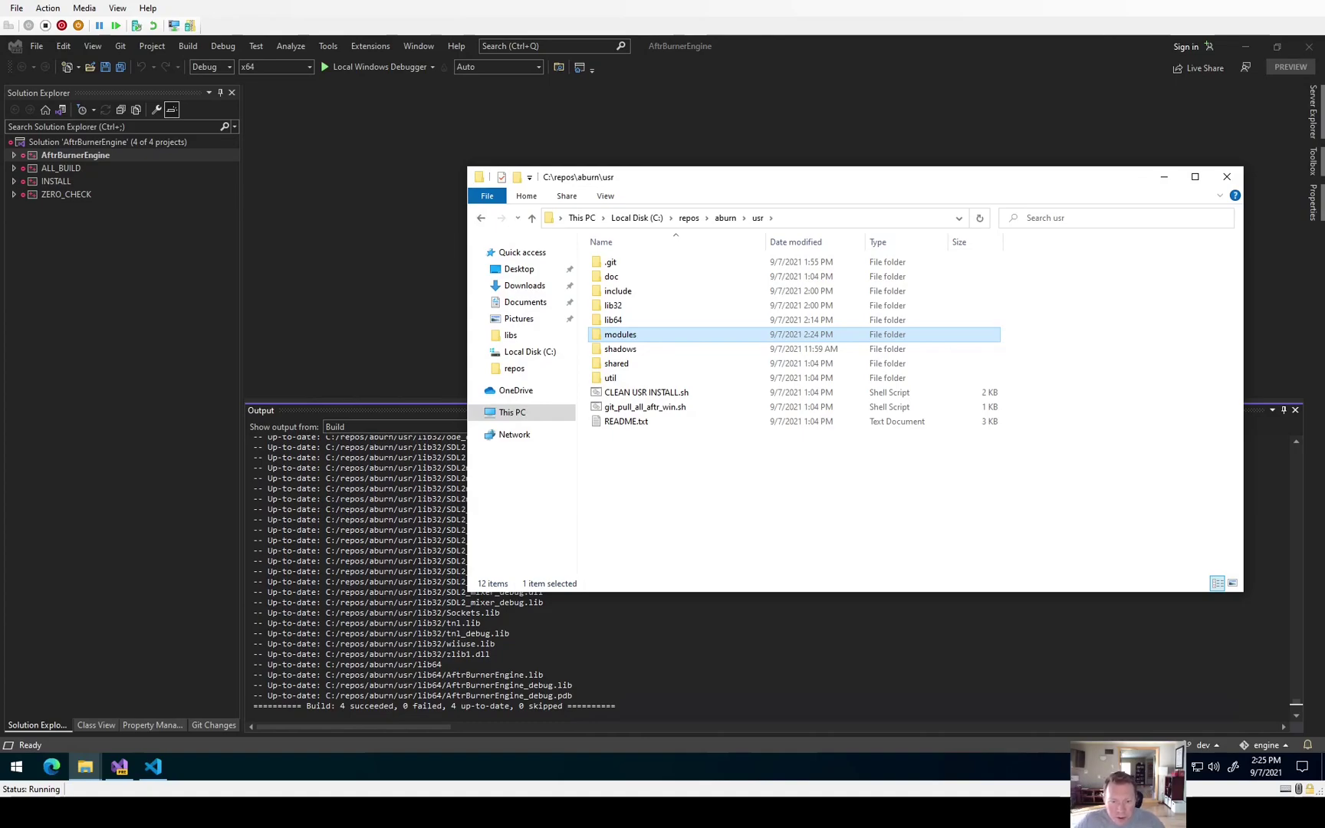
In usr\modules, extract NewModule.zip with 7-Zip into a NewModule folder
double_click(625, 339)
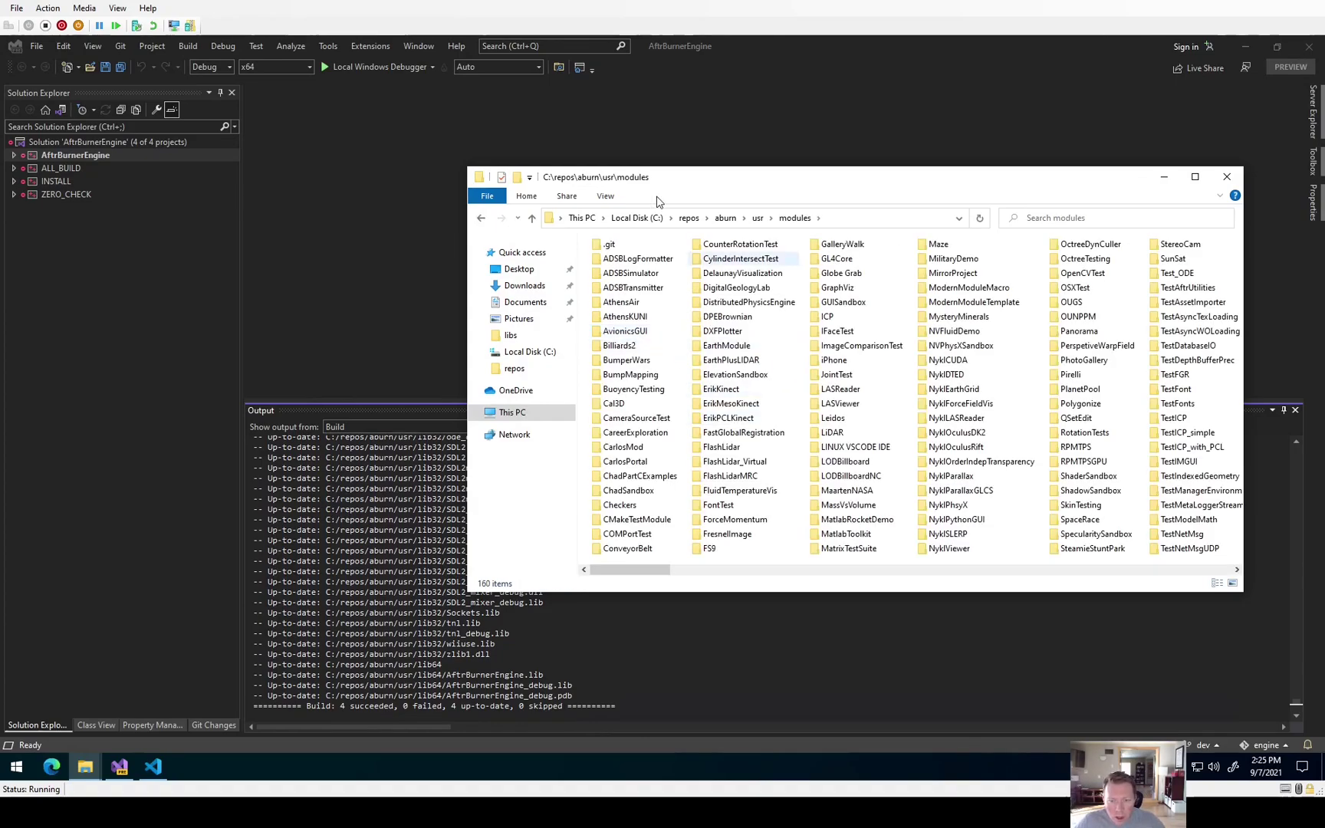
drag(653, 183, 520, 168)
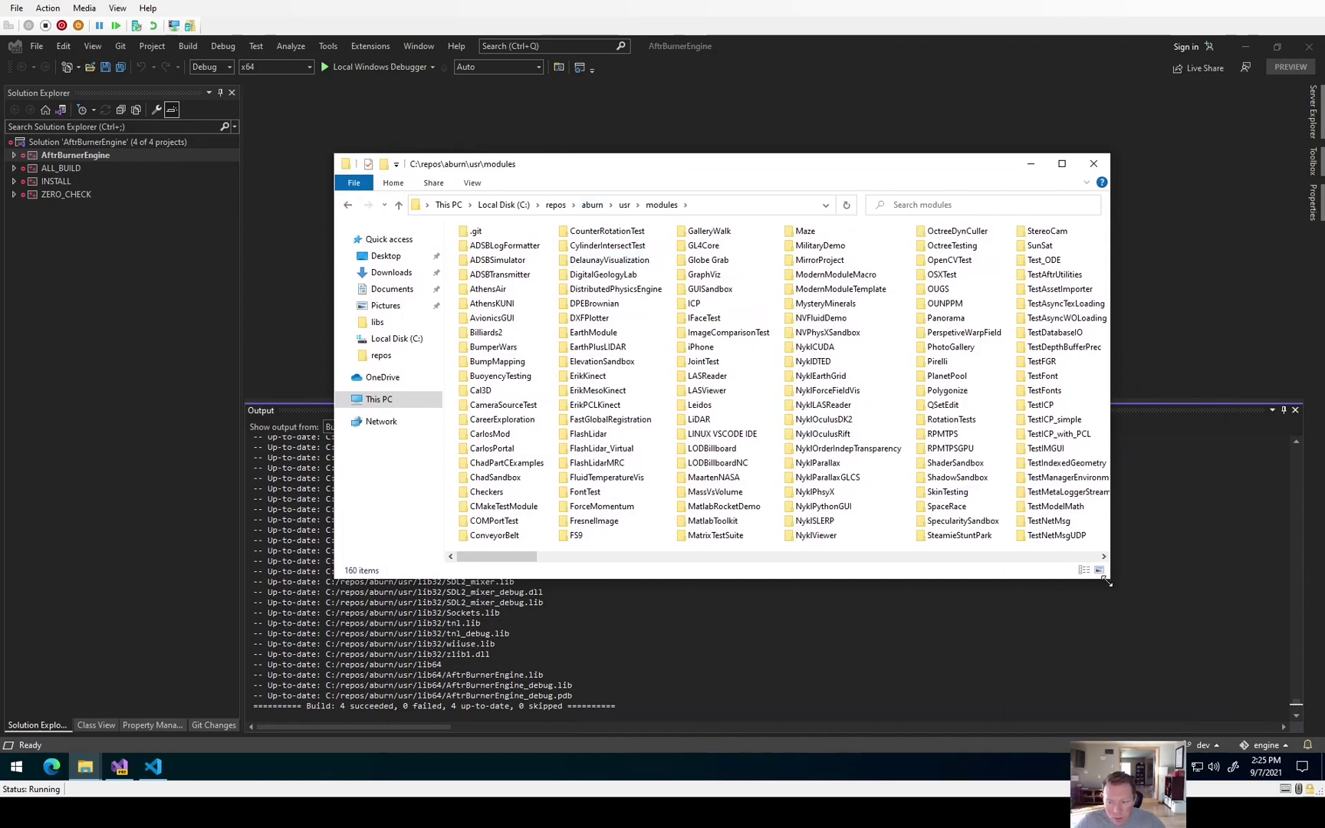
drag(1108, 584, 1208, 624)
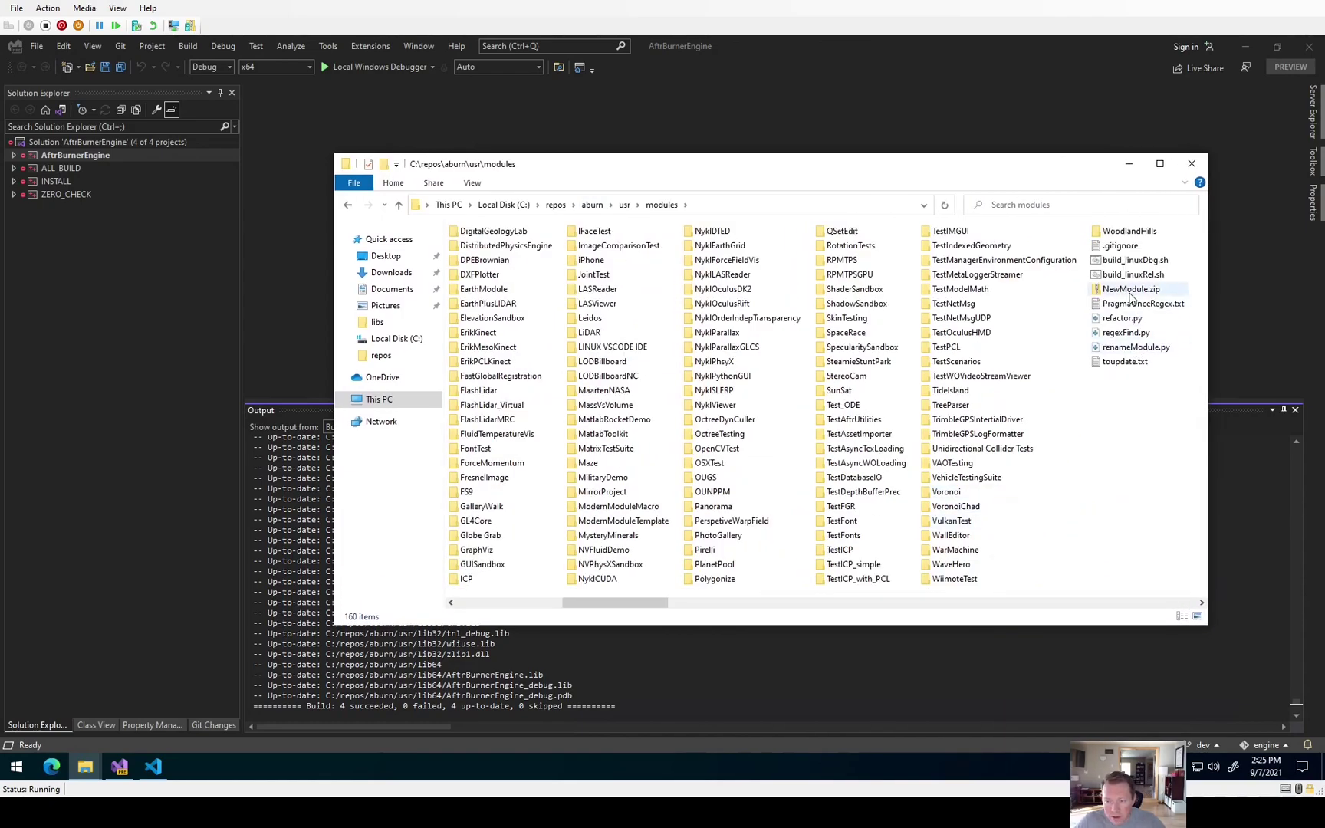
click(1130, 296)
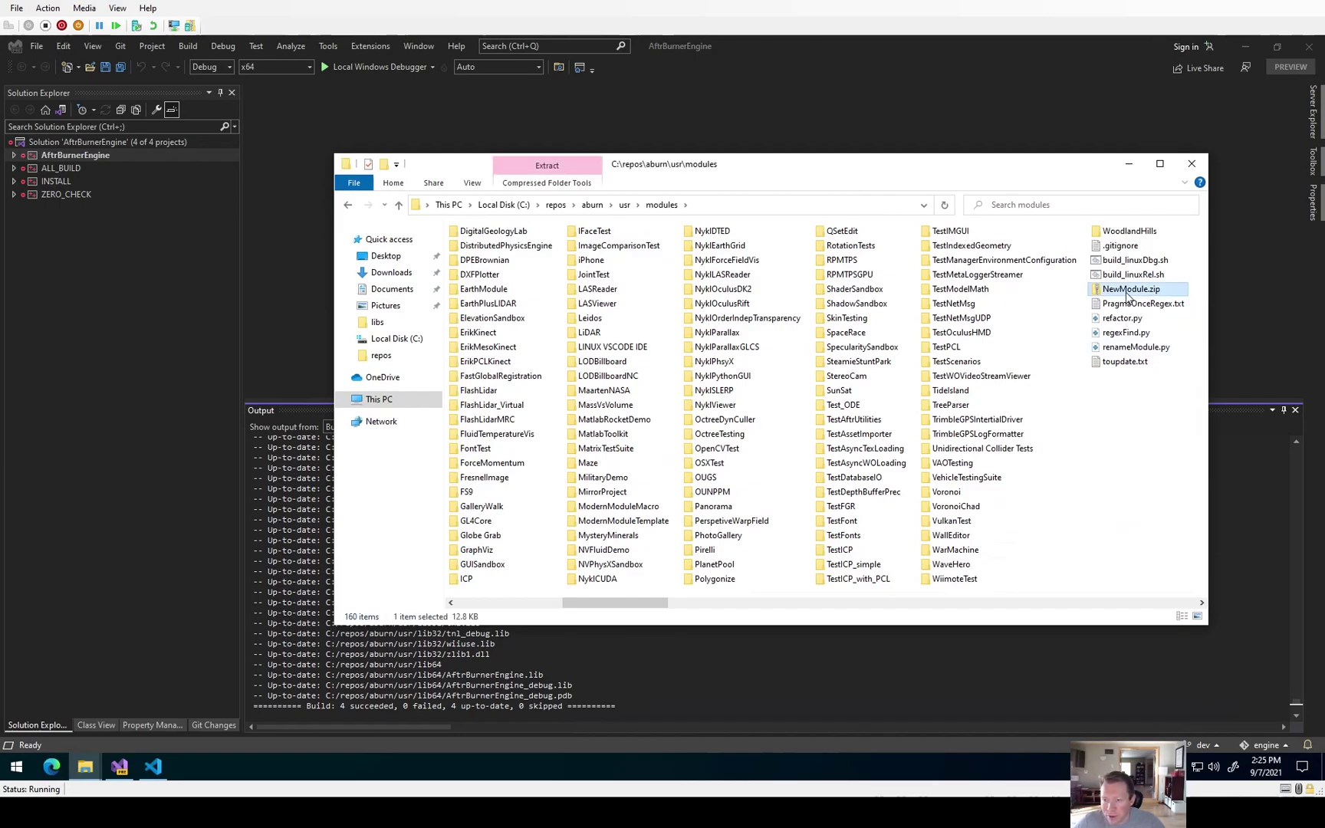
right_click(1129, 296)
mouse_move(994, 369)
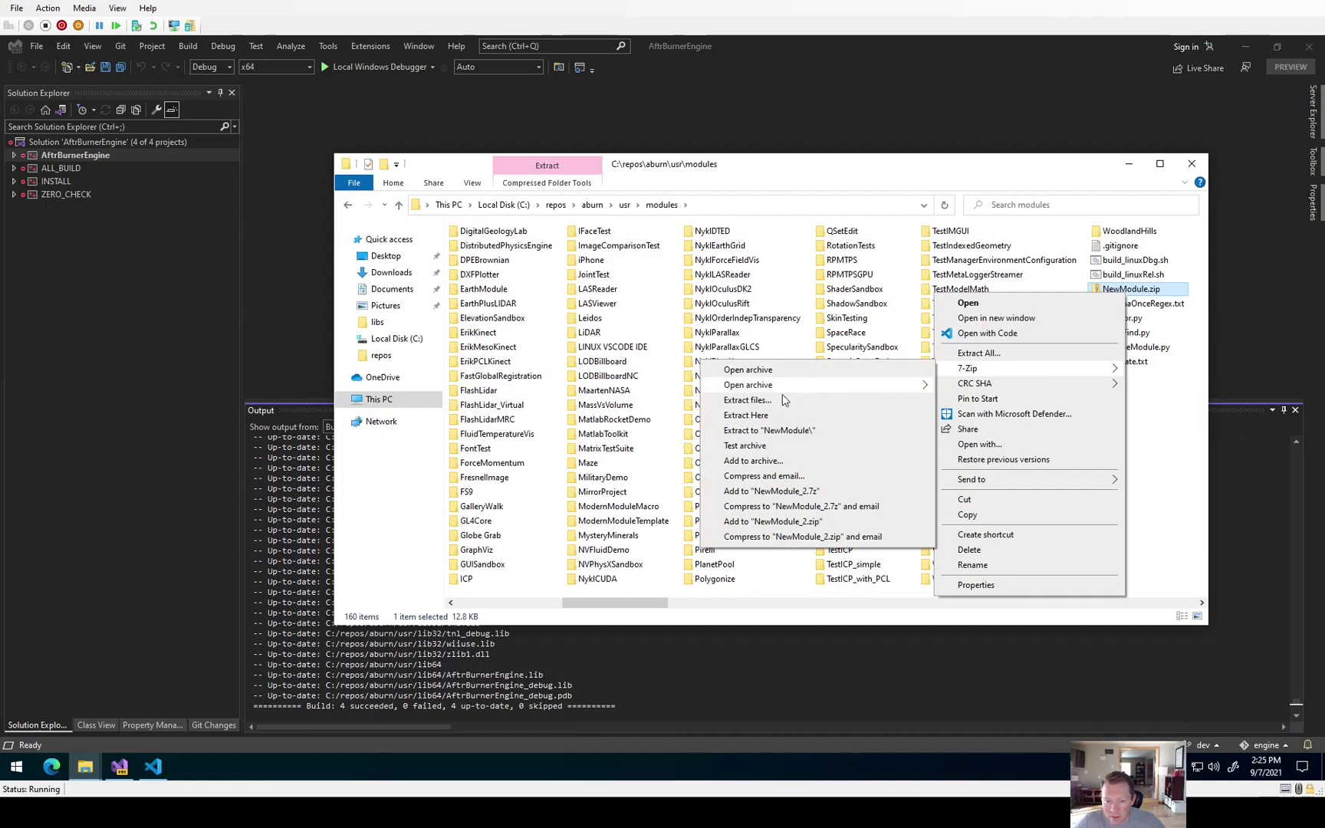
click(755, 418)
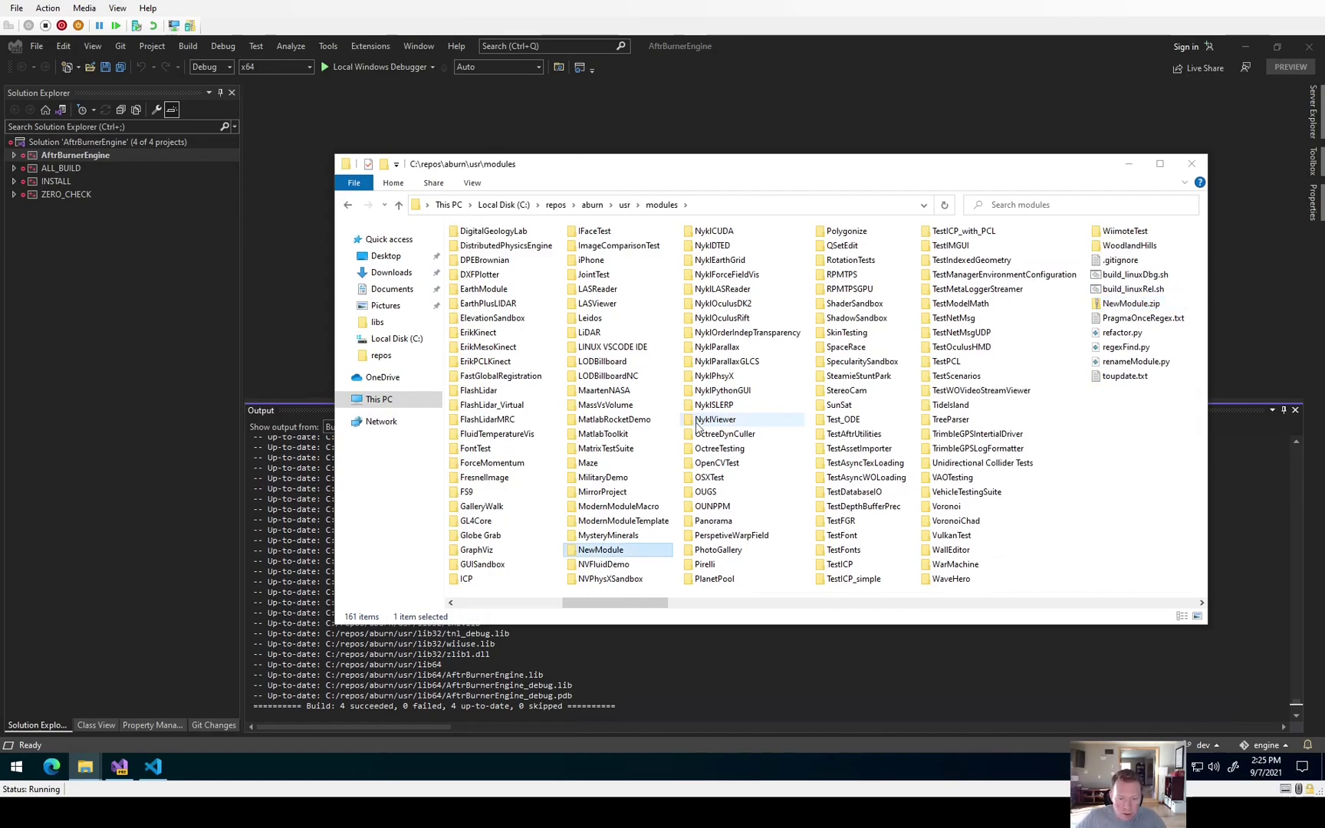
Open the NewModule folder and select 'BUILD 64 BIT MSVC 2022 with CMAKE GUI.bat'
double_click(605, 556)
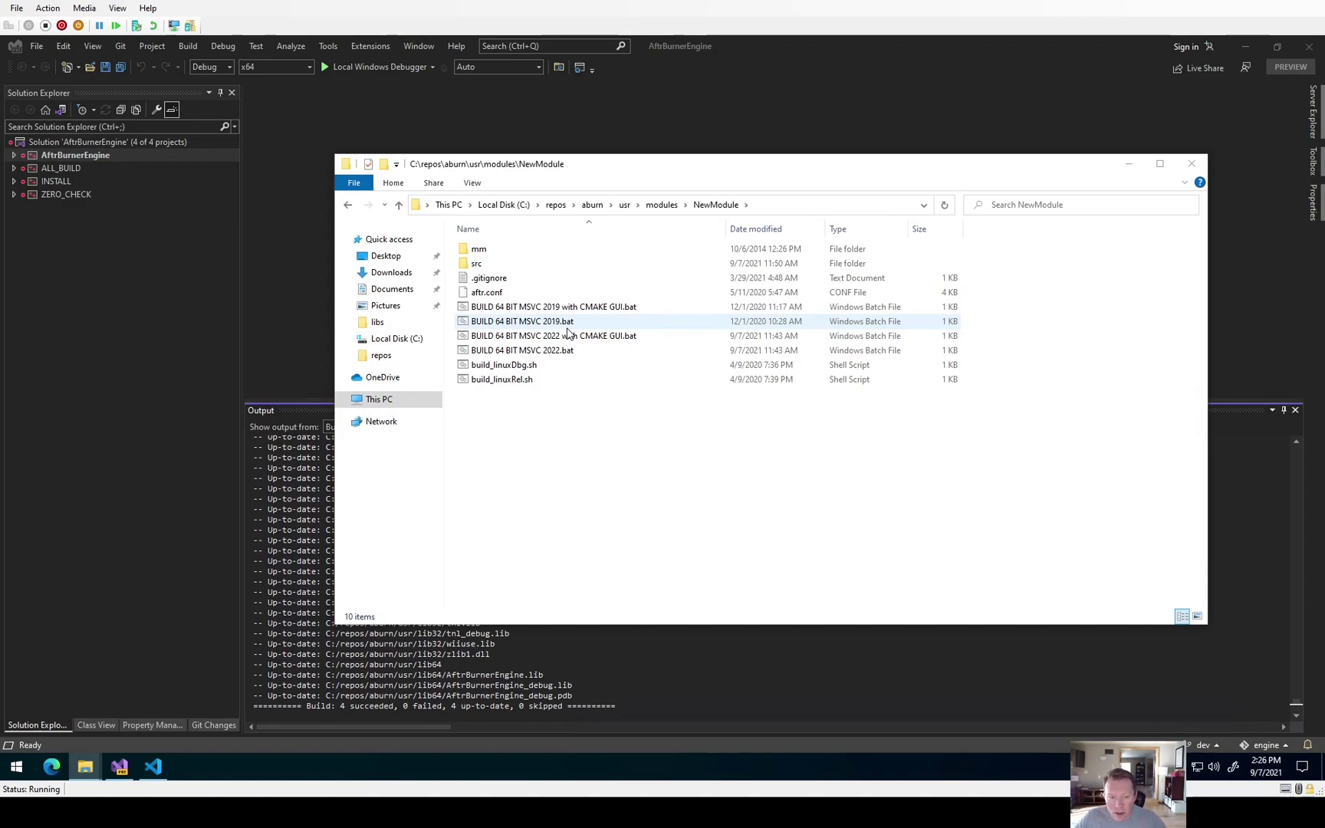
click(576, 336)
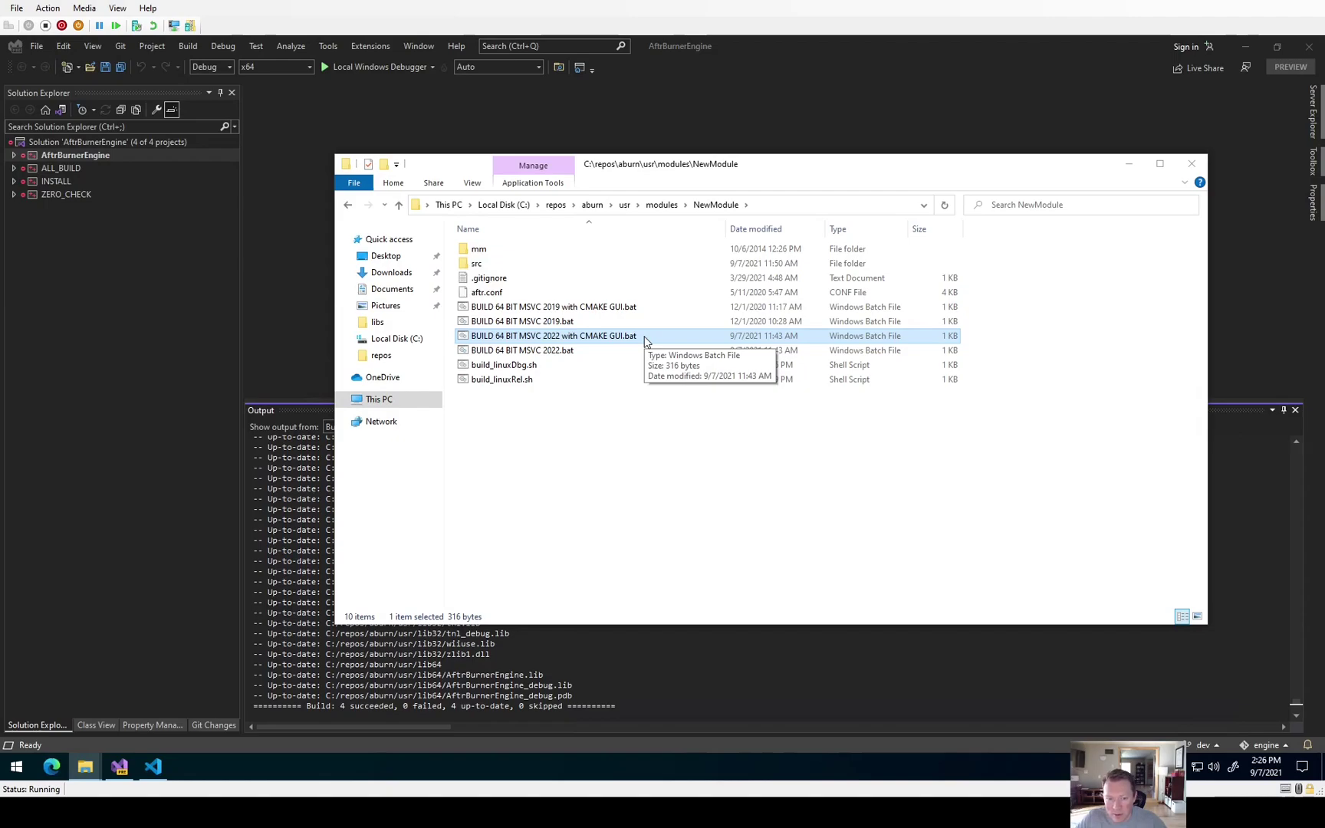
Run the 2022 CMake GUI build script and open the generated cwin64 build folder
double_click(644, 336)
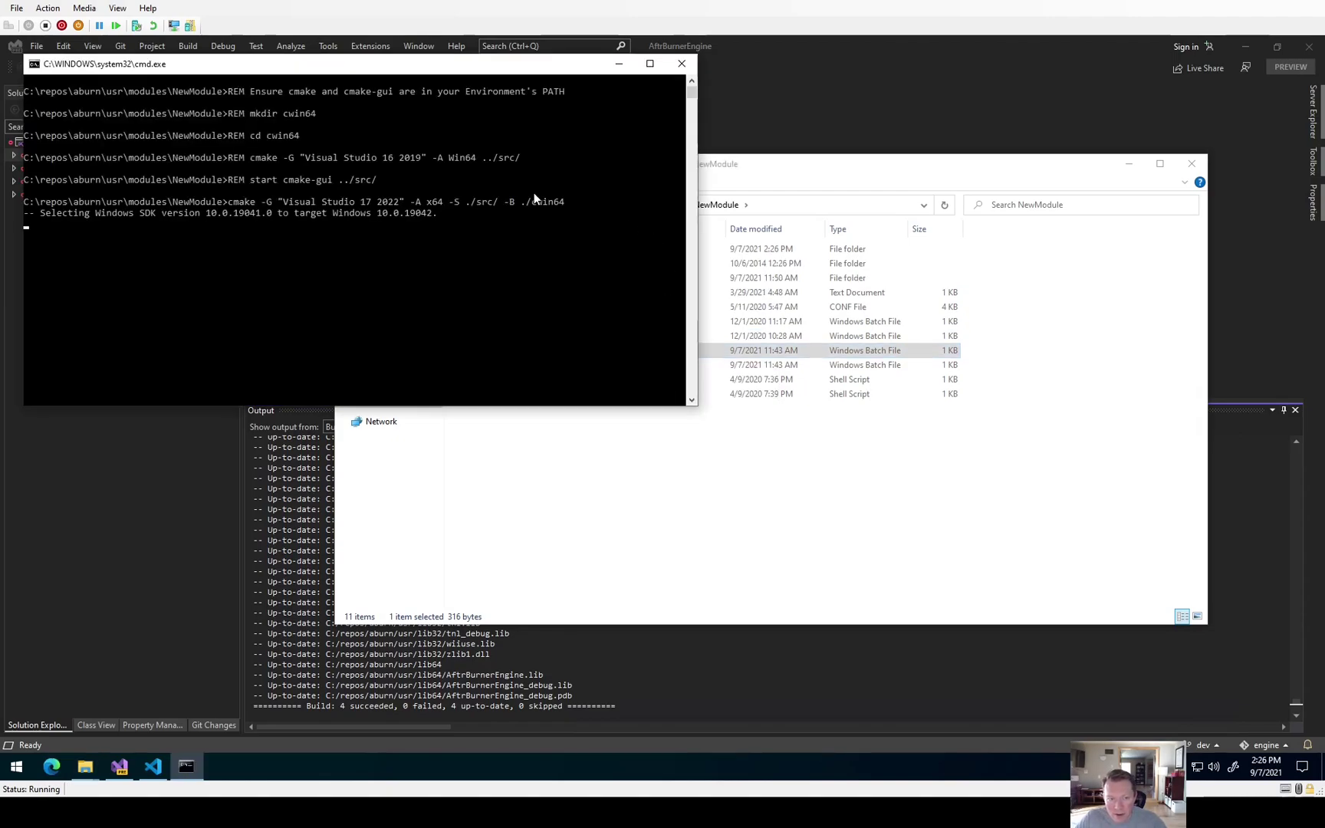
click(710, 167)
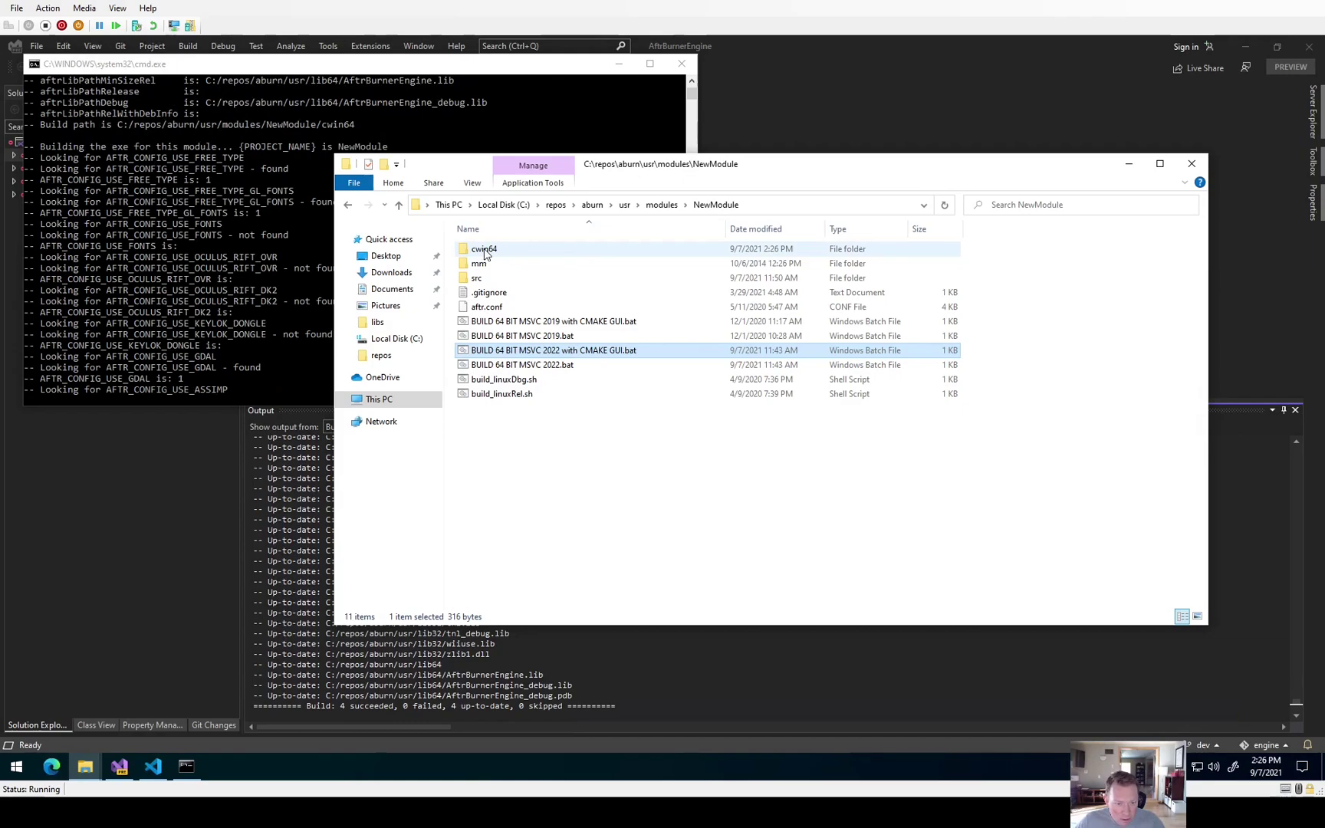
double_click(484, 250)
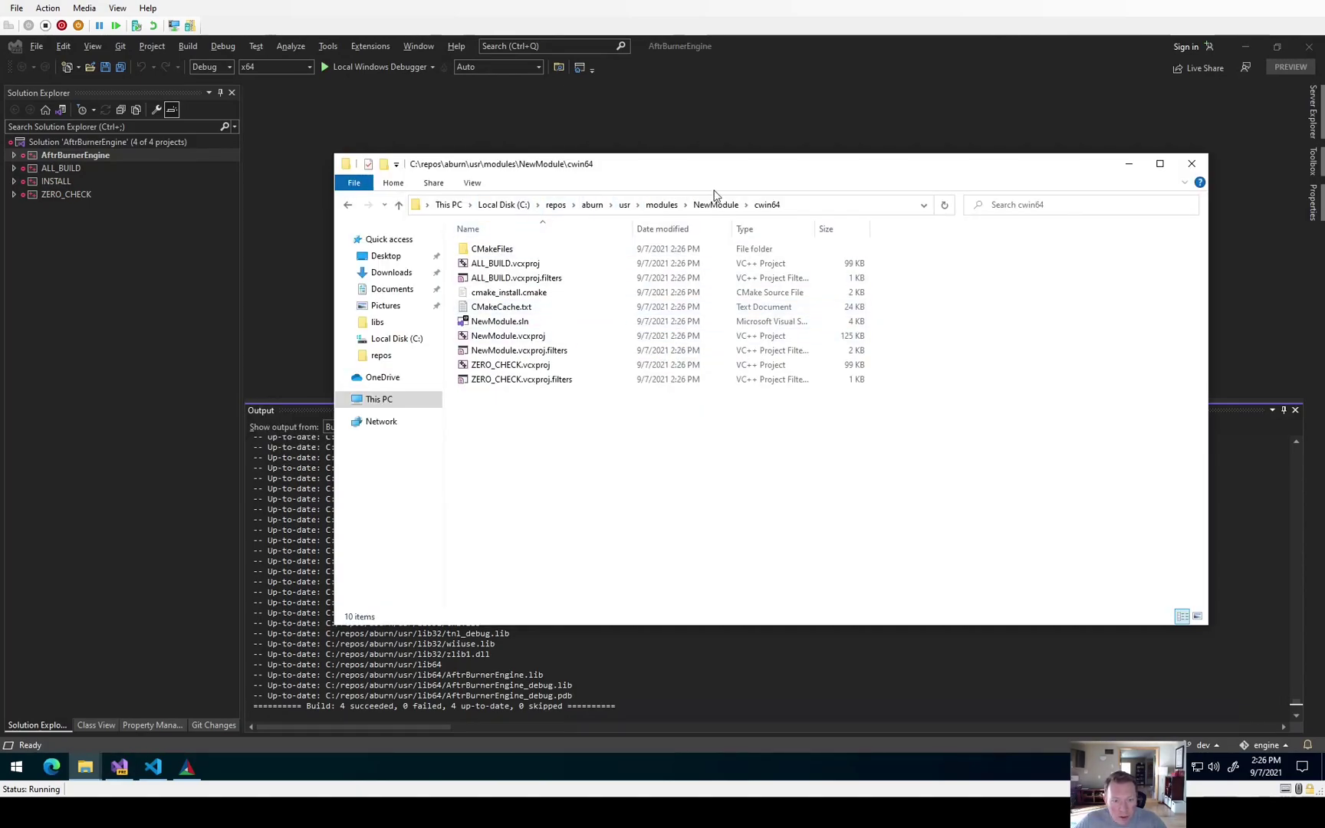
drag(606, 169, 732, 183)
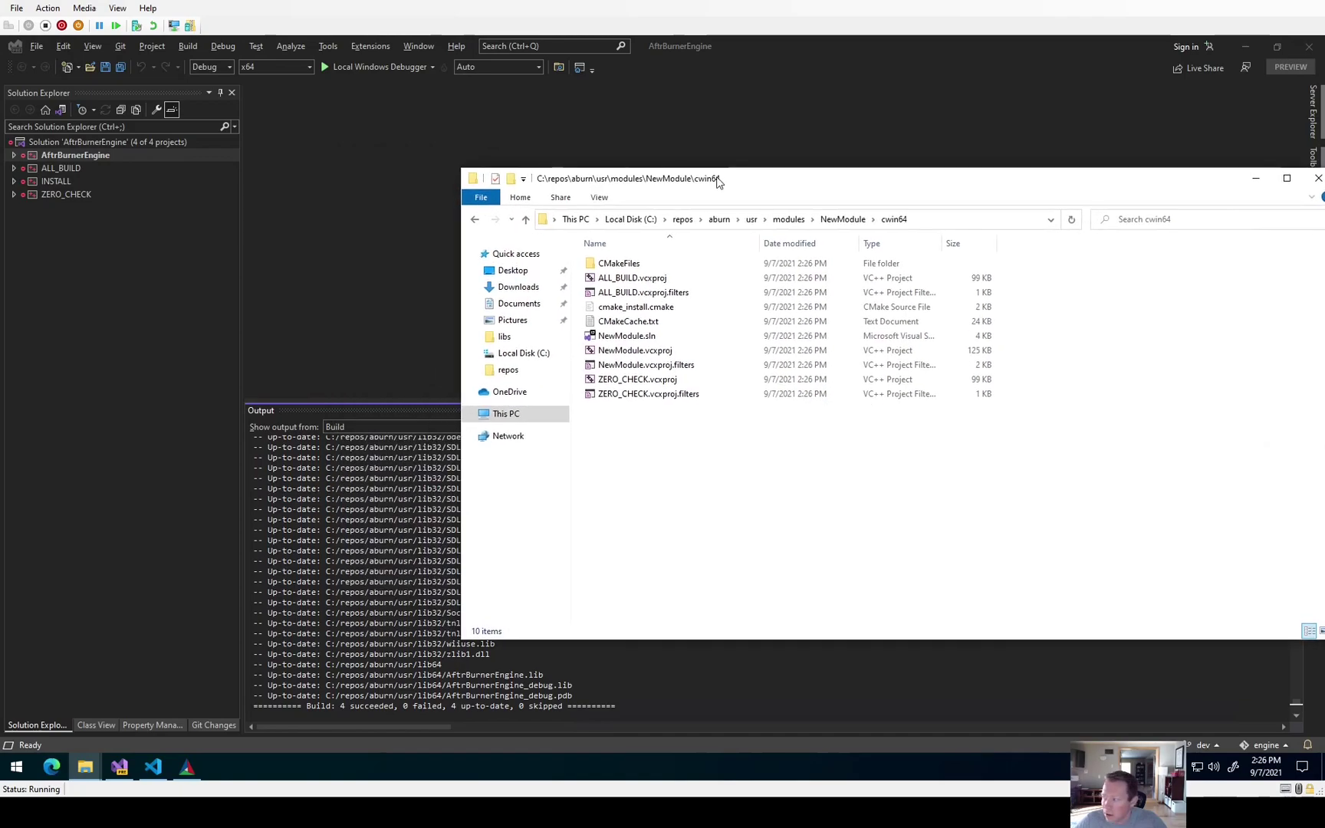
Configure and generate the NewModule project in CMake GUI
click(189, 766)
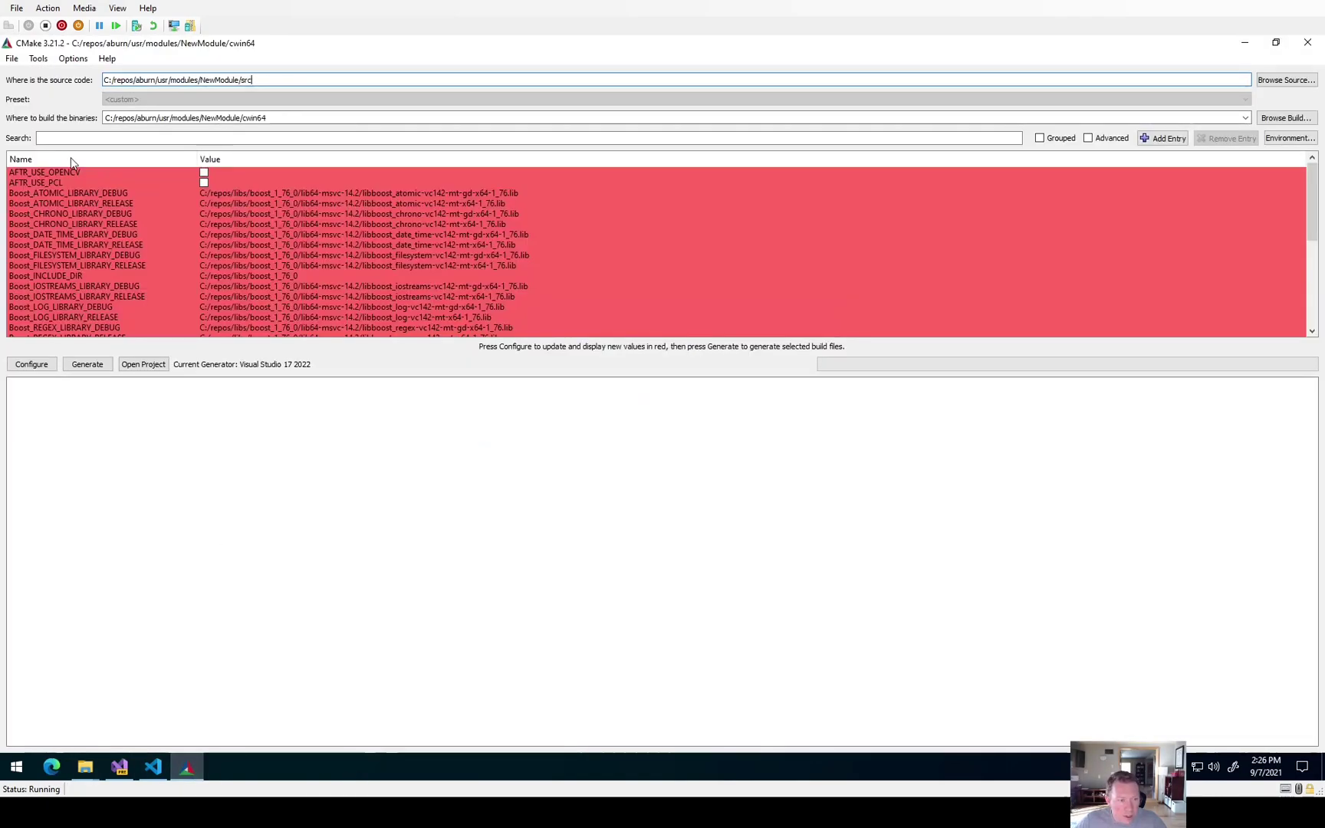
click(31, 364)
click(87, 364)
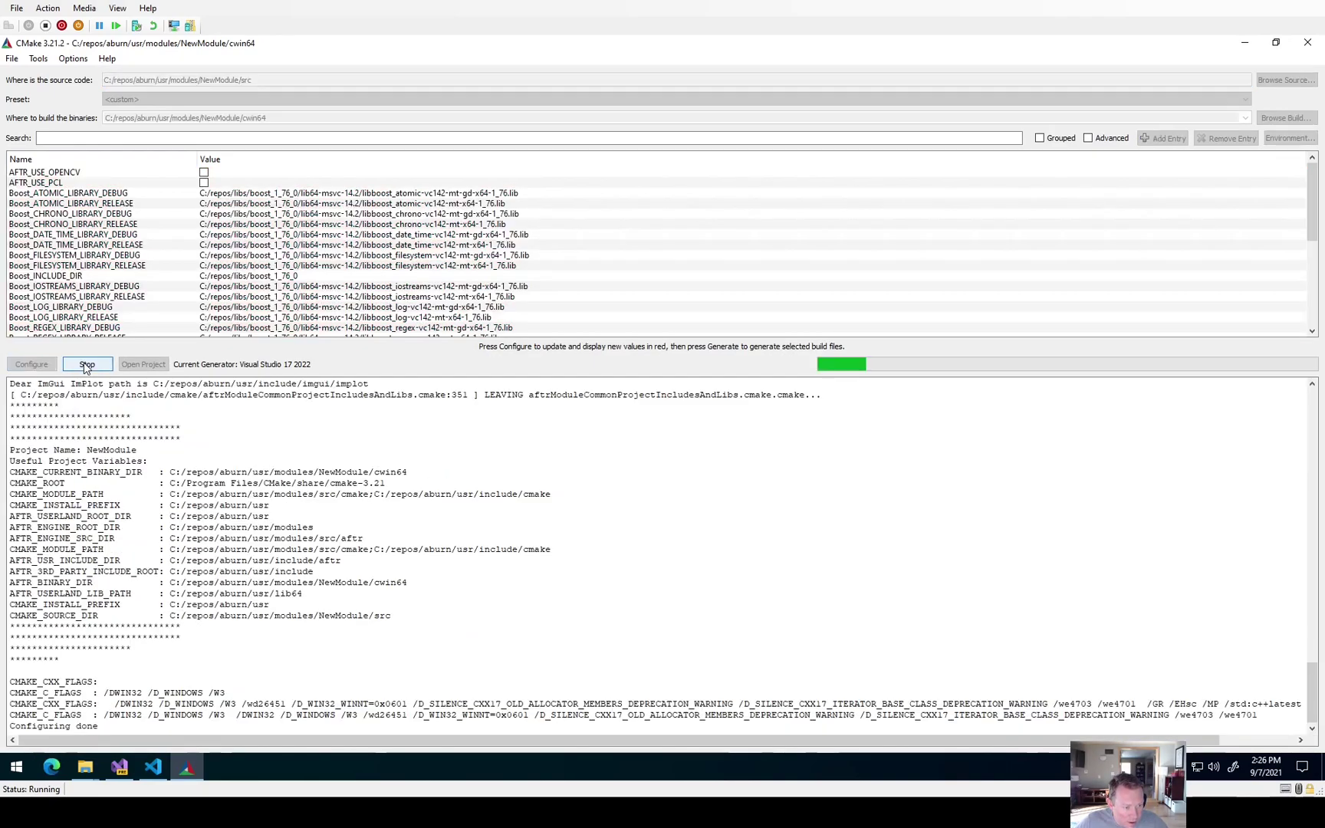
Open NewModule.sln from the cwin64 folder in Visual Studio 2022
key(alt+Tab)
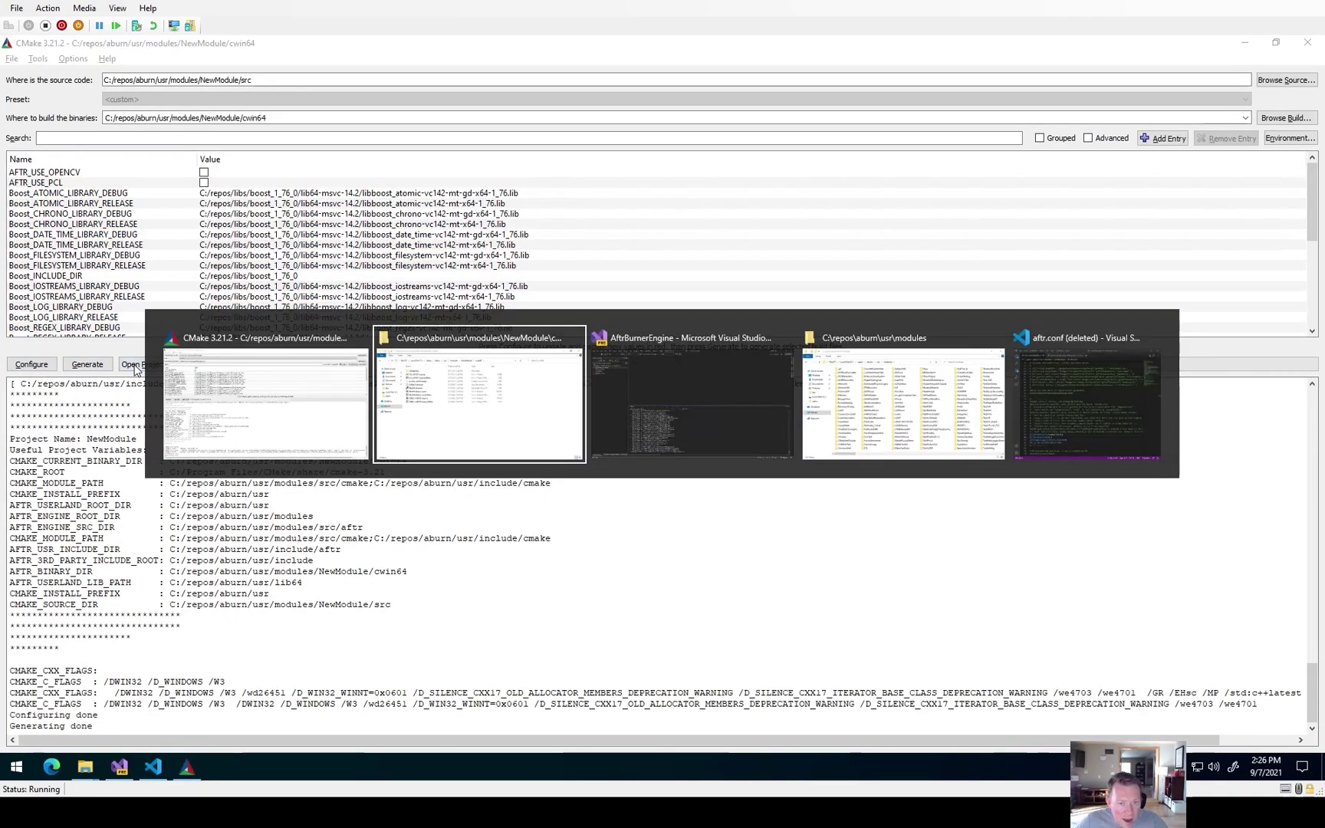
click(638, 340)
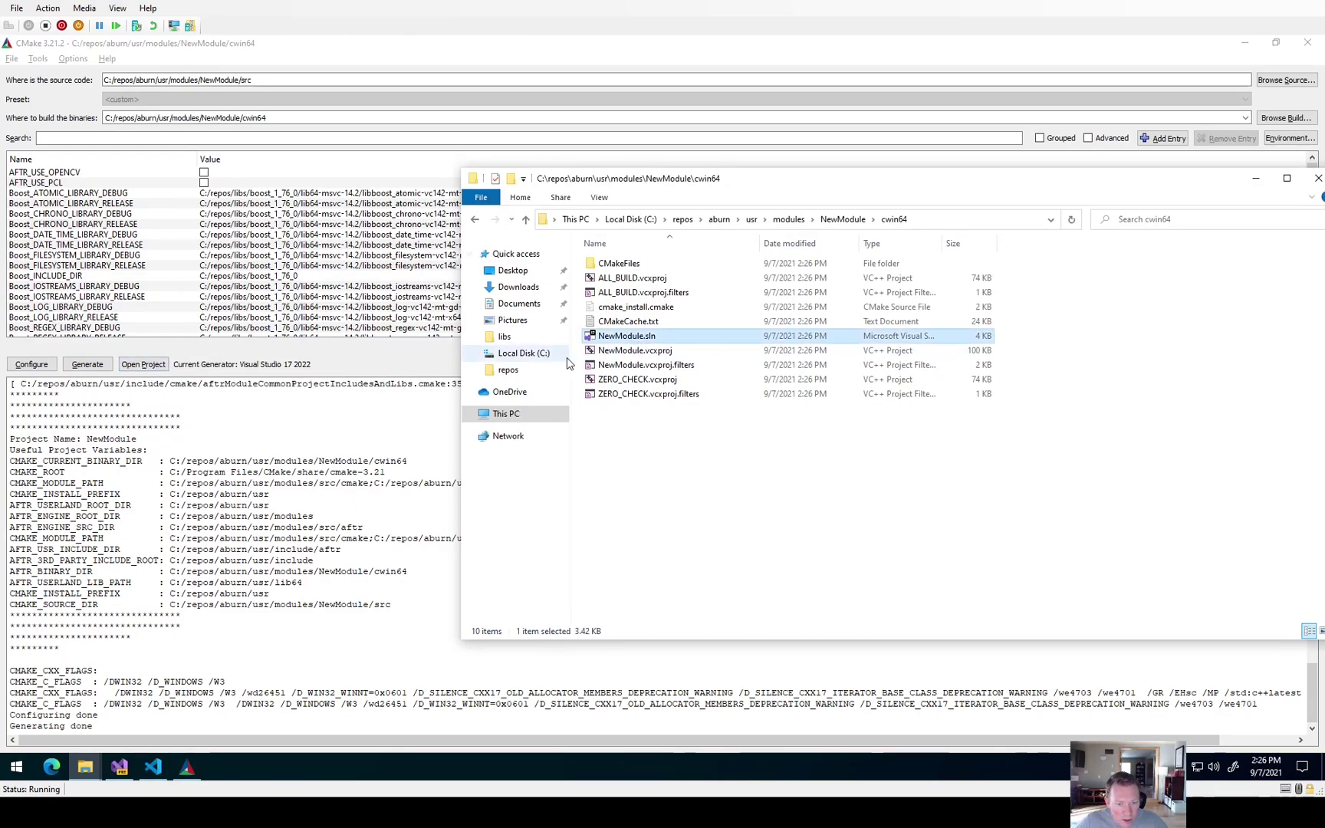
double_click(610, 342)
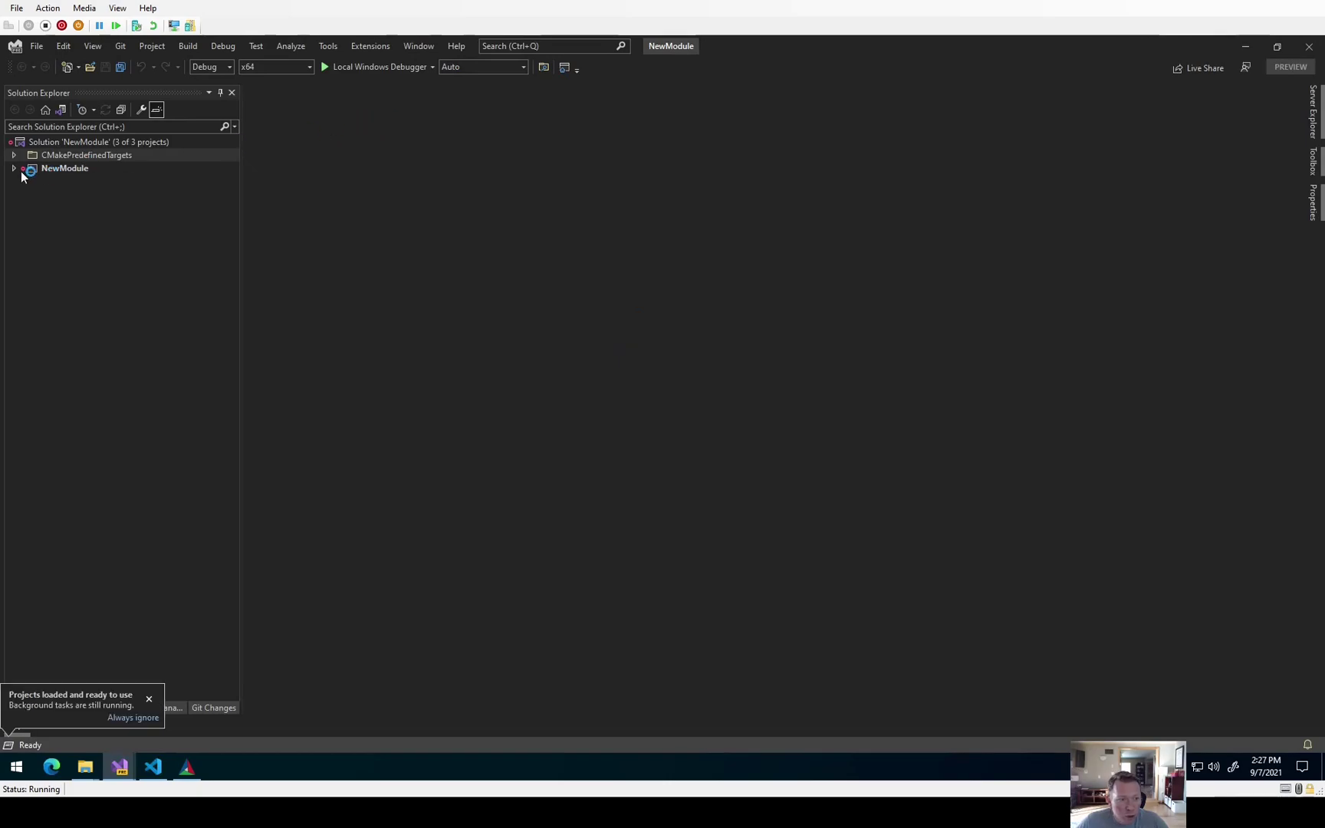
Expand NewModule's Source Files and open GLViewNewModule.cpp and main.cpp
click(13, 168)
click(26, 220)
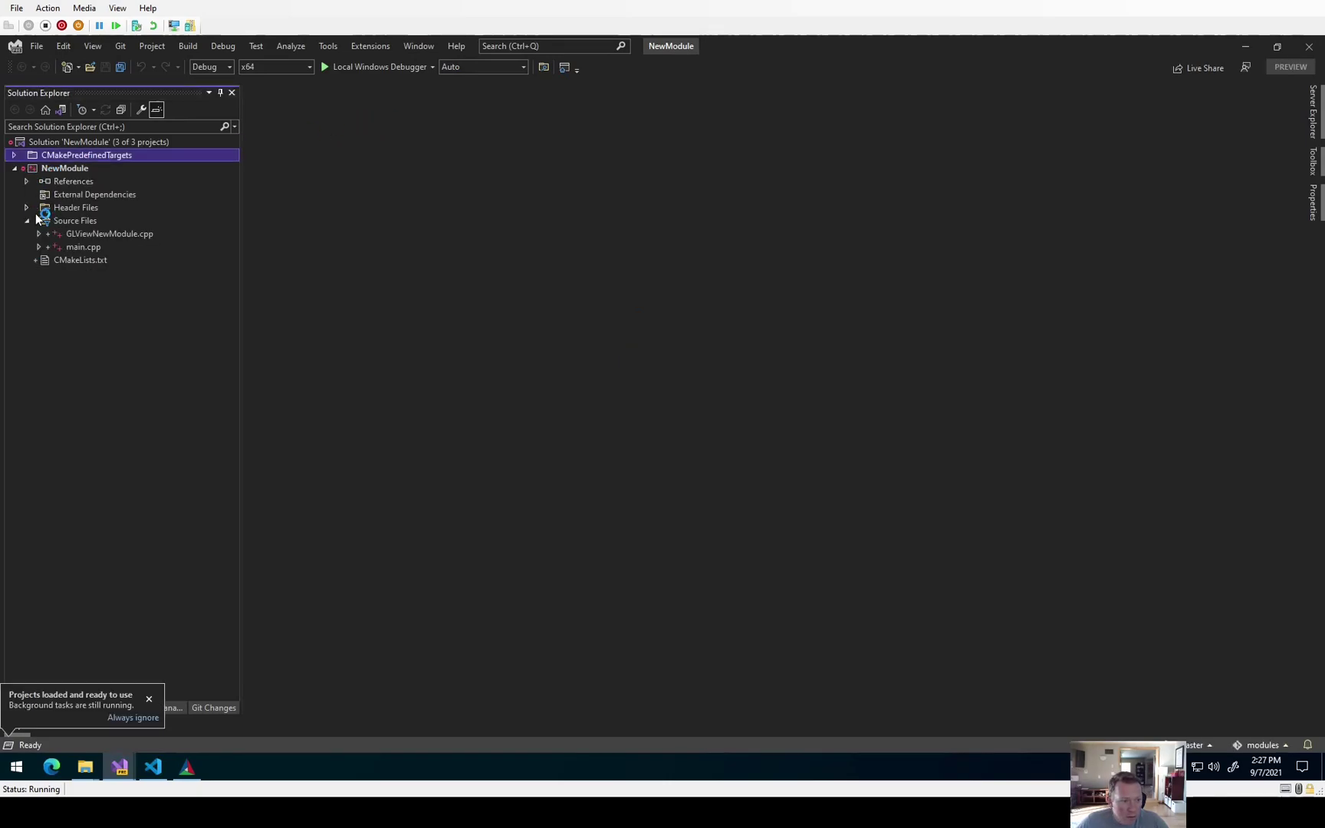
double_click(105, 235)
double_click(81, 247)
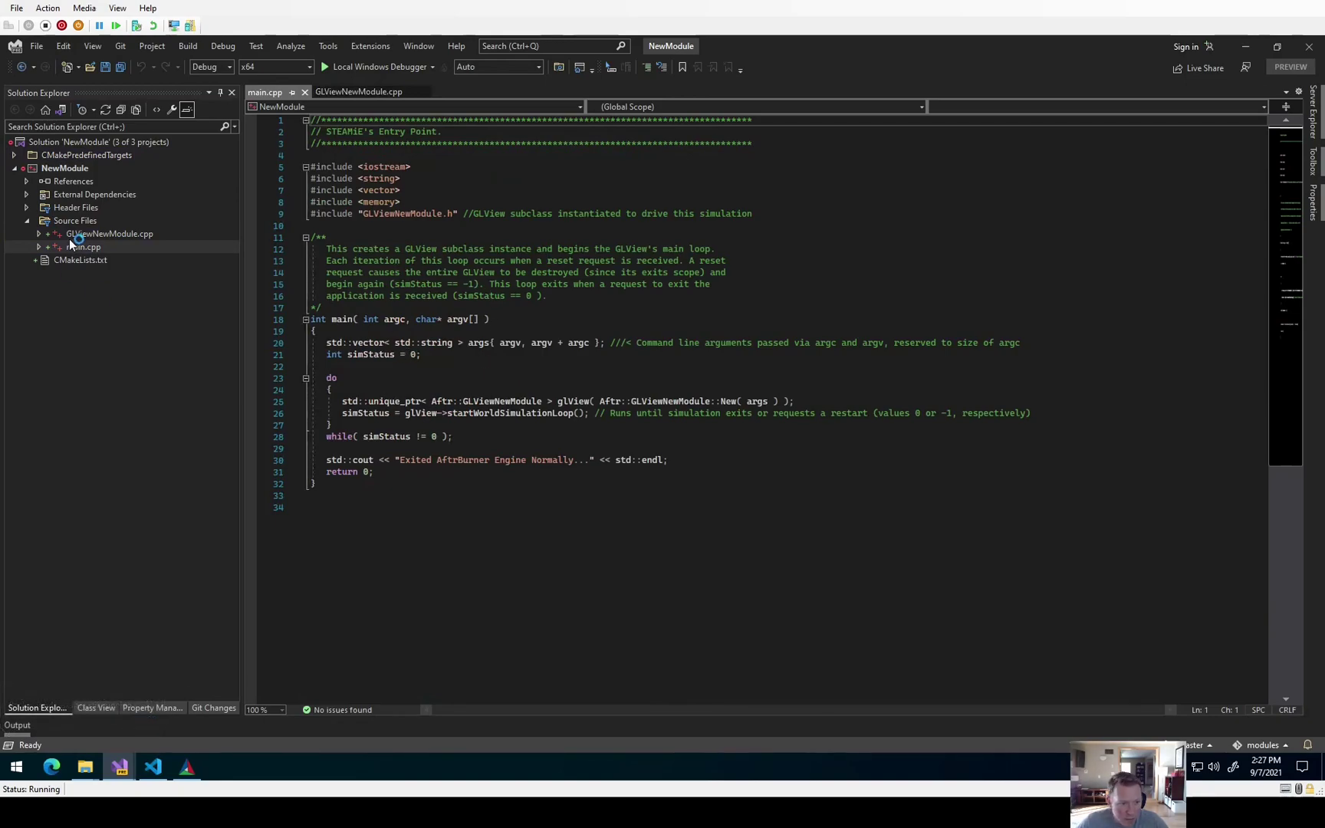
double_click(73, 237)
scroll(875, 297, down, 7)
mouse_move(1288, 187)
mouse_down()
mouse_move(1292, 451)
mouse_move(1291, 436)
mouse_up()
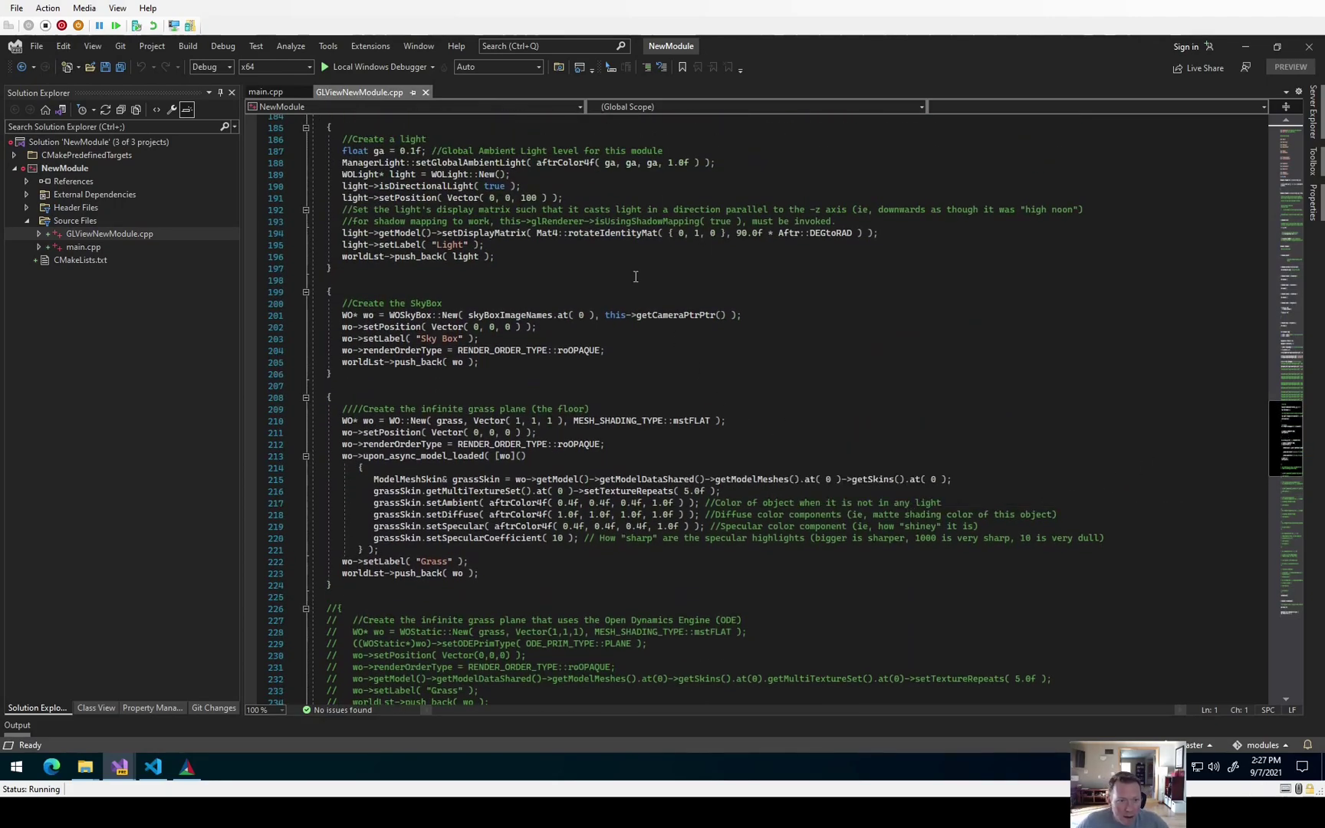
Run NewModule in the debugger until it hits an access violation in createVAO
click(354, 67)
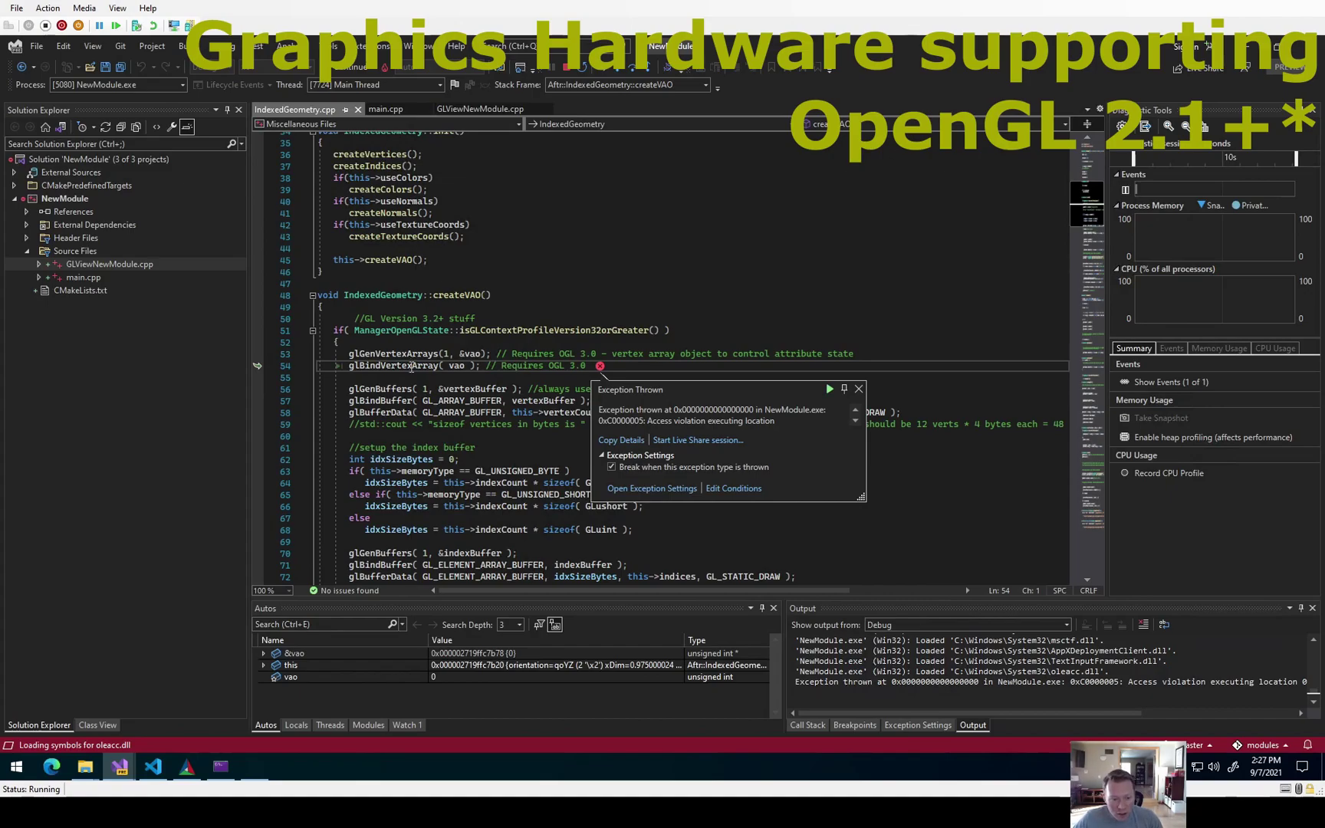
mouse_move(85, 766)
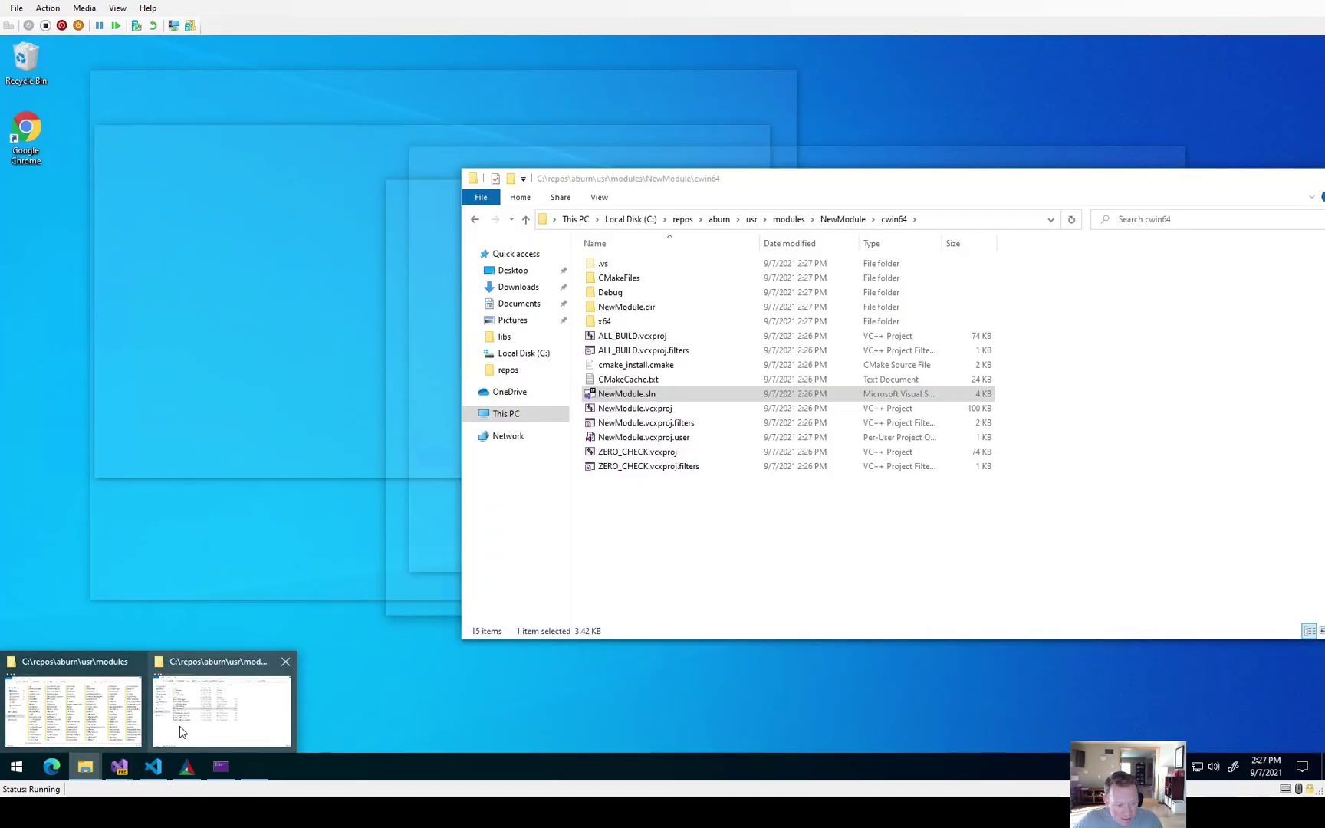
Open NewModule's aftr.conf in Visual Studio Code
click(223, 709)
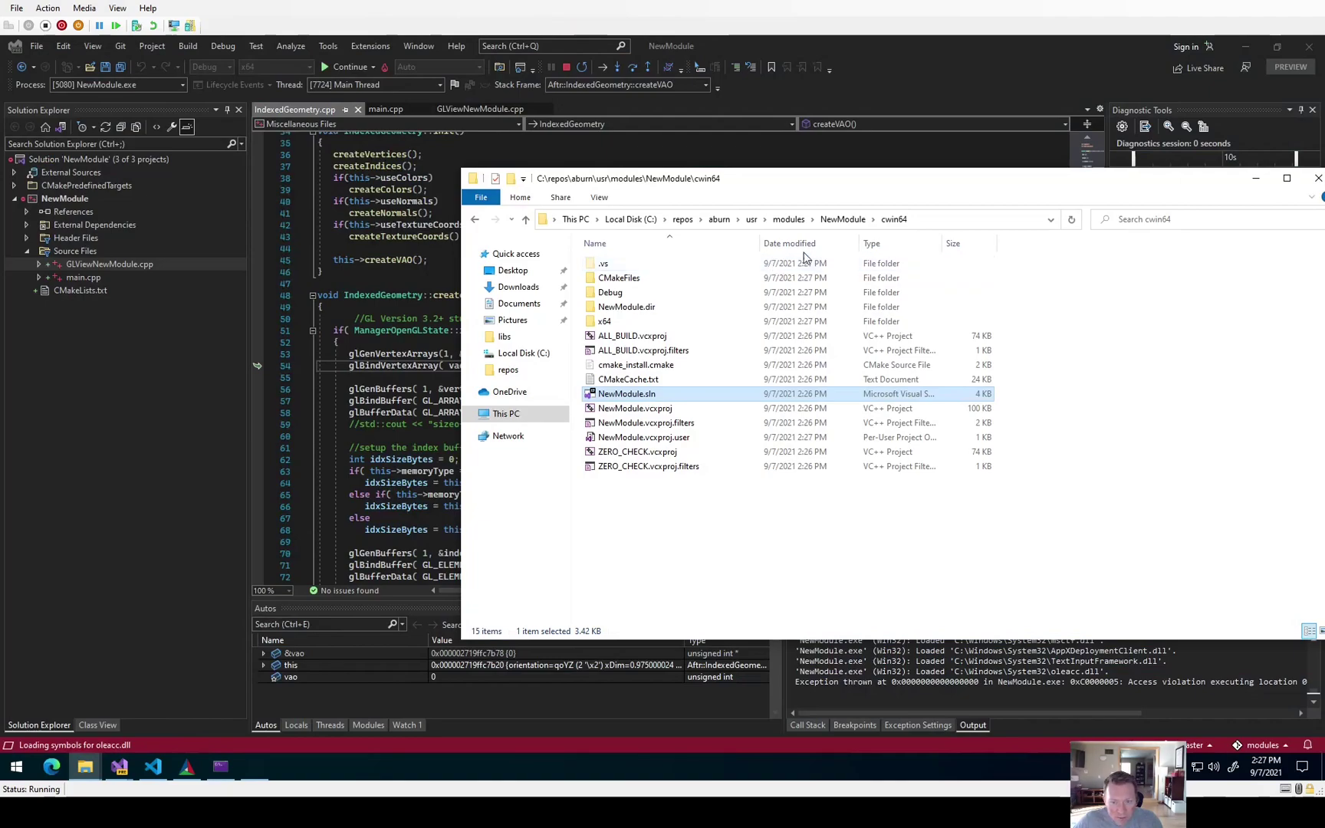
click(842, 219)
click(618, 323)
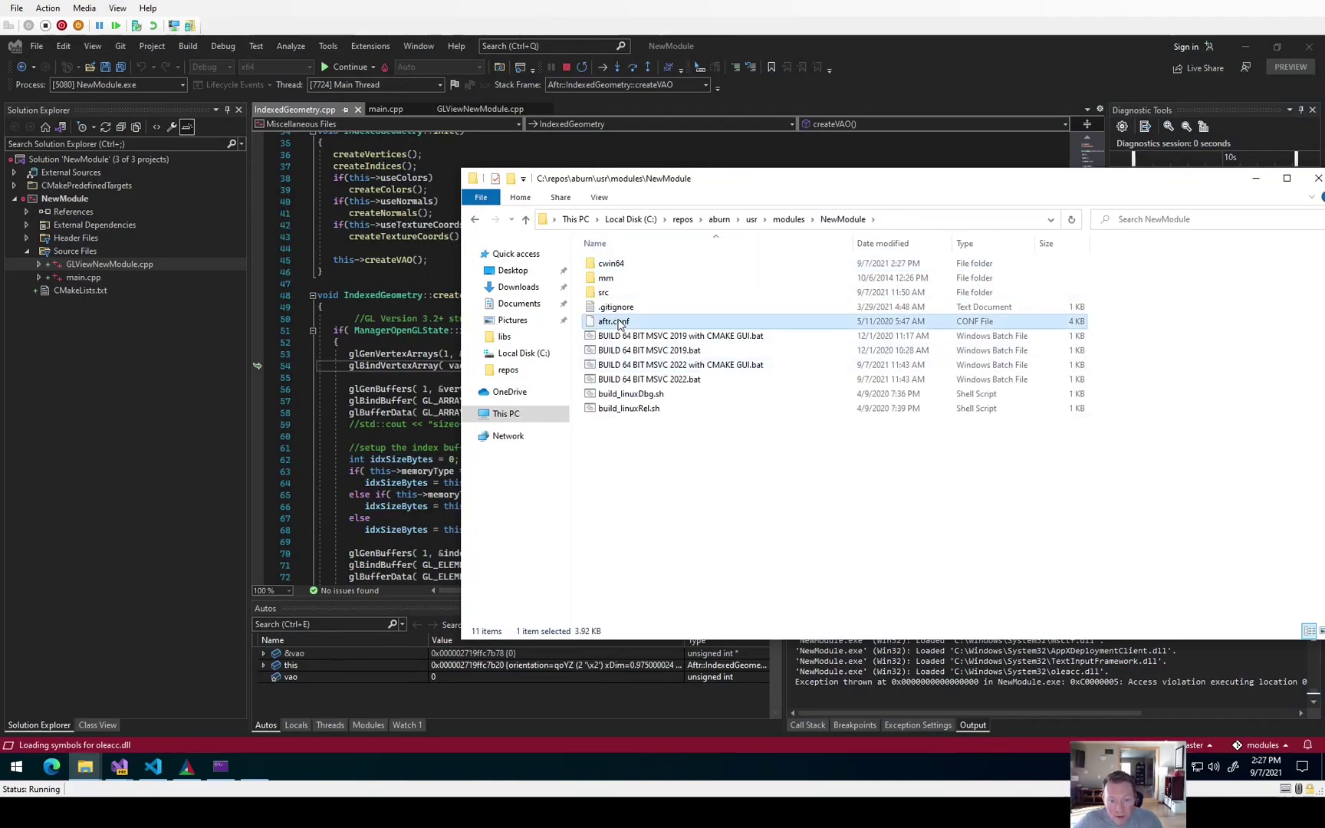
right_click(618, 323)
click(587, 348)
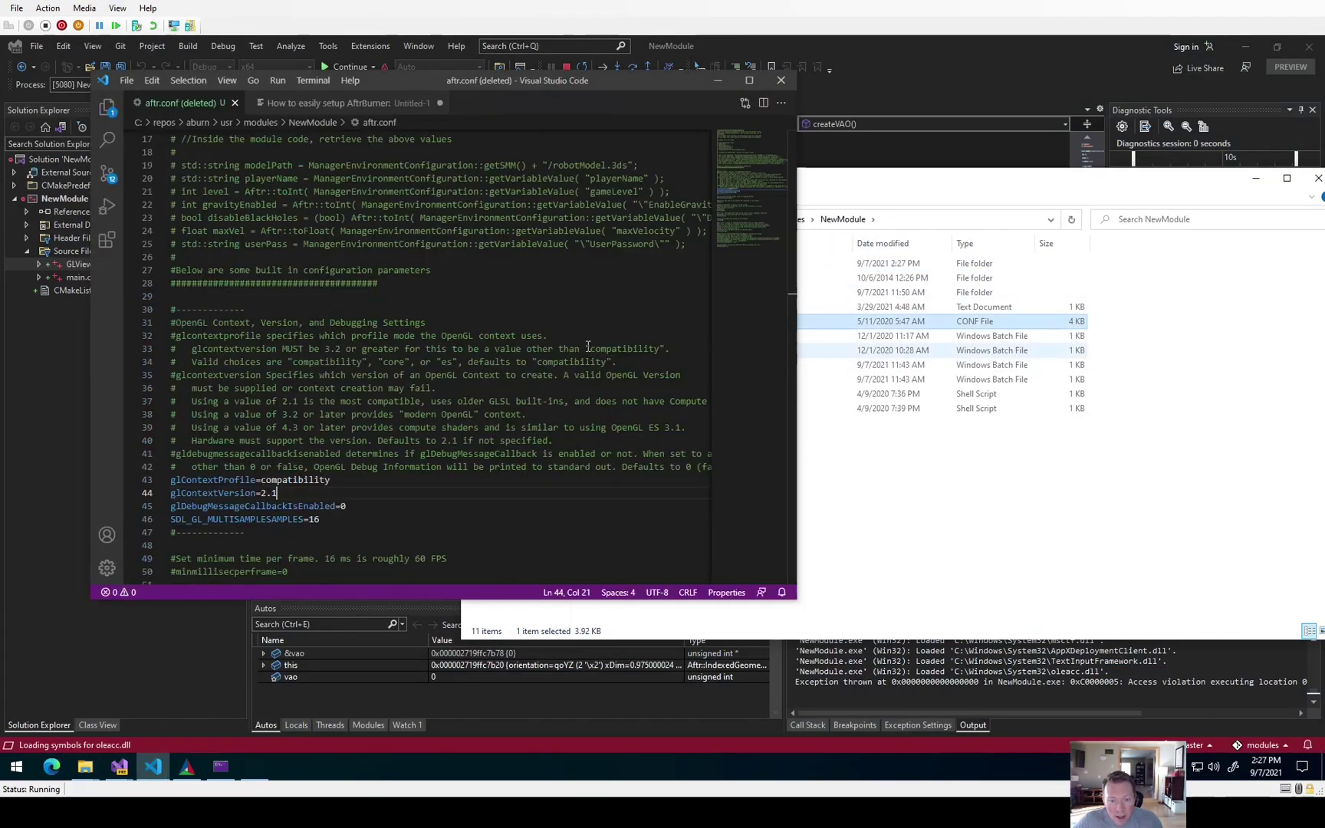
Change glContextVersion to 2.1 and save aftr.conf
click(335, 492)
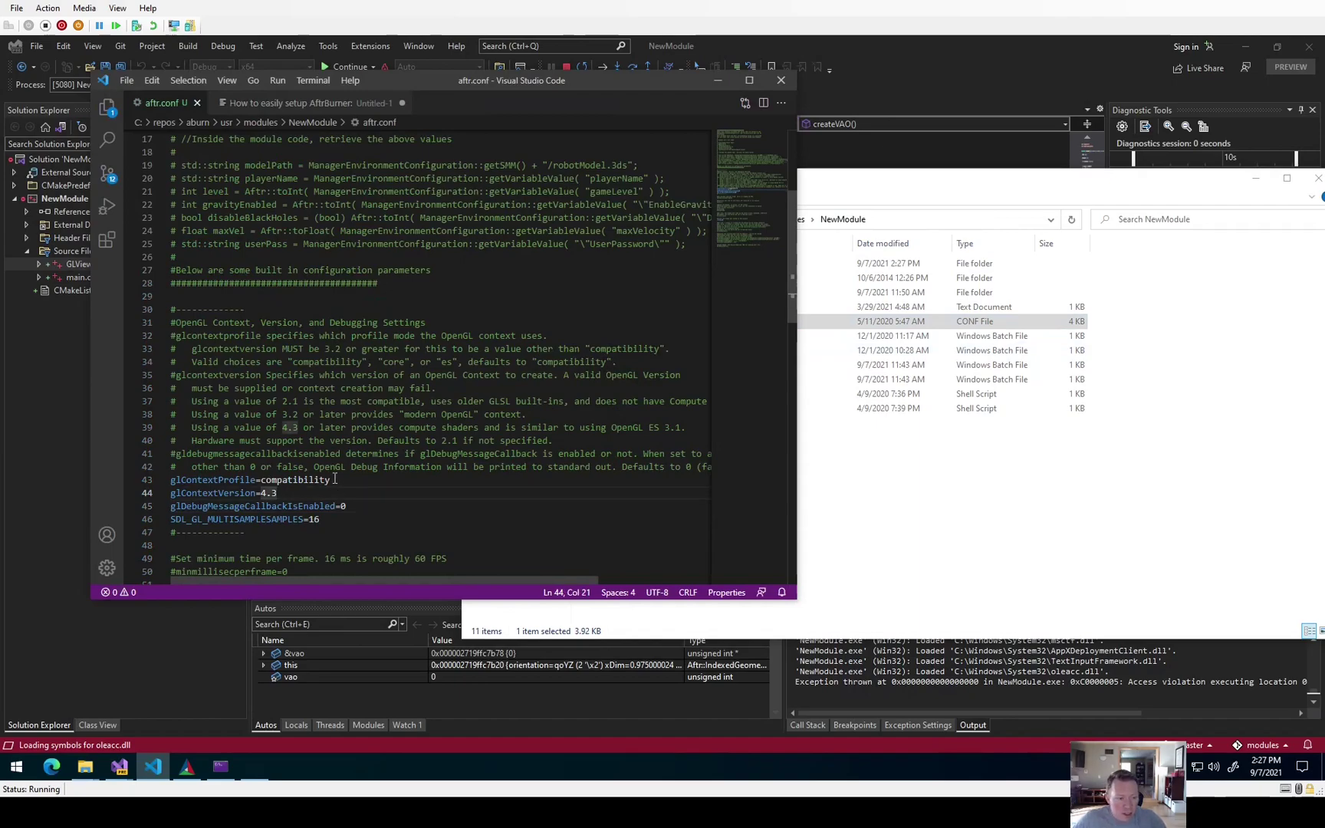
key(BackSpace)
key(BackSpace)
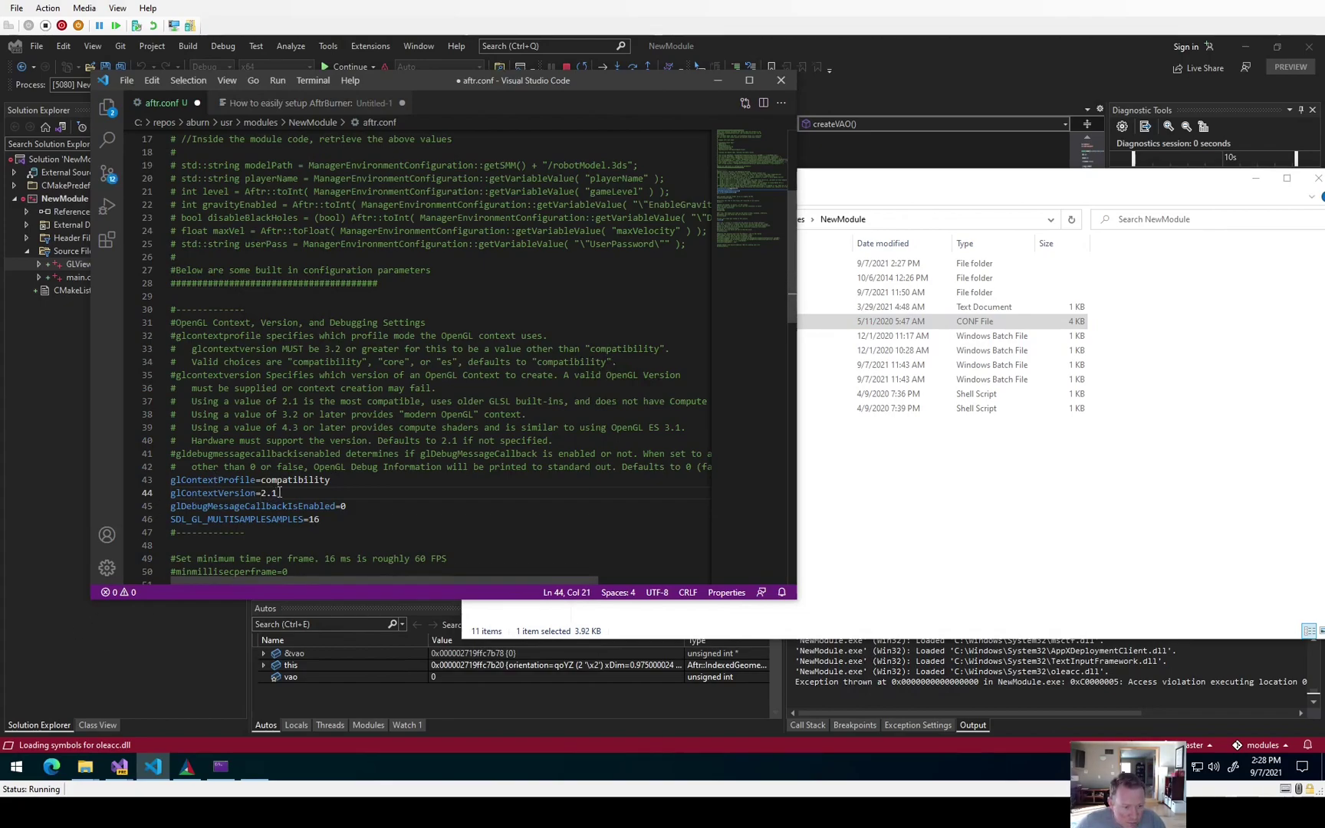
key(ctrl+s)
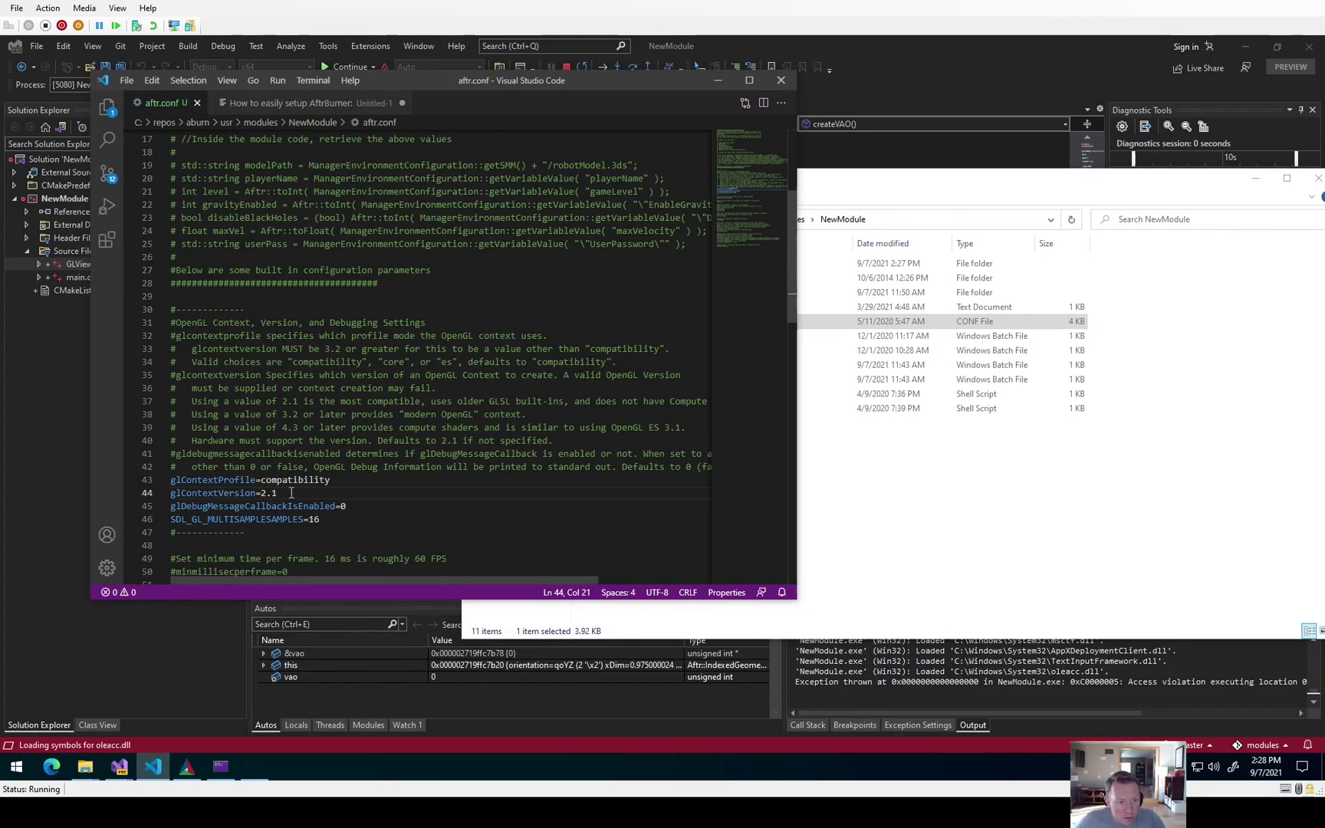
click(908, 466)
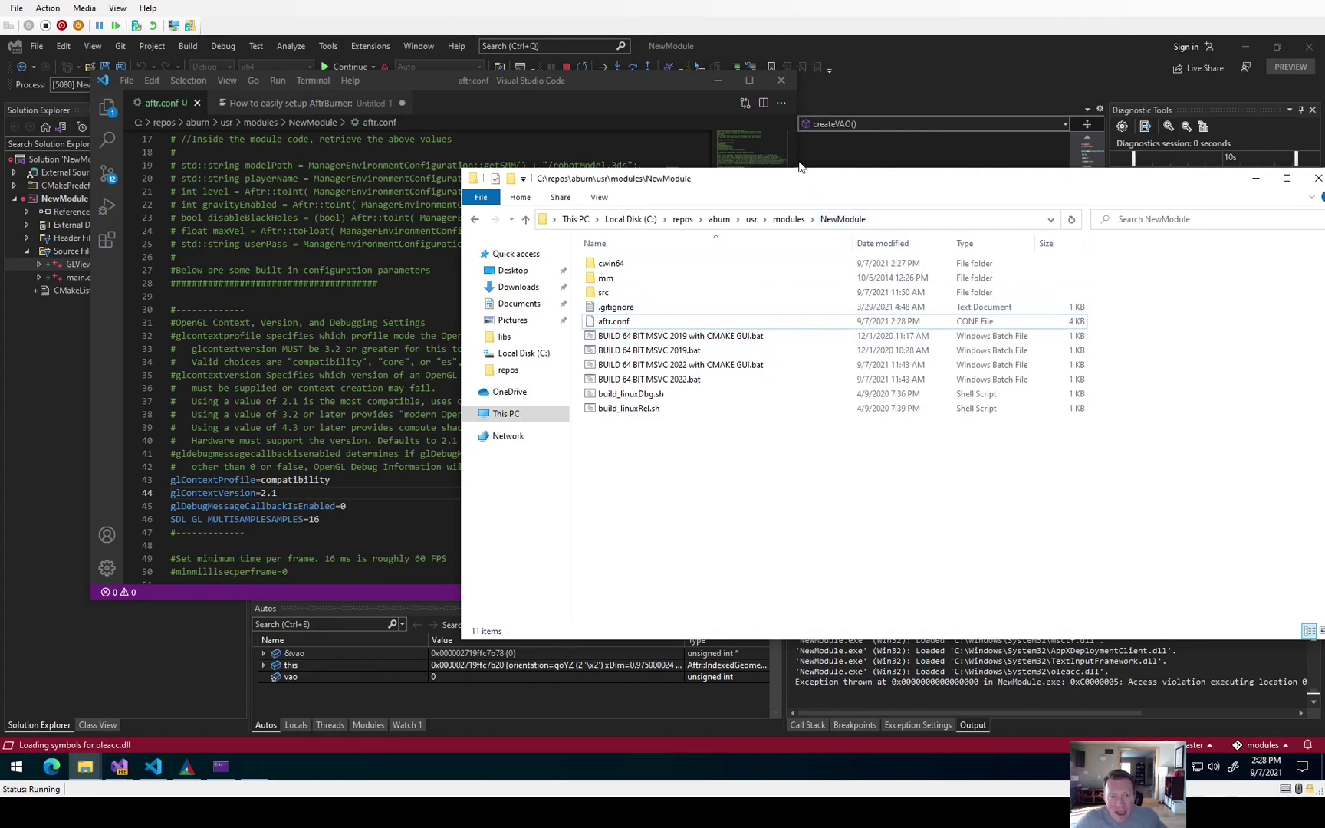
Restart NewModule and orbit the camera around the red sphere and axes
click(583, 67)
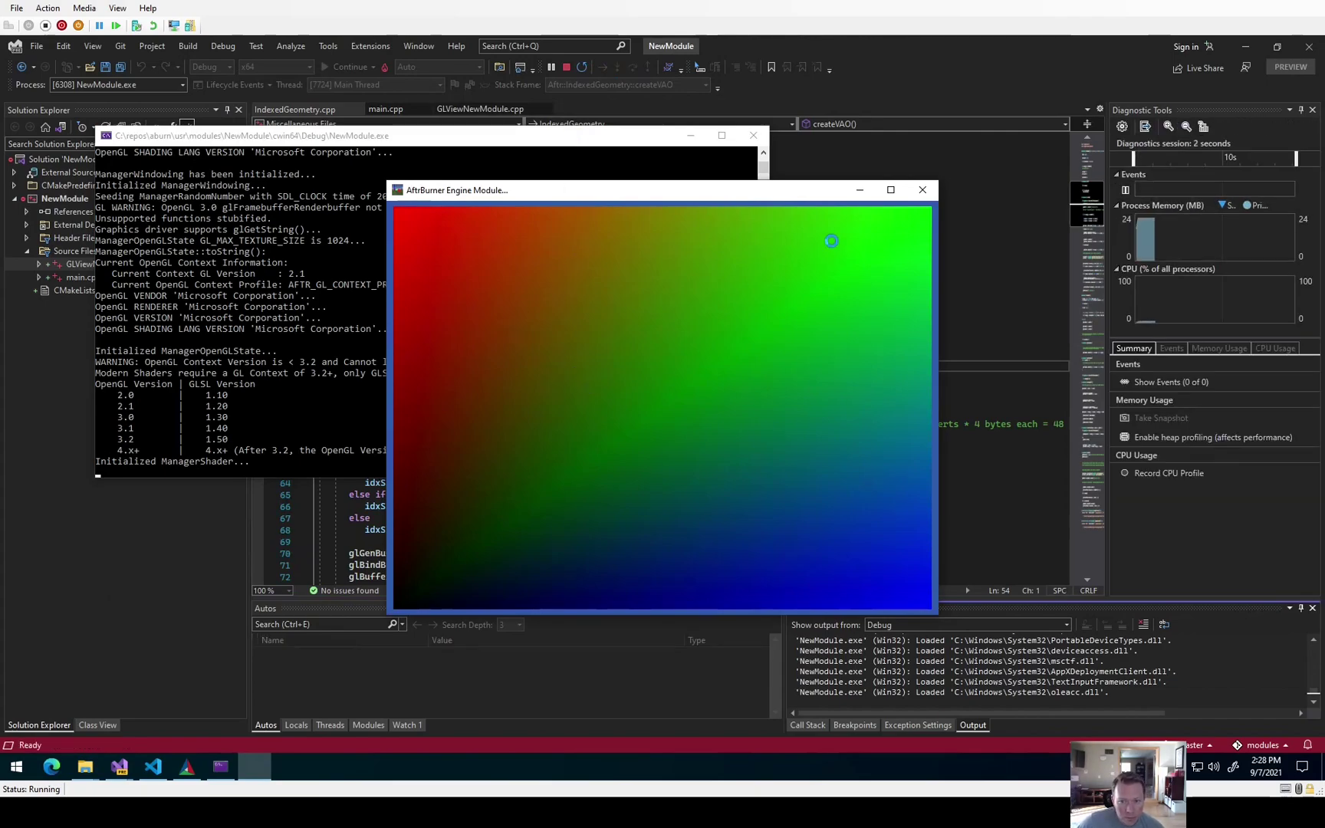
drag(665, 458, 666, 459)
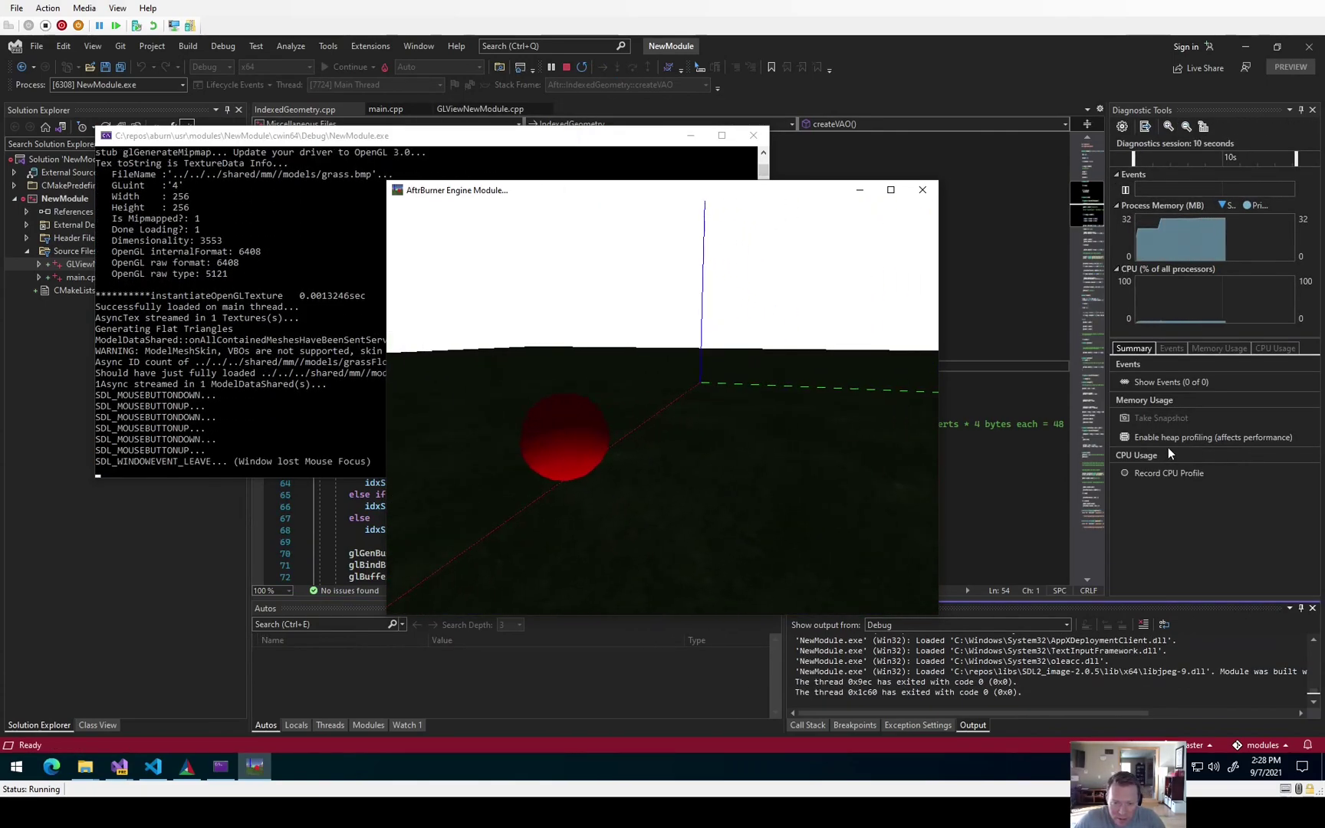
drag(770, 432, 769, 287)
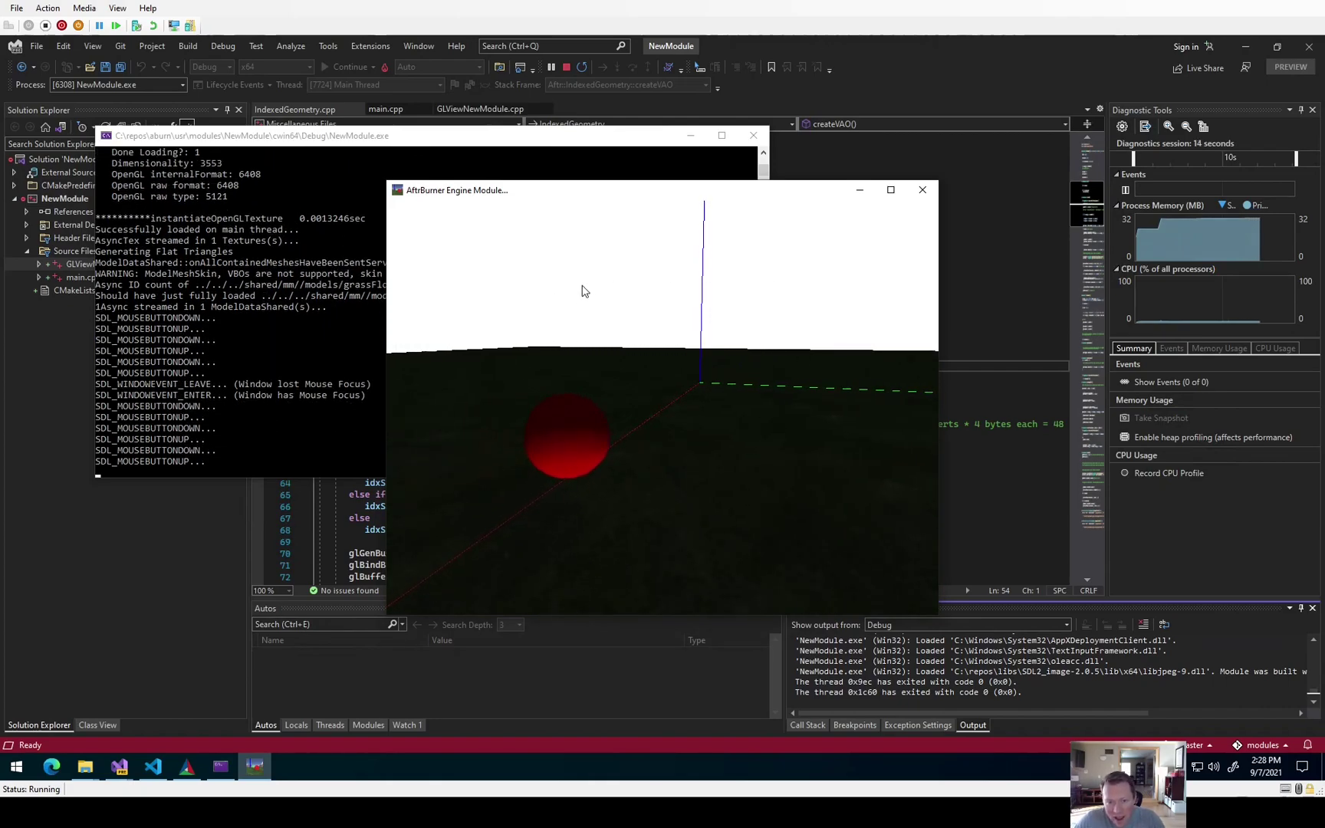